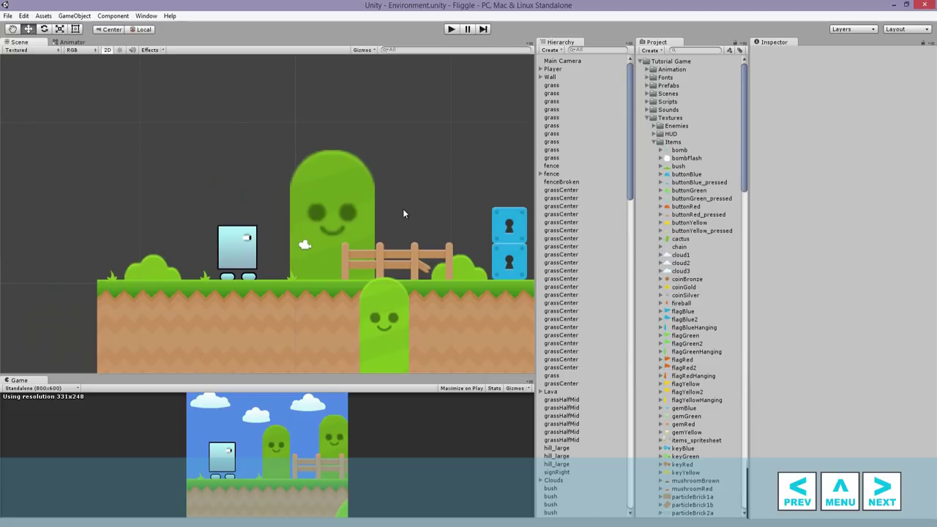
- Turn on Maximize on Play for the Game view and run the Environment scene
scroll(404, 210, "down", 2)
middle_click_drag(438, 244, 151, 192)
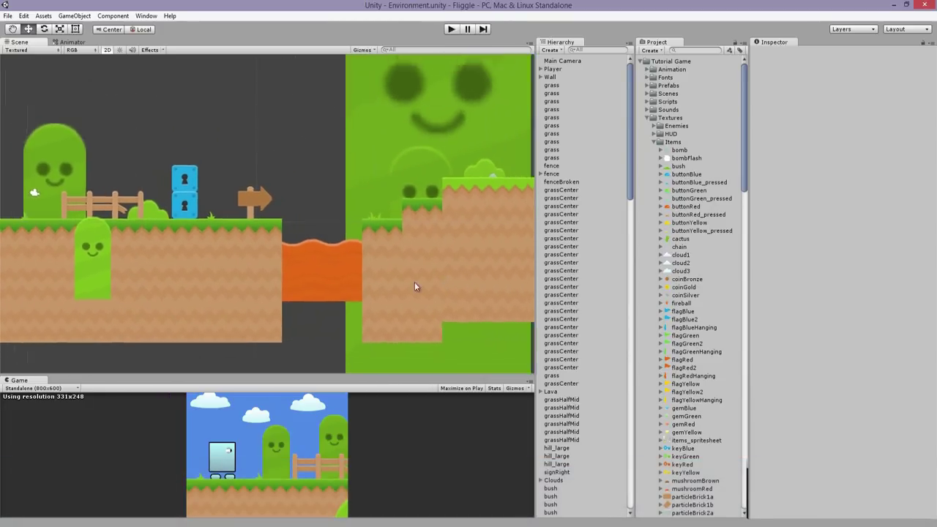
scroll(425, 288, "down", 2)
scroll(394, 191, "down", 4)
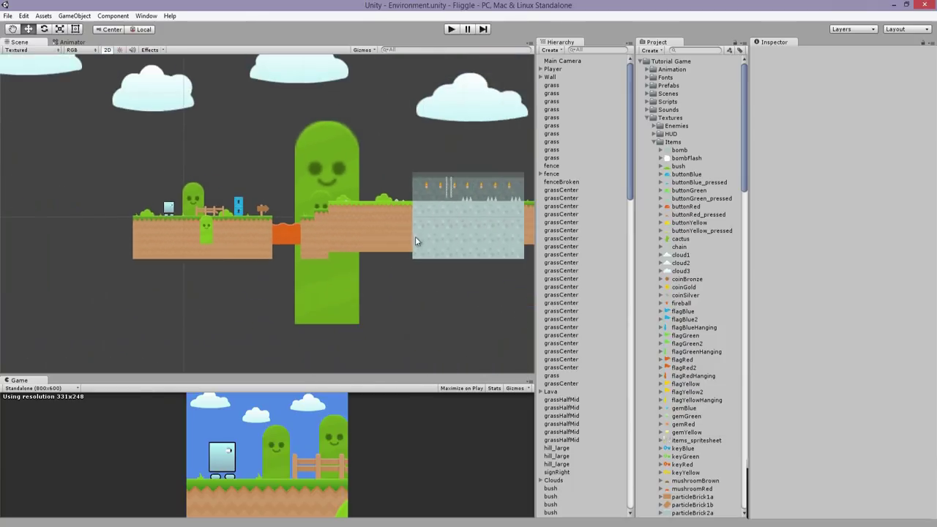
middle_click_drag(416, 241, 164, 267)
scroll(291, 256, "up", 3)
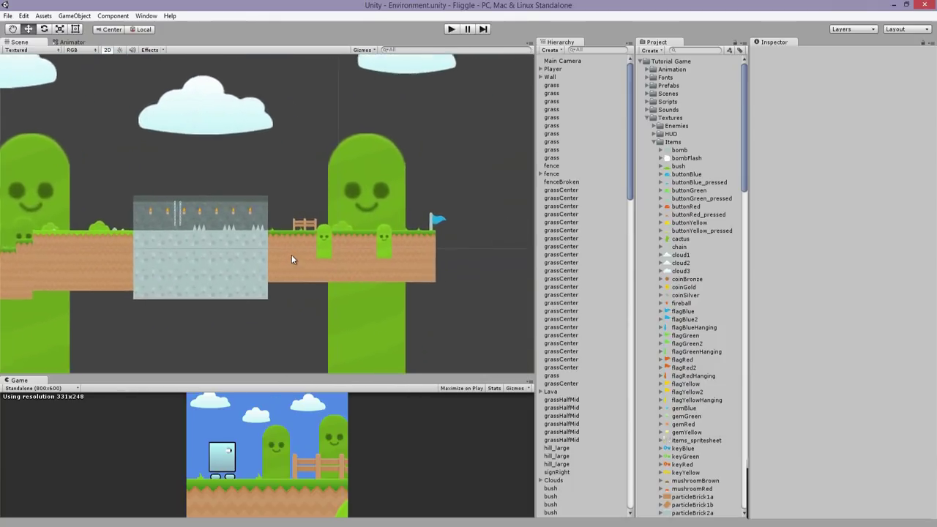
left_click(468, 389)
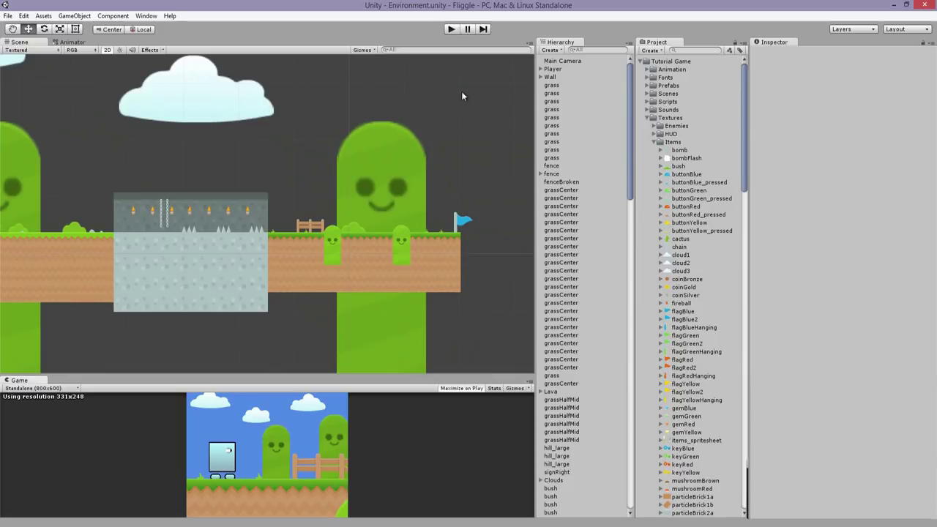
left_click(450, 29)
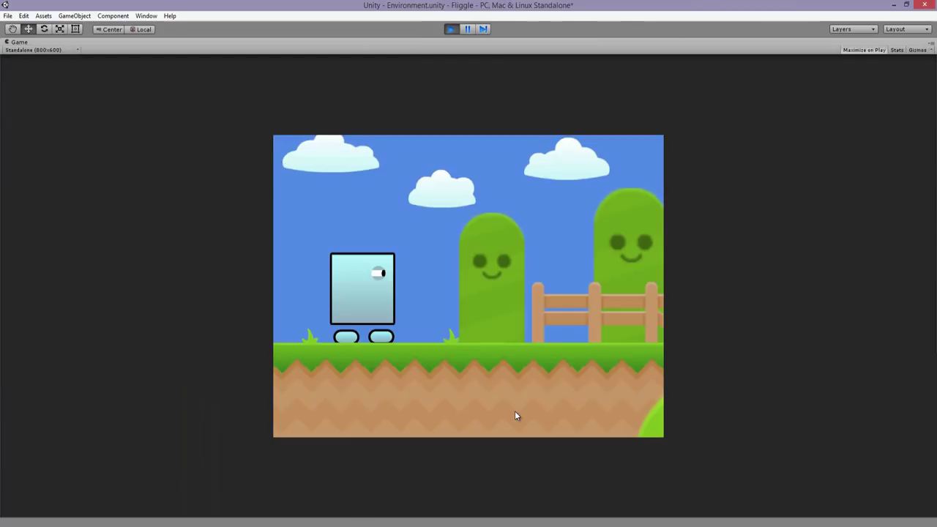
- Test the character by walking left and right, jumping near the fence and walking up to the blue lock blocks
key("Right")
key("Left")
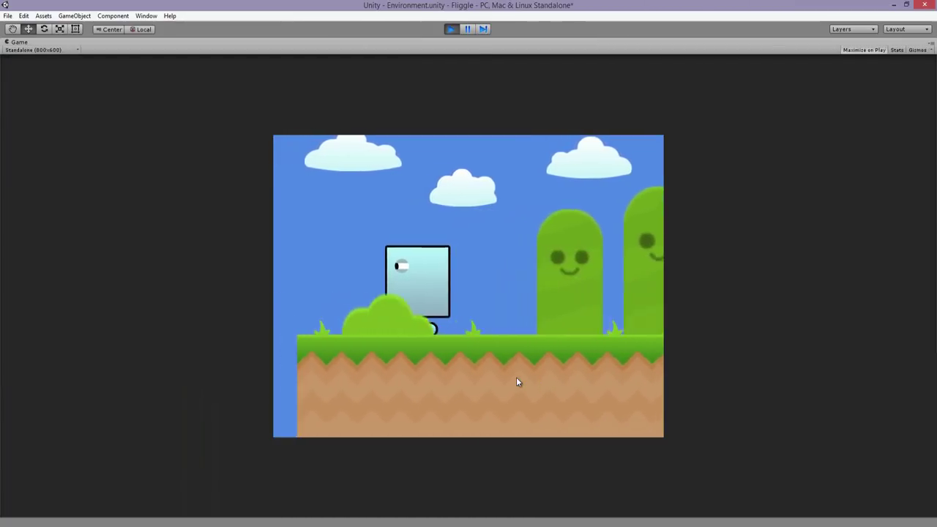
key("Right")
key("space")
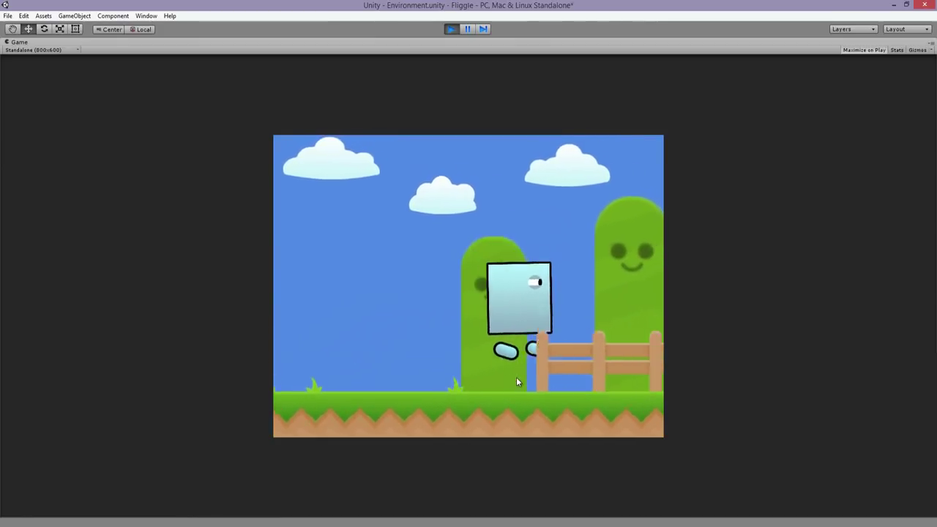
key("Left")
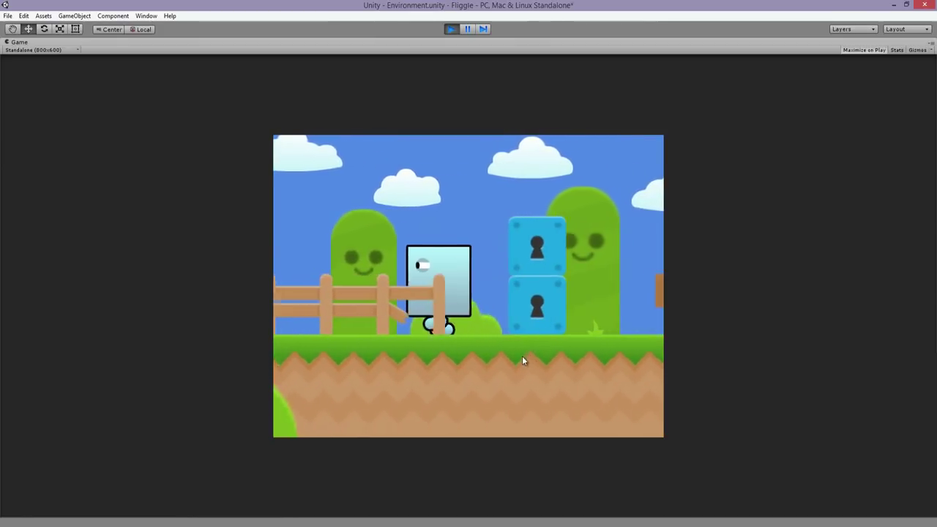
key("Right")
key("Right")
key("Right")
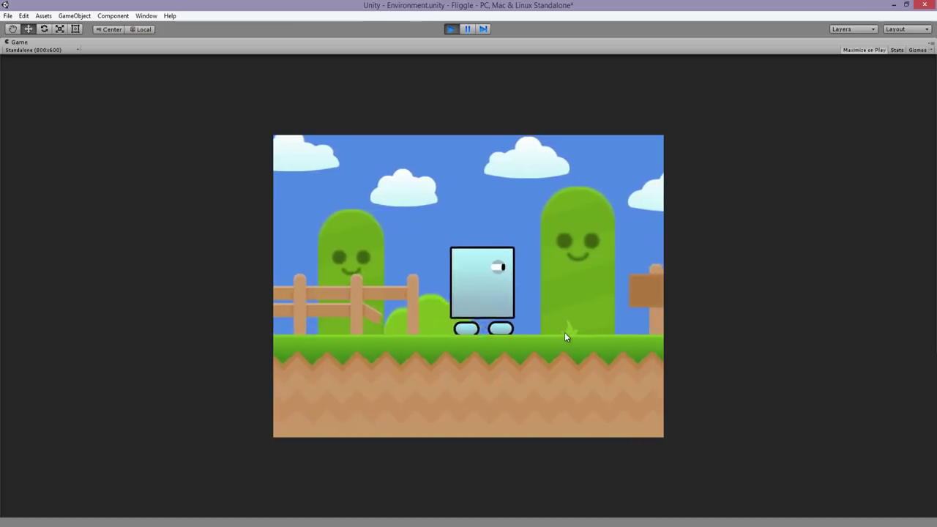
- Jump the character across the lava gap and up the grass steps, and walk toward the castle section
key("Right")
key("space")
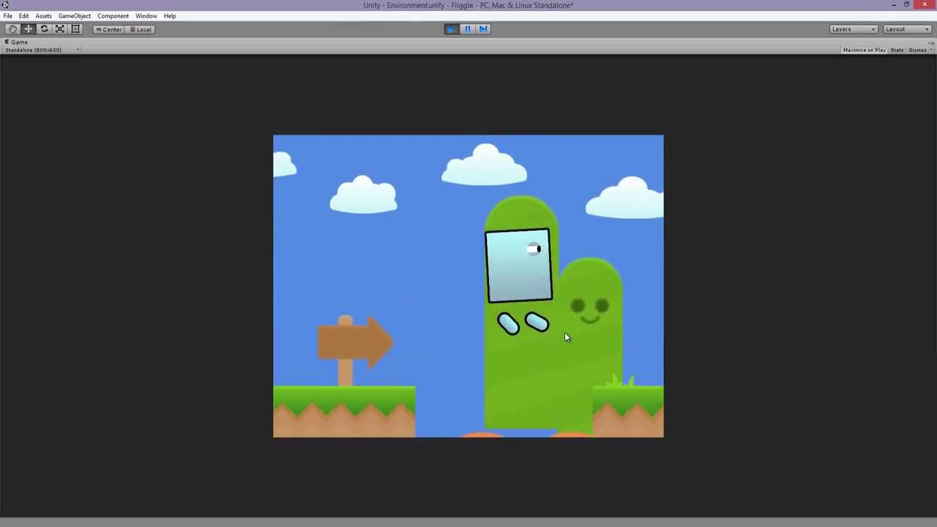
key("Right")
key("space")
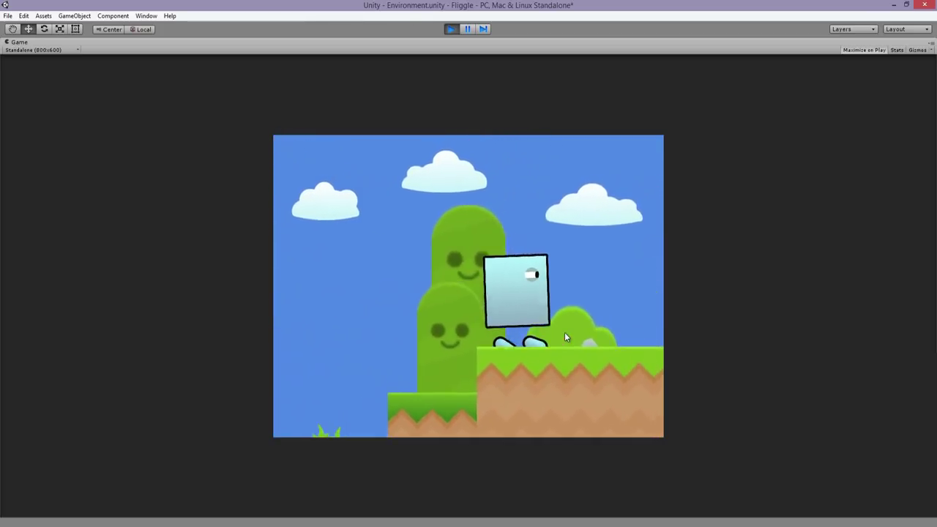
key("Right")
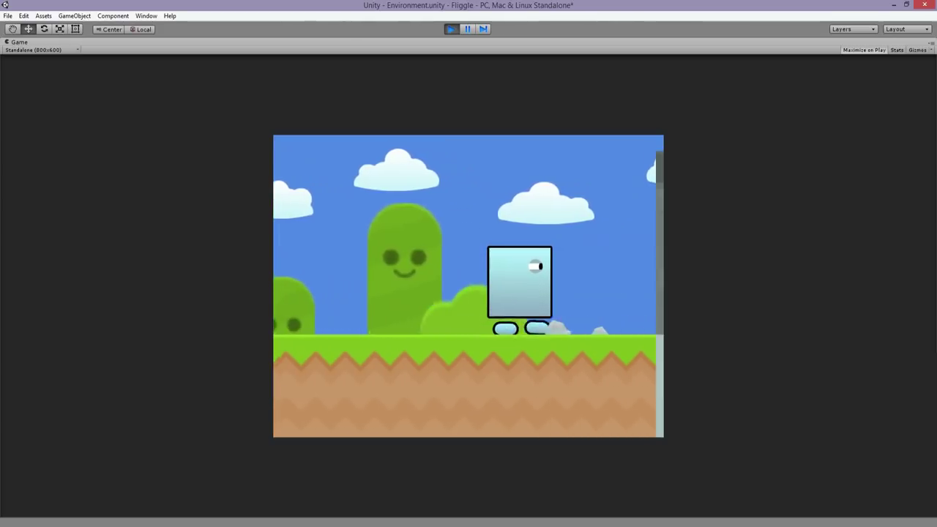
- Walk the character through the castle section and jump over its spikes, testing both walking directions
key("Right")
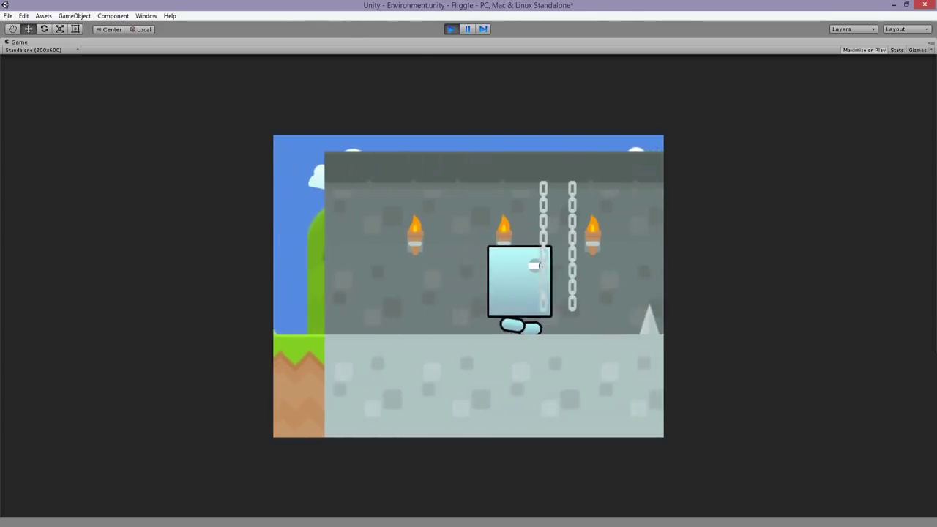
key("Left")
key("Right")
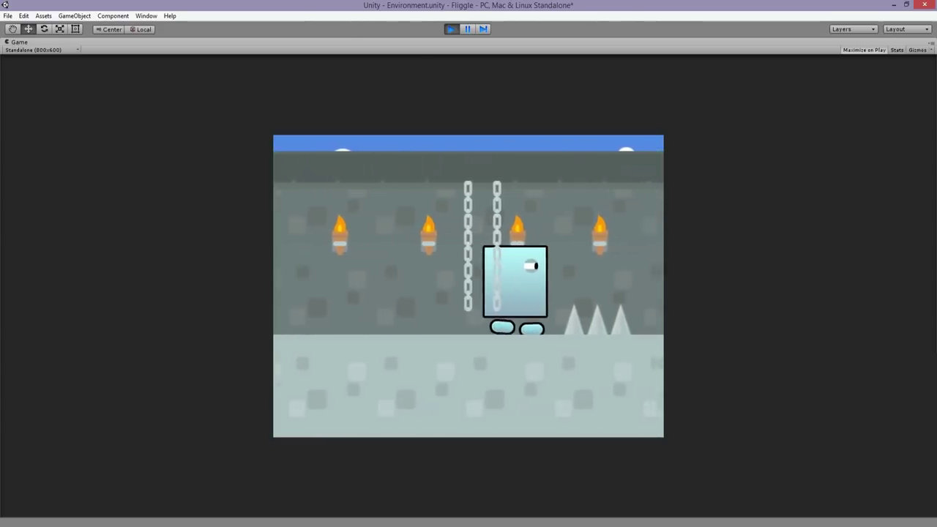
key("space")
key("Right")
key("space")
key("space")
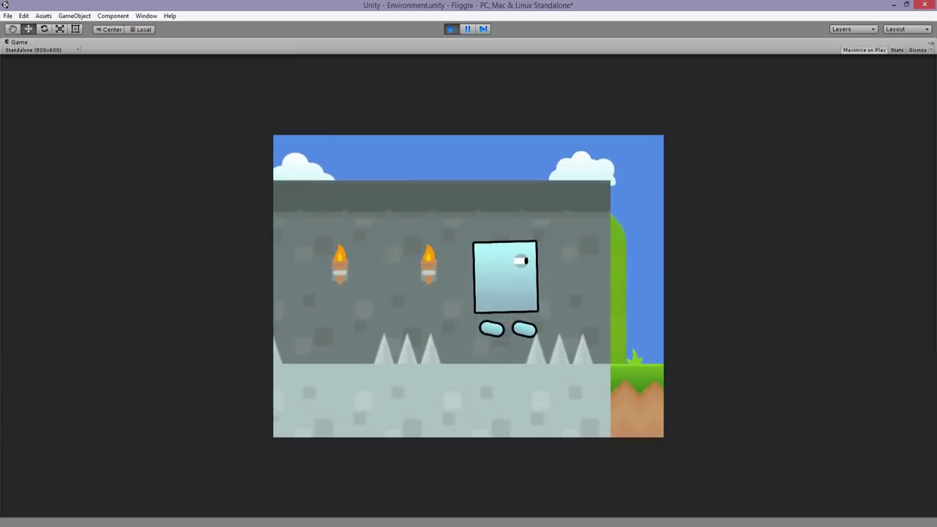
key("Left")
key("Right")
key("Left")
key("Right")
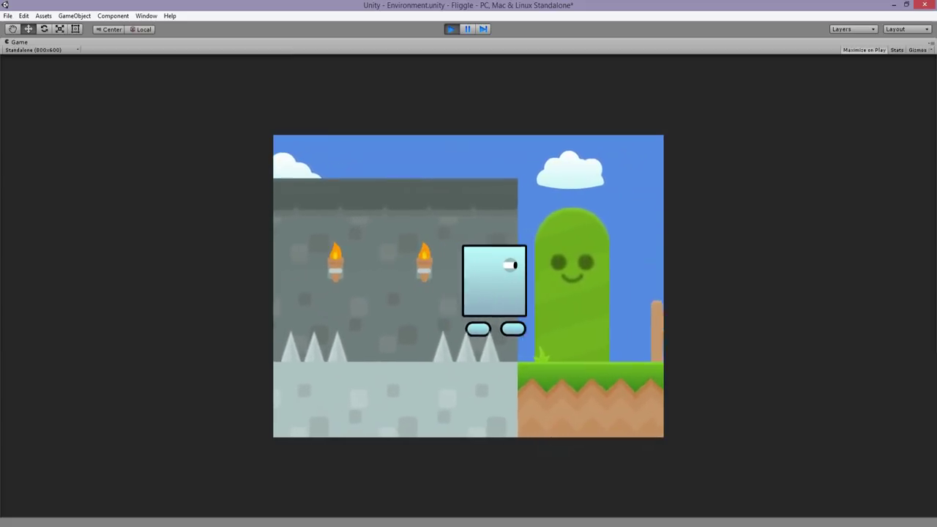
- Walk the character past the second fence to the blue flag and stop the play test
key("Right")
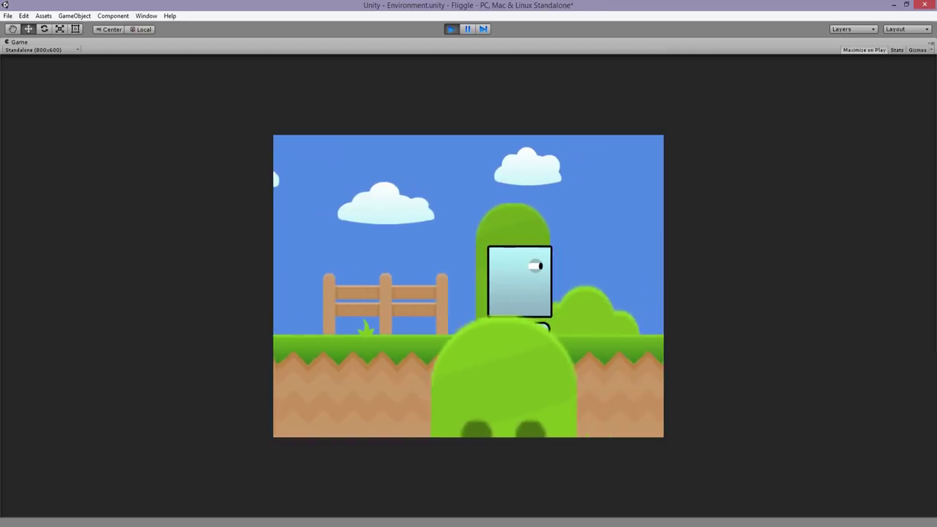
key("Right")
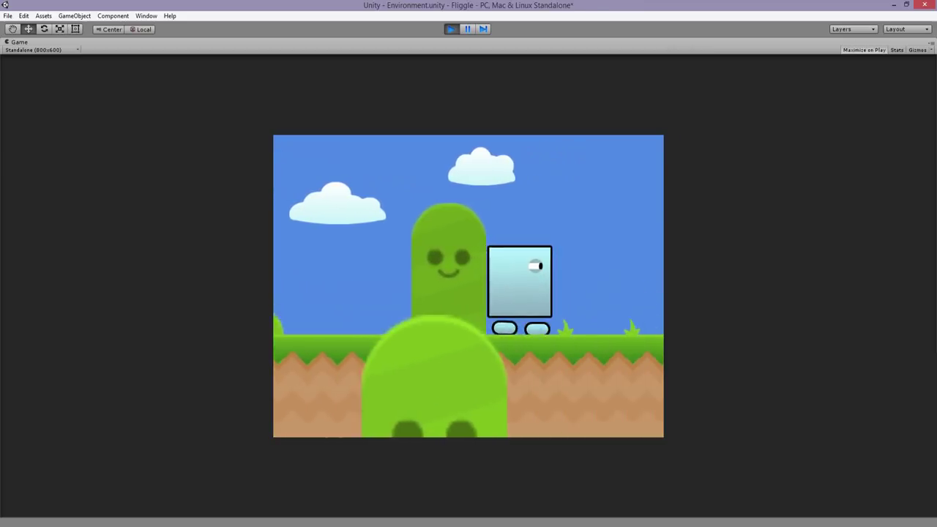
key("Right")
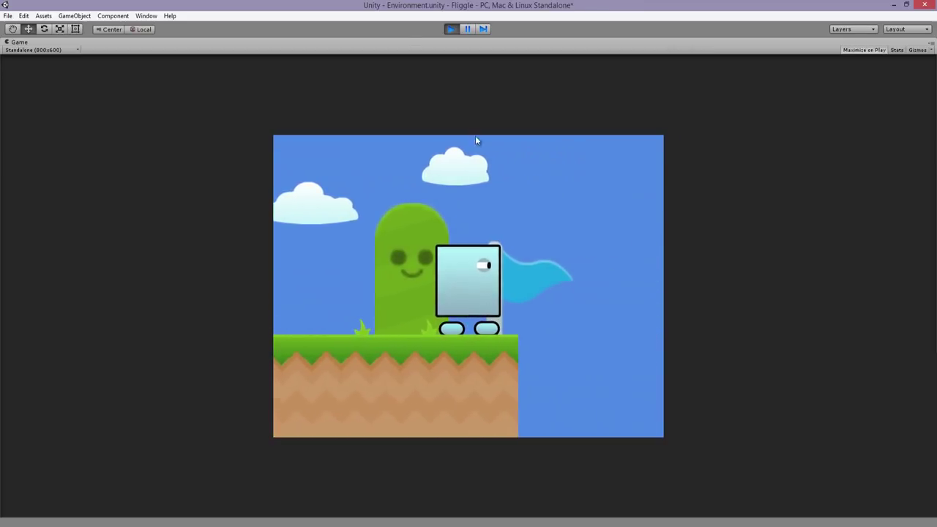
key("Left")
left_click(451, 30)
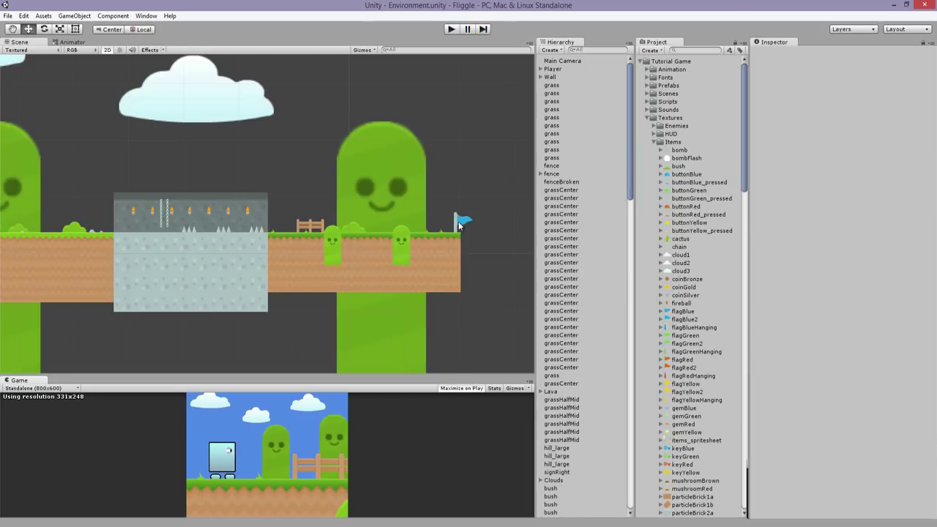
- Turn off 2D mode in the scene view and examine the level in perspective from the front
scroll(241, 213, "down", 2)
middle_click_drag(217, 211, 610, 209)
scroll(610, 209, "down", 1)
left_click(106, 50)
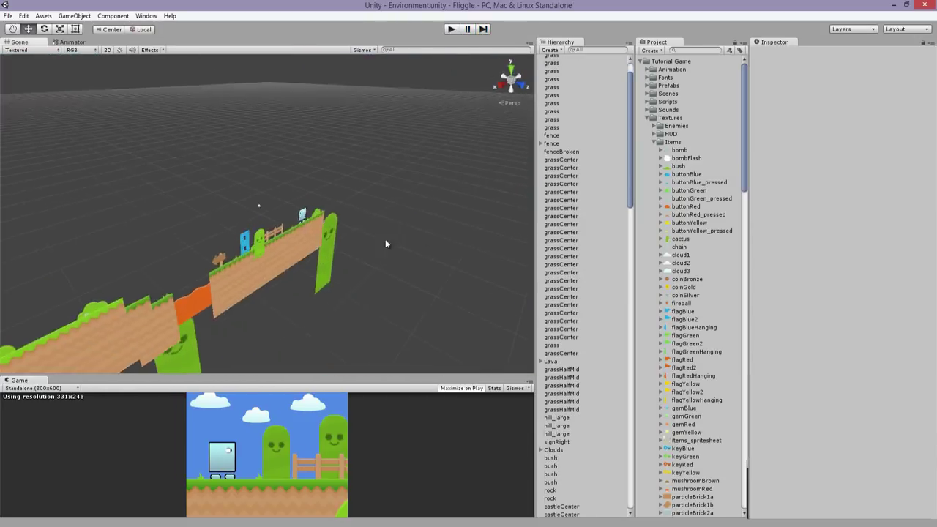
left_click_drag(228, 243, 775, 181, "alt")
left_click_drag(326, 249, 250, 250, "alt")
scroll(233, 271, "up", 2)
scroll(233, 271, "up", 1)
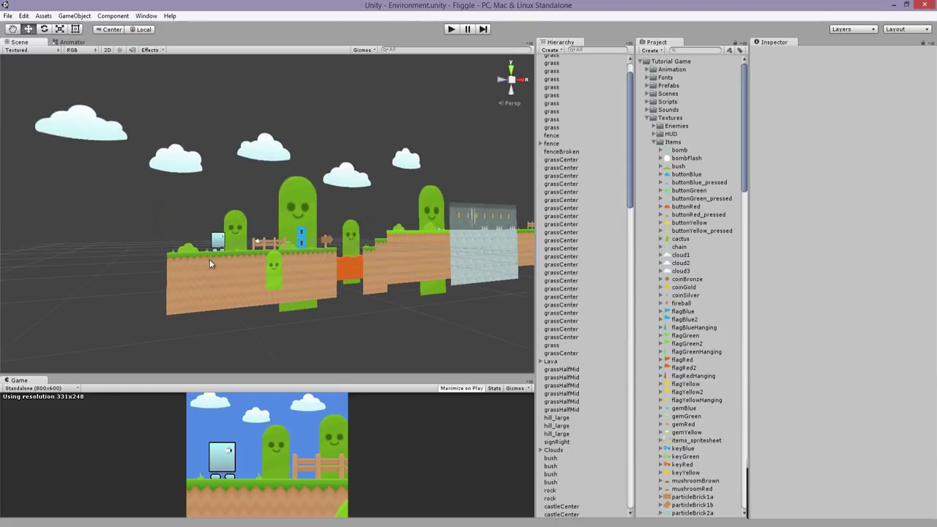
right_click_drag(354, 193, 333, 194)
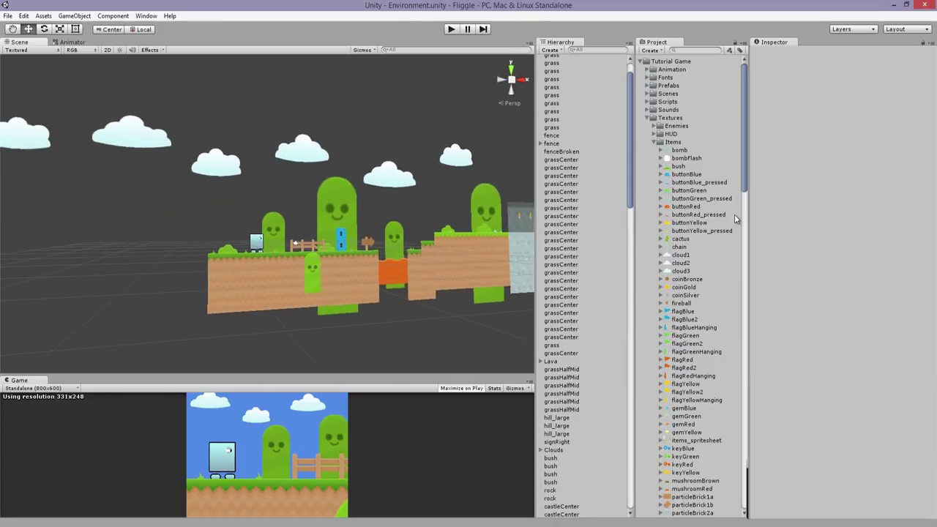
- Collapse the Tutorial Game folder and open Demo Scene from the Scenes folder of Tutorial Series
left_click(654, 143)
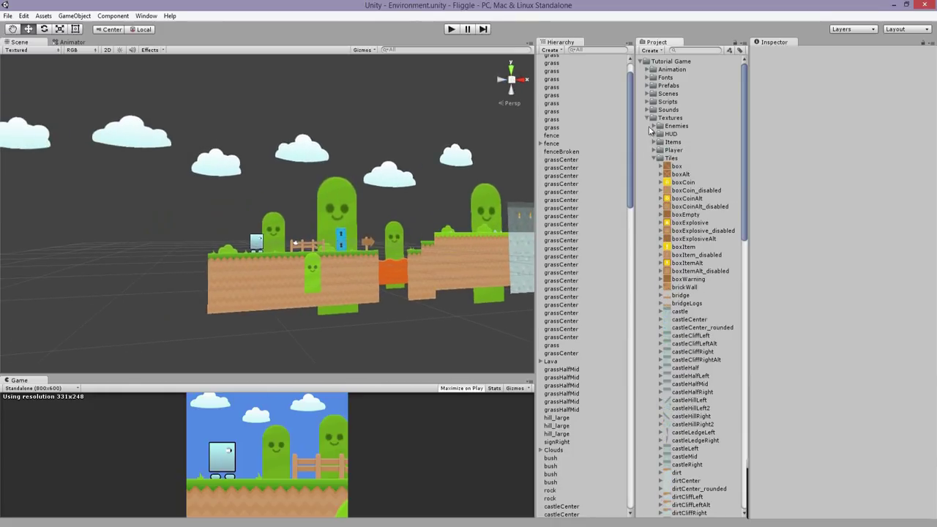
left_click(648, 118)
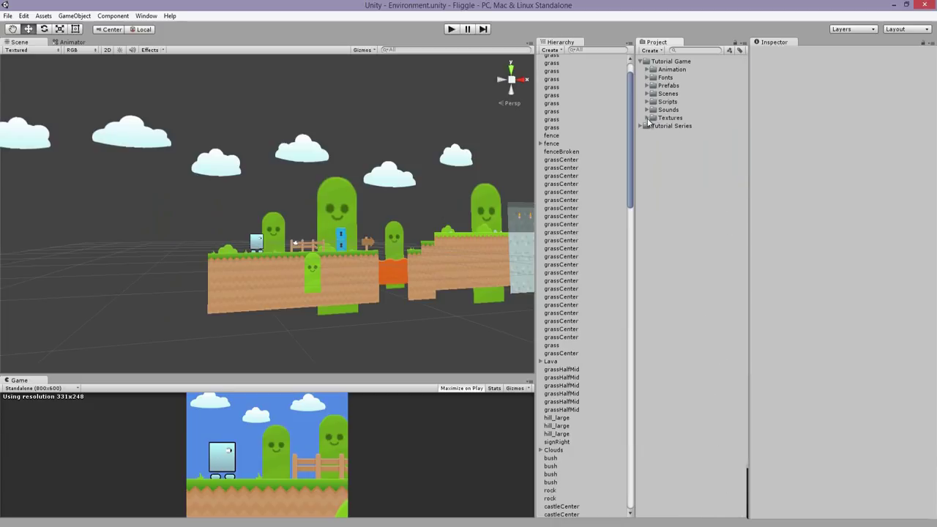
left_click(642, 62)
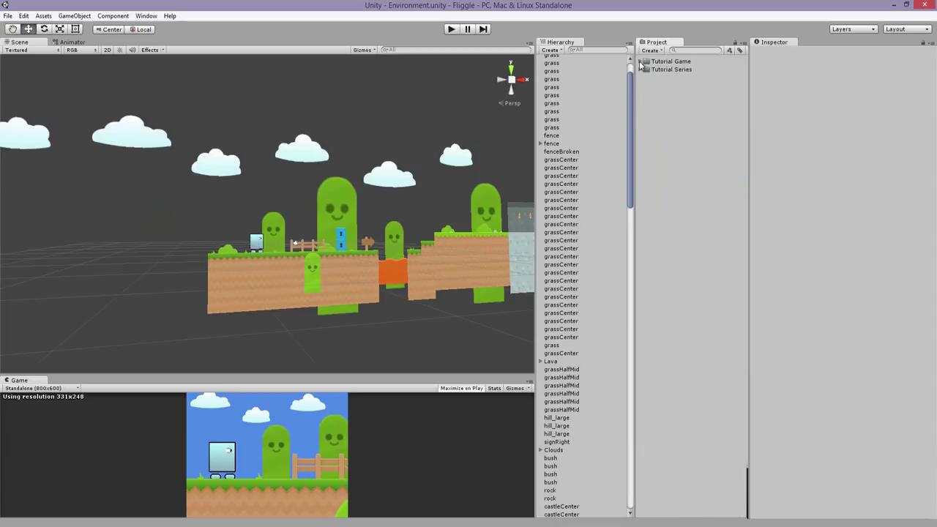
left_click(641, 69)
left_click(648, 85)
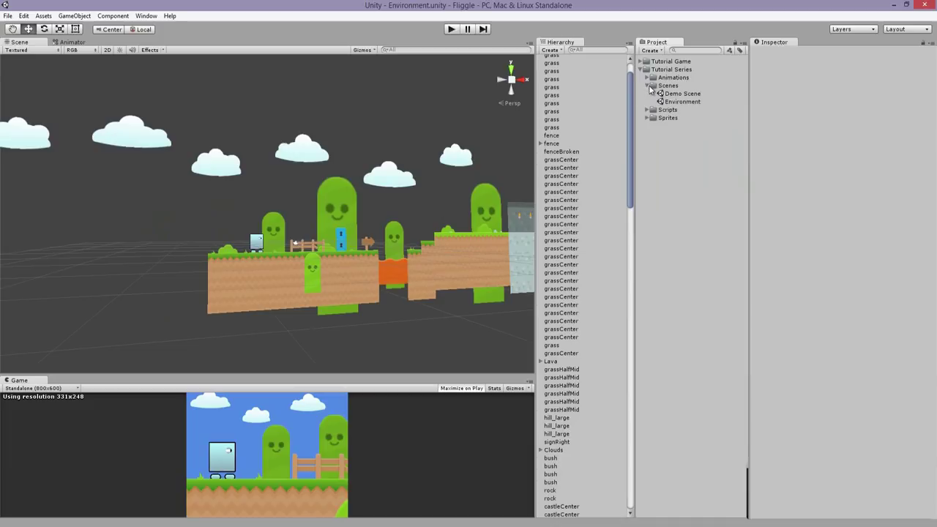
double_click(681, 94)
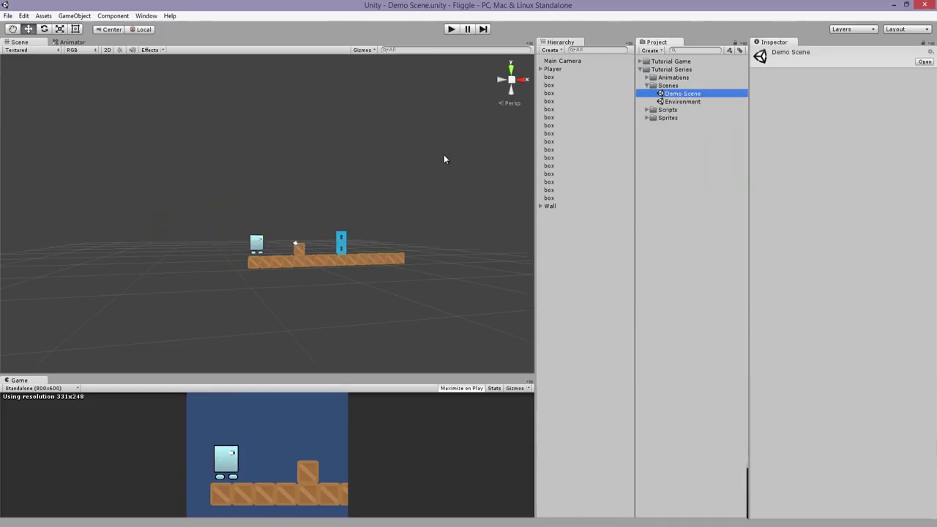
- Delete the second and third boxes of the floor row and undo the last deletion
left_click_drag(405, 263, 225, 220, "alt")
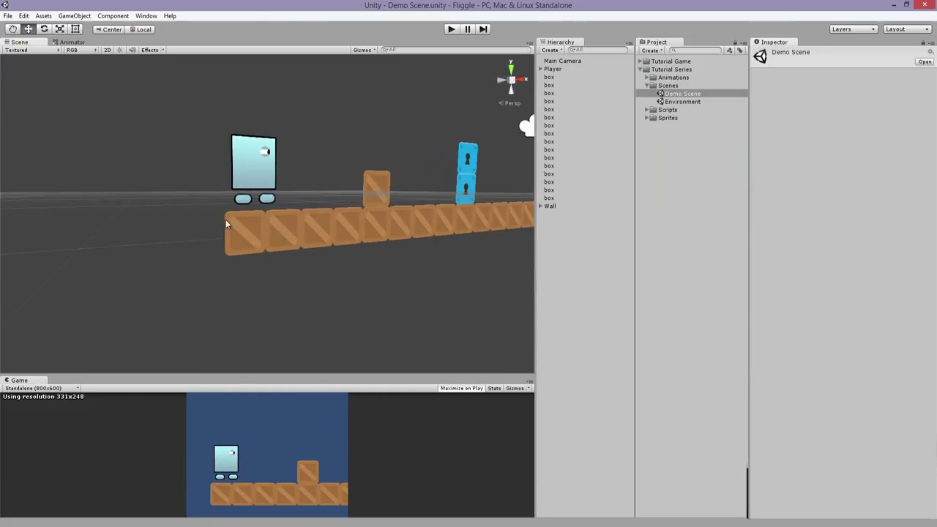
left_click(267, 232)
key("Delete")
left_click(315, 227)
key("Delete")
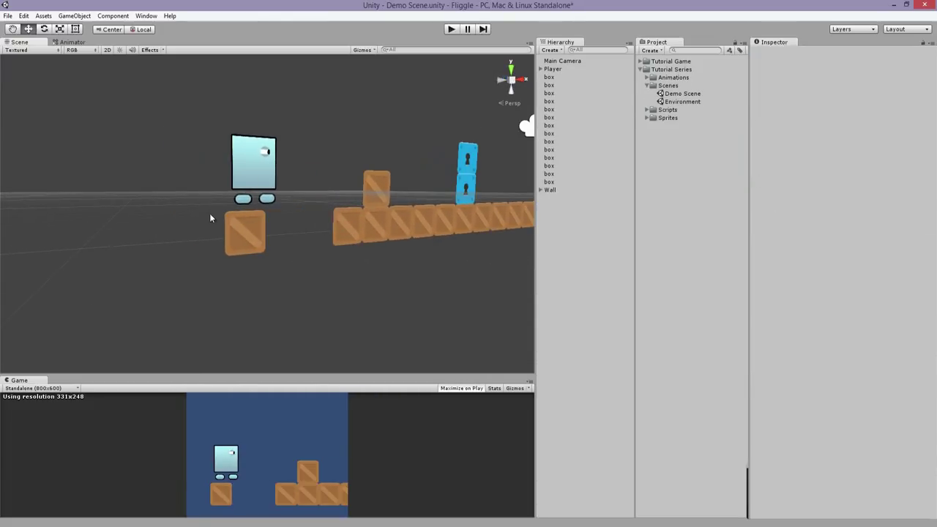
key("ctrl+z")
- Delete the first and fourth floor boxes, the raised box and the floor box beneath it
left_click(246, 229)
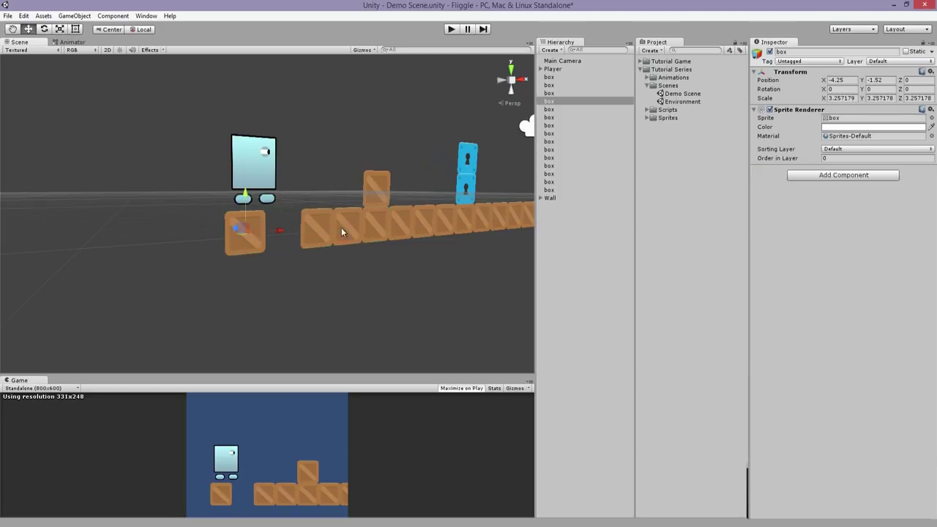
key("Delete")
left_click(348, 226)
key("Delete")
left_click(374, 192)
key("Delete")
left_click(374, 220)
key("Delete")
- Select all remaining floor boxes to the right of the isolated box and delete them together
left_click_drag(370, 205, 570, 264)
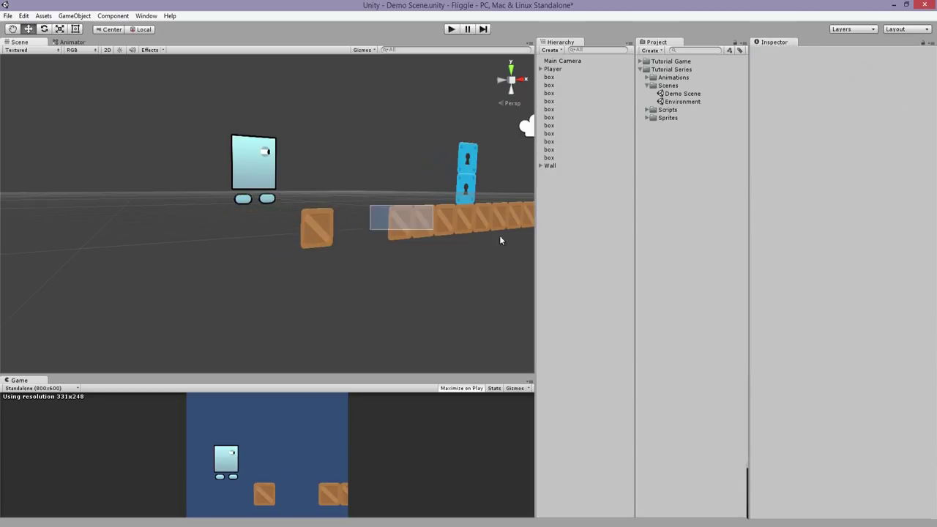
scroll(380, 236, "down", 3)
left_click_drag(486, 243, 332, 216)
key("Delete")
scroll(332, 216, "up", 8)
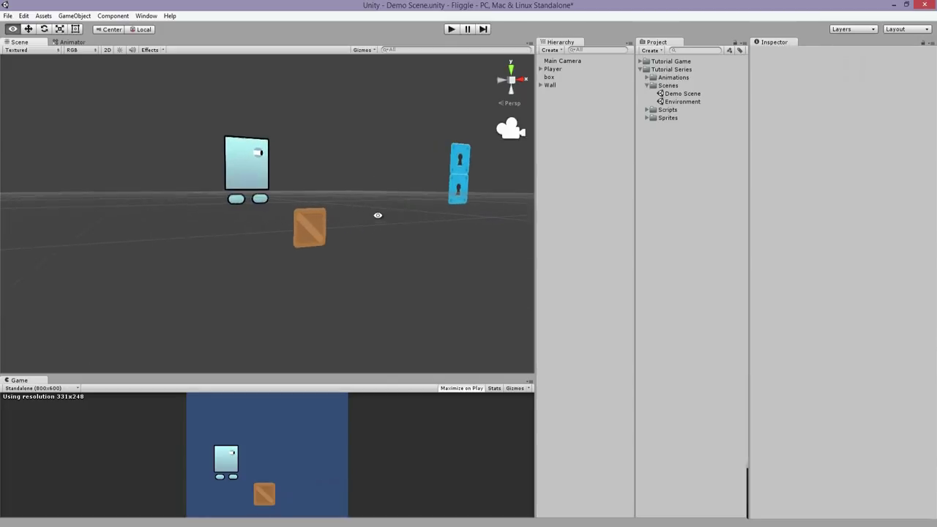
- Switch the scene to 2D view and place the grass tile from Tutorial Game's Textures folder below the player
left_click(642, 61)
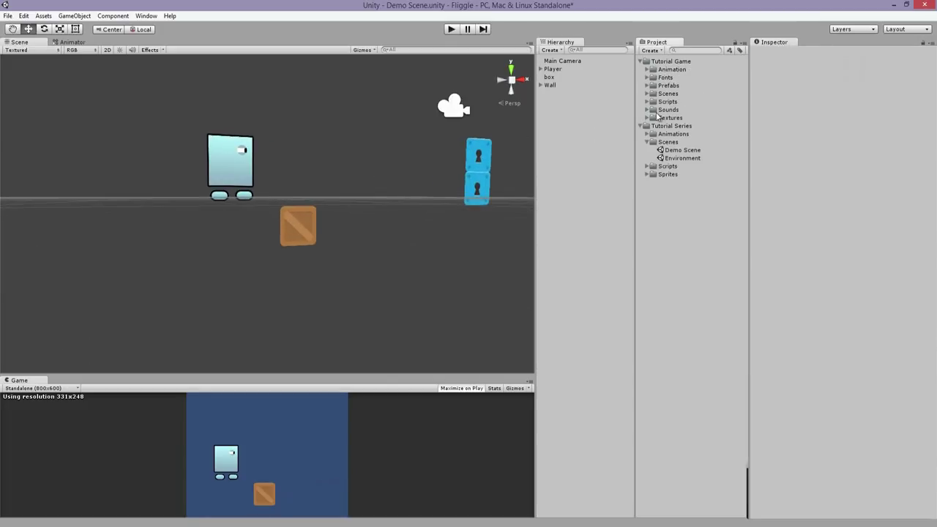
left_click(647, 118)
scroll(678, 211, "down", 12)
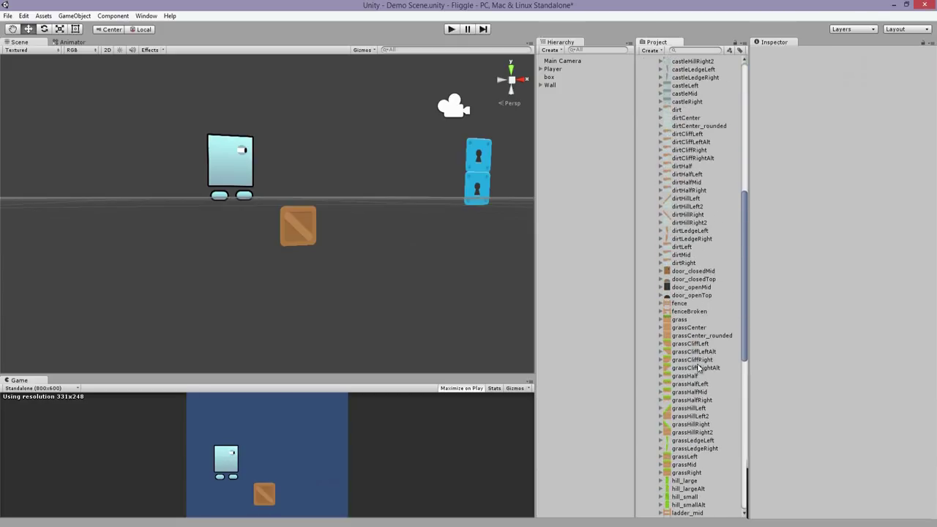
left_click_drag(688, 324, 235, 221)
left_click(108, 50)
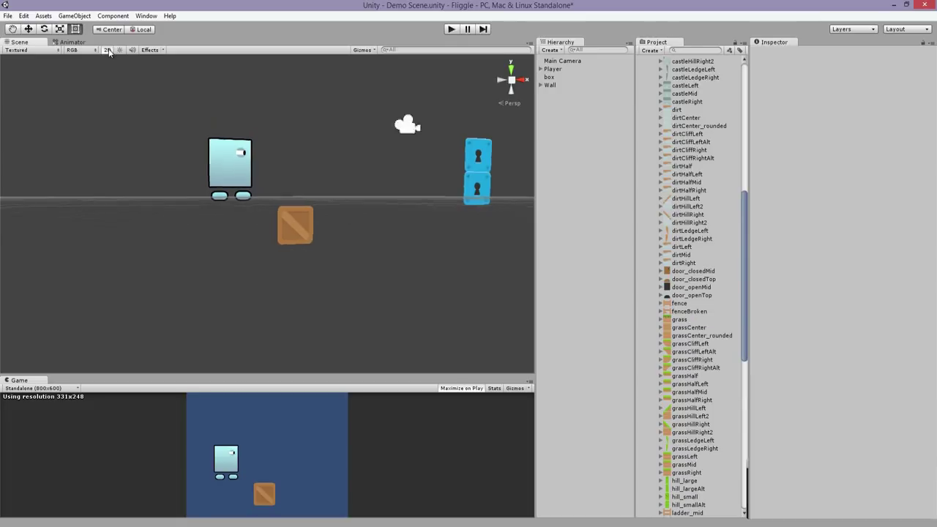
left_click_drag(405, 325, 217, 221)
scroll(232, 225, "up", 4)
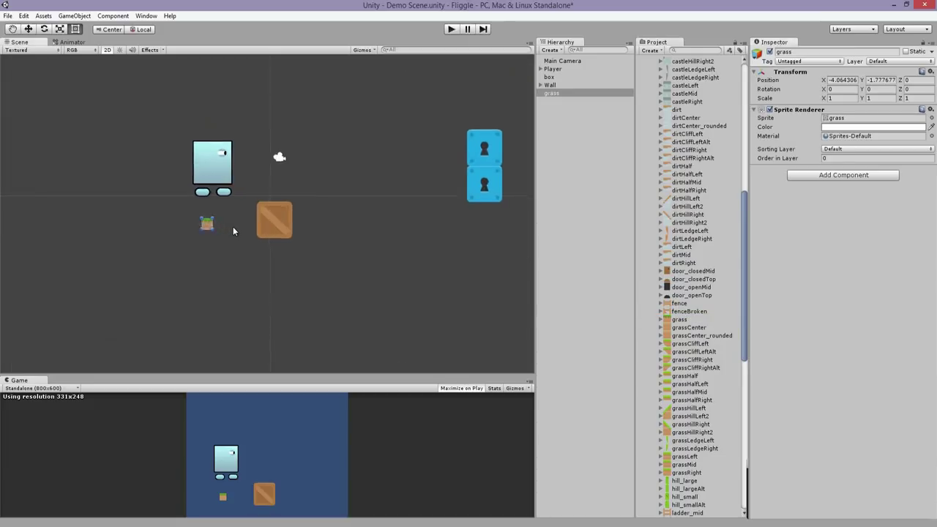
- Set the grass tile's scale to 5 on the X, Y and Z axes
left_click(847, 100)
type("5")
key("Tab")
type("5")
key("Tab")
type("5")
scroll(247, 196, "down", 1)
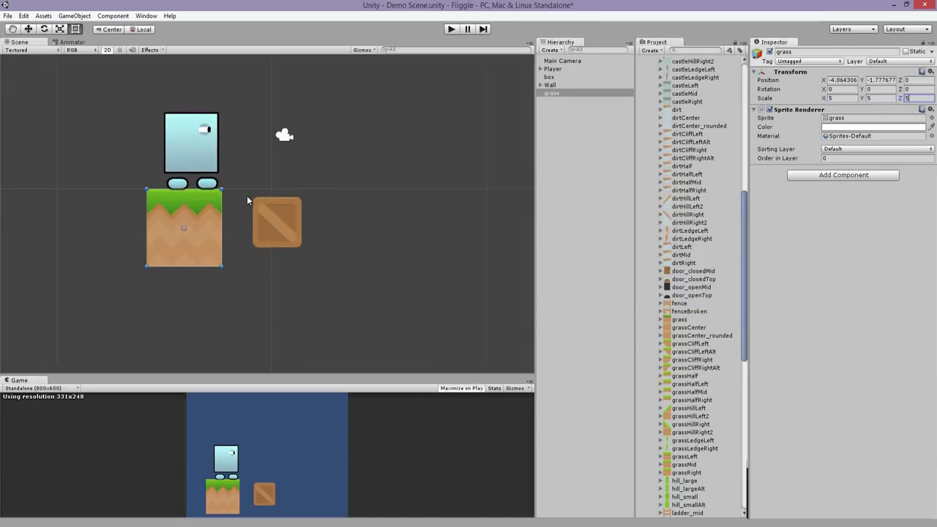
middle_click_drag(303, 195, 380, 191)
scroll(306, 215, "up", 1)
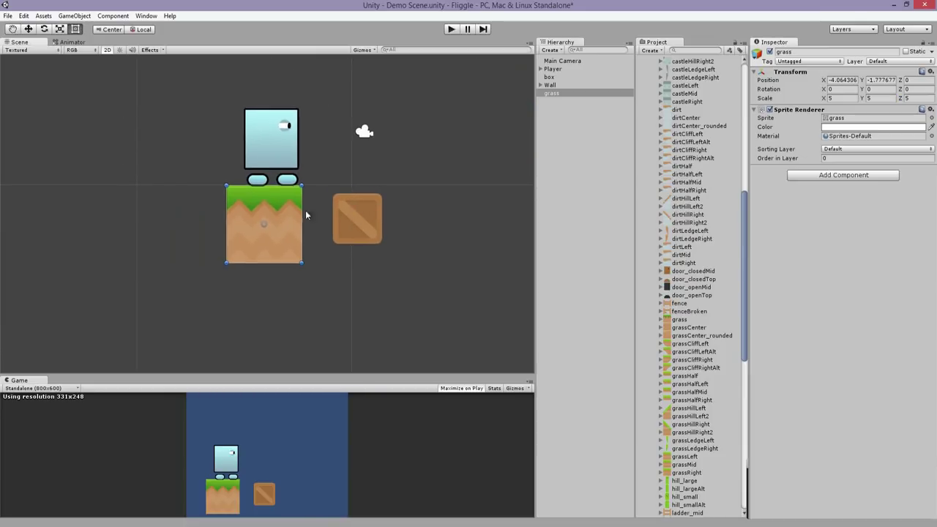
- Reset the grass tile's X and Y position to 0
key("w")
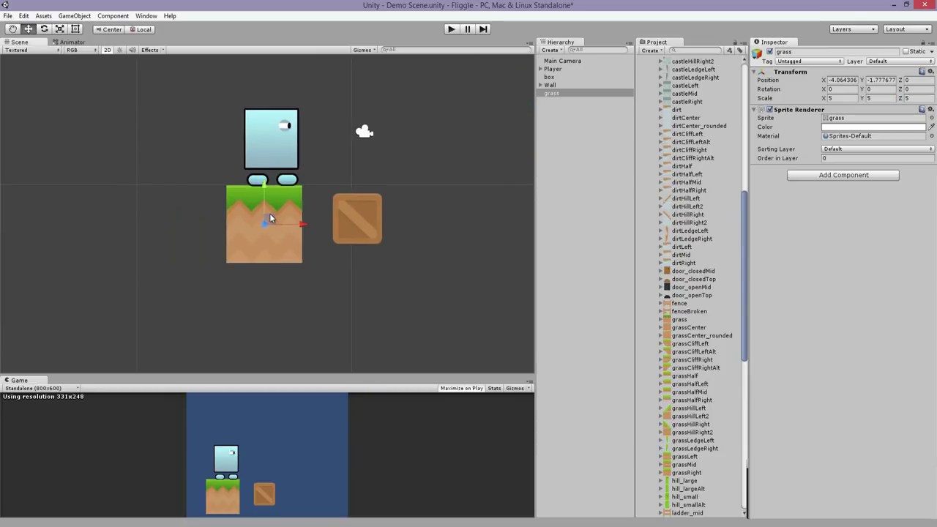
key("r")
left_click(853, 80)
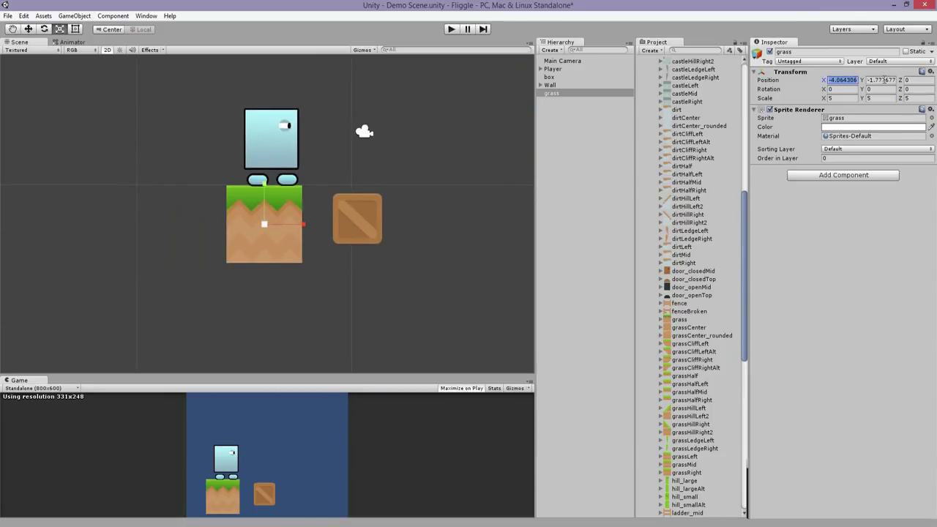
key("BackSpace")
key("Tab")
key("BackSpace")
key("Return")
- Move the grass tile with grid snapping to X -3.75, Y -1.75 under the player, and review the snap settings
key("w")
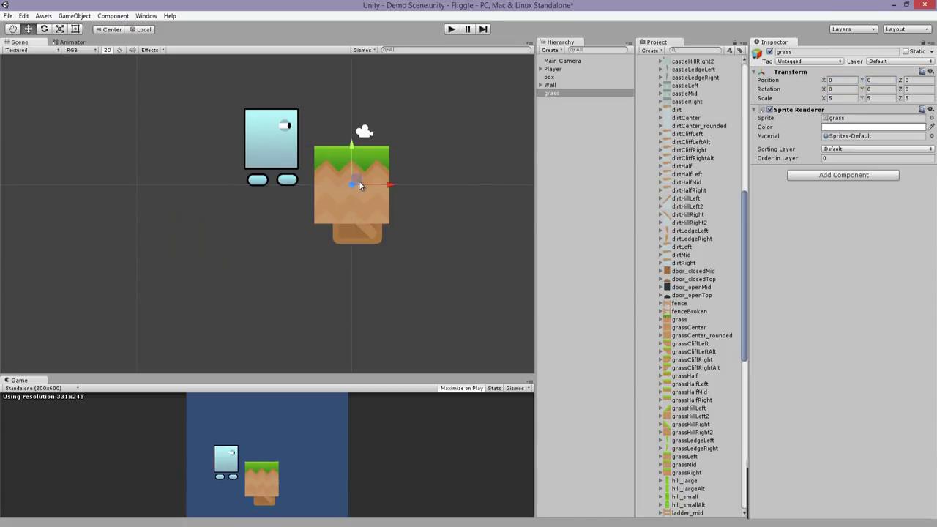
left_click_drag(360, 184, 267, 207, "ctrl")
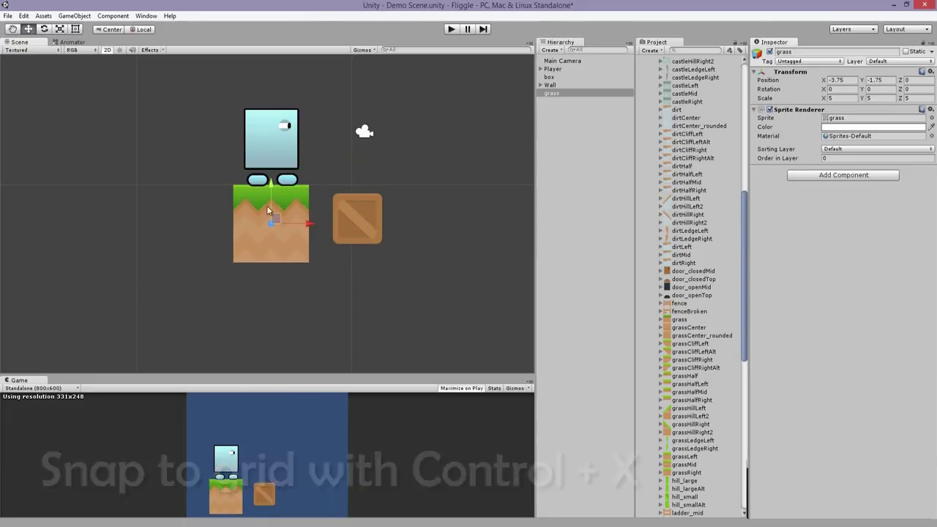
left_click(24, 15)
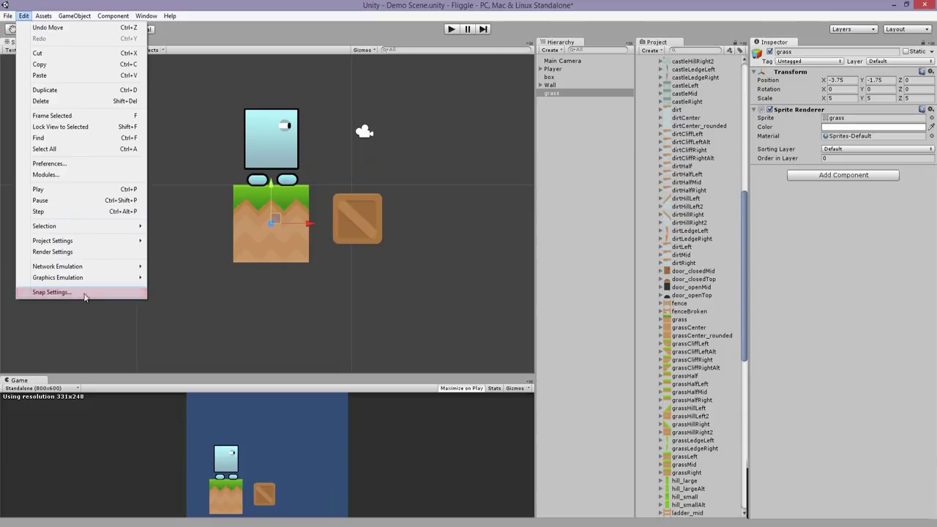
left_click(84, 294)
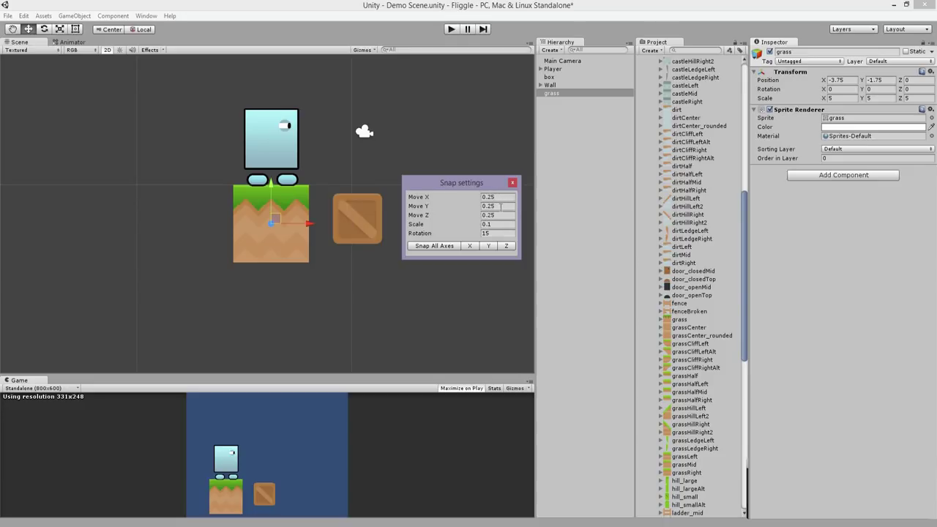
left_click(511, 182)
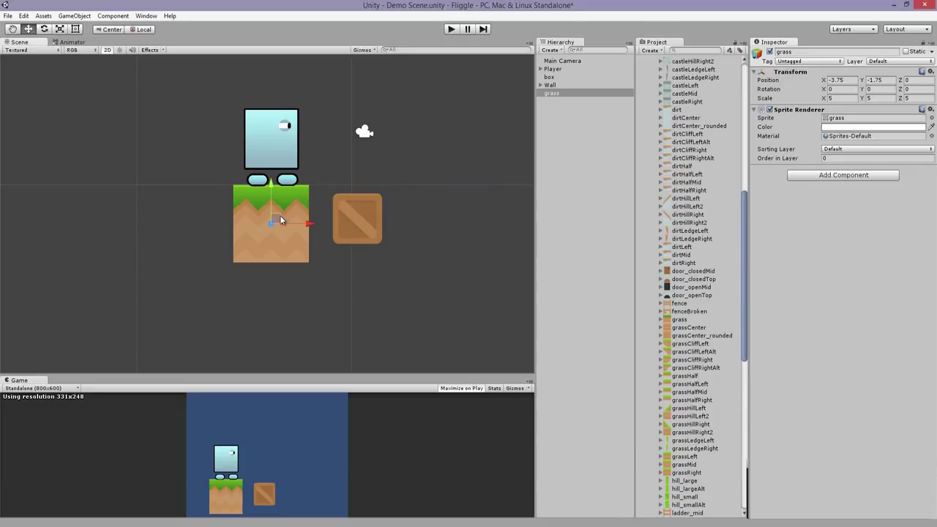
left_click_drag(277, 218, 274, 215, "ctrl")
- Duplicate the grass tile, lower the box out of the way and snap the copy against the original's right side at X -0.25
key("ctrl+d")
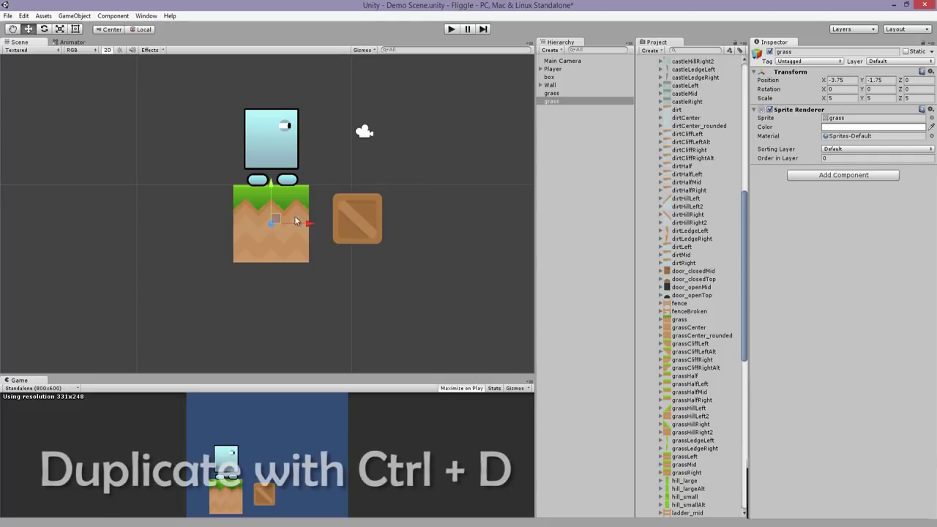
left_click(361, 211)
left_click_drag(361, 210, 359, 296, "ctrl")
left_click(281, 221)
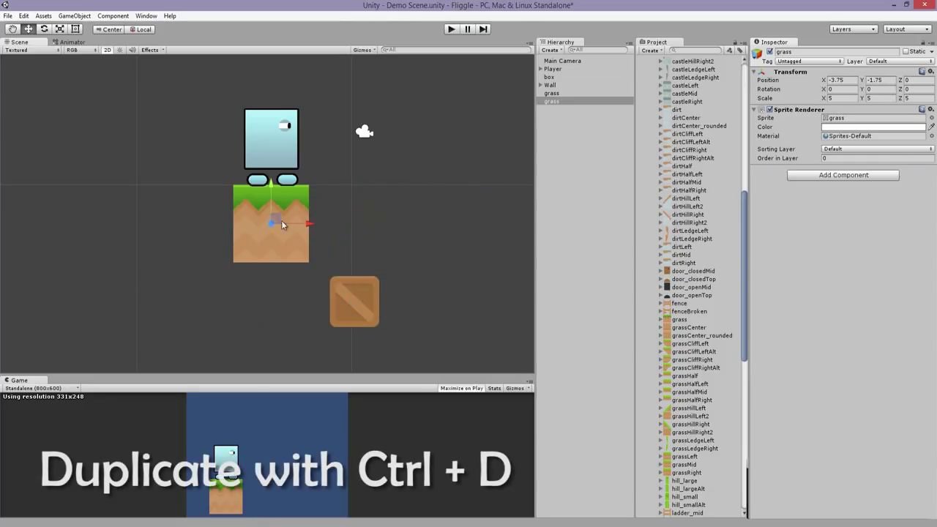
left_click_drag(308, 226, 361, 233, "ctrl")
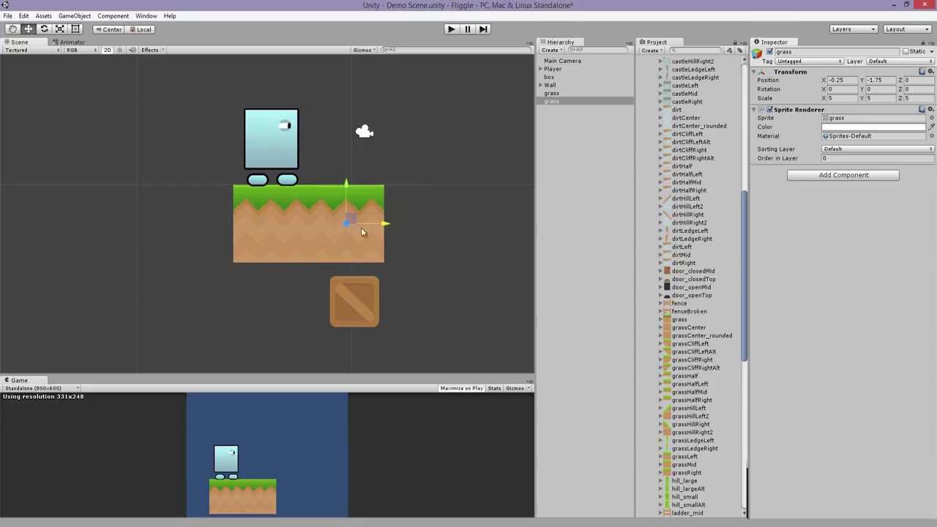
- Duplicate both grass tiles together and snap the copies onto the right end of the row
left_click(277, 218, "shift")
key("ctrl+d")
left_click_drag(356, 227, 498, 243, "ctrl")
scroll(321, 157, "down", 3)
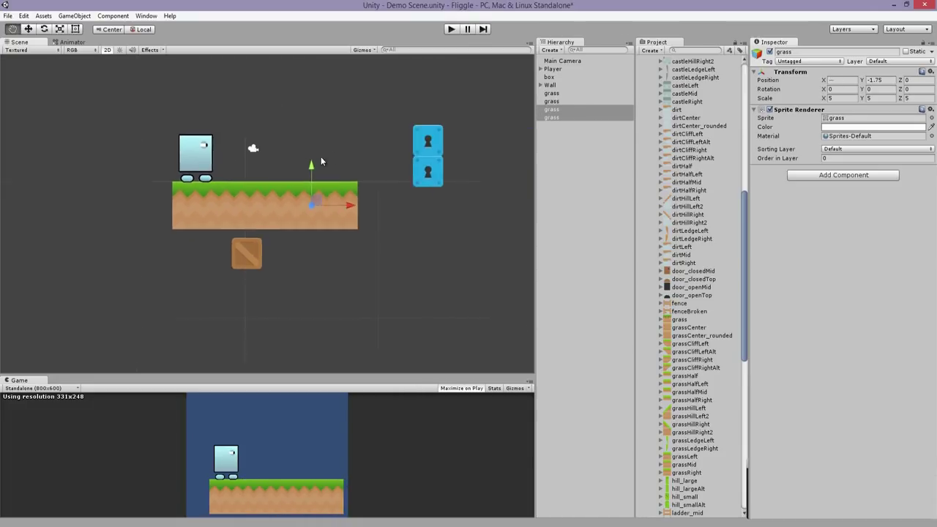
- Duplicate all four grass tiles and move the copies right to extend the ground beneath and past the wall
left_click(561, 94, "shift")
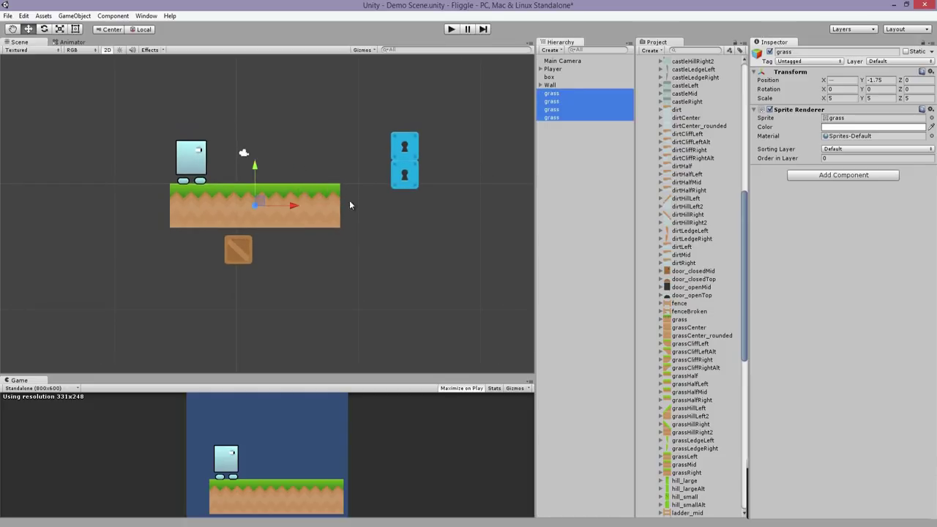
key("ctrl+d")
left_click_drag(294, 206, 465, 215)
scroll(281, 183, "down", 1)
middle_click_drag(282, 182, 300, 182)
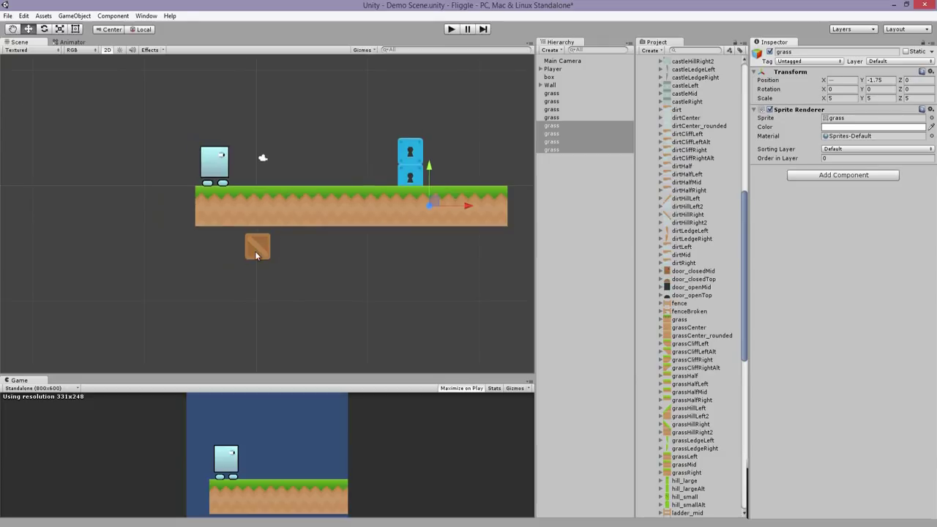
- Delete the wooden box left below the grass floor
left_click(255, 251)
middle_click_drag(223, 220, 223, 224)
key("Delete")
- Tag the leftmost grass tile under the player as ground
left_click(225, 220)
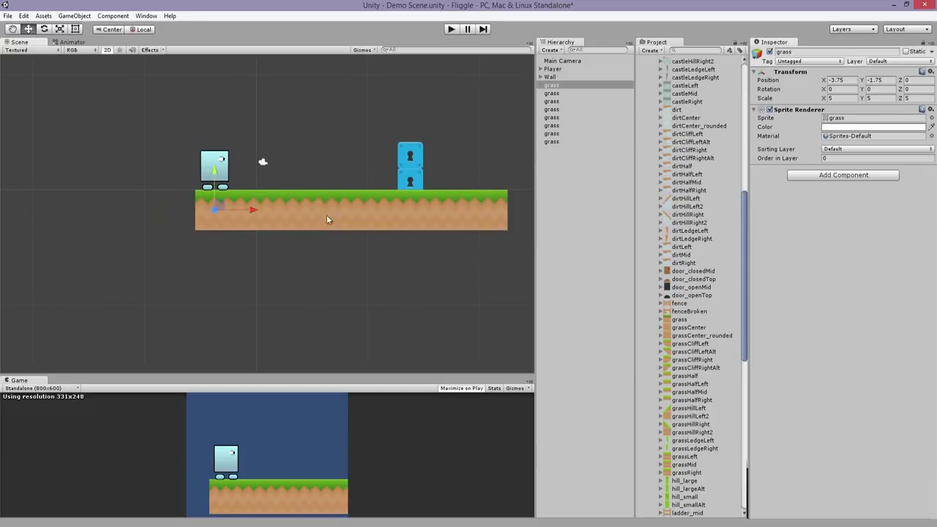
left_click(811, 61)
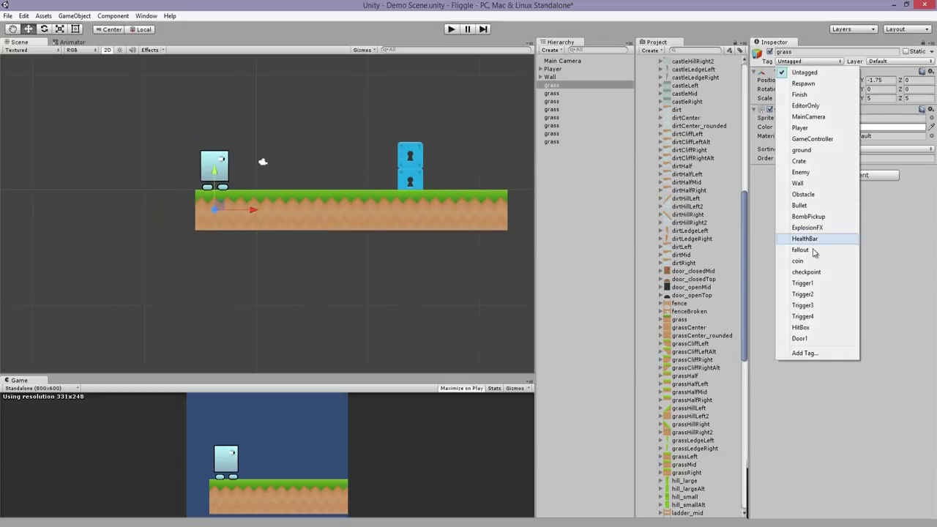
left_click(801, 150)
scroll(242, 205, "up", 3)
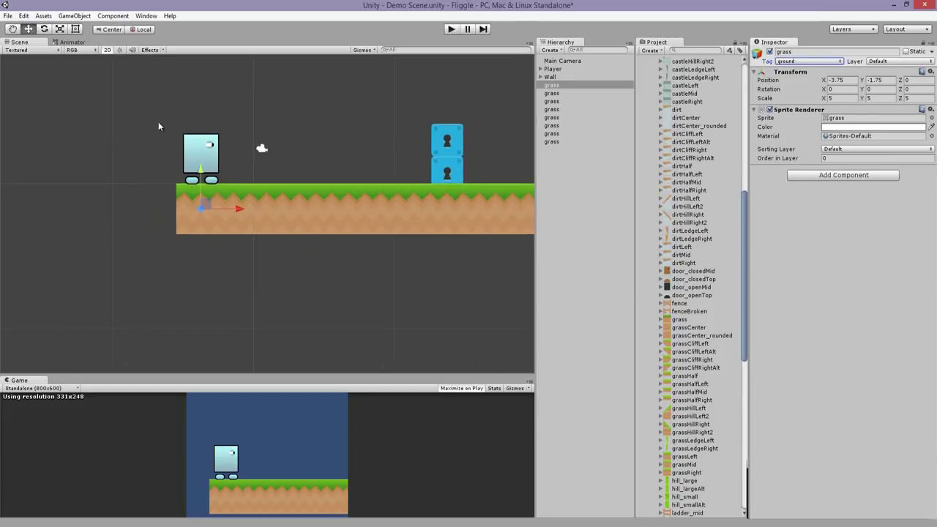
- Add a Box Collider 2D component to the leftmost grass tile
left_click(113, 16)
mouse_move(138, 75)
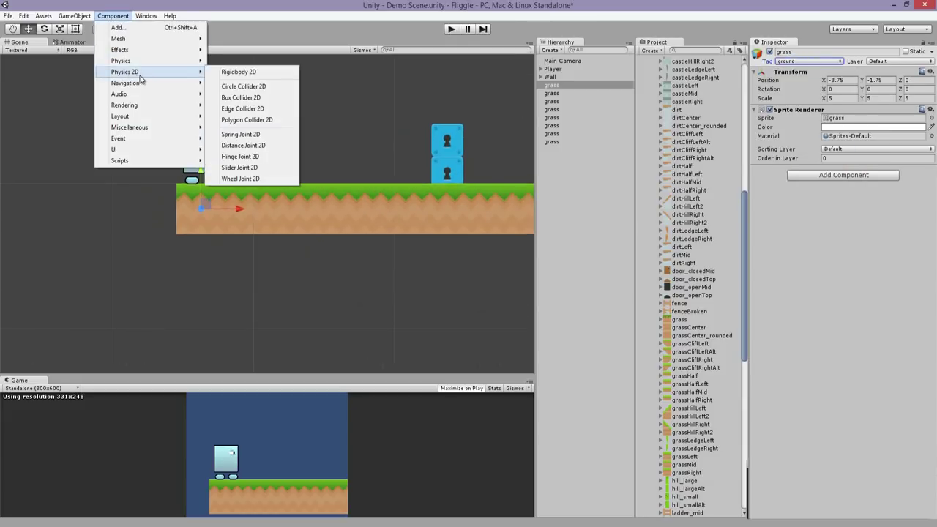
left_click(268, 97)
scroll(437, 199, "down", 2)
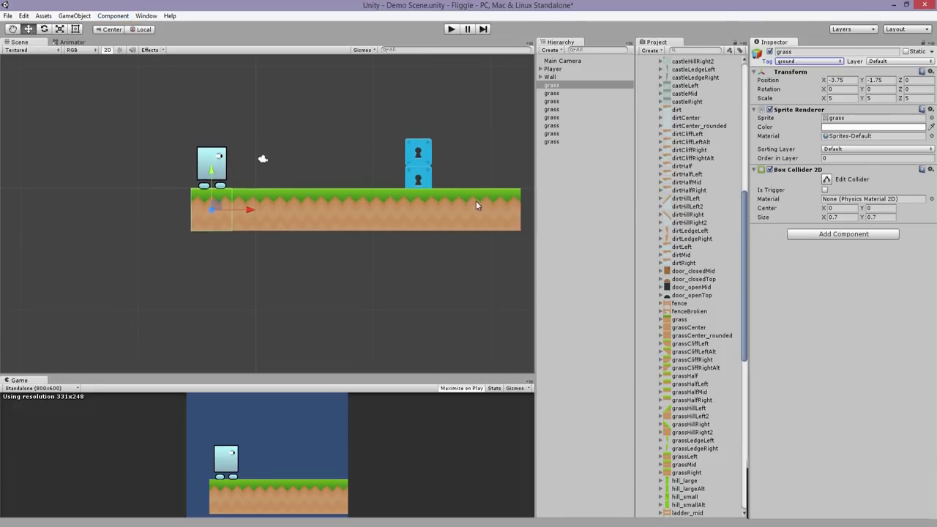
- Step through the grass objects in the hierarchy from last to first to count the tiles in the row
left_click(512, 211)
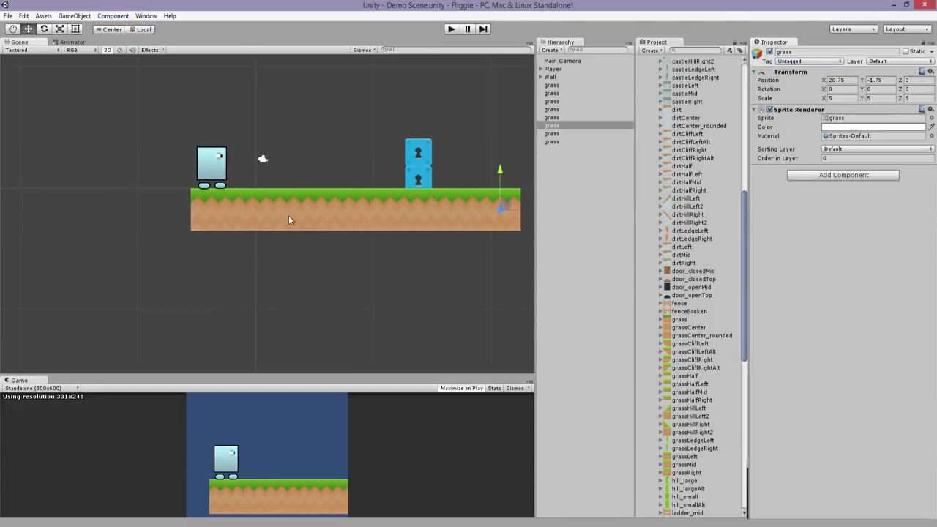
left_click(563, 141)
key("Up")
key("Up")
key("Up")
key("Up")
key("Up")
key("Up")
key("Up")
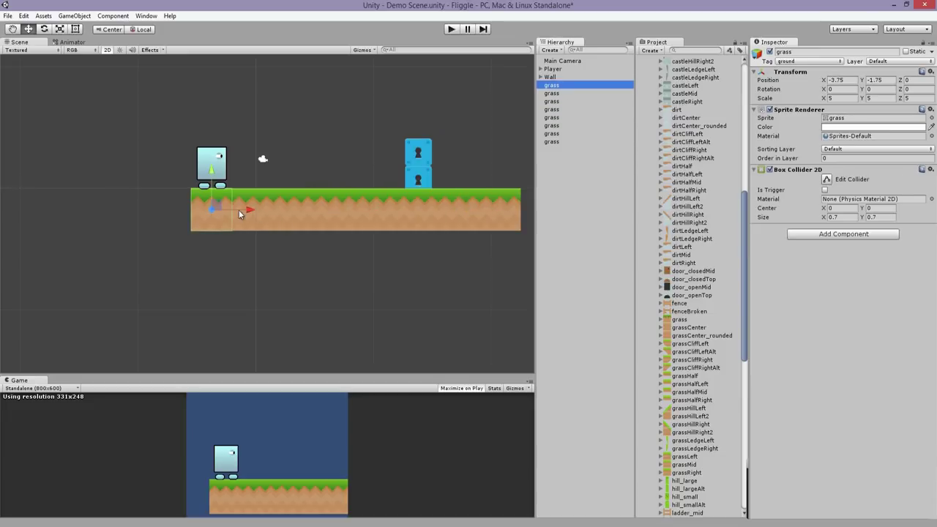
- Set the first tile's collider size X to 5.6 and center X to 2.44, and check its edges against the grass row
left_click(846, 217)
type("5.6")
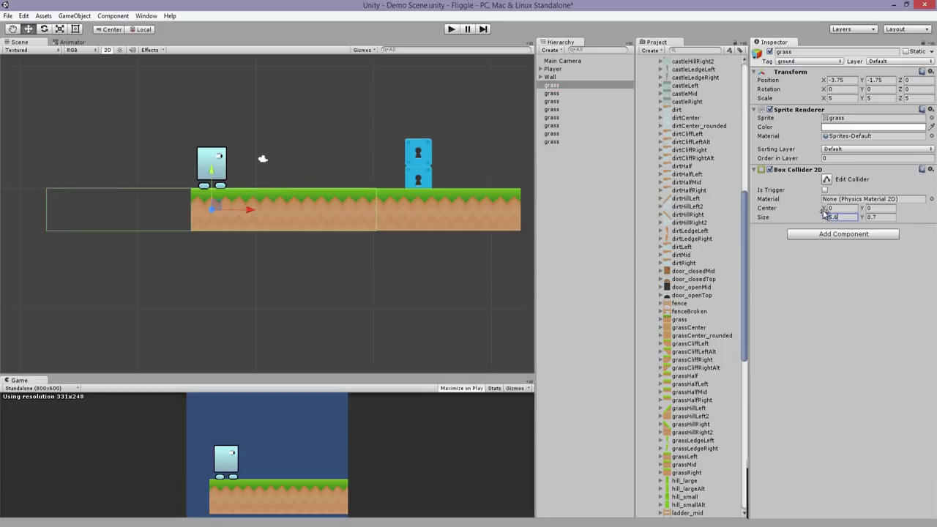
left_click_drag(825, 211, 861, 209)
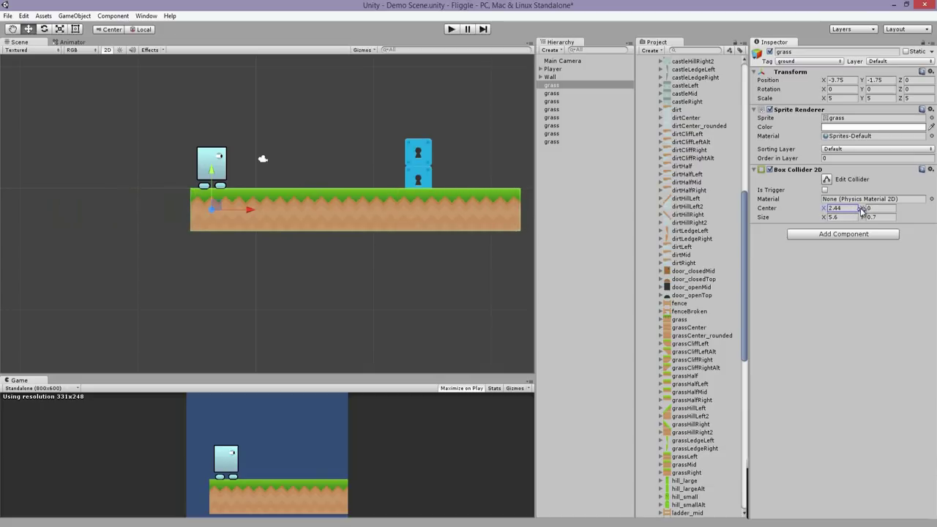
scroll(439, 188, "up", 6)
scroll(467, 171, "down", 1)
middle_click_drag(404, 151, 468, 196)
middle_click_drag(352, 201, 319, 212)
scroll(267, 232, "down", 1)
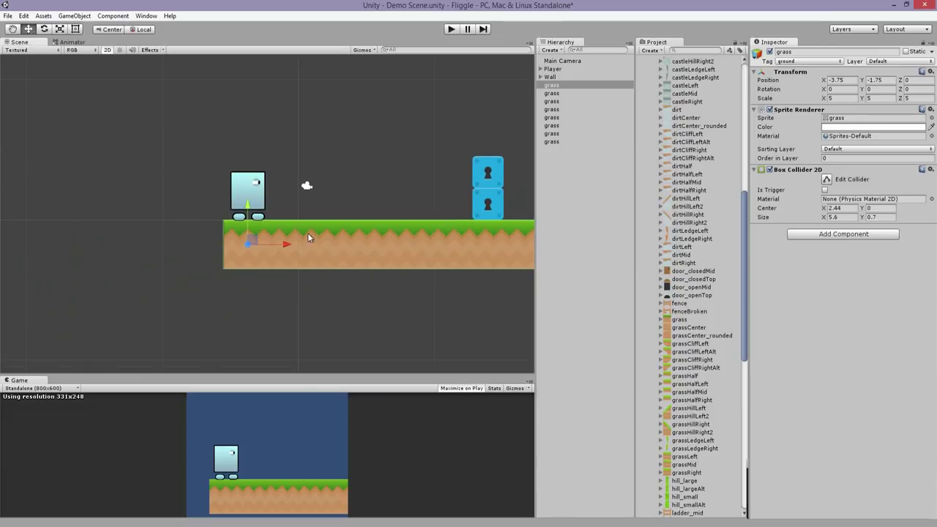
scroll(308, 235, "down", 1)
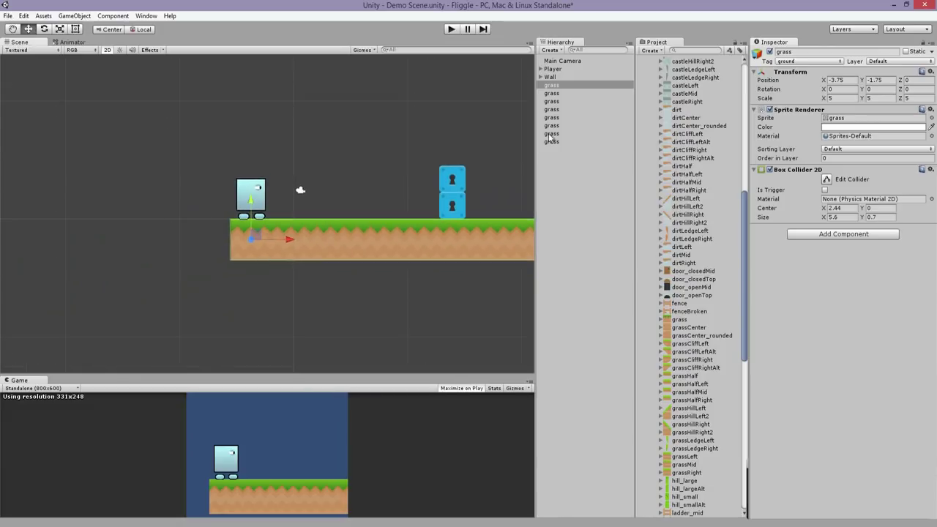
- Duplicate the four rightmost grass tiles and move the copies to the left end of the row
scroll(326, 232, "down", 3)
left_click(486, 232)
left_click(487, 232)
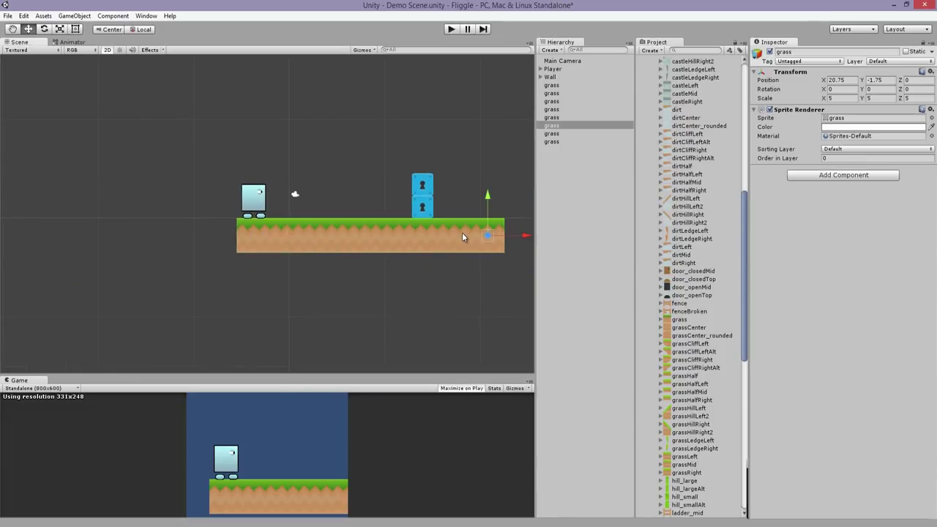
left_click(461, 232, "shift")
left_click(429, 233, "shift")
left_click(382, 232, "shift")
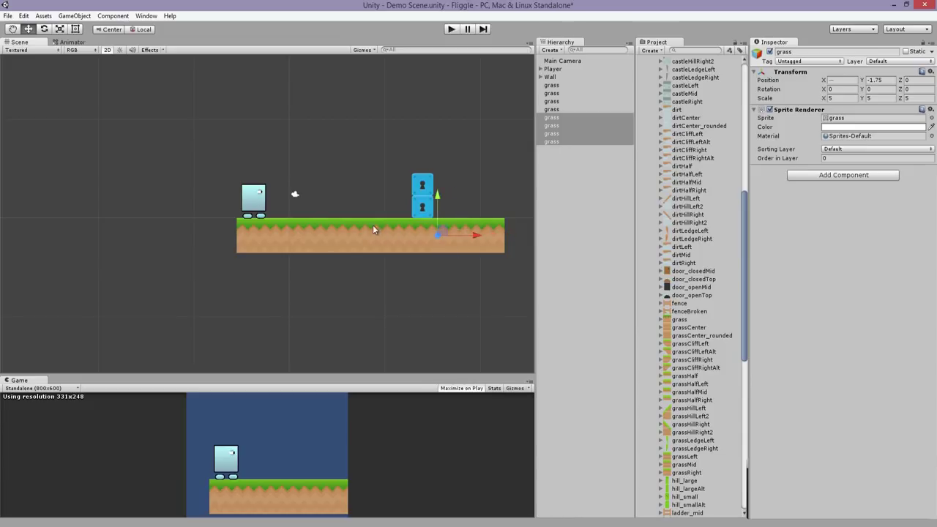
key("ctrl+d")
left_click_drag(475, 237, 206, 241)
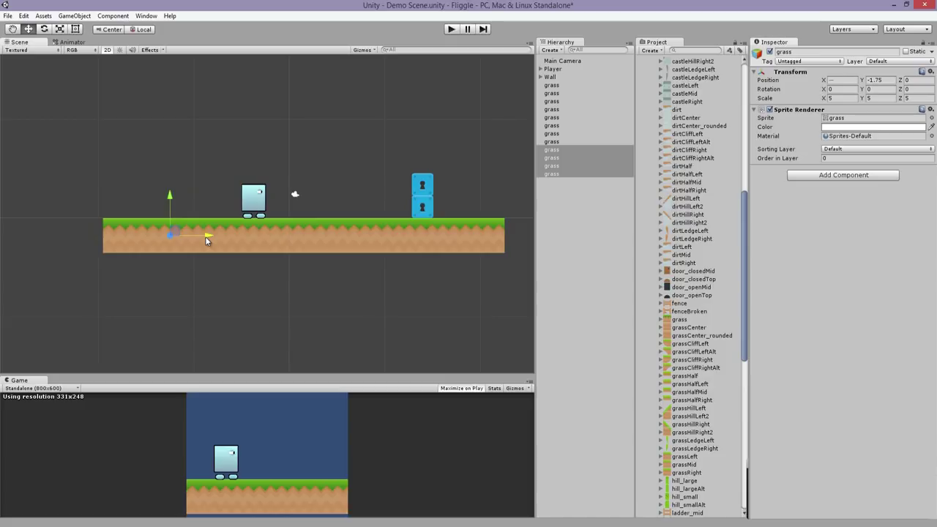
- Delete the two copied tiles nearest the main floor to leave a gap to the left of the player
left_click(219, 236)
key("Delete")
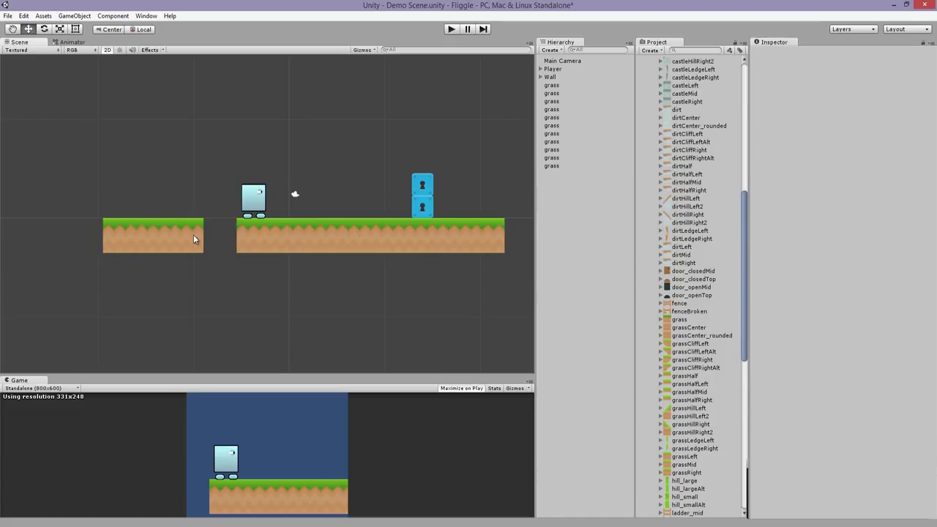
left_click(194, 238)
key("Delete")
- Move the whole Player object right along the main floor to X -1.4
left_click(256, 203)
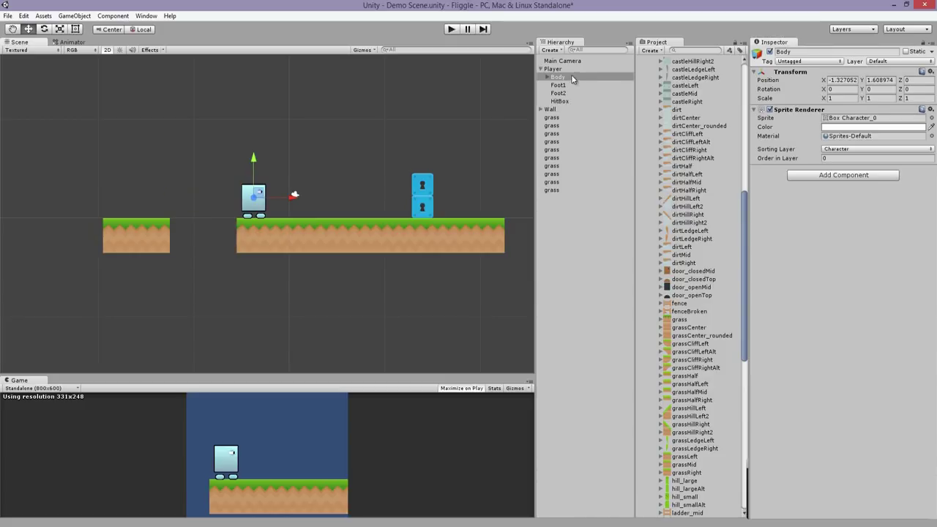
left_click(558, 69)
left_click_drag(262, 201, 284, 202)
middle_click_drag(237, 225, 318, 230)
scroll(234, 232, "up", 2)
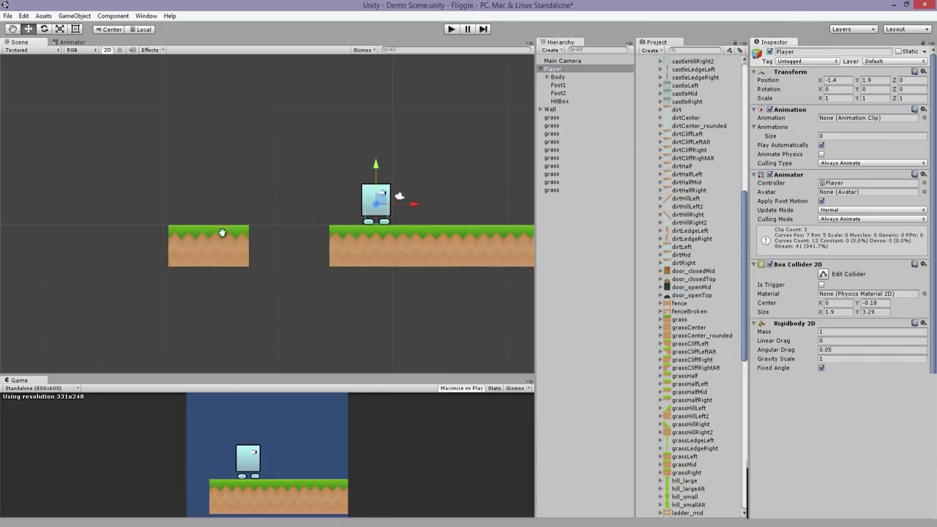
middle_click_drag(224, 232, 286, 228)
middle_click_drag(400, 213, 170, 218)
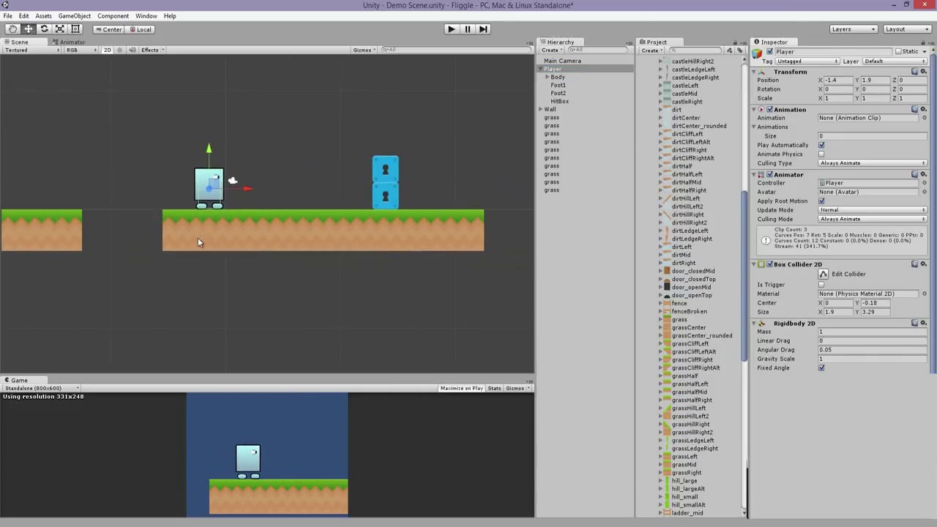
- Place a grassCenter tile below the start of the main floor and set its scale to 5 on all three axes
left_click(196, 236)
key("f")
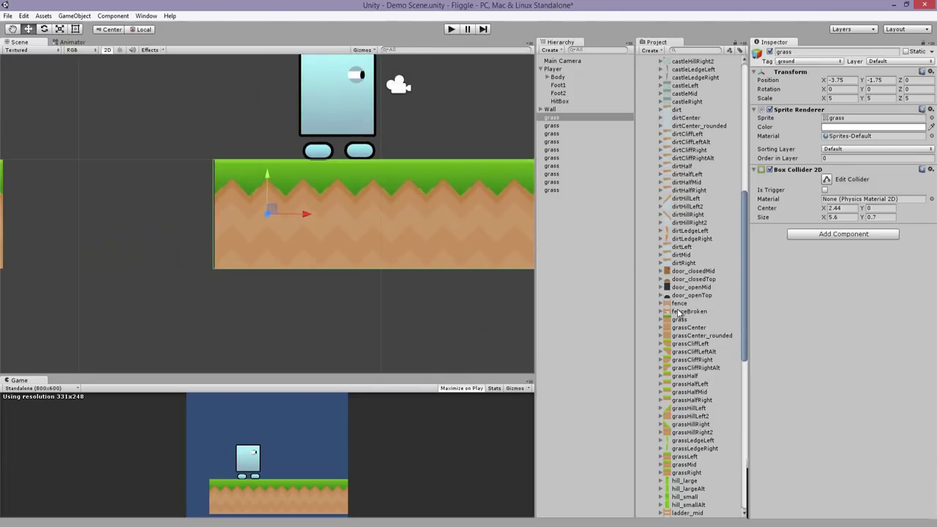
left_click_drag(684, 327, 293, 305)
left_click(842, 97)
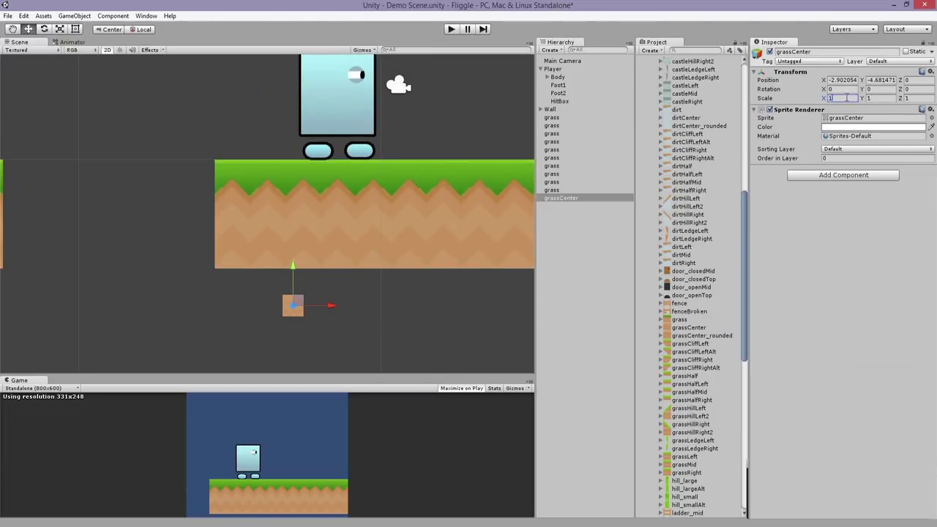
type("5")
left_click(882, 98)
type("5")
left_click(919, 100)
type("5")
- Set the grassCenter tile's X and Y position to 0, and snap it beneath the main floor's grass row at Y -5.25
left_click(881, 82)
type("0")
left_click(843, 80)
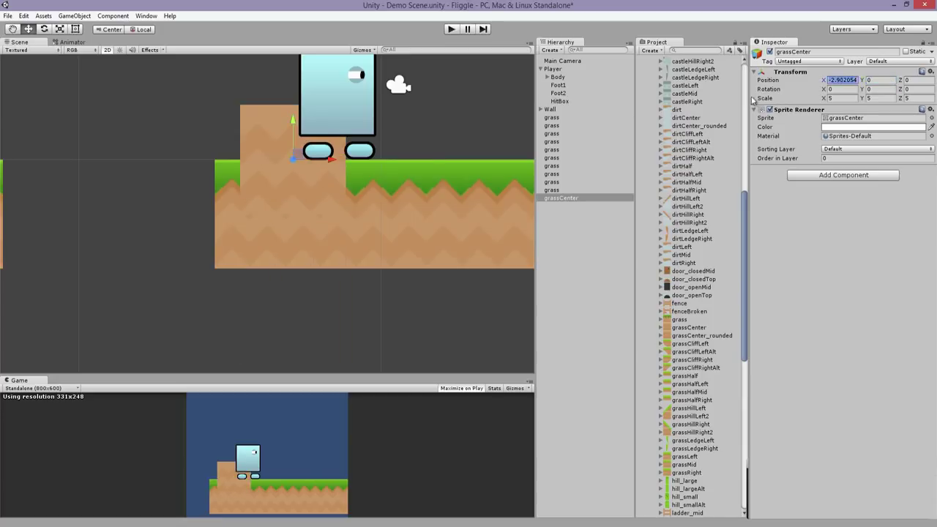
type("0")
scroll(359, 151, "down", 2)
left_click_drag(363, 170, 508, 304)
- Duplicate the grassCenter tile in growing groups to build a row of eight beneath the main floor's full length
key("ctrl+d")
left_click(246, 294, "shift")
key("ctrl+d")
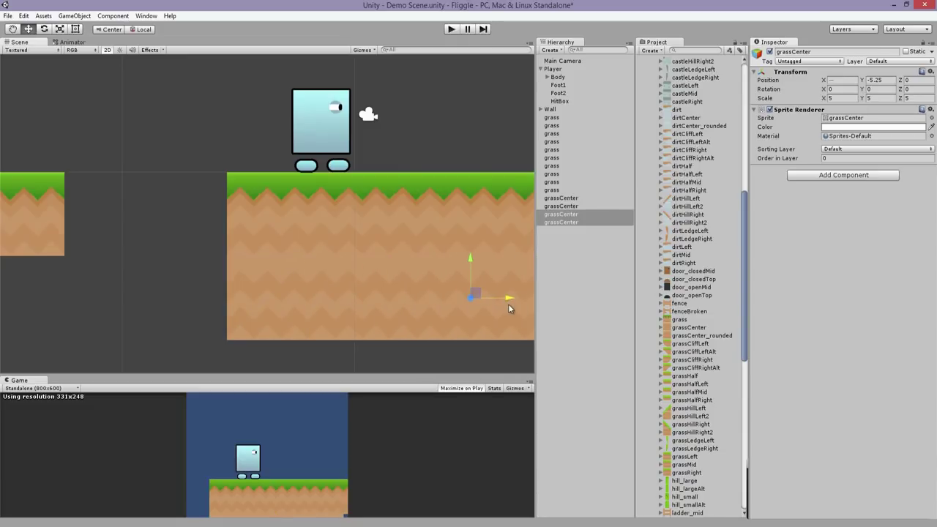
scroll(452, 256, "down", 1)
scroll(451, 254, "down", 3)
middle_click_drag(452, 255, 289, 221)
left_click(545, 200, "shift")
key("ctrl+d")
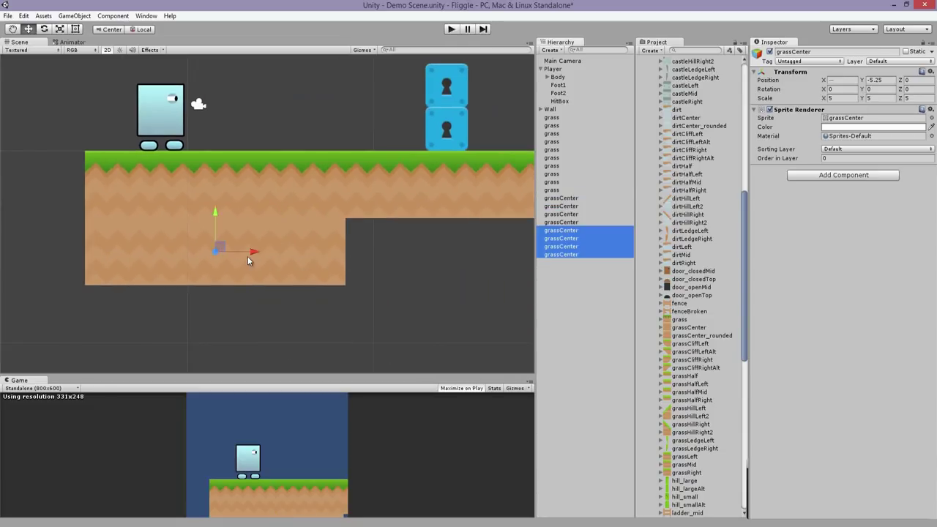
left_click_drag(249, 254, 511, 262)
scroll(400, 223, "down", 3)
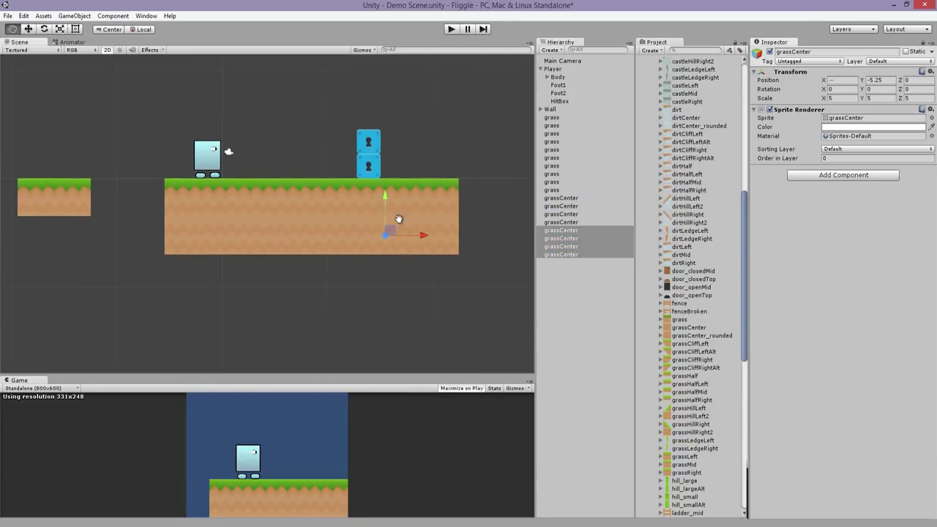
- Collapse the Player hierarchy and create an empty game object named Grass at the middle of the floor
left_click(542, 69)
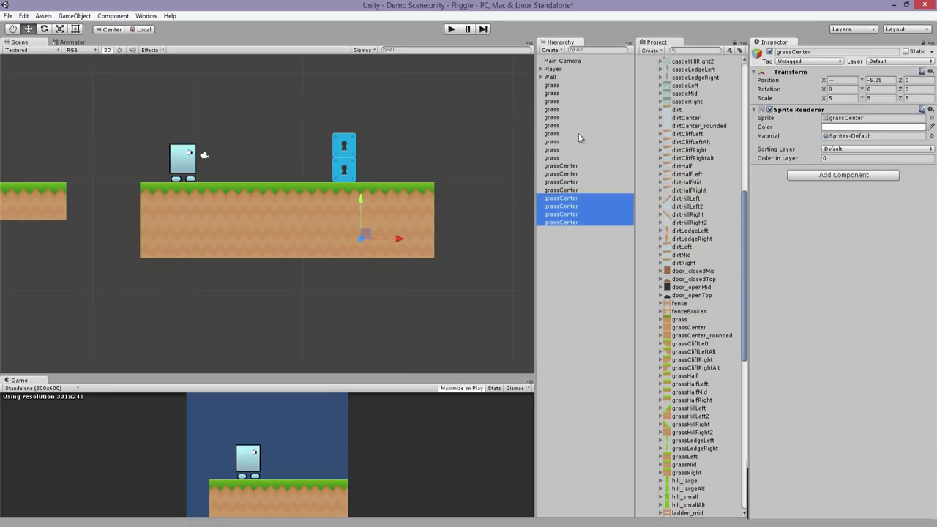
left_click(291, 185)
left_click(289, 209)
scroll(288, 211, "up", 4)
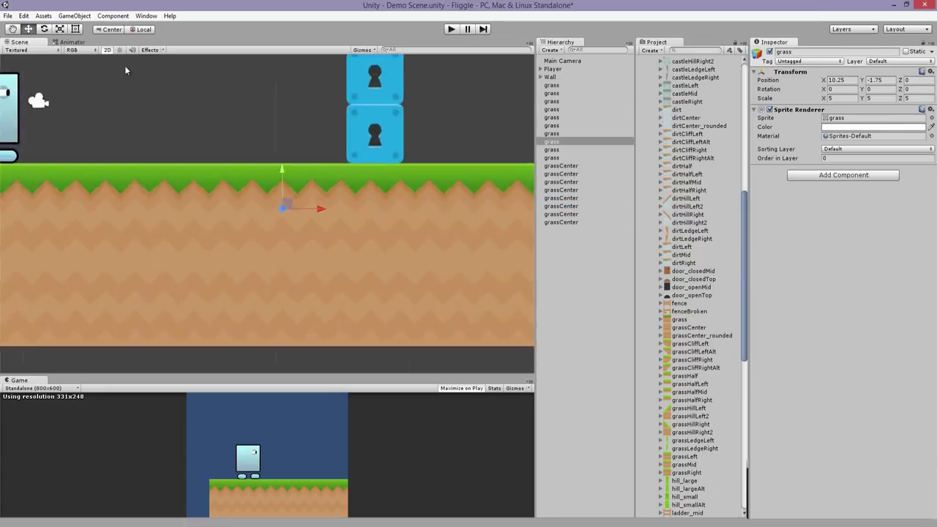
left_click(74, 15)
left_click(92, 27)
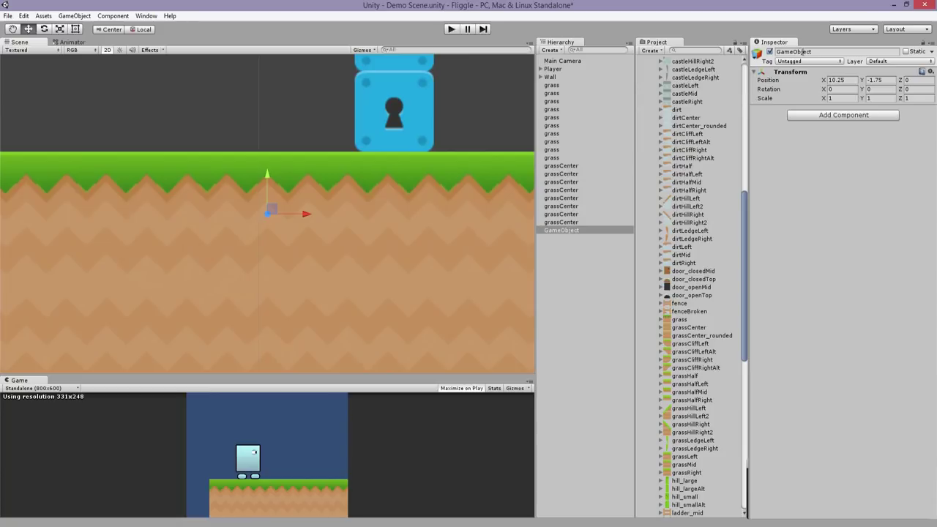
left_click(821, 51)
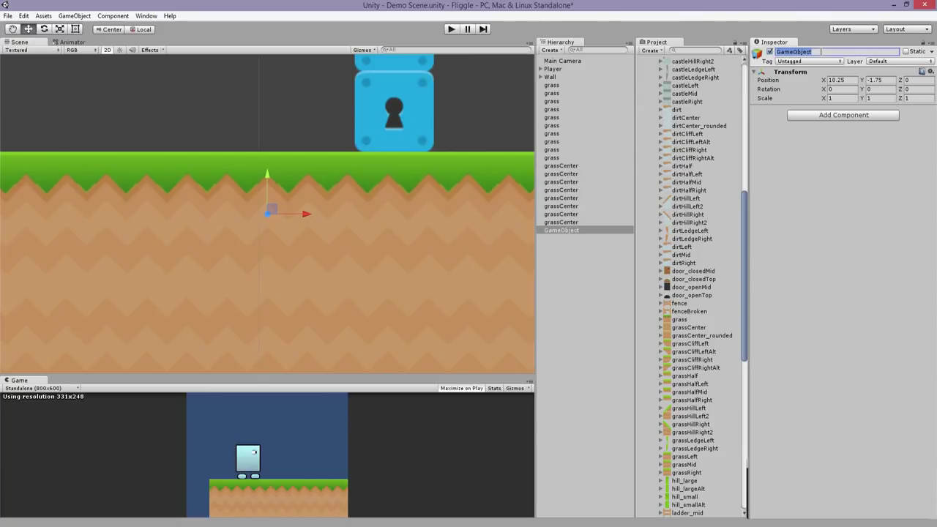
type("Grass")
- Parent all grass and grassCenter tiles to the Grass object
double_click(579, 223)
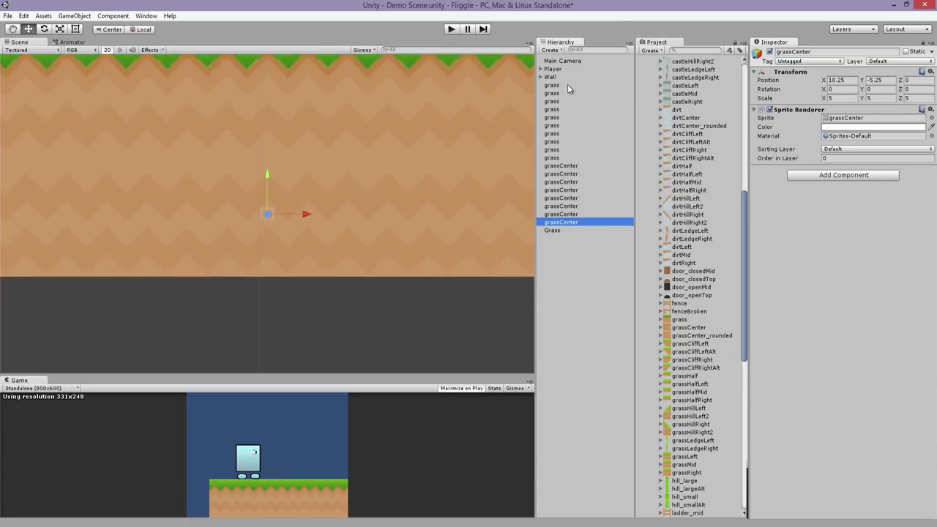
left_click(568, 85, "shift")
left_click_drag(569, 222, 567, 230)
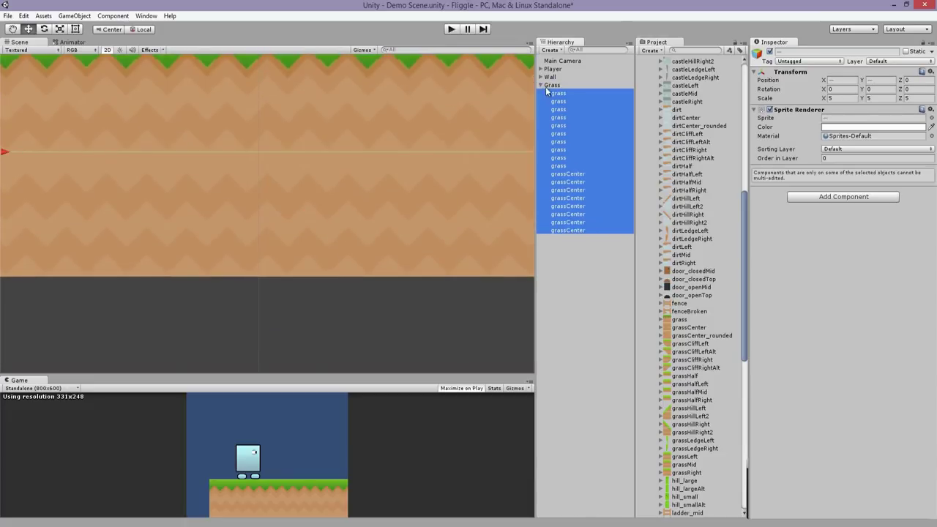
left_click(545, 86)
- Delete the two separate grass tiles to the left of the main floor
scroll(338, 169, "down", 5)
scroll(305, 182, "down", 5)
middle_click_drag(284, 192, 437, 206)
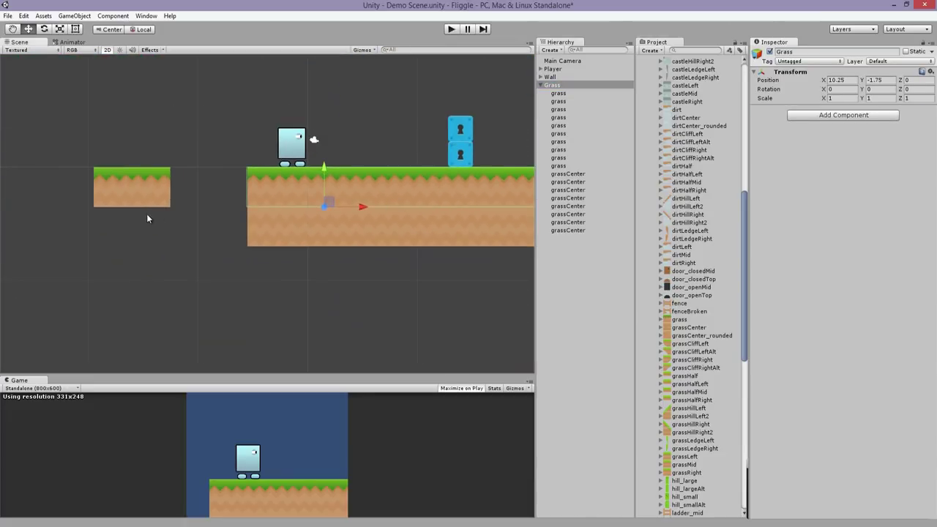
left_click(131, 190)
key("Delete")
left_click(129, 189)
key("Delete")
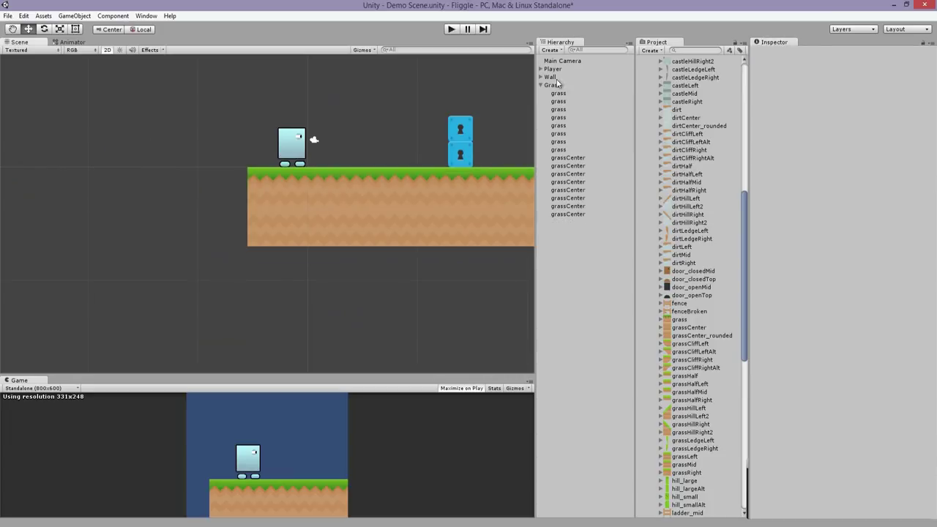
left_click(556, 84)
left_click(541, 85)
middle_click_drag(429, 176, 350, 195)
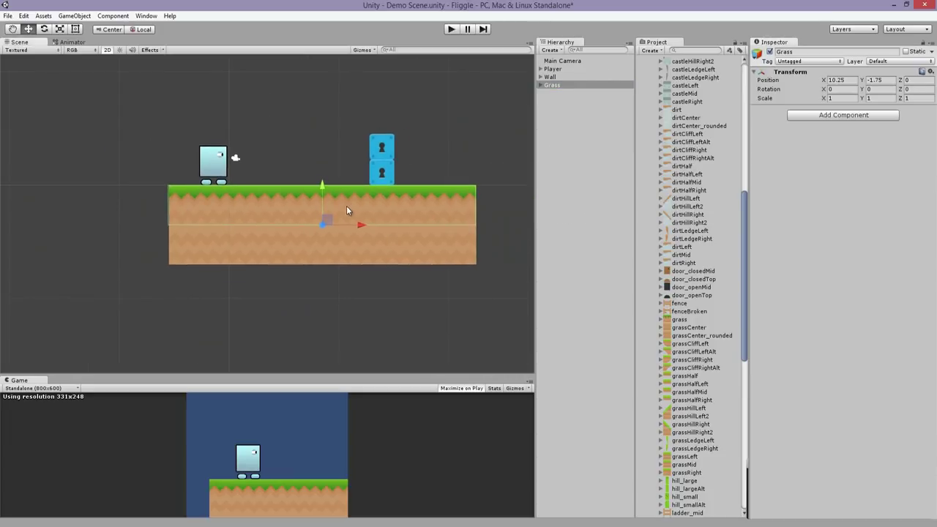
mouse_move(327, 221)
left_mouse_down()
mouse_move(294, 214)
mouse_move(338, 213)
mouse_move(180, 297)
mouse_move(448, 124)
mouse_move(237, 194)
mouse_move(314, 90)
mouse_move(413, 199)
mouse_move(358, 199)
mouse_move(324, 233)
left_mouse_up()
key("ctrl+z")
key("ctrl+d")
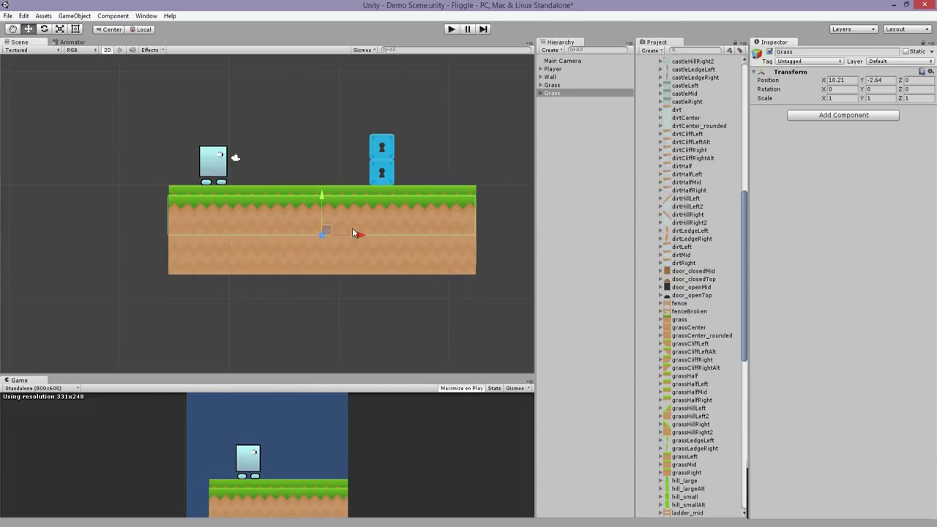
key("Delete")
- Duplicate the row of eight grassCenter tiles and snap the copies beneath it at Y -7
middle_click_drag(324, 210, 298, 238)
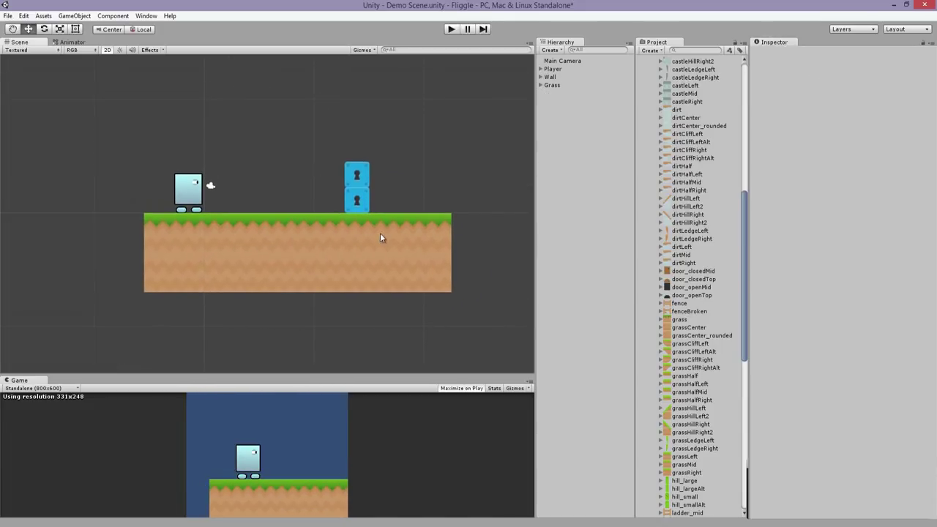
middle_click_drag(432, 234, 351, 242)
left_click(353, 242)
left_click_drag(373, 303, 49, 267)
key("ctrl+d")
left_click_drag(220, 241, 222, 274)
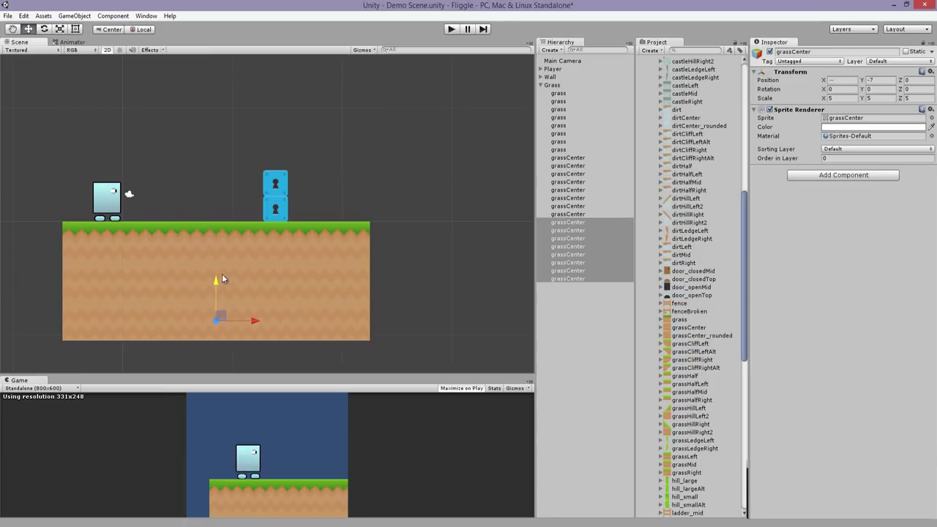
key("x")
middle_click_drag(229, 201, 292, 128)
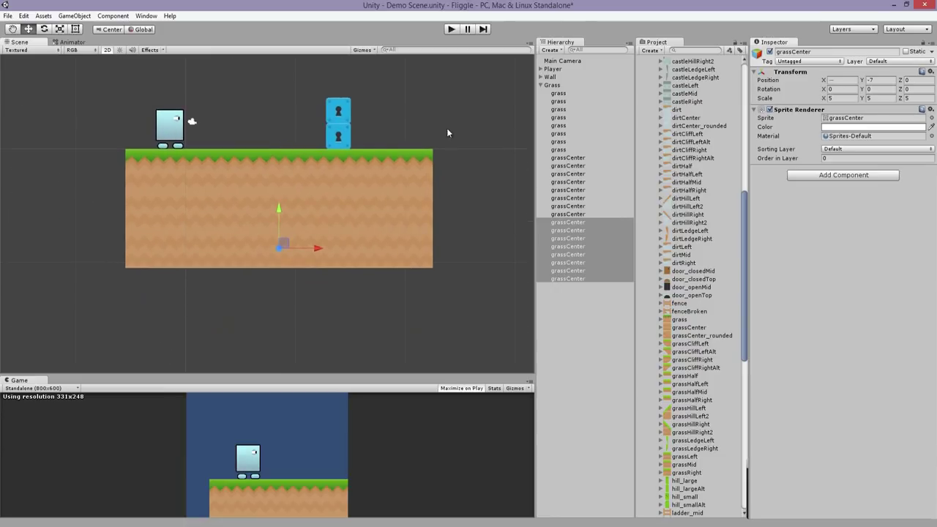
scroll(270, 195, "up", 5)
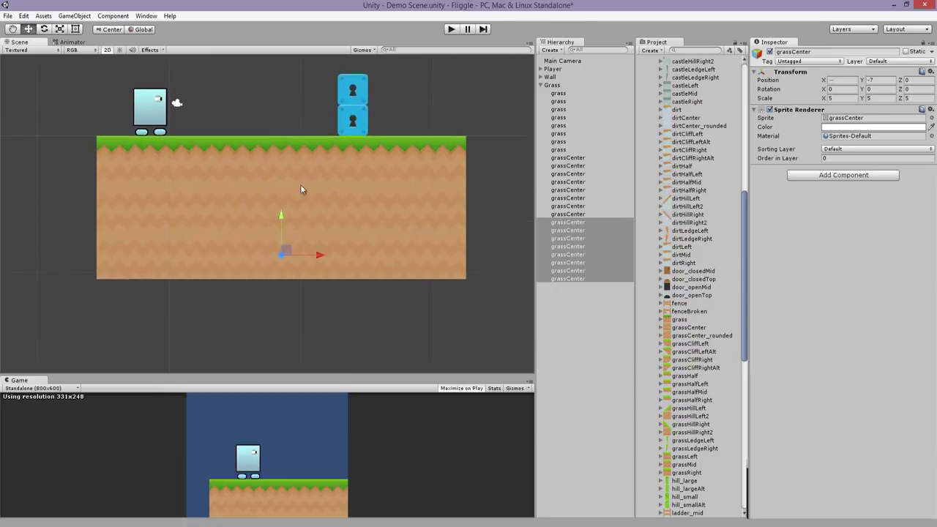
middle_click_drag(377, 175, 252, 216)
left_click(433, 166)
middle_click_drag(433, 166, 306, 243)
left_click(307, 244)
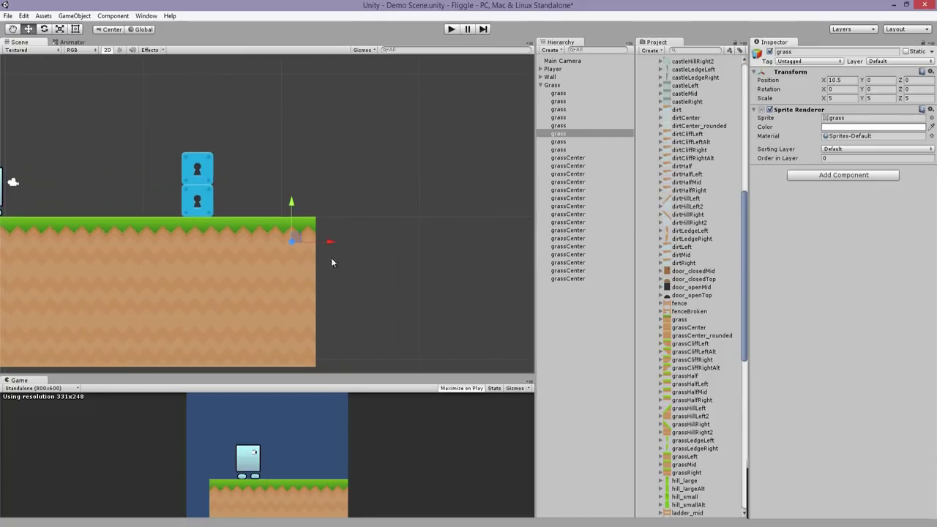
left_click(367, 191)
- Duplicate the Grass platform and move the copy right to X 42.25, leaving a gap between the platforms
left_click(564, 85)
scroll(326, 150, "down", 2)
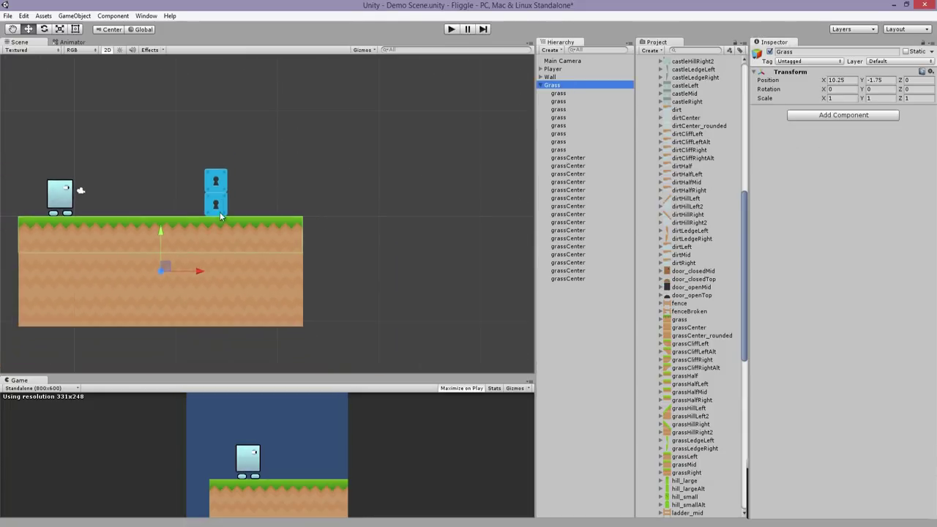
key("ctrl+d")
left_click_drag(202, 264, 515, 282)
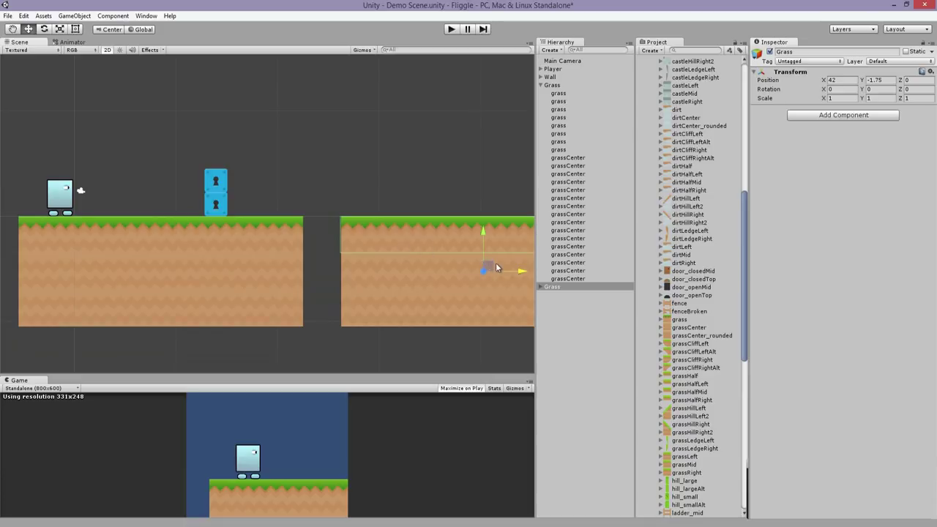
- Test the gap width with a copy of the second platform's first grass tile, and delete the copy
left_click(353, 219)
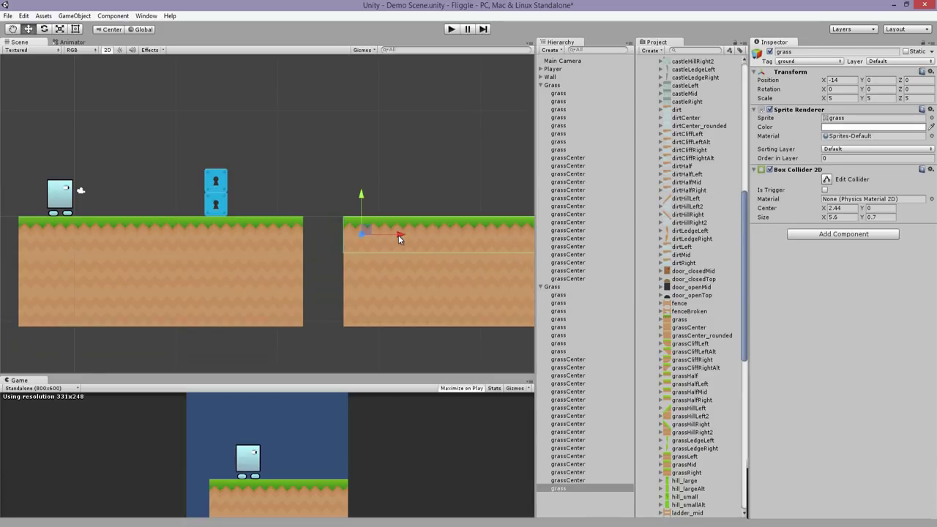
left_click_drag(398, 235, 359, 239)
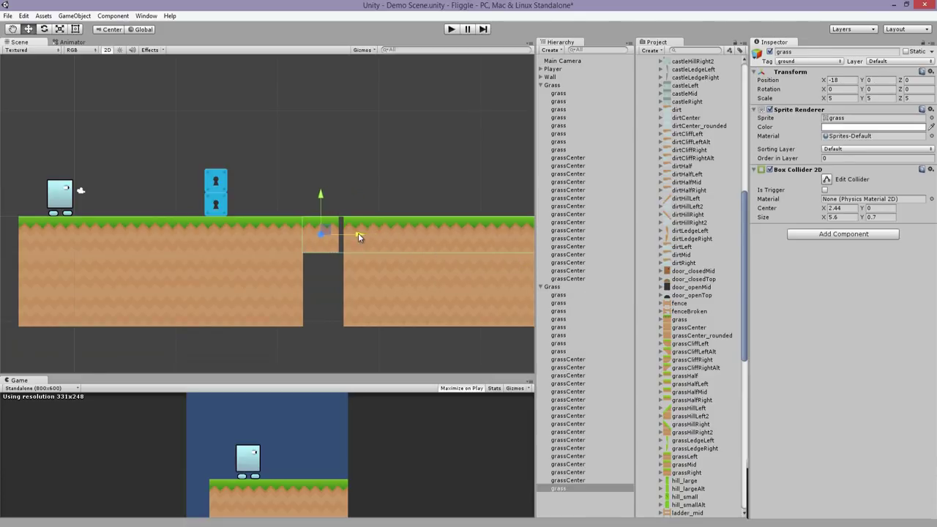
key("Delete")
- Move the second Grass platform left to X 41.75 to narrow the gap
scroll(297, 206, "down", 1)
left_click(552, 287)
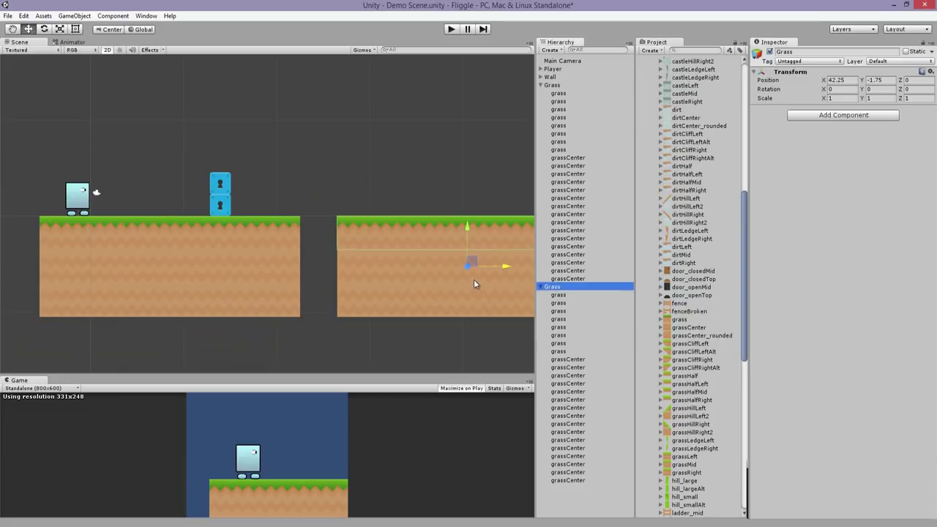
left_click_drag(498, 261, 493, 262)
- Check that the narrowed gap fits one tile by placing a grass tile copy in it, and undo the copy
left_click(352, 236)
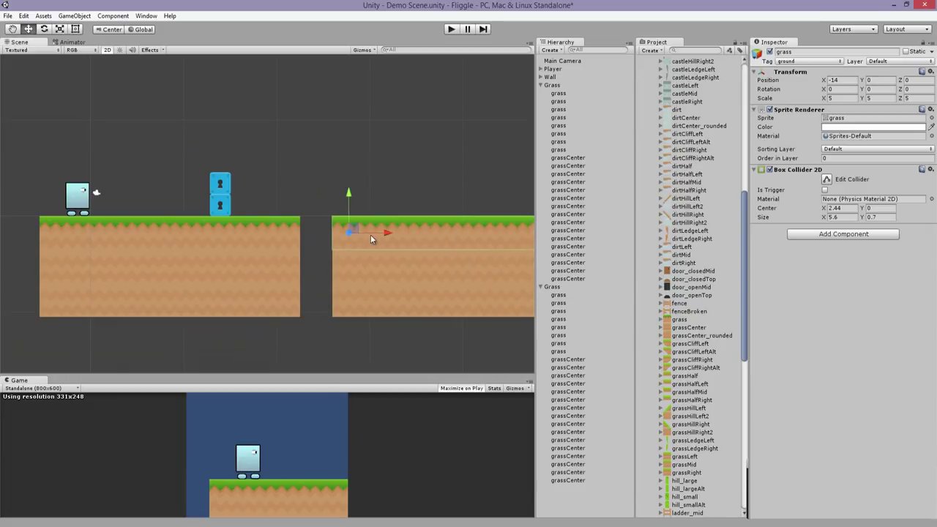
key("ctrl+d")
left_click_drag(383, 235, 352, 238)
key("ctrl+z")
key("ctrl+z")
key("ctrl+z")
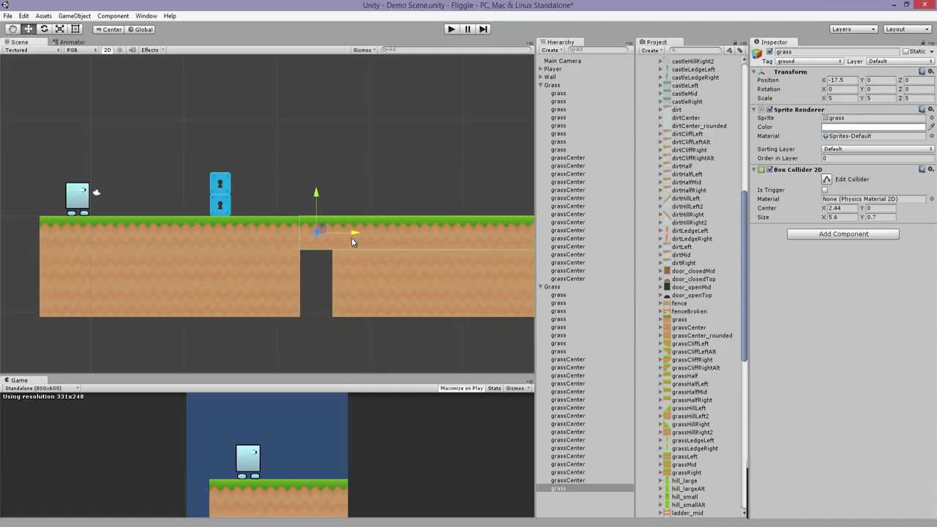
left_click(346, 227)
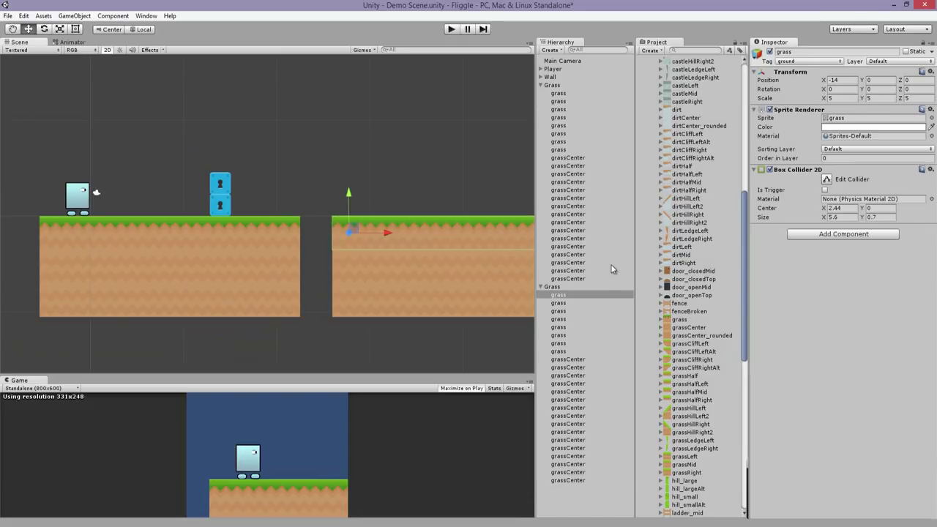
- Duplicate the second platform's leftmost upper grassCenter tile and move the copy out of the Grass group
left_click(575, 288)
scroll(450, 272, "up", 5)
middle_click_drag(413, 248, 379, 238)
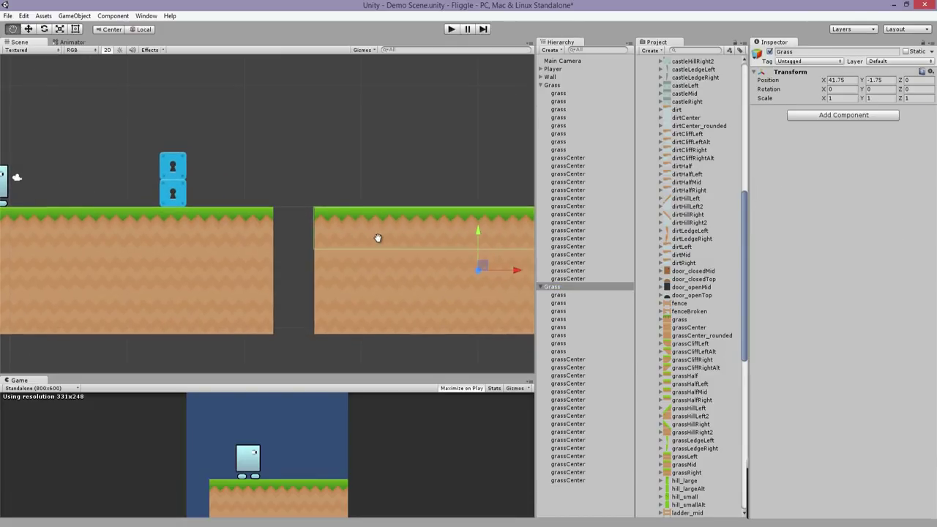
left_click(351, 272)
key("ctrl+d")
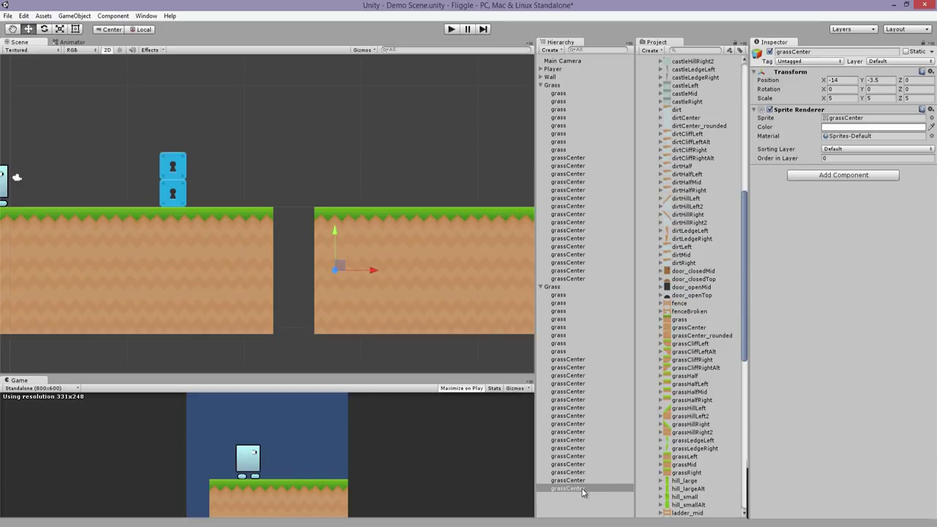
left_click(583, 489)
left_click_drag(579, 490, 579, 506)
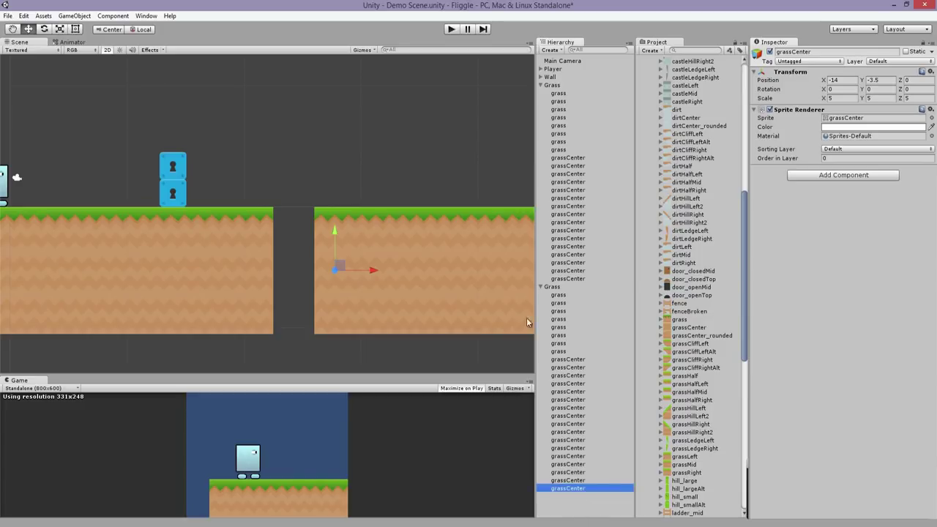
- Move the second Grass platform right to X 45.25, using the ungrouped grassCenter copy as a spacer, and delete the copy
left_click(553, 288)
left_click_drag(514, 266, 561, 281)
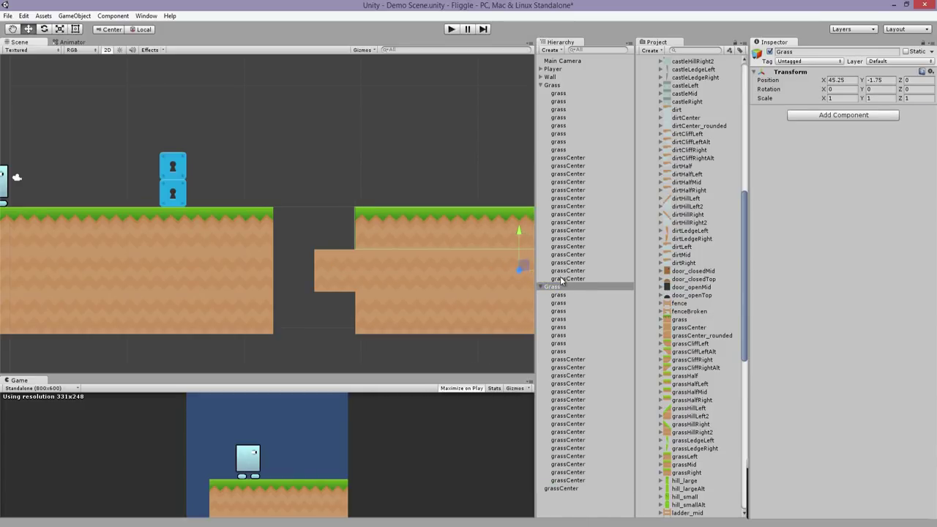
left_click(359, 272)
key("Delete")
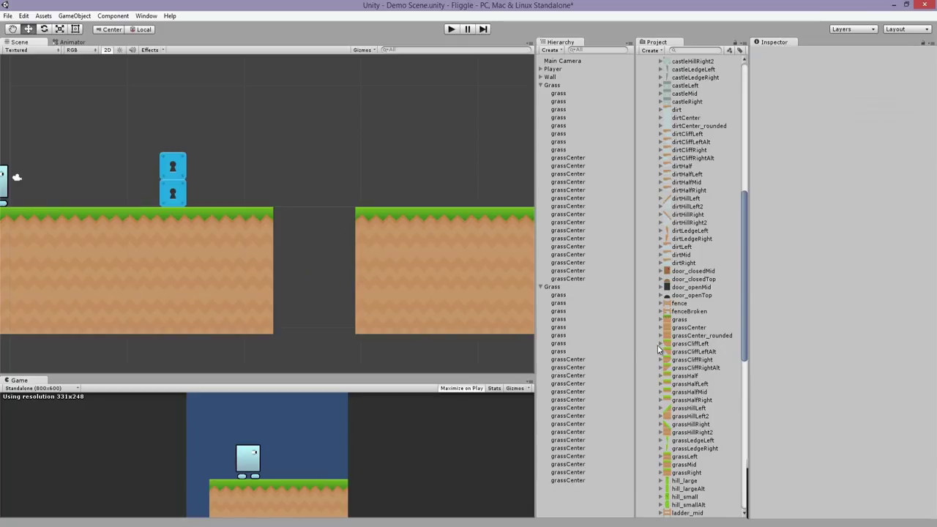
- Place a liquidLavaTop sprite in the gap, scaled to 5 on all axes, against the first platform's edge
scroll(657, 344, "down", 7)
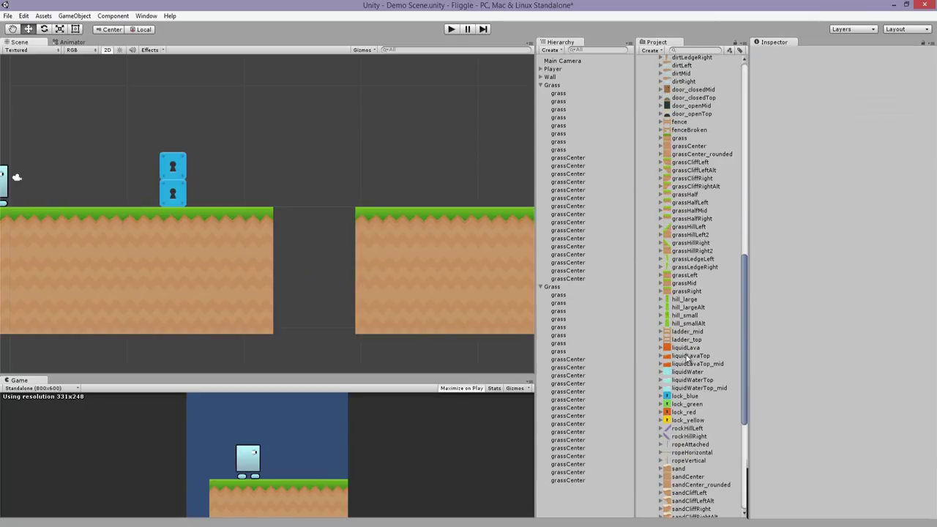
left_click_drag(410, 326, 318, 258)
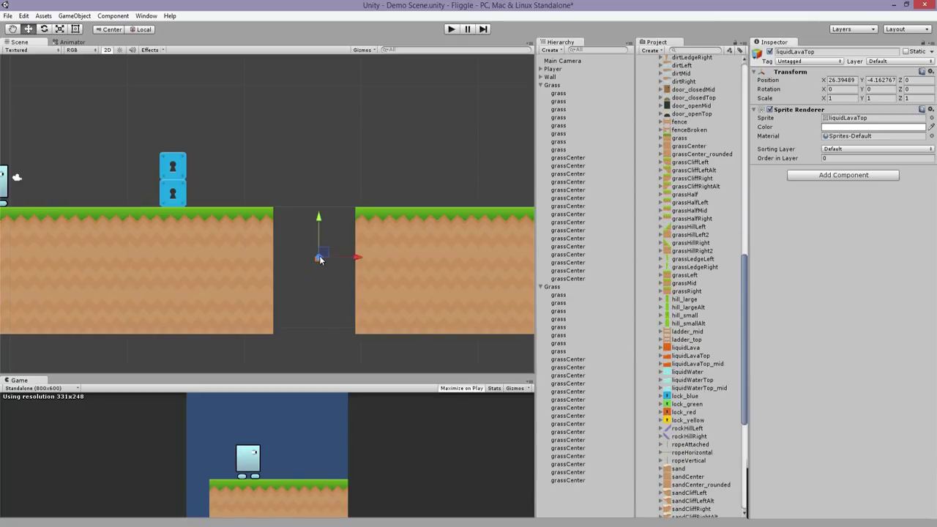
left_click(842, 98)
type("5")
key("Tab")
type("5")
key("Tab")
type("5")
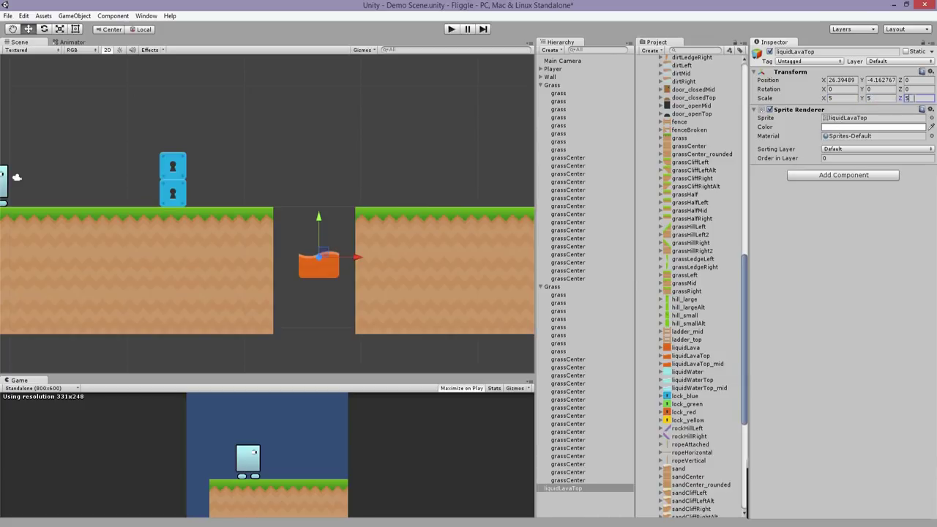
scroll(370, 252, "up", 3)
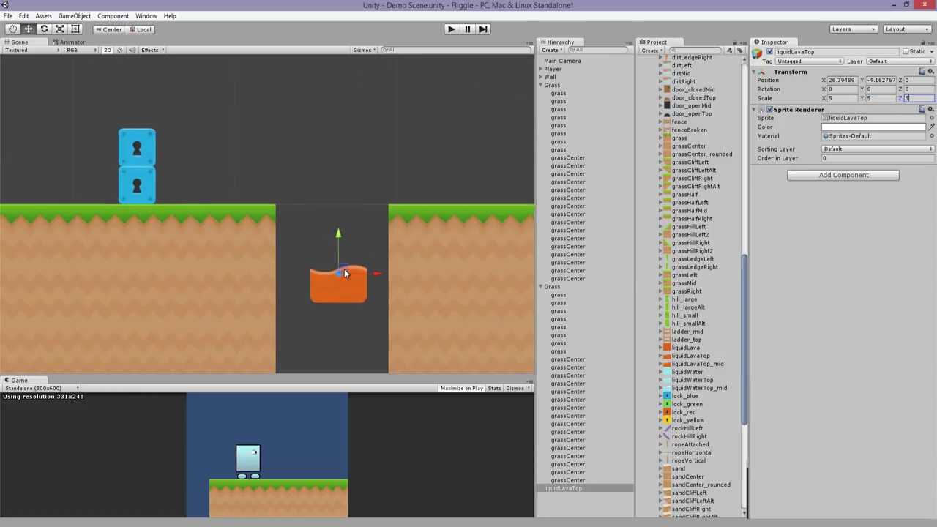
left_click_drag(344, 268, 308, 247)
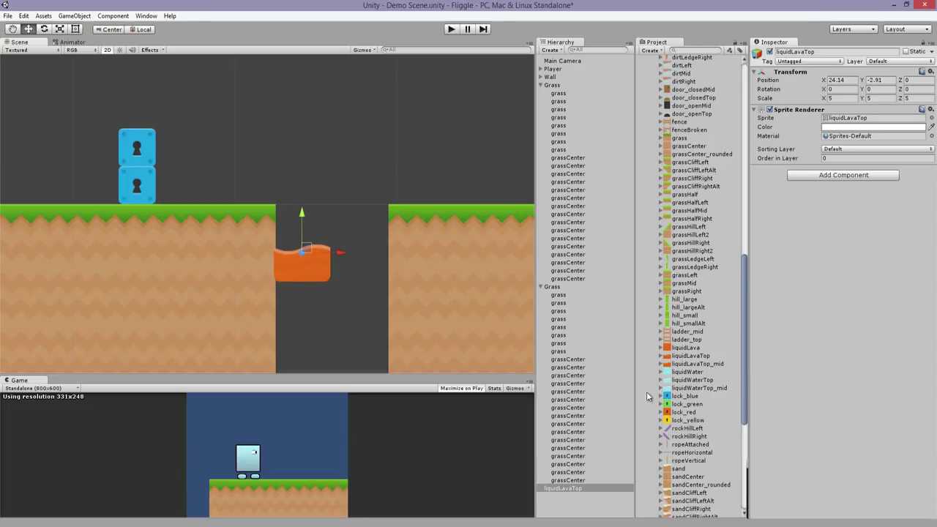
- Add a liquidLavaTop_mid sprite scaled to 5 on all axes and place it to the right of the first lava piece
left_click_drag(703, 363, 308, 270)
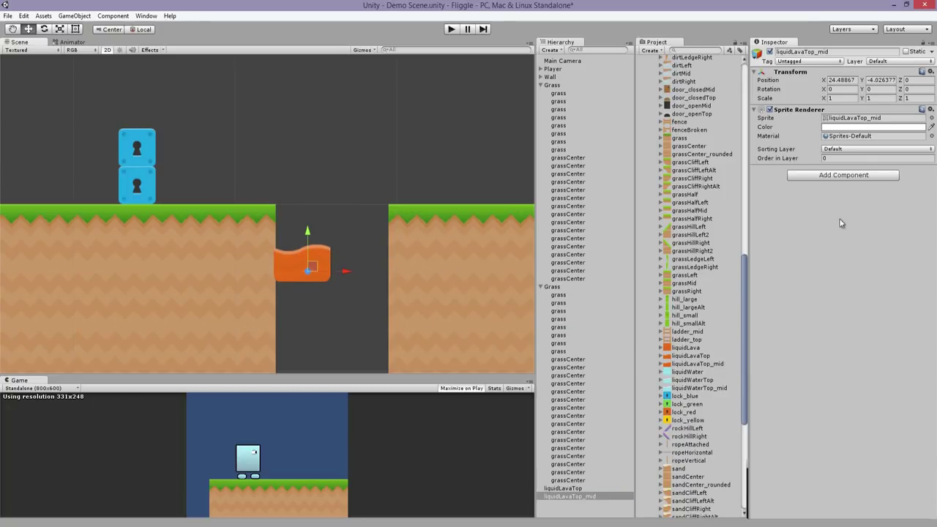
left_click(833, 98)
type("5")
left_click(872, 98)
type("5")
left_click(907, 99)
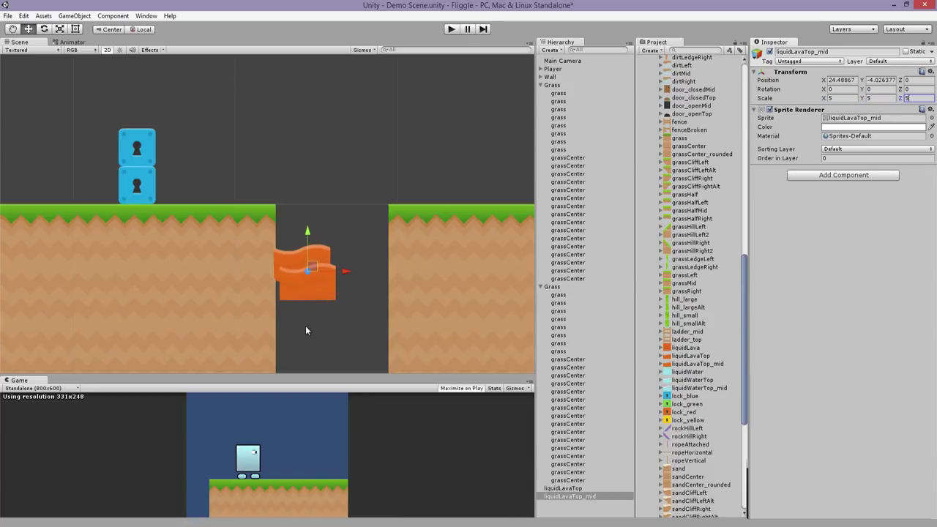
left_click_drag(314, 272, 365, 246)
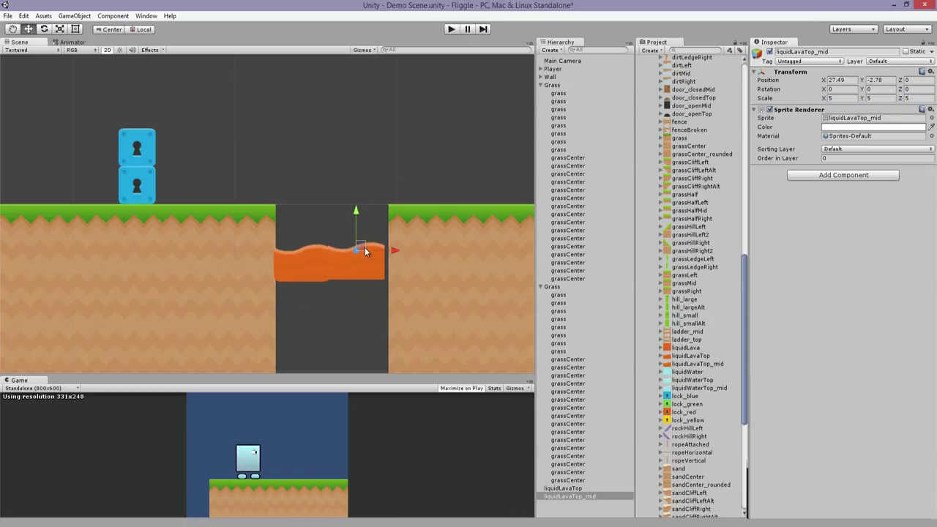
- Reset the X and Y positions of liquidLavaTop_mid and liquidLavaTop to 0
left_click(883, 79)
type("0")
left_click(844, 79)
type("0")
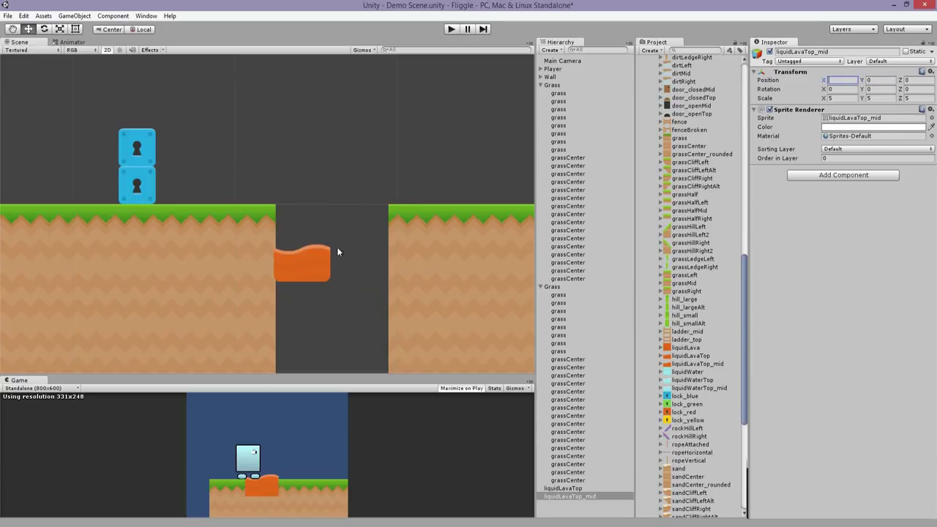
left_click(318, 258)
left_click(850, 80)
key("BackSpace")
key("Tab")
key("BackSpace")
scroll(282, 167, "down", 10)
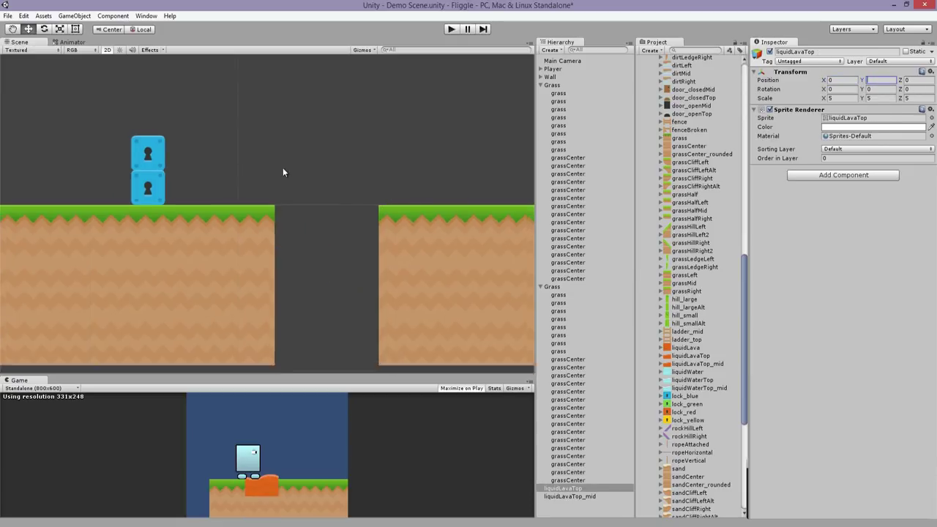
- Move both lava top pieces together to X 25.75 in the gap and collapse the two Grass groups
left_click(575, 496, "shift")
left_click_drag(129, 210, 348, 224)
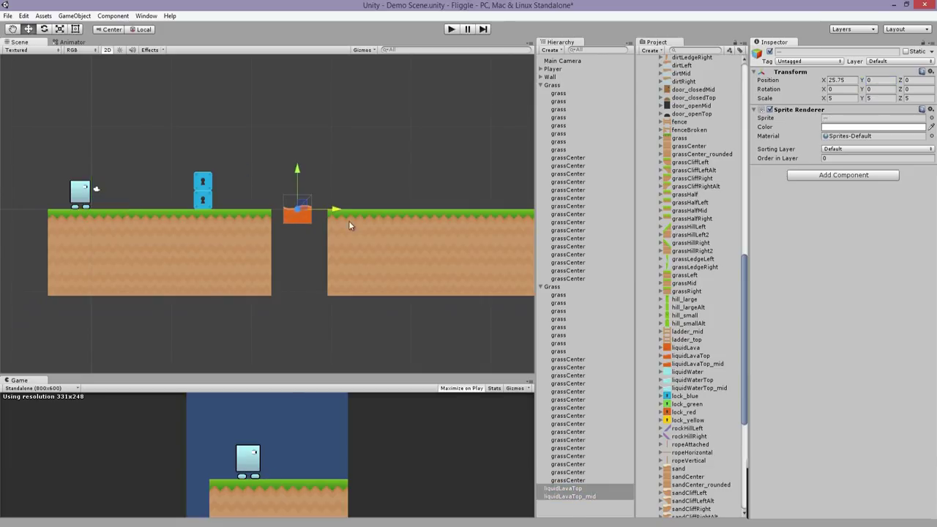
left_click(540, 85)
left_click(540, 93)
scroll(340, 215, "up", 4)
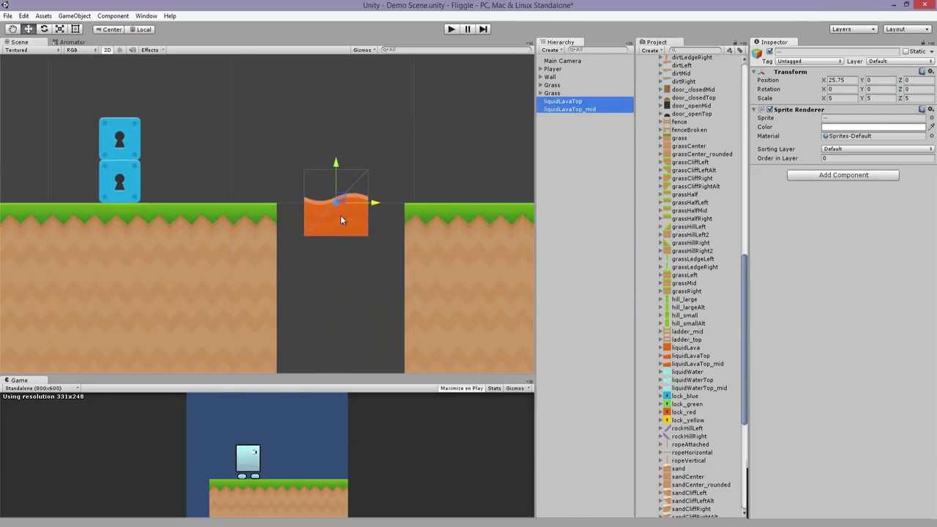
- Lower both lava tops to Y -2.25 and set them side by side across the gap, with liquidLavaTop_mid at X 27.75
left_click_drag(338, 203, 411, 251)
left_click(578, 109)
scroll(369, 278, "up", 1)
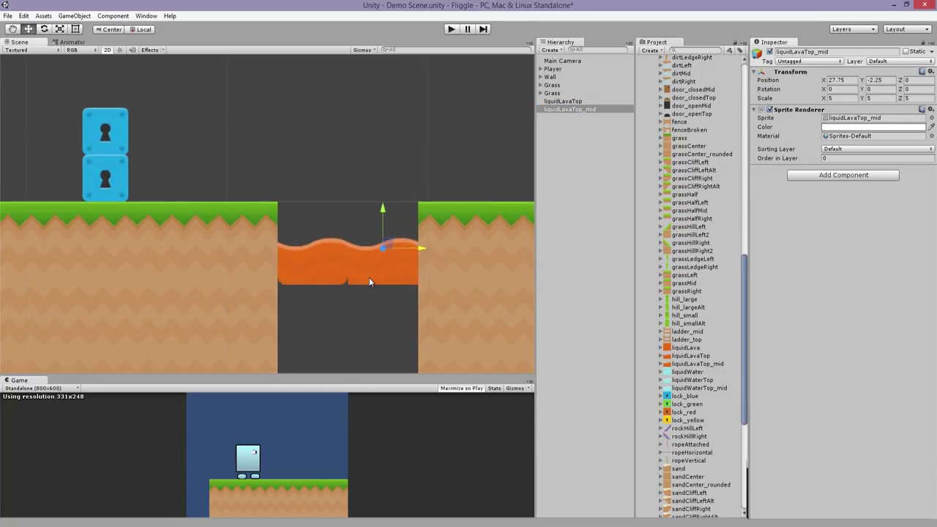
- Delete the liquidLavaTop piece and replace it with a copy of liquidLavaTop_mid at X 24.25
left_click(321, 267)
key("Delete")
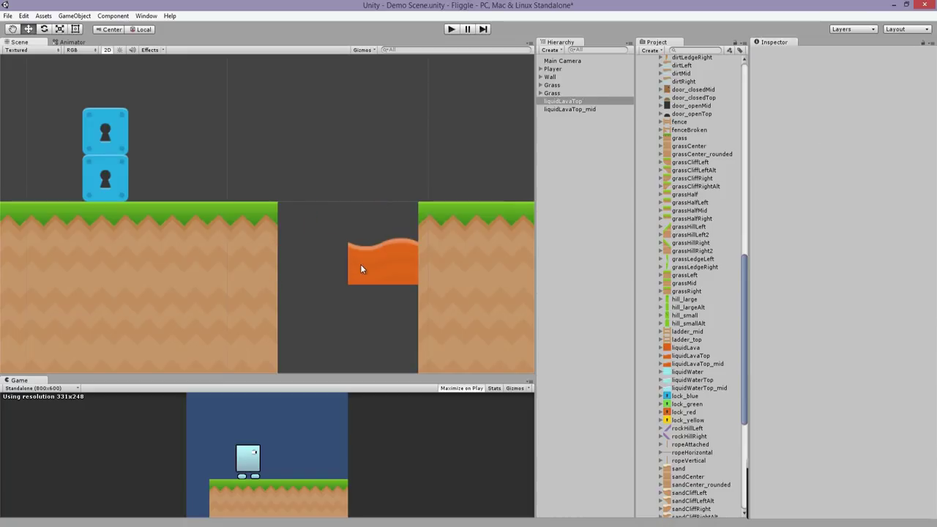
left_click(373, 264)
key("ctrl+d")
left_click_drag(423, 251, 351, 258)
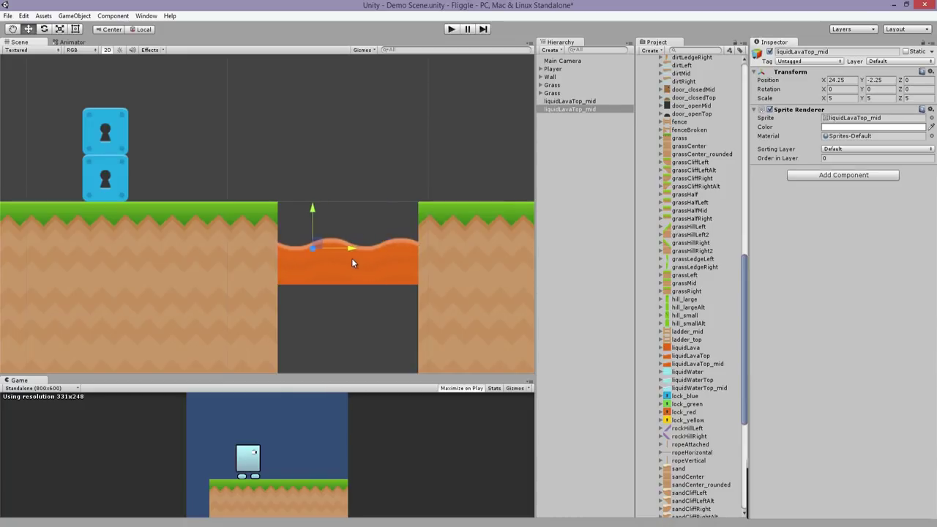
- Add a liquidLava sprite below the lava surface and set its scale to 5 on all axes
left_click_drag(690, 345, 367, 313)
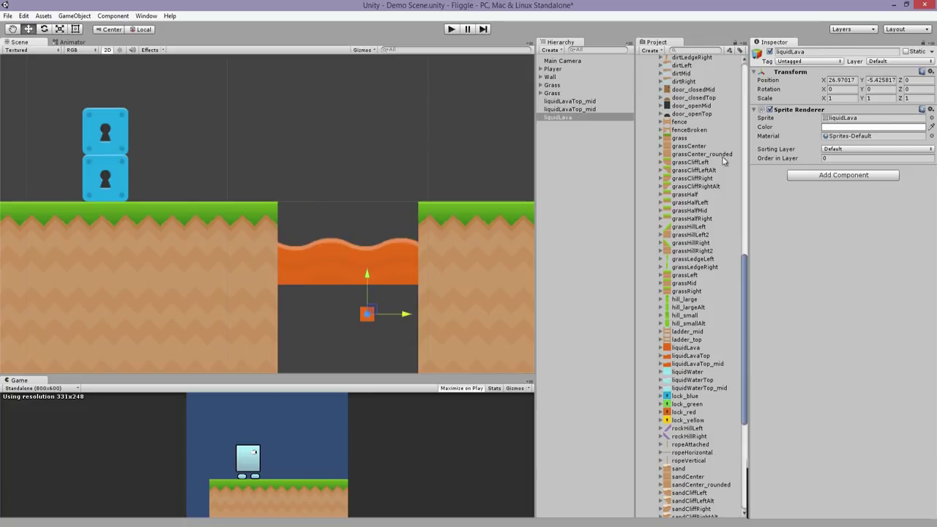
left_click(852, 100)
type("5")
key("Tab")
type("55")
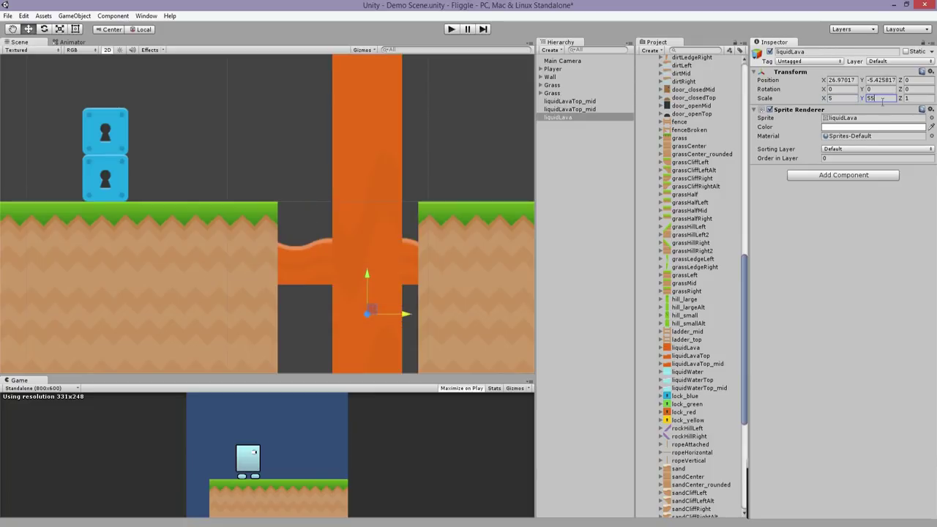
key("BackSpace")
key("Tab")
- Round the liquidLava tile's position to X 26, Y -5, and move it under the left lava top at X 24.25, Y -5.75
left_click(886, 82)
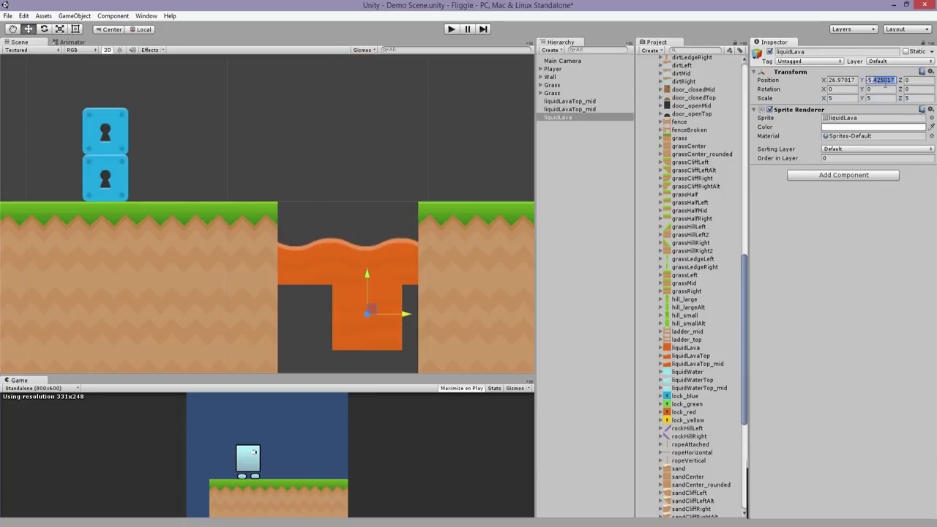
left_click_drag(894, 81, 832, 76)
type("-5")
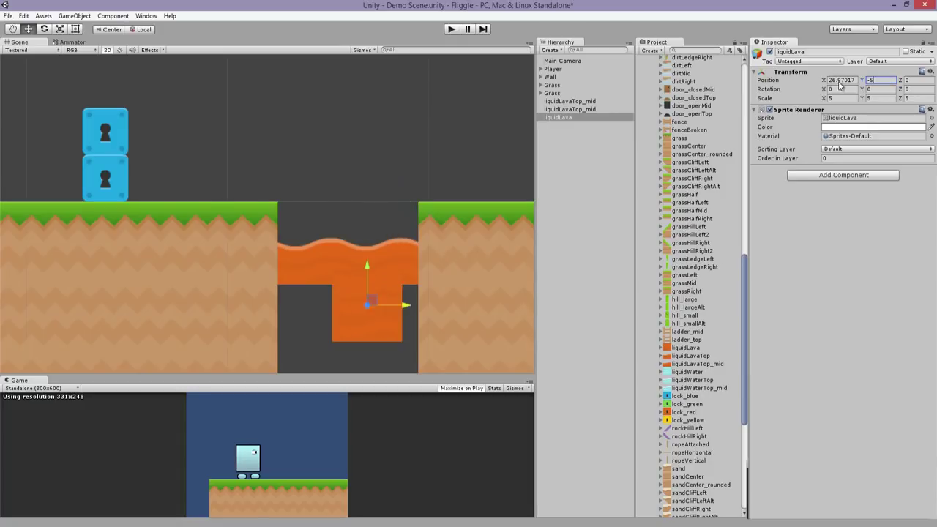
left_click(841, 80)
type("26")
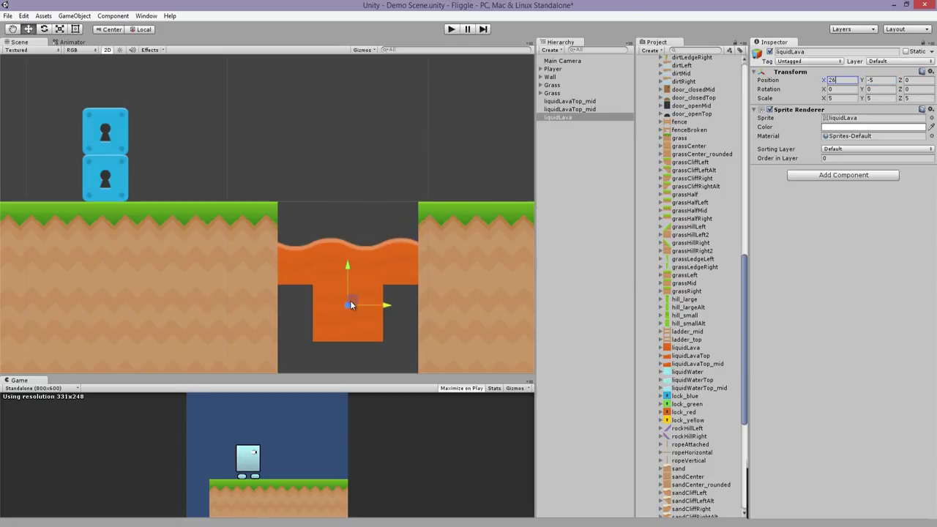
left_click_drag(352, 306, 313, 317)
middle_click_drag(362, 276, 328, 185)
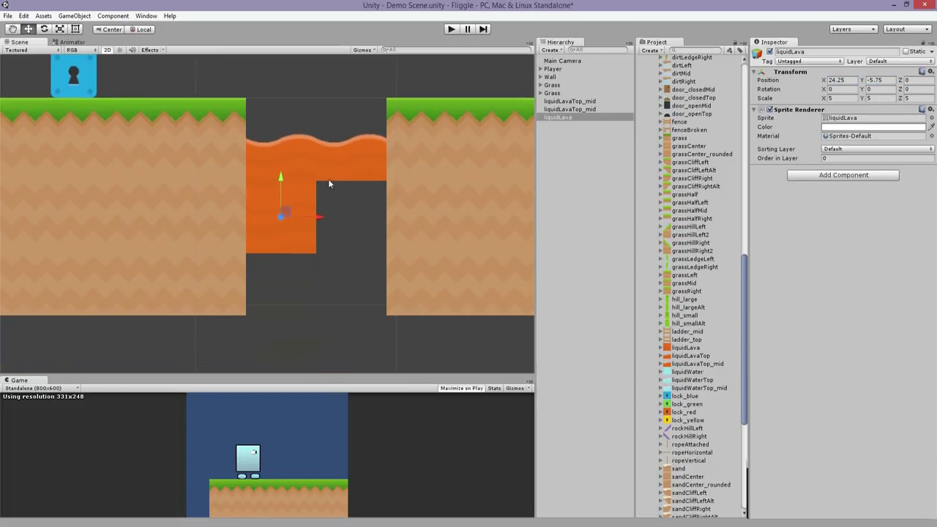
- Duplicate the liquidLava tile to fill the right half of the gap, and copy both tiles down to Y -9.25
key("ctrl+d")
left_click_drag(316, 221, 385, 220)
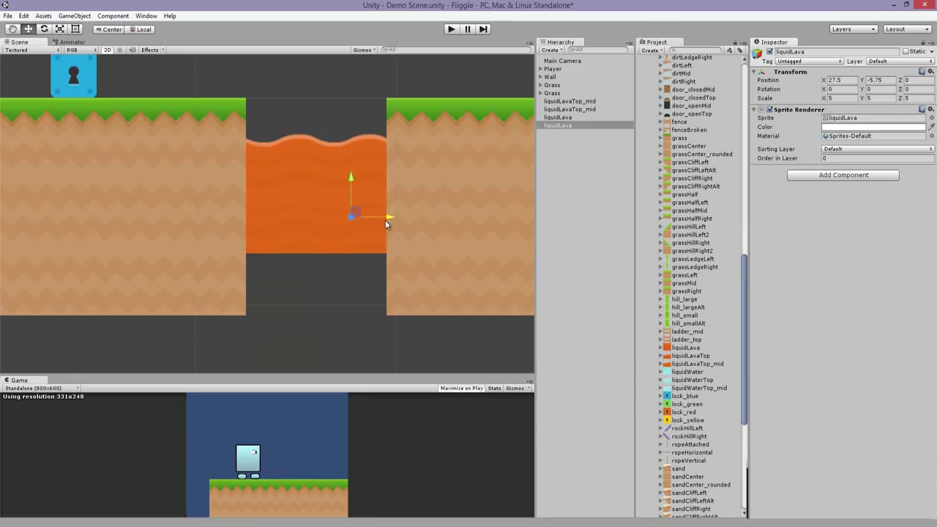
left_click(312, 210, "shift")
key("ctrl+d")
left_click_drag(312, 210, 327, 249)
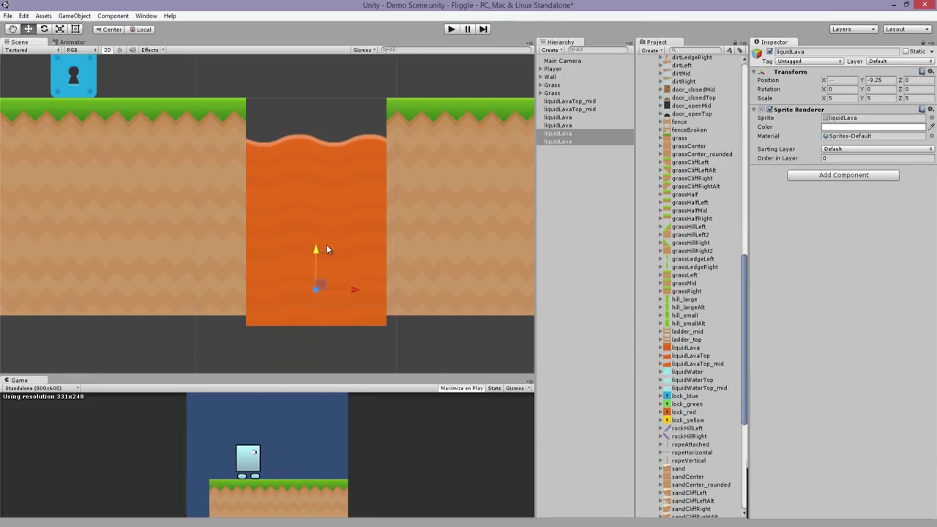
- Raise all six lava tiles slightly to align their bottom with the platforms, and switch the handle orientation to Global
left_click(570, 101, "shift")
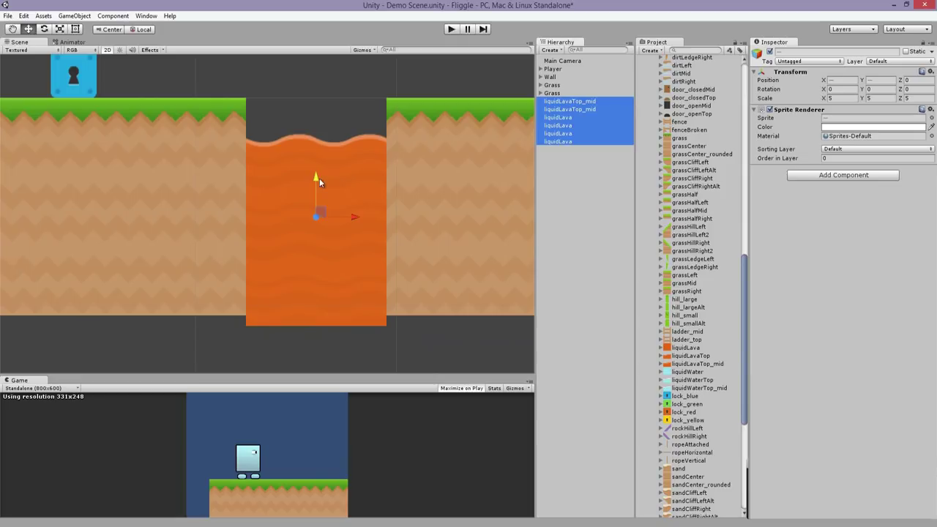
left_click_drag(319, 177, 319, 171)
key("x")
middle_click_drag(381, 131, 358, 160)
scroll(366, 231, "down", 2)
scroll(358, 160, "down", 2)
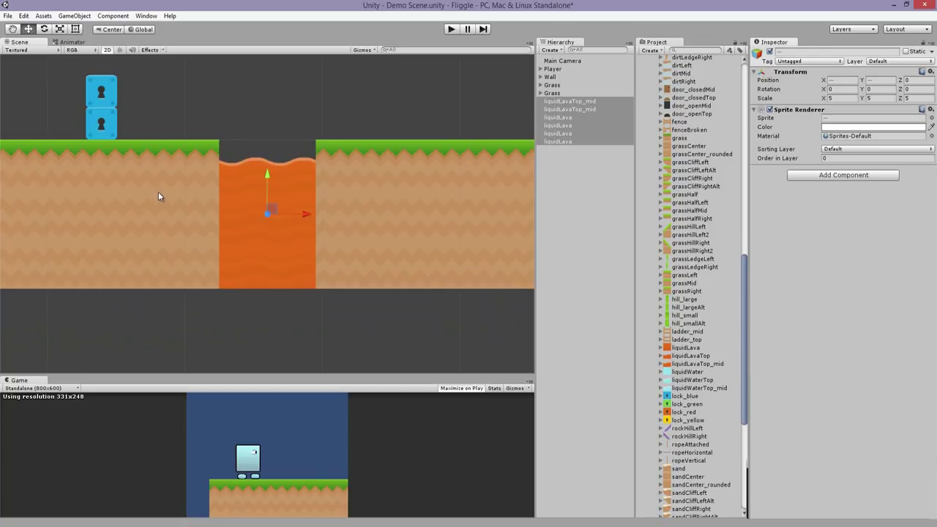
- Create an empty game object and name it LavaPit
left_click(66, 15)
left_click(82, 24)
left_click(842, 52)
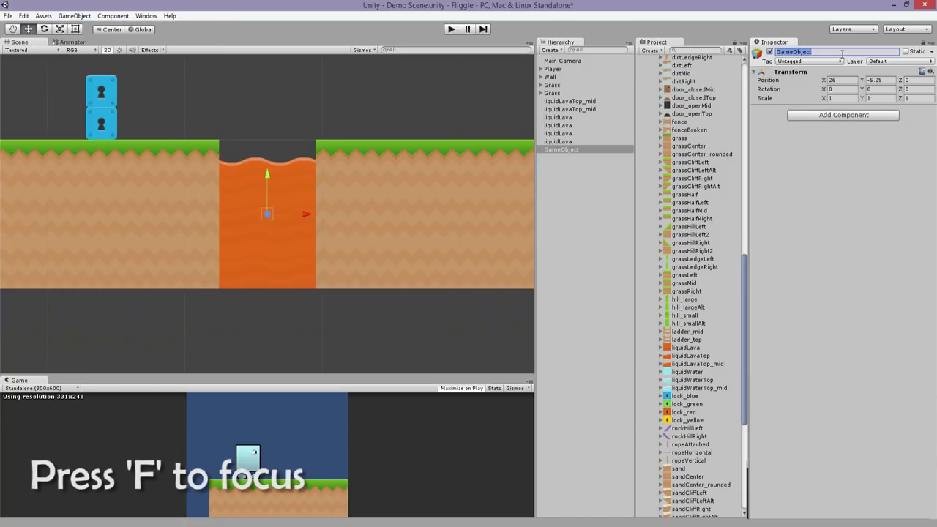
type("LavaPit")
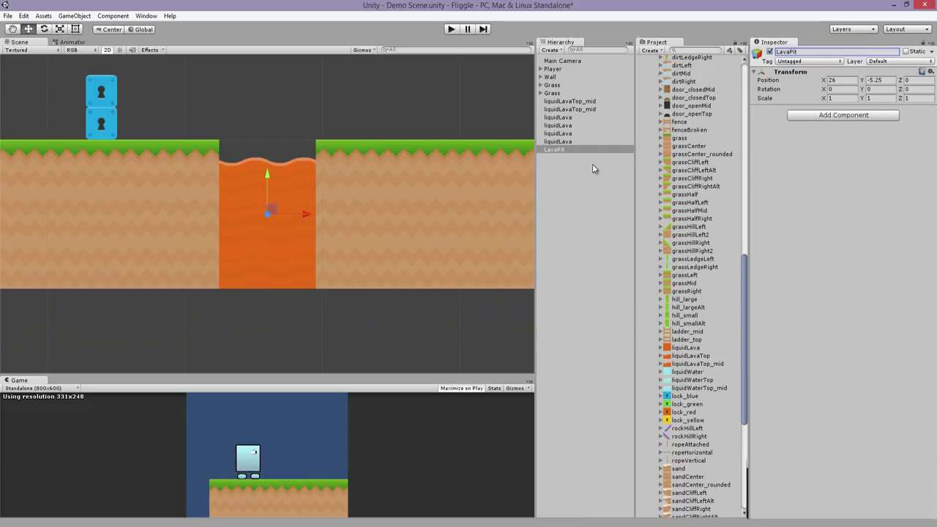
- Parent the two liquidLavaTop_mid and four liquidLava tiles to LavaPit
left_click(579, 141)
left_click(574, 101, "shift")
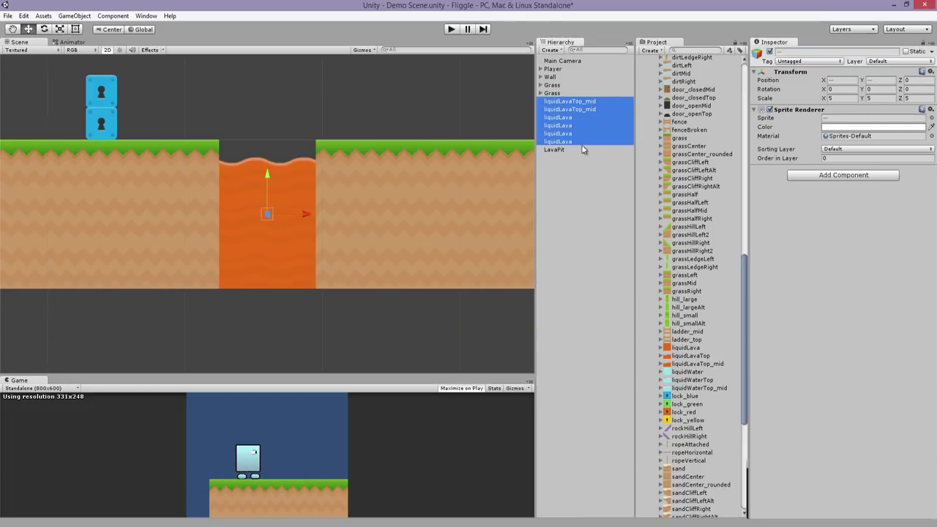
left_click_drag(575, 141, 556, 150)
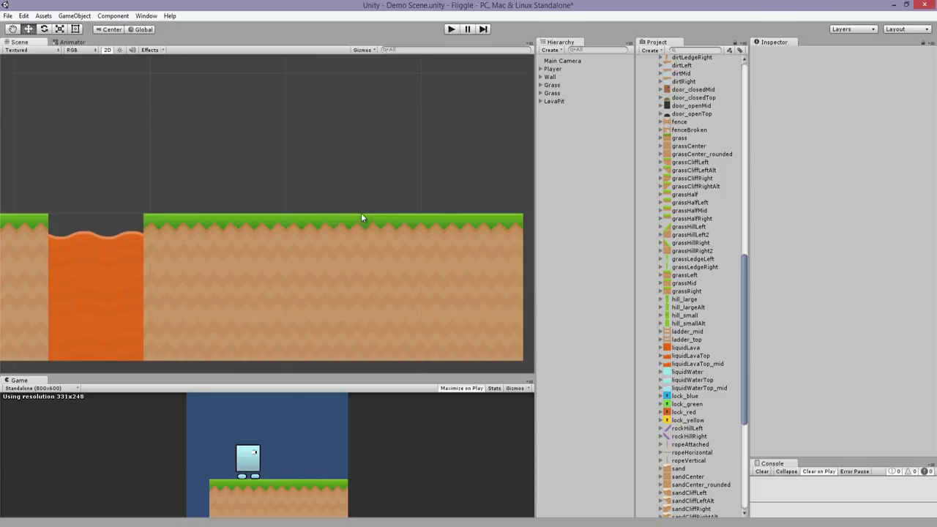
scroll(374, 181, "down", 3)
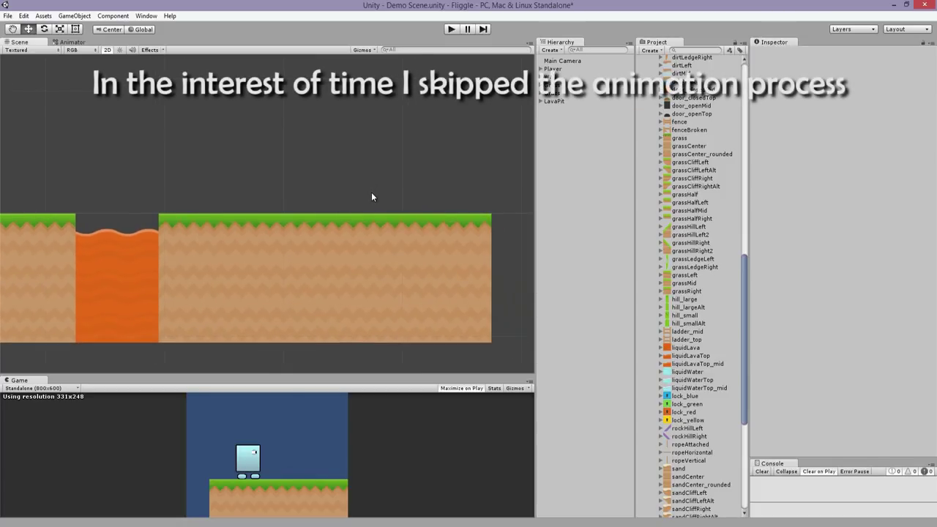
- Delete the four rightmost tile columns of the Grass platform to the right of the lava pit
scroll(365, 212, "down", 1)
middle_click_drag(365, 213, 350, 298)
key("w")
left_click_drag(506, 356, 300, 172)
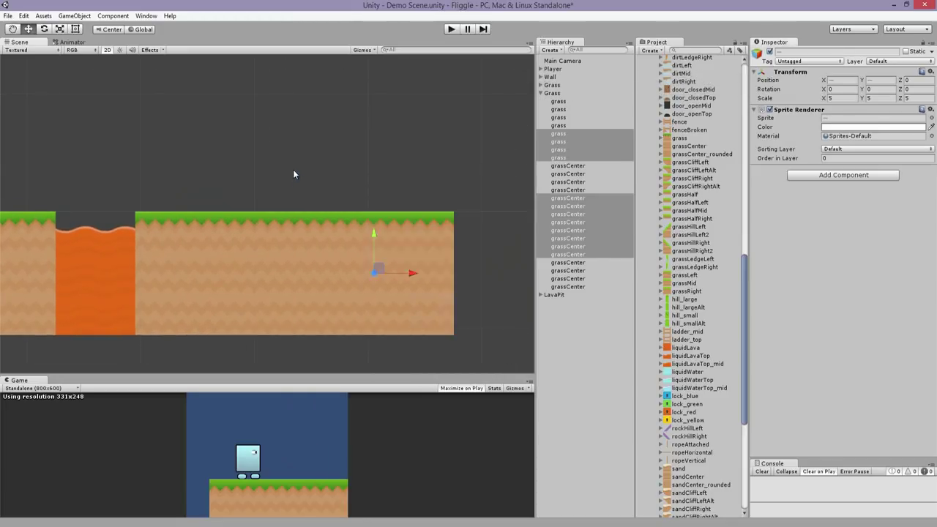
key("Delete")
- Set the shortened platform's Box Collider 2D size X to 2.8 and center X to 1.05 on its first grass tile
left_click(551, 93)
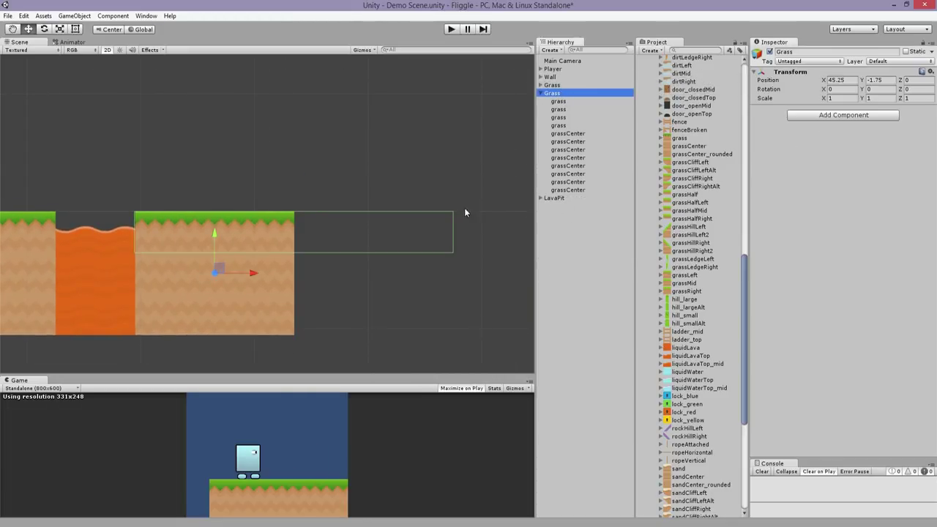
left_click(571, 102)
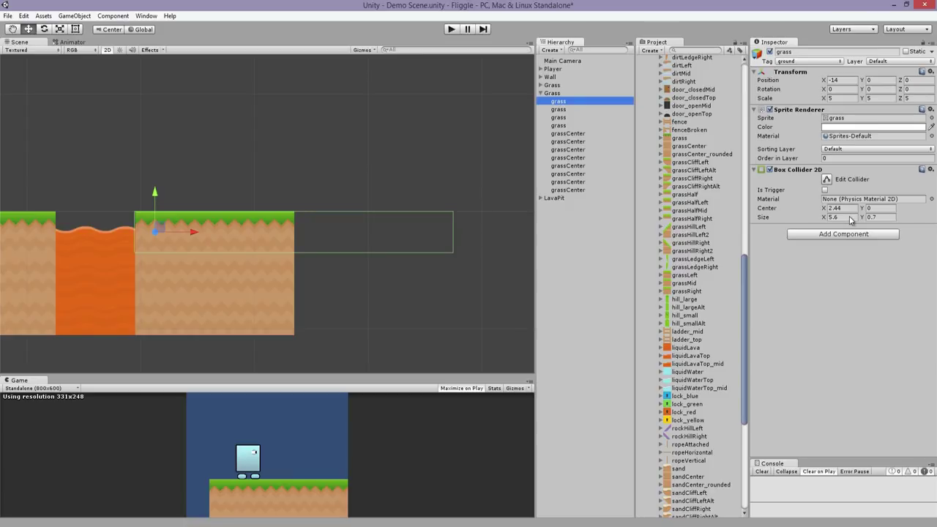
left_click(850, 217)
type("2.8")
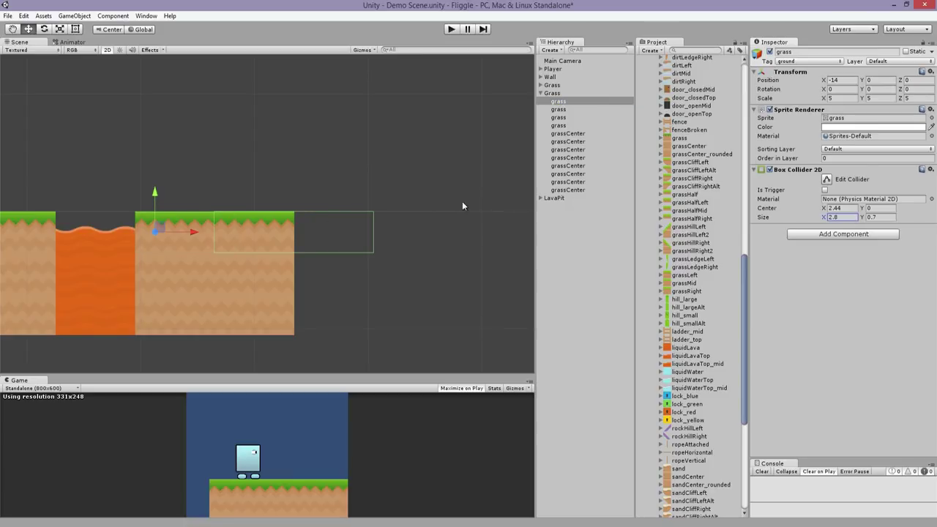
left_click_drag(824, 210, 799, 212)
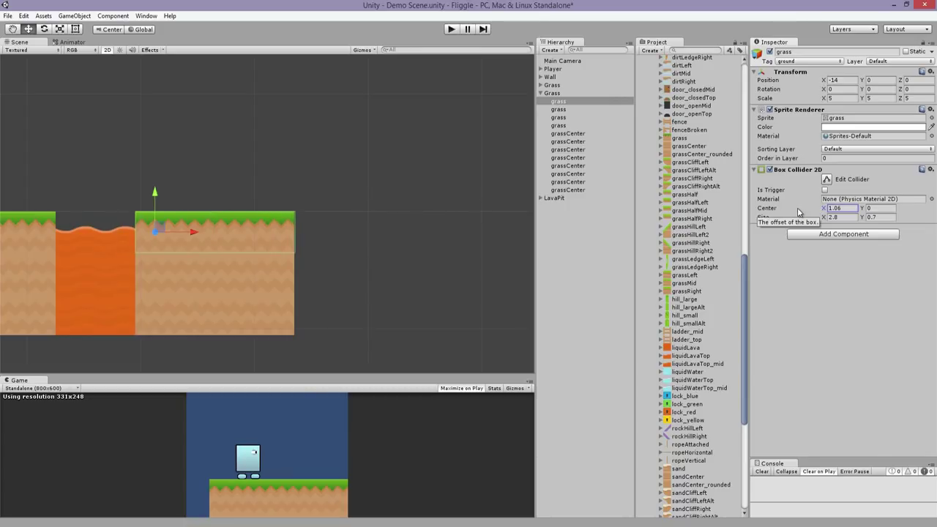
scroll(366, 205, "up", 5)
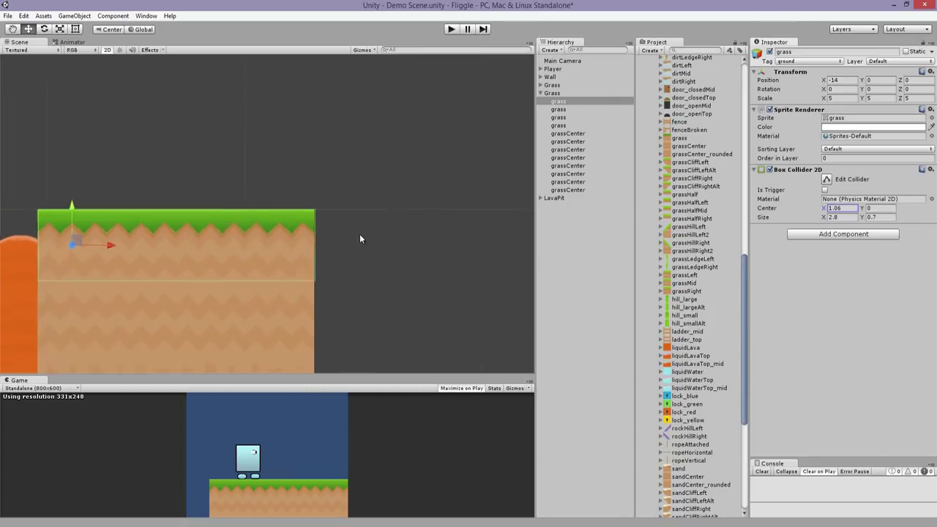
middle_click_drag(364, 210, 459, 201)
left_click(849, 209)
key("BackSpace")
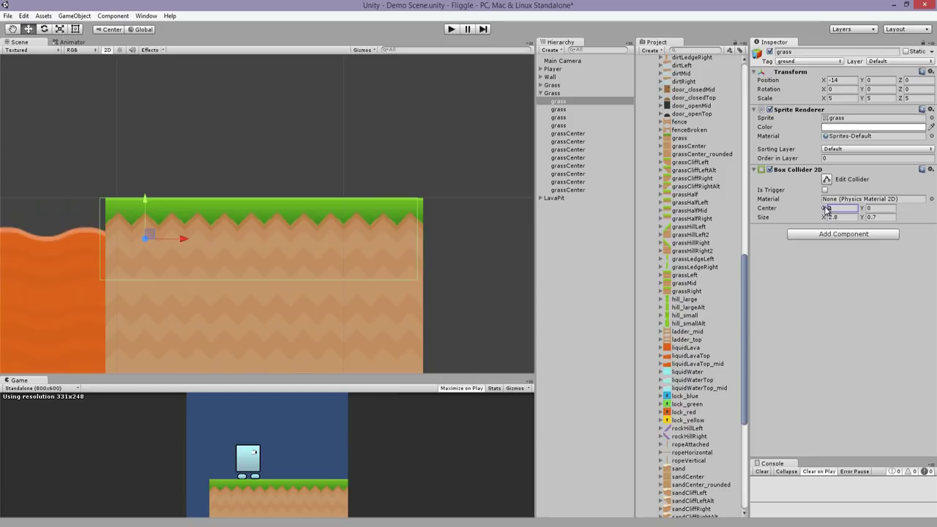
left_click_drag(828, 210, 828, 209)
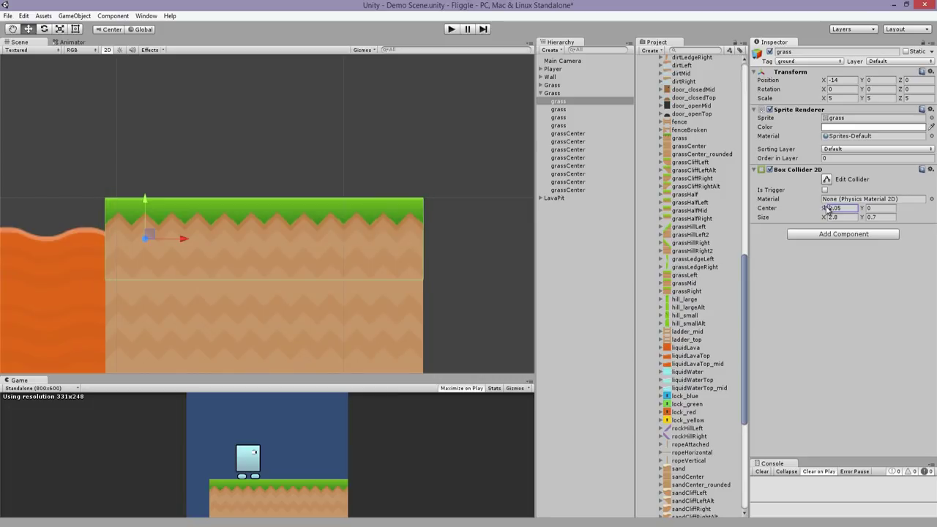
scroll(360, 180, "down", 5)
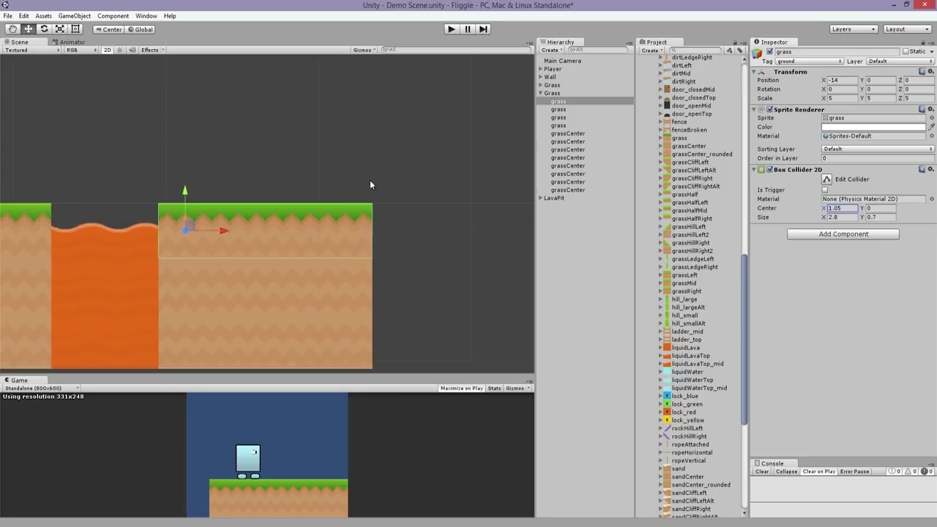
- Duplicate the platform's last top grass tile twice as two steps ascending to the right, ending at X 3.5, Y 3
middle_click_drag(429, 185, 324, 209)
scroll(272, 219, "up", 2)
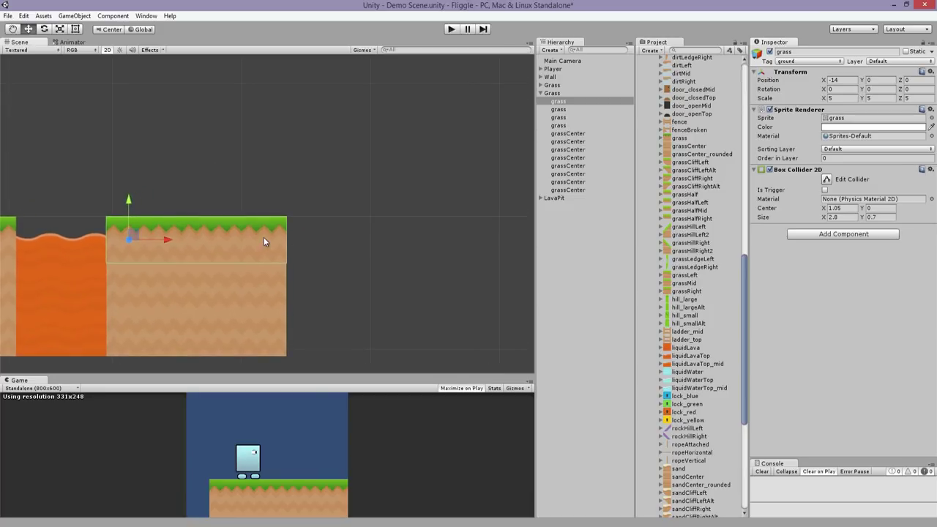
left_click(265, 240)
key("ctrl+d")
left_click_drag(272, 236, 361, 193)
key("ctrl+d")
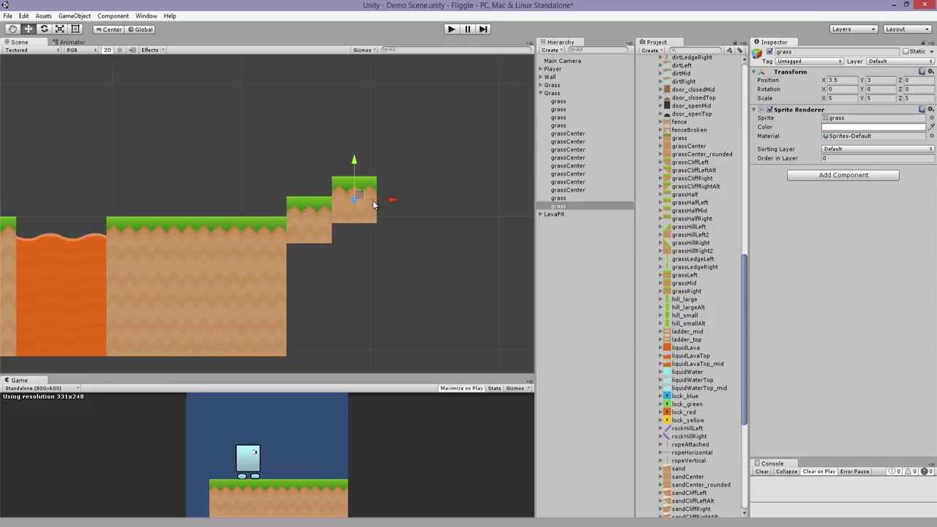
scroll(374, 203, "up", 5)
middle_click_drag(400, 204, 334, 256)
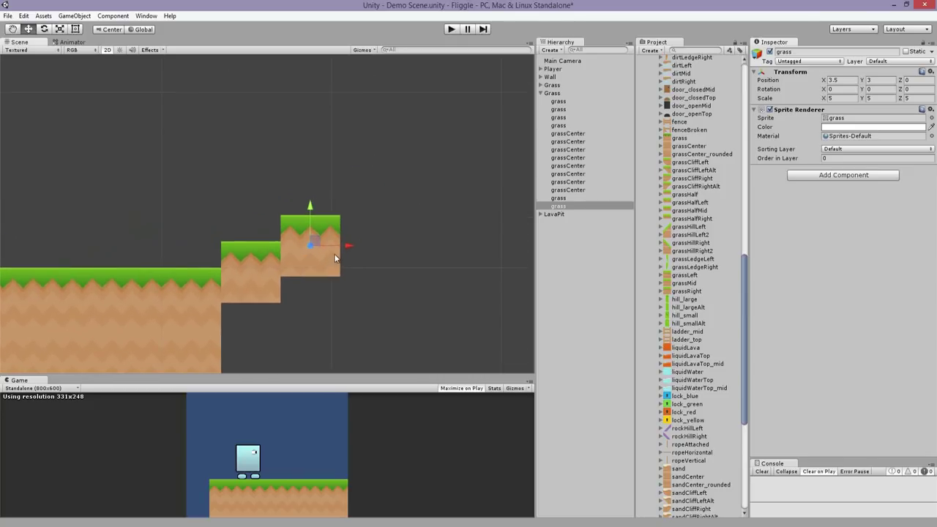
- Duplicate the stepped Grass platform and place the copy up and to the right, continuing flush from the highest step
left_click(181, 285)
left_click(552, 93)
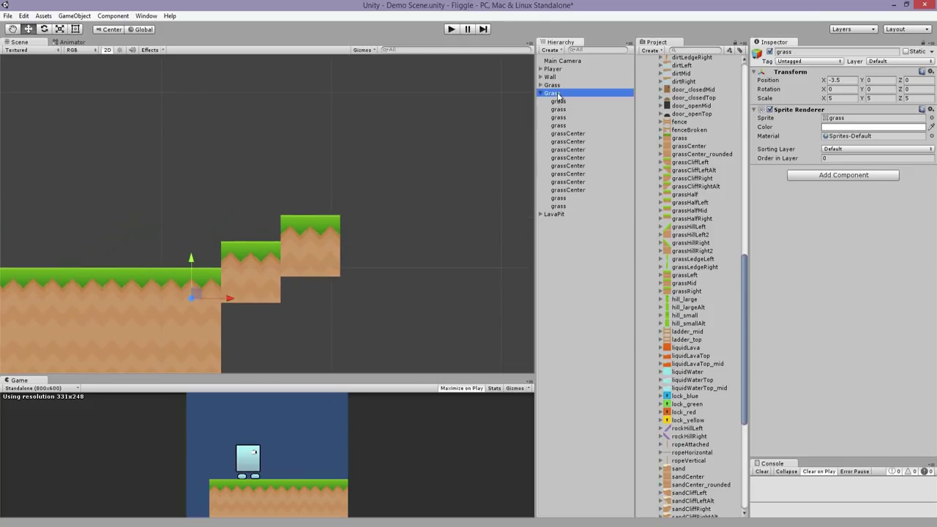
scroll(263, 218, "down", 5)
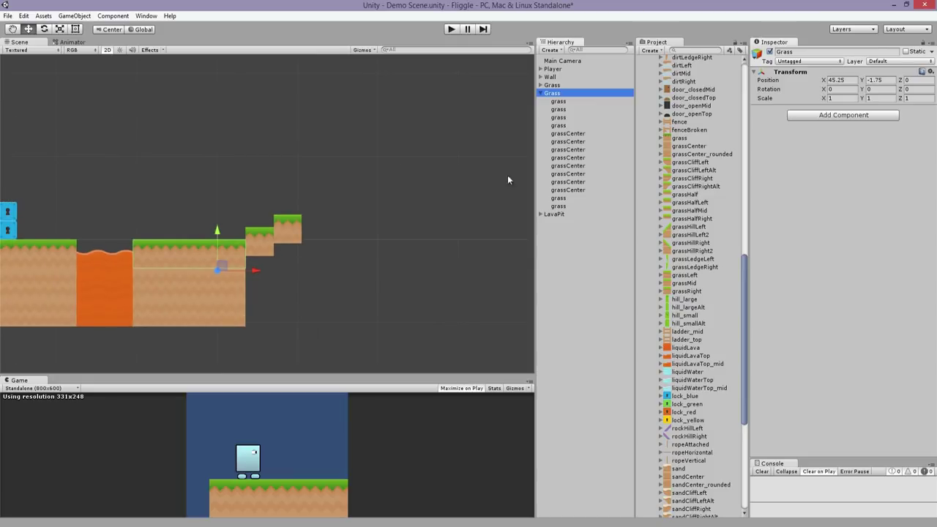
key("ctrl+d")
left_click_drag(224, 268, 394, 246)
left_click(398, 183)
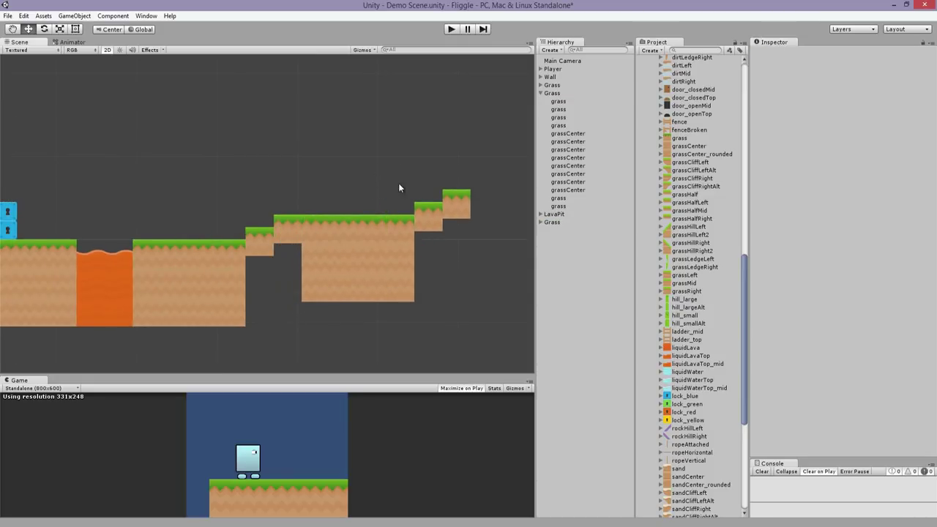
- Delete the two ascending step tiles at the right end of the duplicated Grass platform
left_click(422, 216)
key("Delete")
left_click(453, 214)
key("Delete")
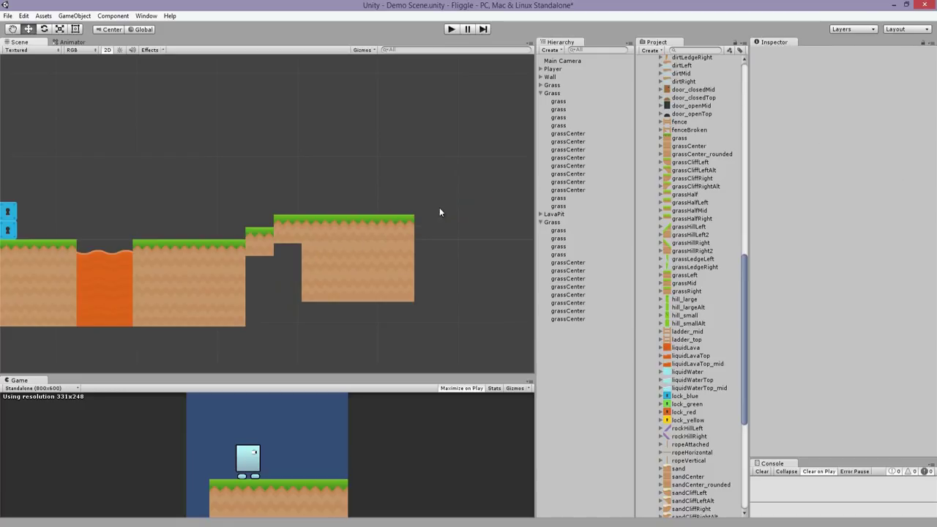
- Browse the project sprites for bridge and castle pieces, previewing castle and bridgeLogs
left_click_drag(393, 264, 373, 312)
middle_click_drag(448, 221, 294, 246)
scroll(280, 210, "up", 6)
scroll(696, 300, "up", 12)
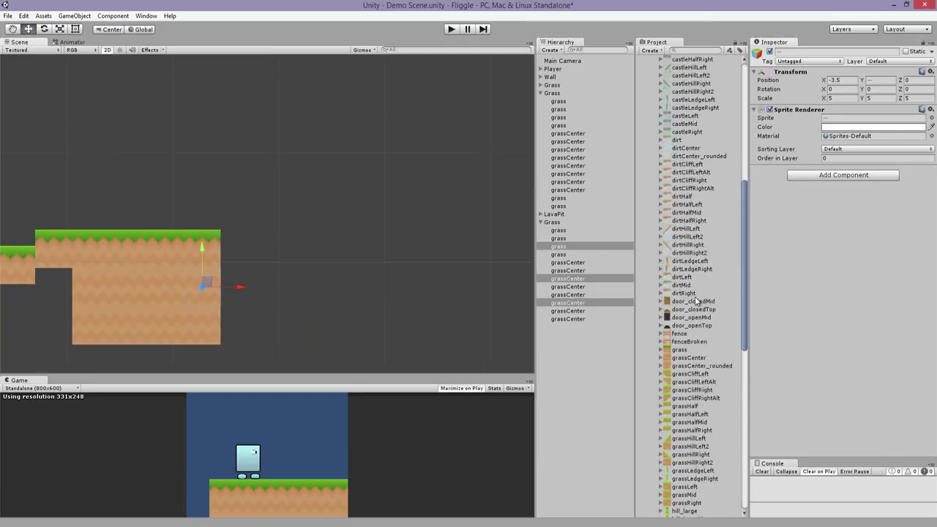
scroll(690, 212, "up", 2)
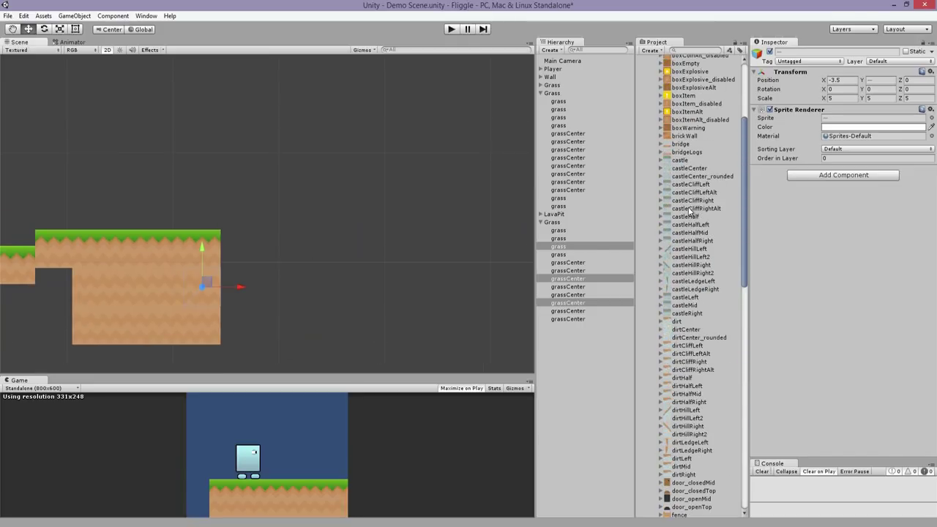
left_click(682, 161)
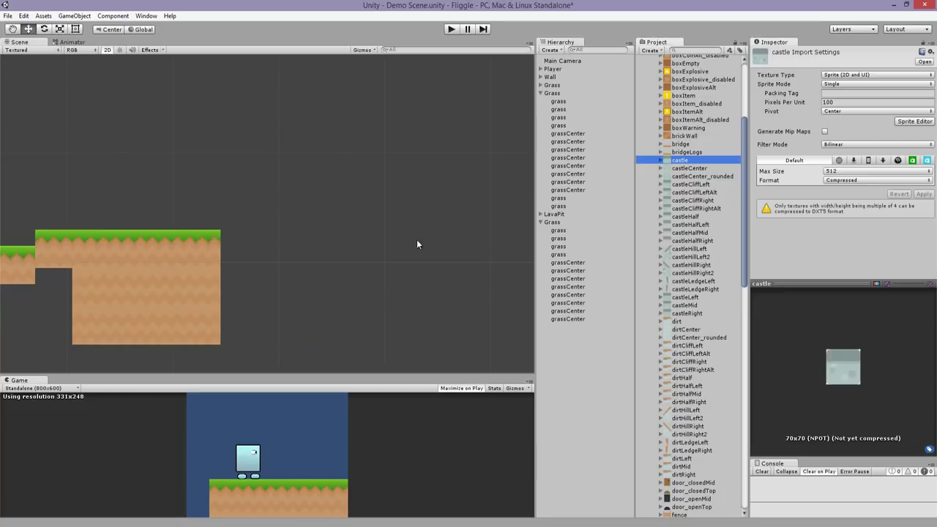
left_click(688, 152)
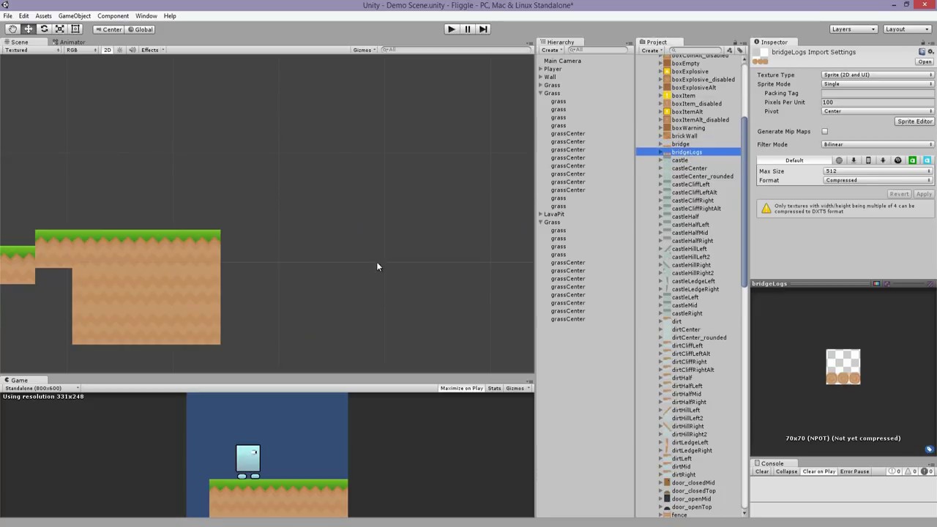
middle_click_drag(334, 244, 377, 226)
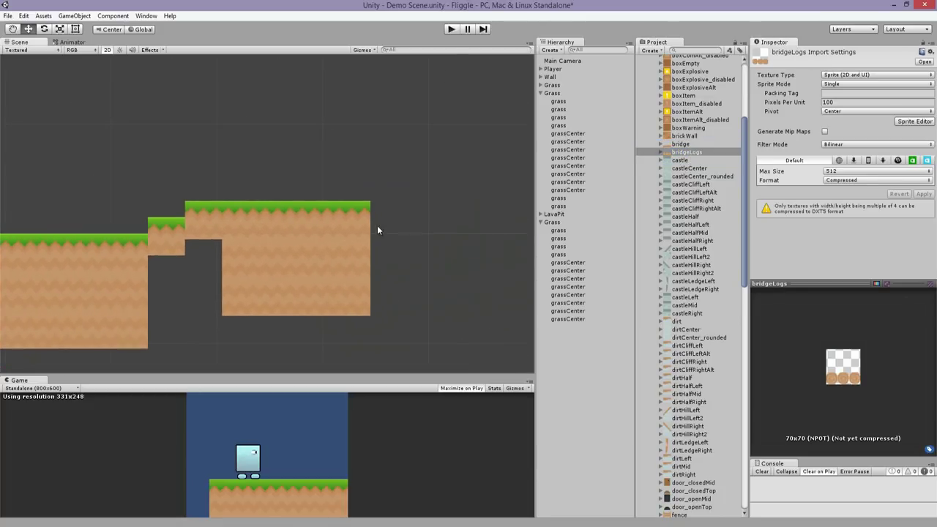
left_click_drag(397, 181, 377, 297)
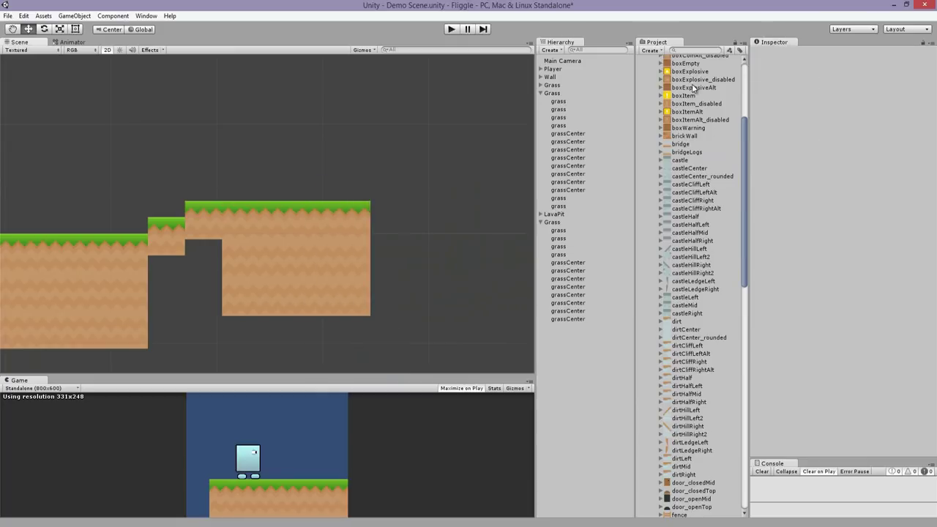
- Add a bridgeLogs sprite beside the raised platform's right edge and scale it uniformly to about 7
left_click_drag(692, 152, 384, 225)
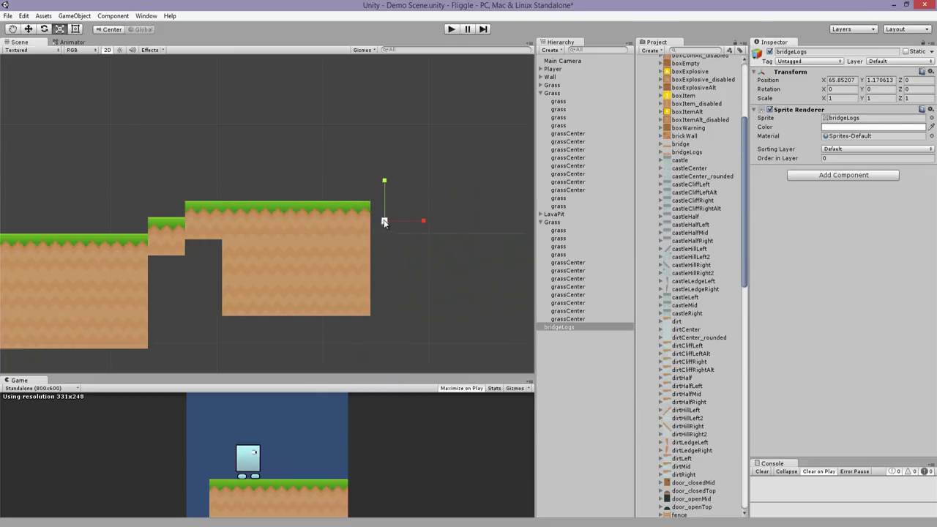
left_click_drag(596, 221, 640, 223)
key("f")
key("w")
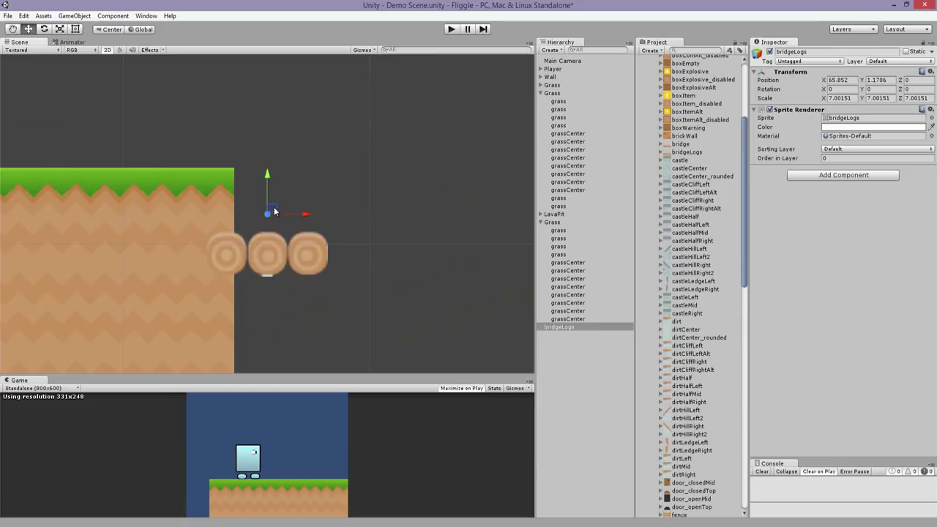
- Build a sagging log bridge from three bridgeLogs sections at scale about 5.5, tilting the last about 5 degrees at X 74.07, Y 3.3
left_click_drag(274, 207, 384, 158)
key("e")
key("w")
key("e")
key("w")
key("ctrl+d")
middle_click_drag(383, 159, 291, 169)
key("ctrl+d")
left_click_drag(290, 170, 418, 163)
key("e")
key("w")
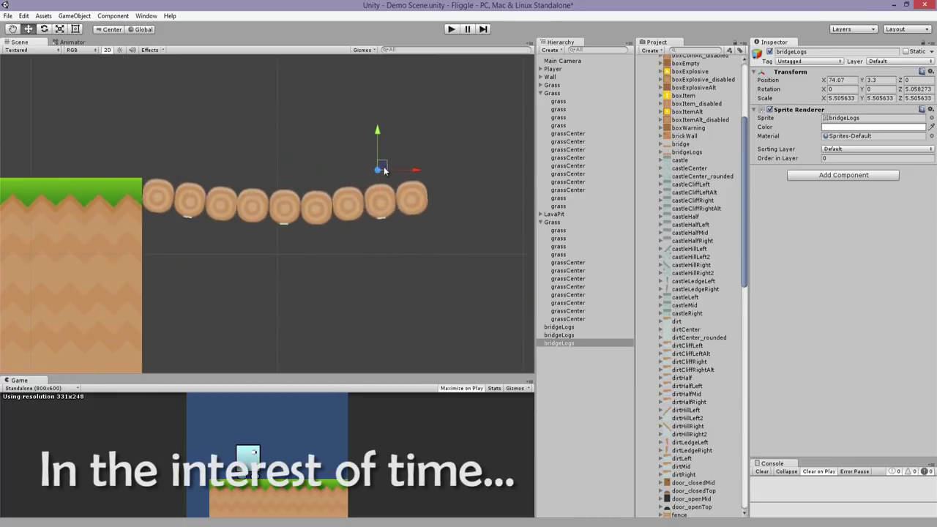
- Duplicate the raised Grass platform and place the copy beyond the bridge at X 92, Y 1.25
scroll(385, 170, "down", 12)
left_click(562, 222)
key("ctrl+d")
left_click_drag(170, 257, 436, 214)
scroll(381, 243, "down", 4)
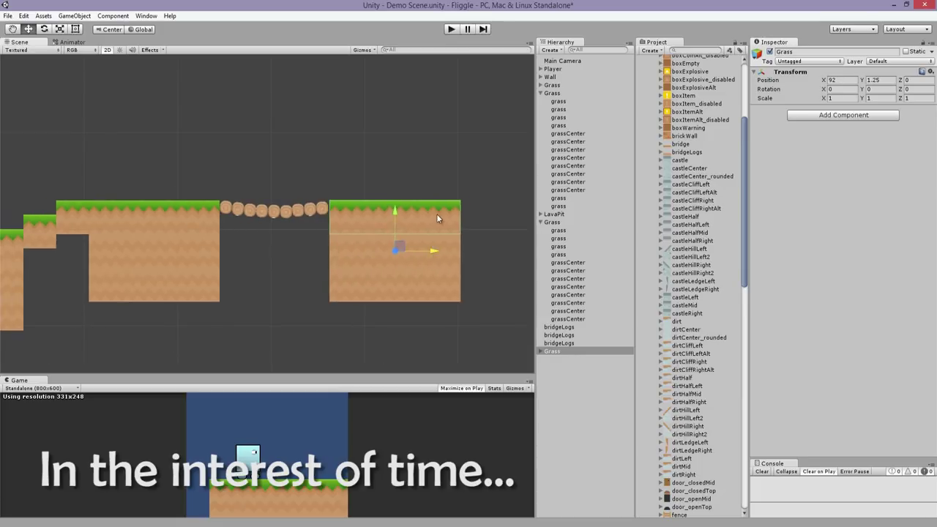
- Fine-tune the rotation of the bridgeLogs section at the bridge's right end
scroll(436, 214, "up", 7)
left_click(317, 207)
left_click(295, 208)
key("e")
left_click_drag(312, 183, 312, 180)
- Add a box collider to the bridgeLogs sections and adjust its vertical size
left_click(328, 207, "shift")
left_click(227, 208, "shift")
left_click(112, 15)
left_click(253, 97)
mouse_move(863, 218)
left_mouse_down()
mouse_move(854, 218)
mouse_move(859, 208)
left_mouse_up()
left_click(401, 161)
left_click(328, 207)
- Add a castleCenter sprite next to the Grass platform beyond the bridge and set its scale to 5
scroll(424, 135, "up", 1)
middle_click_drag(424, 140, 276, 131)
left_click(221, 203)
middle_click_drag(389, 209, 280, 231)
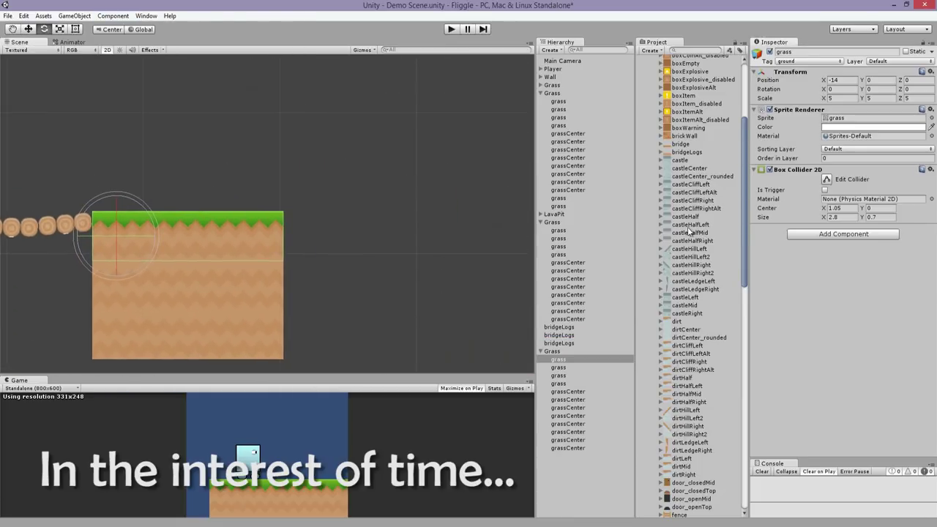
left_click(842, 98)
left_click_drag(682, 168, 340, 297)
type("5w")
- Duplicate the castleCenter tile into a block six tiles wide and three high, flush with the platform's right edge
key("ctrl+d")
left_click(308, 236, "shift")
key("ctrl+d")
left_click_drag(406, 368, 305, 198)
key("ctrl+d")
left_click_drag(366, 287, 463, 290)
middle_click_drag(458, 290, 327, 254)
key("ctrl+d")
left_click_drag(326, 254, 425, 257)
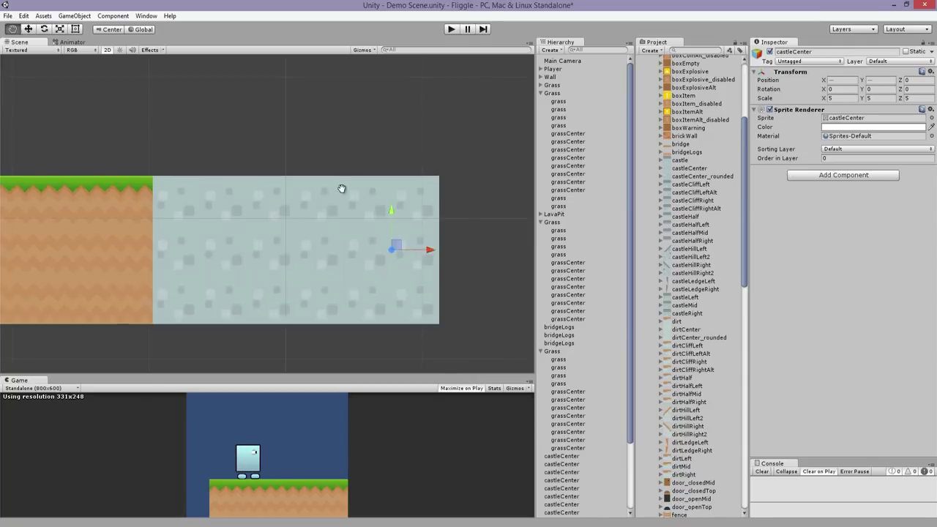
- Duplicate the castle block's top row of six tiles and raise the copy to Y 4.75
middle_click_drag(397, 195, 394, 241)
left_click(395, 241)
left_click_drag(456, 188, 151, 274)
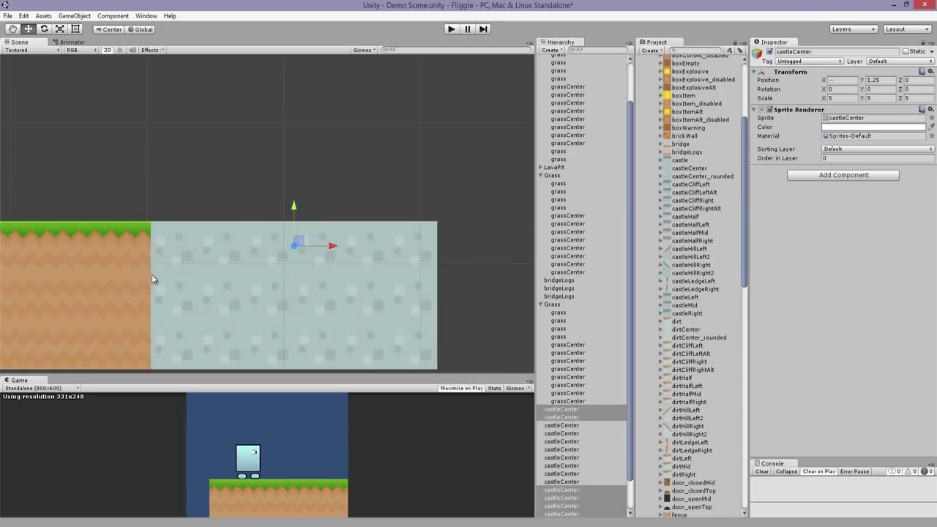
left_click_drag(295, 208, 303, 159)
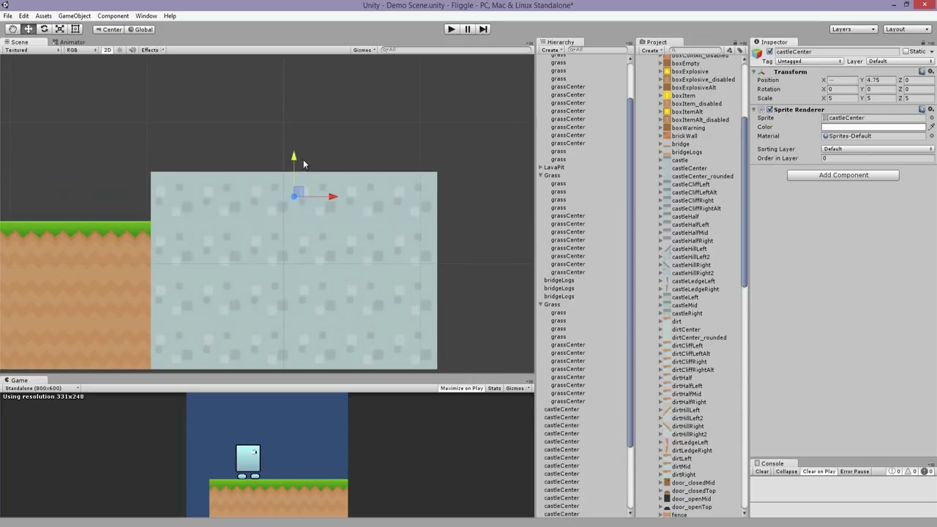
- Darken the raised castleCenter row to gray with RGB 171, 171, 171
left_click(844, 128)
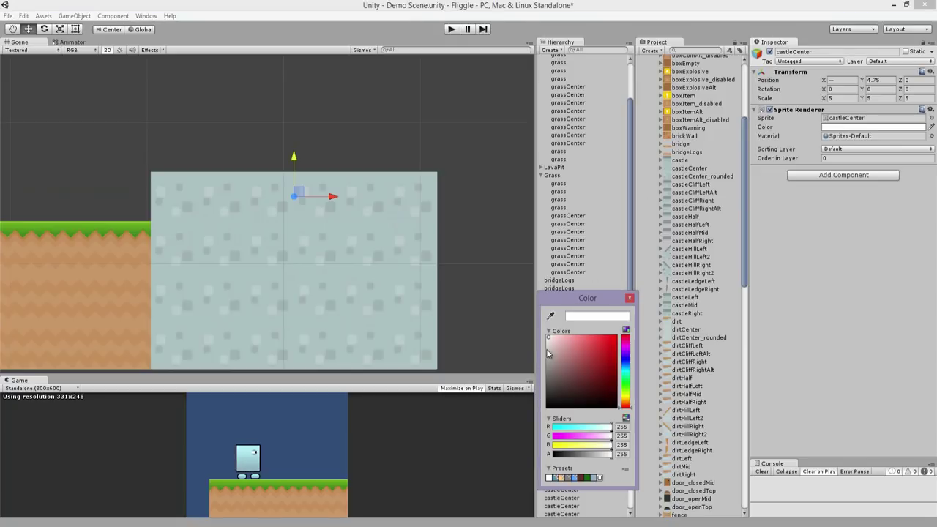
left_click_drag(547, 352, 544, 360)
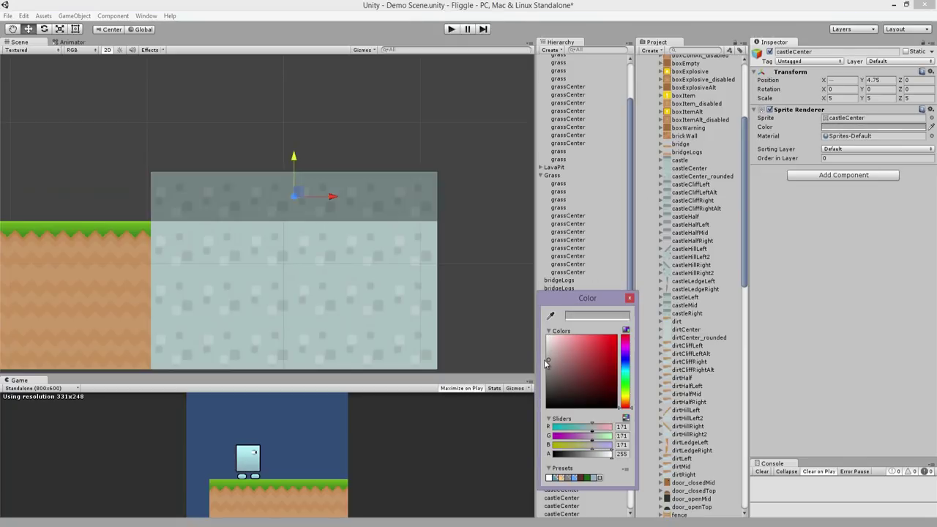
left_click(629, 298)
- Duplicate the gray castleCenter row and stack the copy above it at Y 8.25
middle_click_drag(413, 201, 407, 284)
key("ctrl+d")
left_click_drag(290, 245, 300, 198, "ctrl")
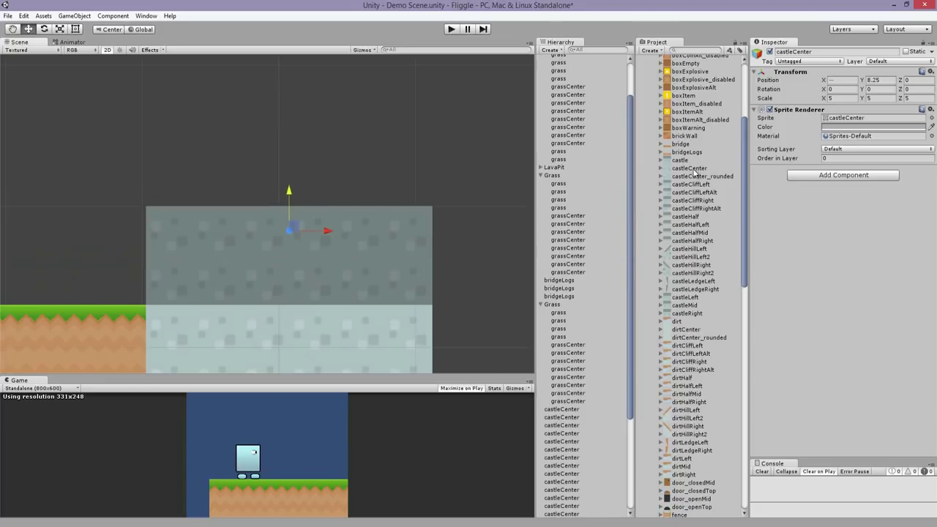
- Add a castle sprite above the gray wall's right end and set its X, Y and Z scale to 5
left_click_drag(682, 160, 408, 192)
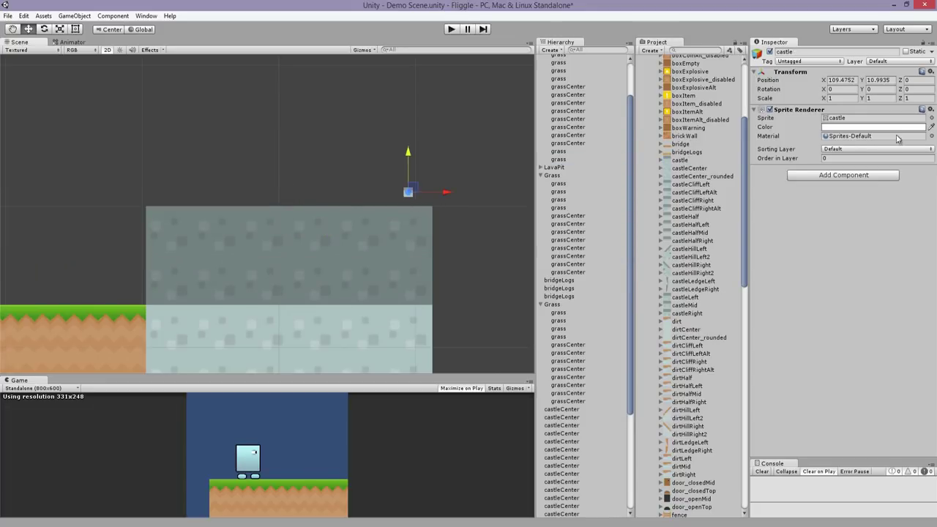
left_click(841, 96)
type("5")
key("Tab")
type("5")
key("Tab")
type("5")
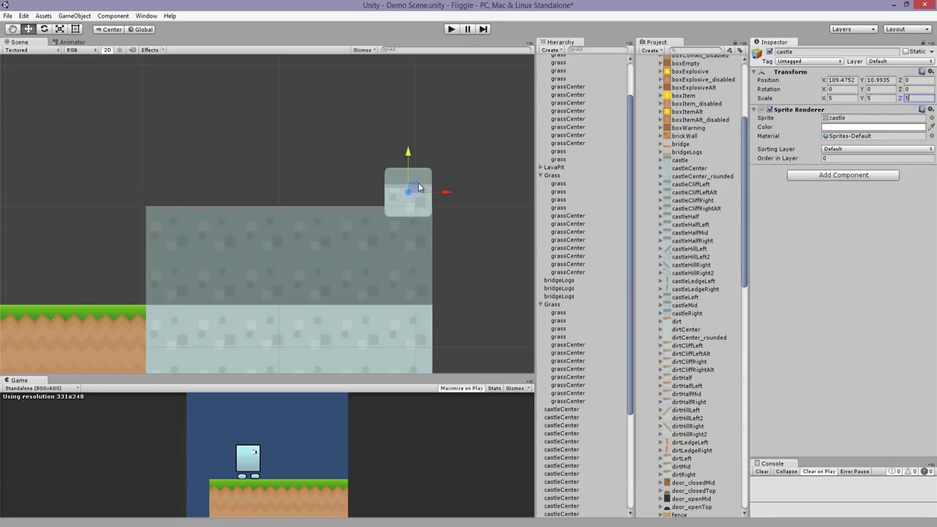
left_click(419, 187)
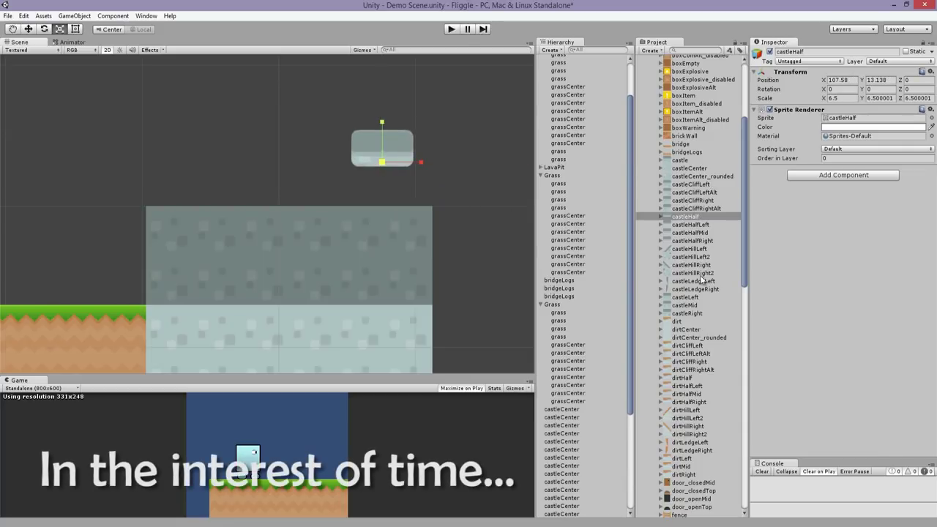
left_click_drag(342, 185, 505, 147)
left_click_drag(687, 313, 435, 214)
left_click_drag(435, 214, 623, 176)
key("Delete")
- Place the castleMid sprite at X 92, Y 11.75 on the gray wall's left end with X, Y and Z scale 5
left_click(345, 183)
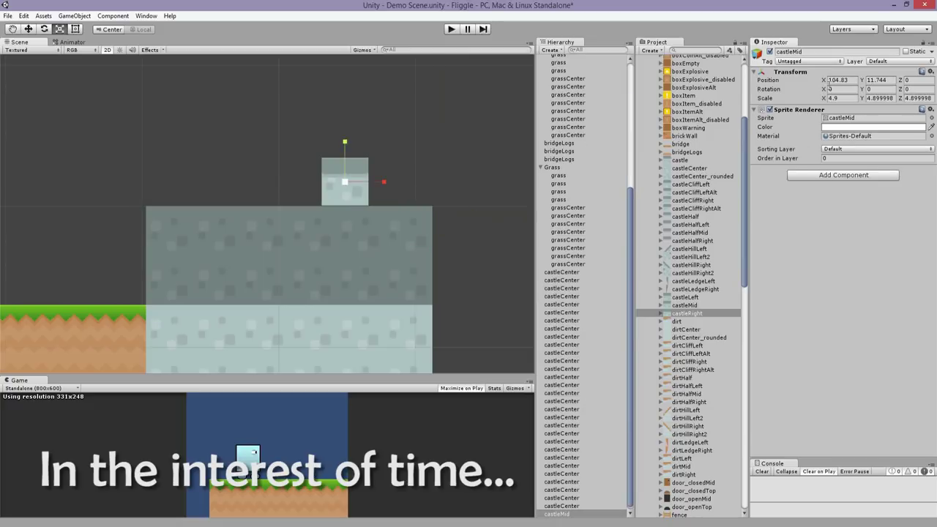
left_click(853, 80)
key("Tab")
type("11.75")
left_click(853, 80)
type("93w")
left_click_drag(182, 176, 168, 176)
- Darken the castleMid tile to gray with RGB 171, 171, 171
left_click(872, 127)
left_click_drag(549, 340, 546, 366)
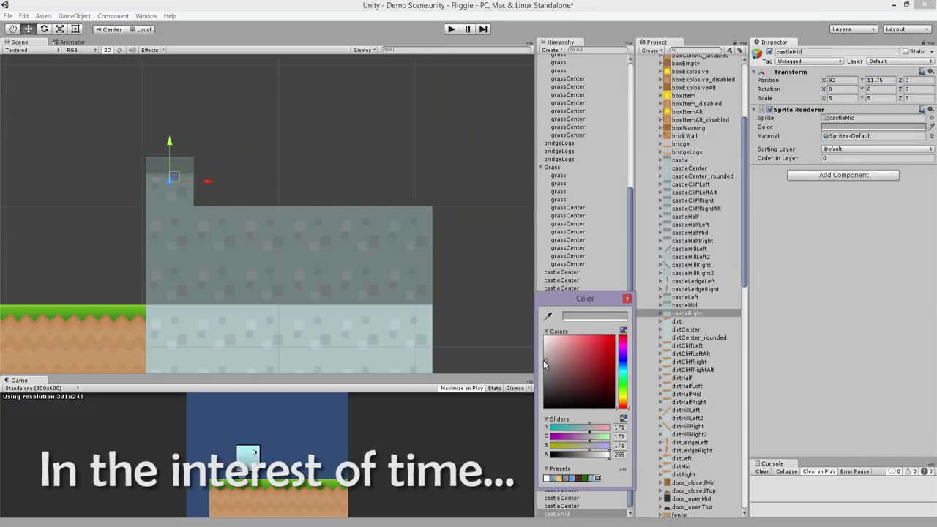
left_click(630, 296)
- Duplicate the gray castleMid tile into a row of six spanning the full width of the castle wall
key("ctrl+d")
left_click_drag(232, 181, 423, 224)
key("ctrl+d")
- Delete the upper gray castleCenter row and lower the castleMid row into its place
left_click_drag(462, 271, 60, 208)
key("Delete")
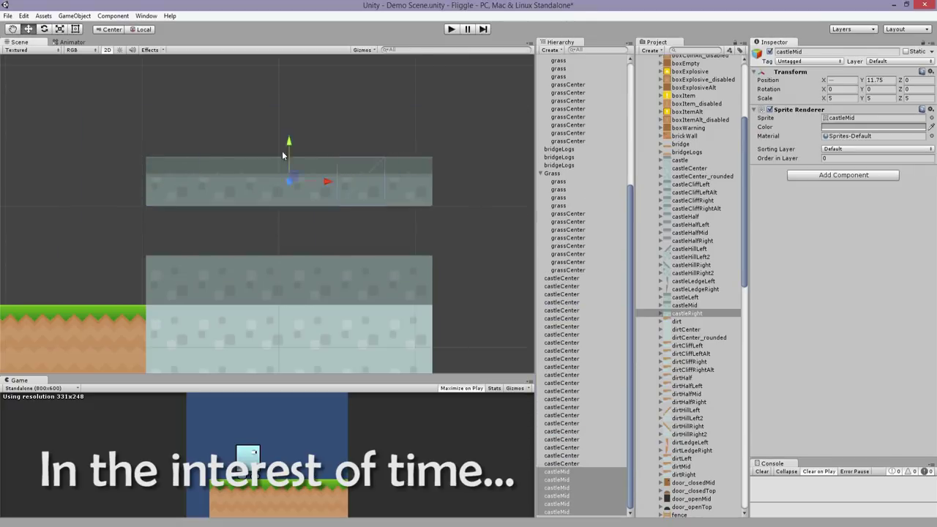
left_click_drag(286, 151, 286, 202)
- Duplicate the Grass platform before the castle and place the copy against the castle's far side at X 127
scroll(396, 209, "down", 3)
scroll(396, 209, "up", 1)
middle_click_drag(368, 268, 341, 250)
left_click(121, 287)
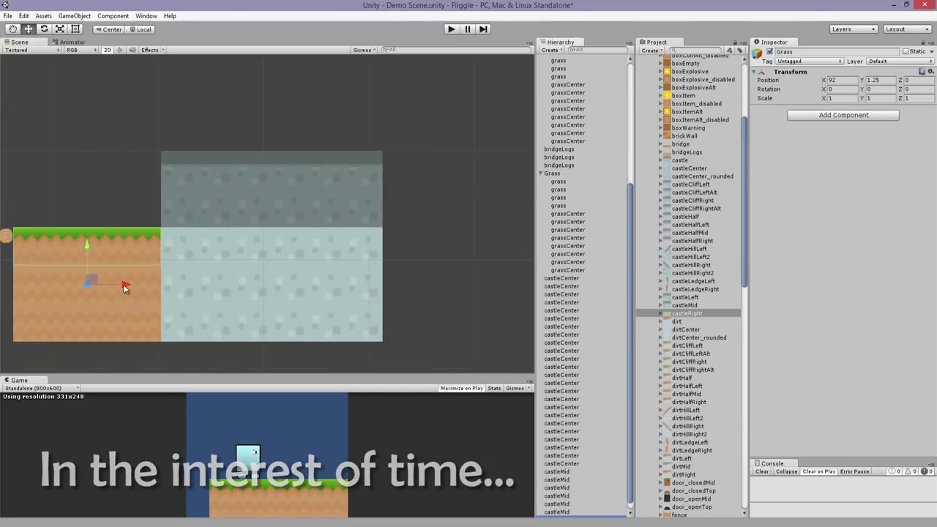
key("ctrl+d")
left_click_drag(125, 289, 494, 288)
middle_click_drag(441, 274, 291, 276)
- Add the flagBlue item sprite on the last grass platform at X 123.55, Y 4.92, scaled to about 5.4 by 5.6
scroll(586, 205, "up", 1)
scroll(662, 168, "up", 4)
left_click(655, 112)
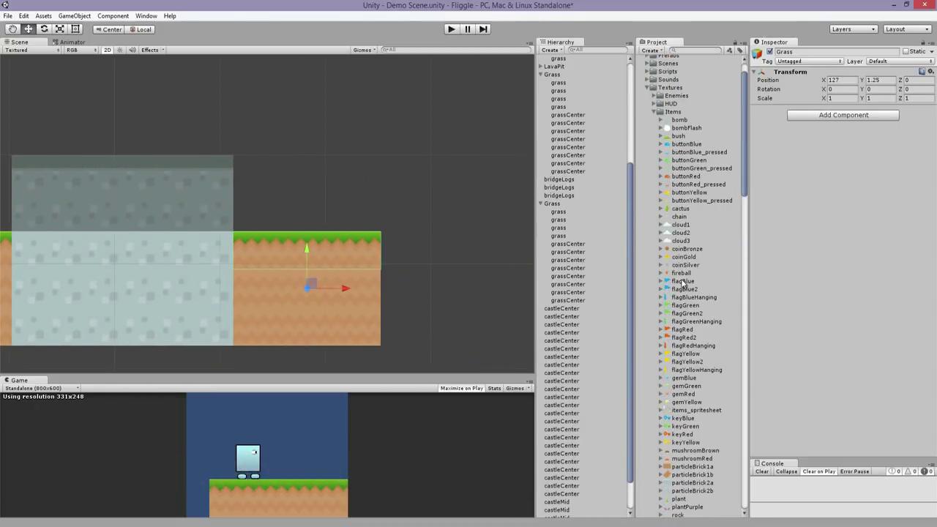
left_click_drag(683, 282, 551, 211)
key("r")
scroll(398, 210, "up", 7)
left_click_drag(300, 212, 264, 207)
key("w")
- Create an animation clip named EndFlag for flagBlue in the Tutorial Series Animations folder
left_click(146, 16)
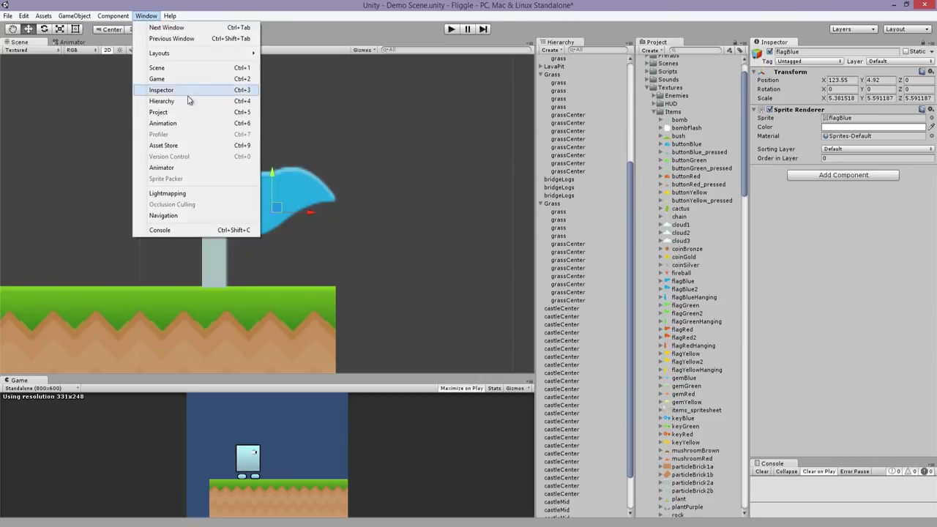
left_click(163, 123)
left_click(414, 249)
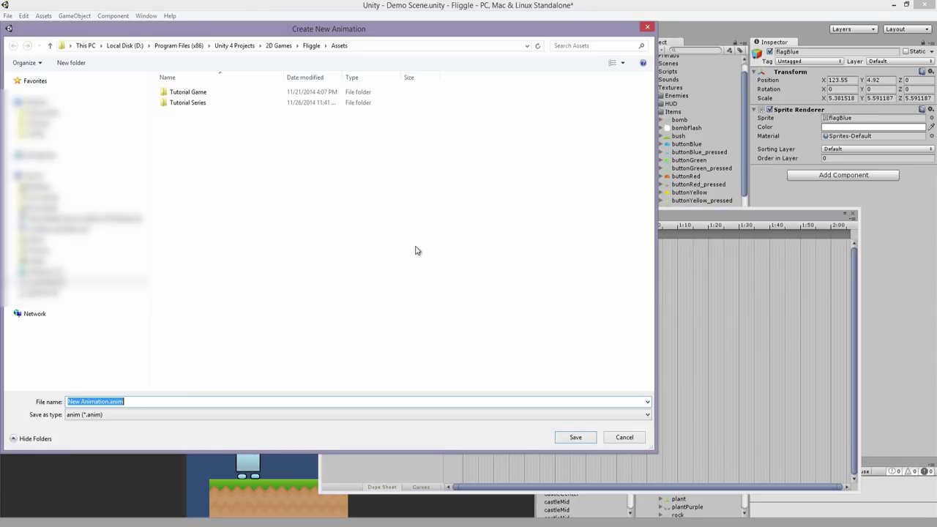
double_click(182, 102)
double_click(183, 93)
left_click(134, 402)
type("End")
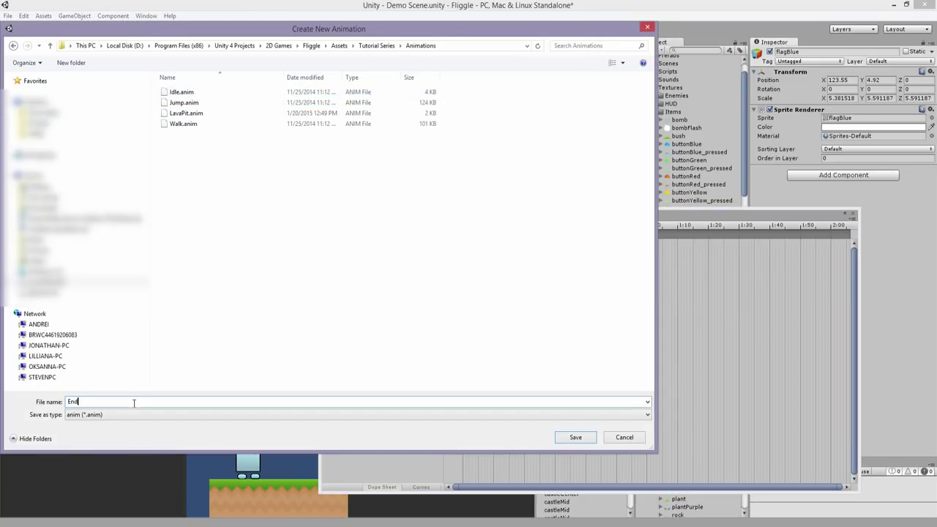
type("Flag")
key("Return")
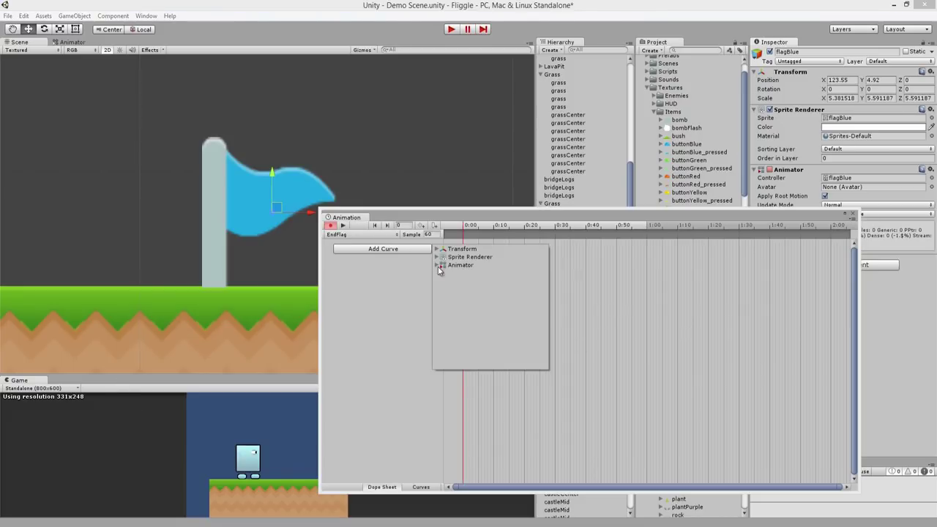
- Add a Sprite curve to the EndFlag animation and insert a flagBlue2 keyframe at 0:30
left_click(437, 257)
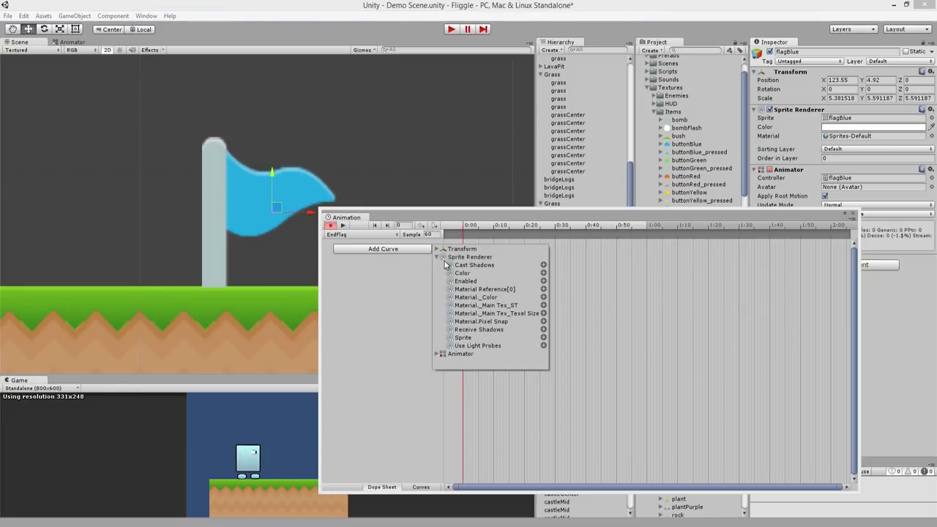
left_click(545, 337)
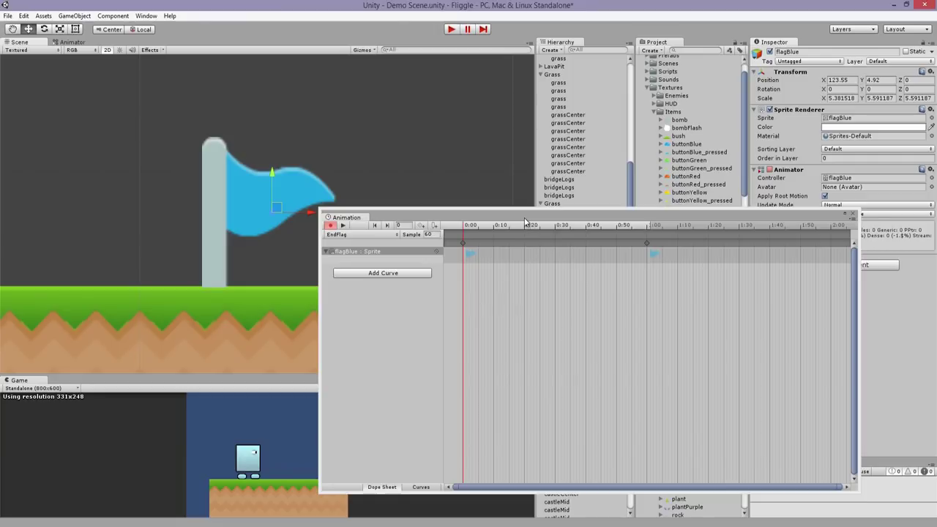
left_click_drag(525, 222, 282, 221)
scroll(685, 197, "down", 5)
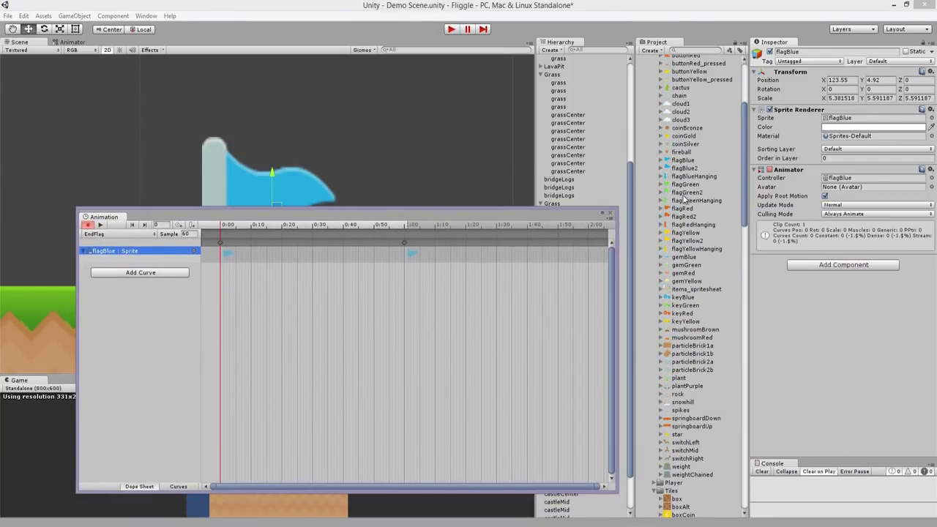
left_click_drag(678, 170, 314, 247)
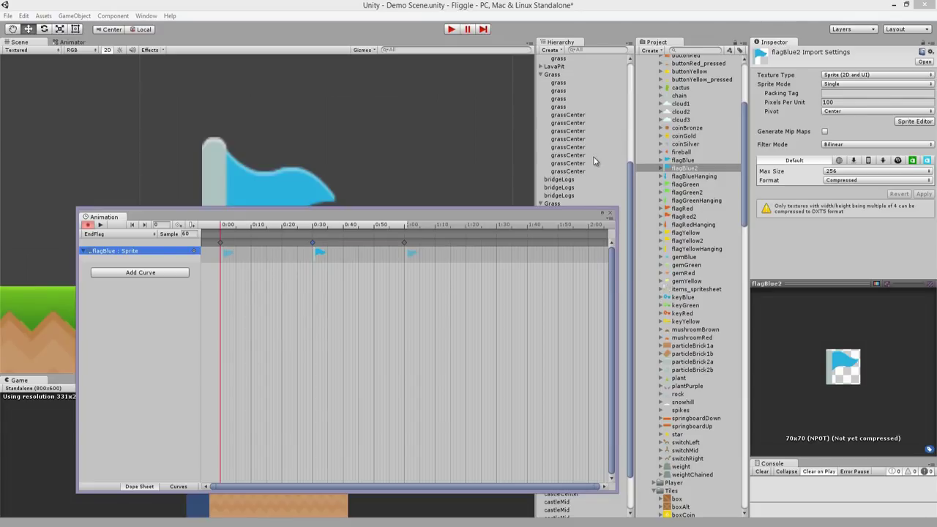
- Move the flagBlue2 keyframe to 0:25 and the last keyframe to 0:50, preview the animation and close its editor
left_click_drag(302, 225, 275, 256)
left_click(157, 263)
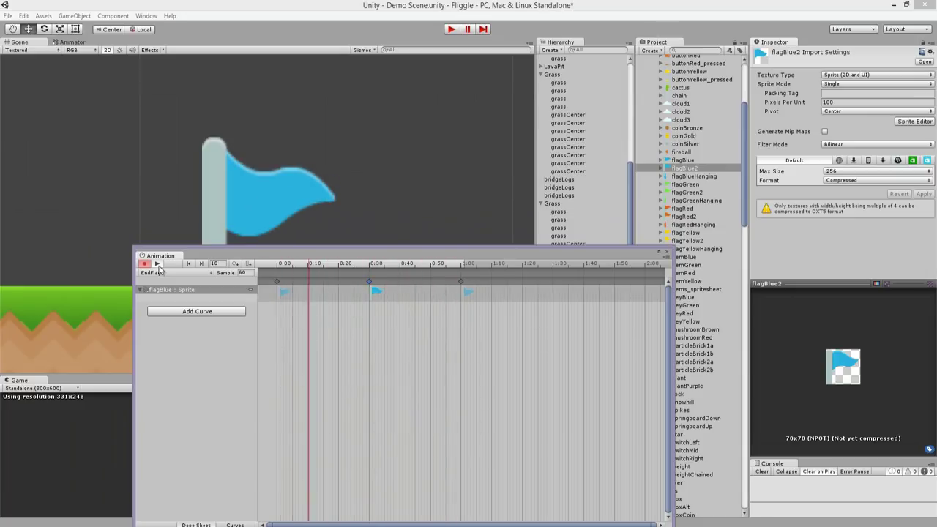
left_click_drag(367, 281, 353, 281)
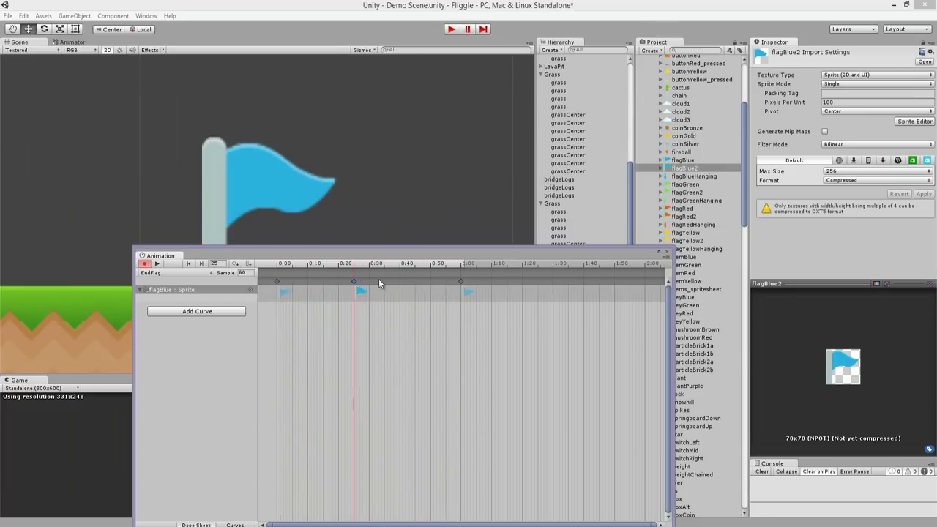
left_click_drag(461, 281, 431, 281)
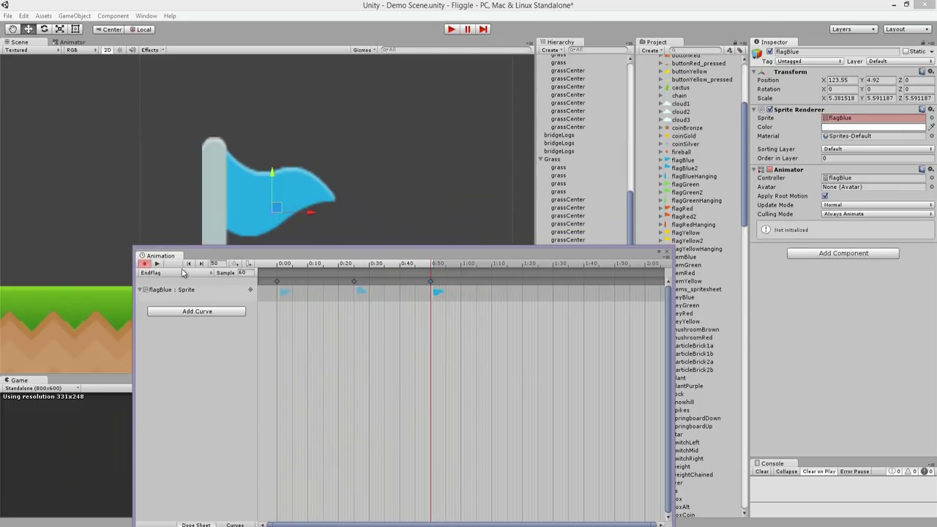
left_click(157, 264)
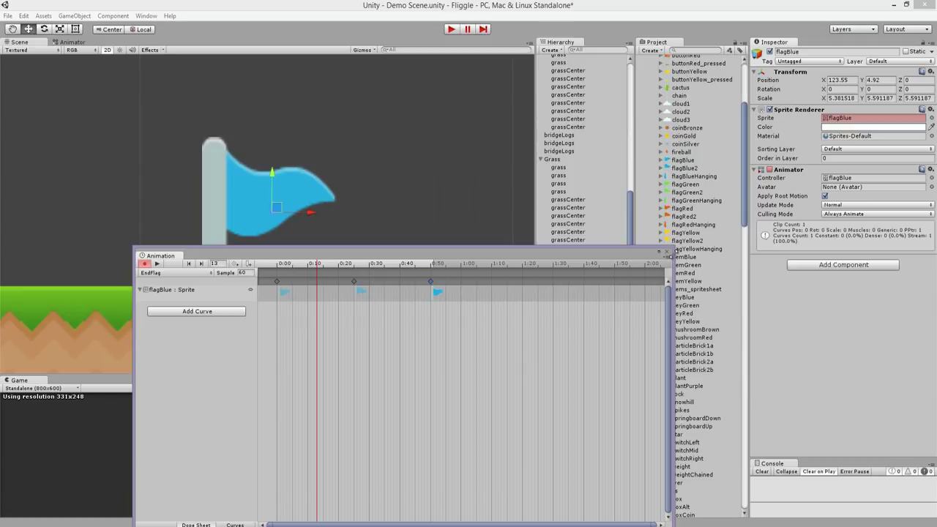
left_click(667, 251)
- Add the tochLit sprite to the gray castle wall and scale it uniformly to about 1.96
middle_click_drag(327, 252, 630, 247)
middle_click_drag(219, 237, 408, 253)
scroll(245, 206, "down", 10)
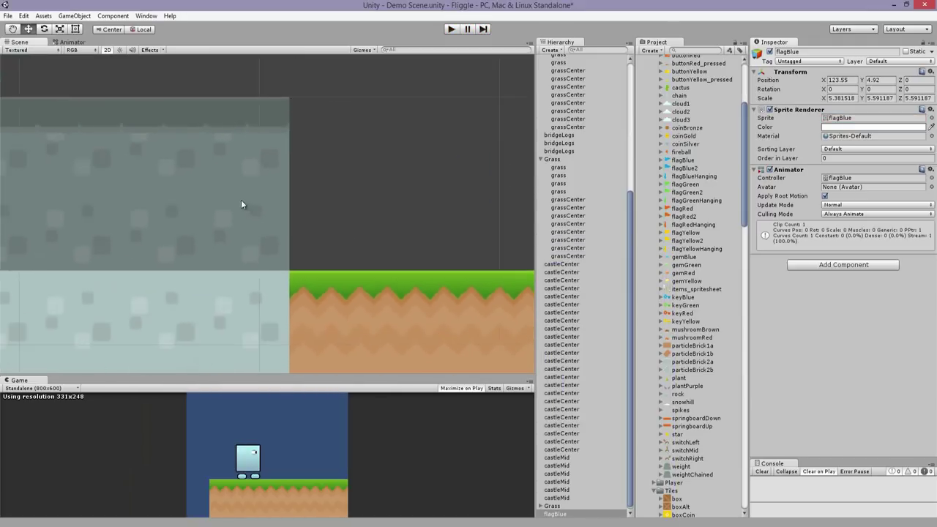
middle_click_drag(240, 220, 383, 253)
scroll(675, 439, "down", 5)
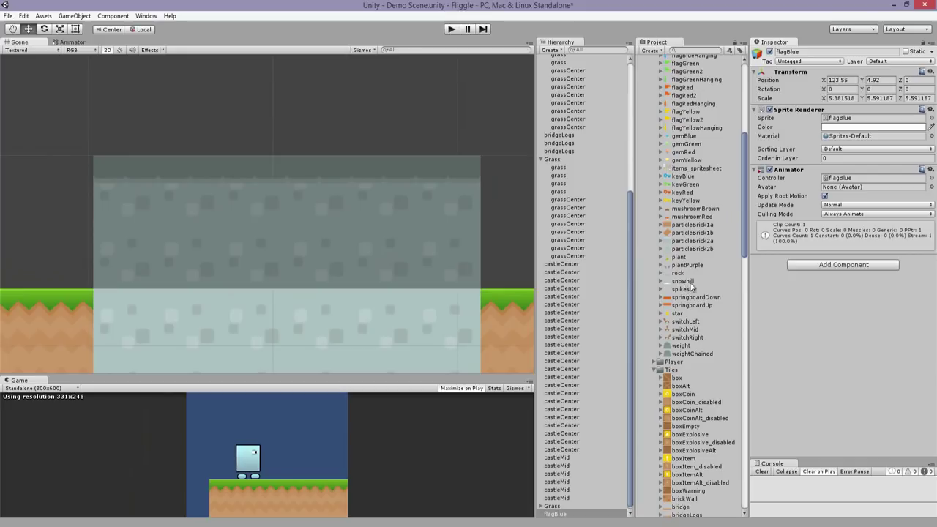
scroll(692, 286, "down", 20)
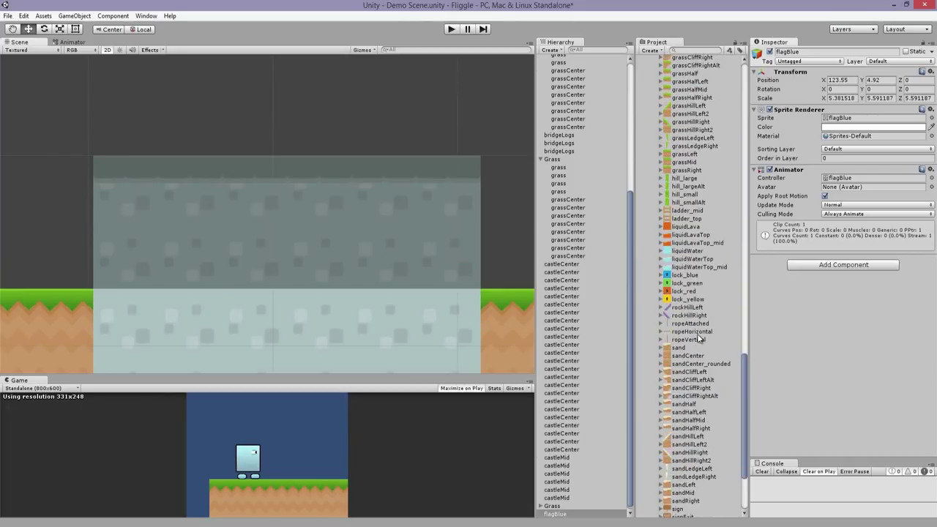
scroll(699, 340, "down", 5)
left_click_drag(681, 432, 174, 246)
key("f")
key("r")
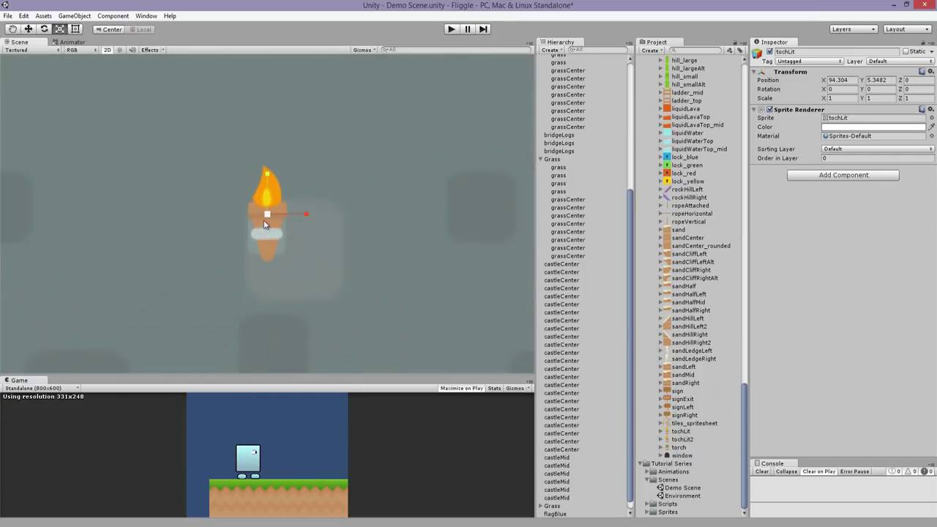
left_click_drag(266, 216, 301, 214)
key("w")
- Move the torch near the gray wall's upper left corner, to about X 92.93, Y 6.53
scroll(286, 197, "down", 12)
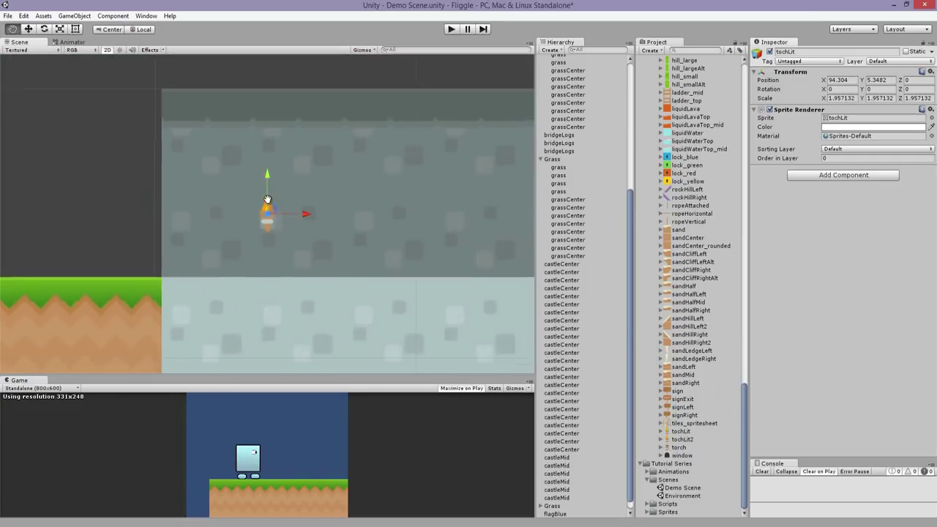
middle_click_drag(272, 205, 223, 218)
left_click_drag(222, 218, 192, 195)
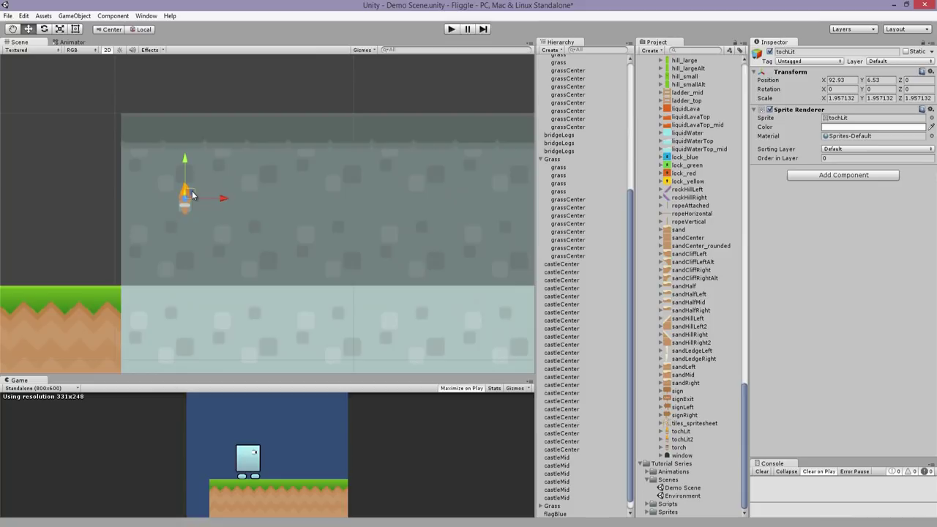
key("f")
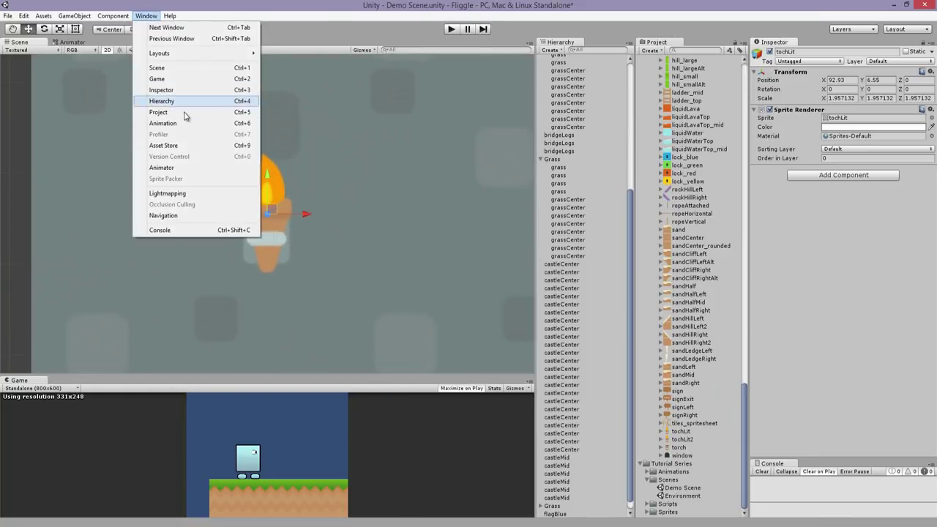
left_click(308, 160)
scroll(306, 162, "down", 11)
middle_click_drag(308, 226, 266, 213)
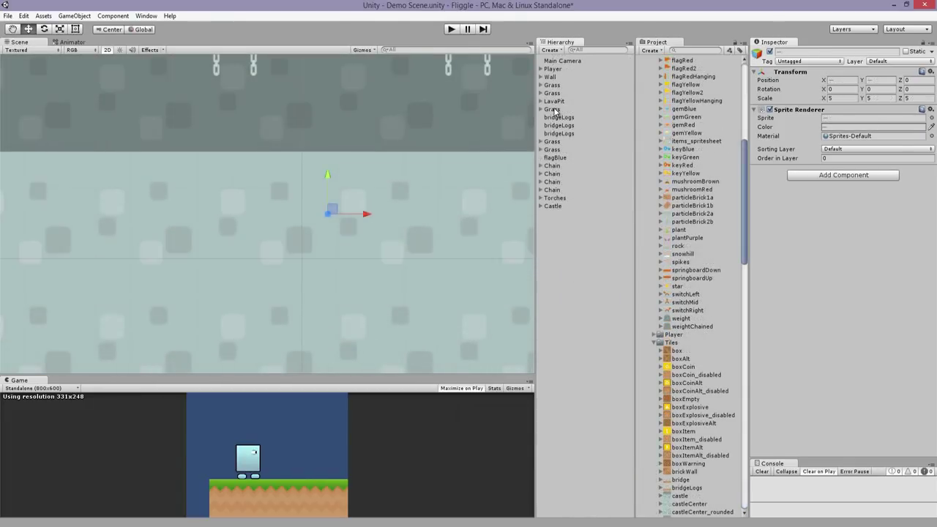
- Move all the Grass objects together to the end of the scene hierarchy
left_click_drag(554, 110, 584, 227)
left_click_drag(554, 94, 574, 254)
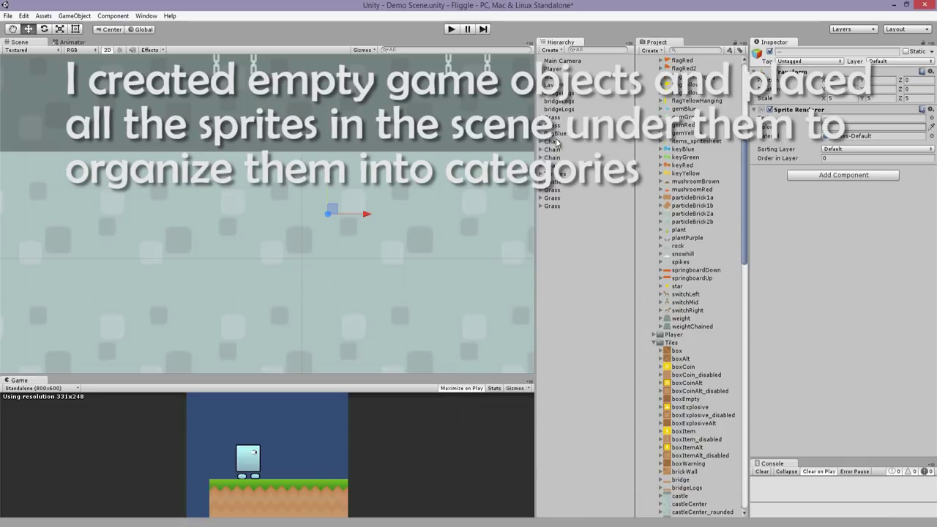
left_click_drag(554, 125, 573, 257)
left_click_drag(560, 119, 569, 262)
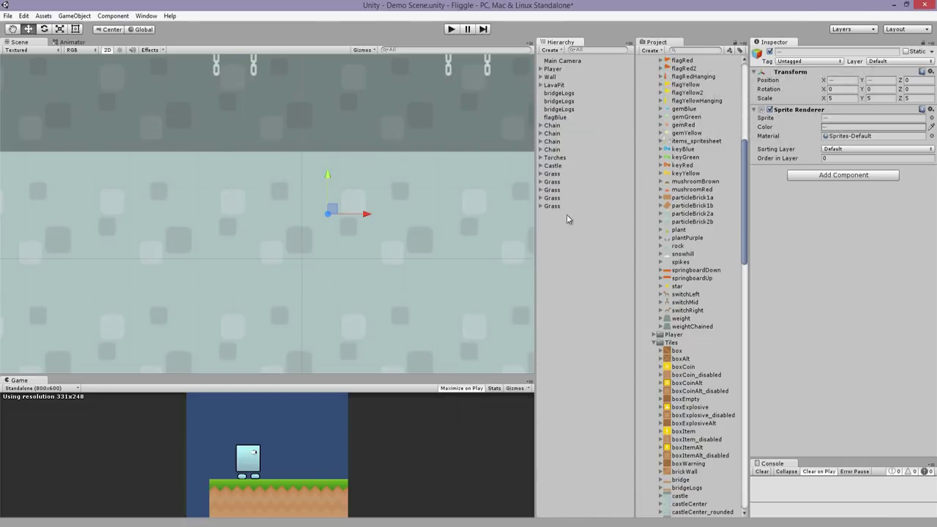
- Rename the five Grass objects as GrassBlock
left_click(566, 206)
left_click(553, 174, "shift")
left_click(818, 52)
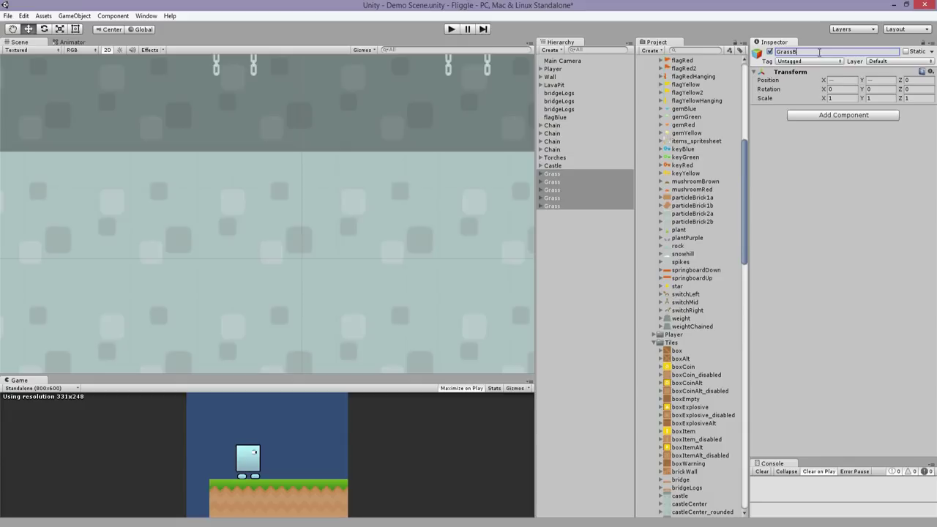
type("Block")
key("Return")
- Rename the Castle object as CastleBlock and group the three bridgeLogs under an empty object named Bridge
left_click(594, 165)
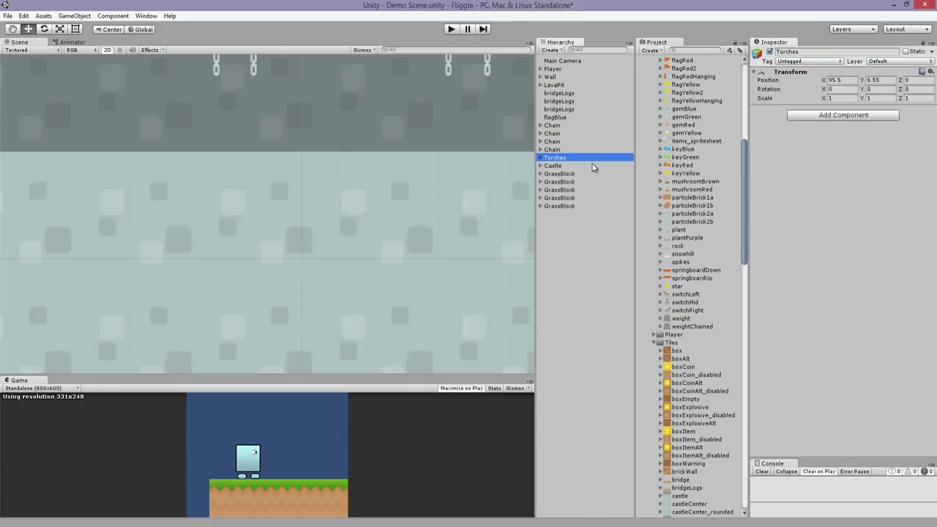
left_click(860, 52)
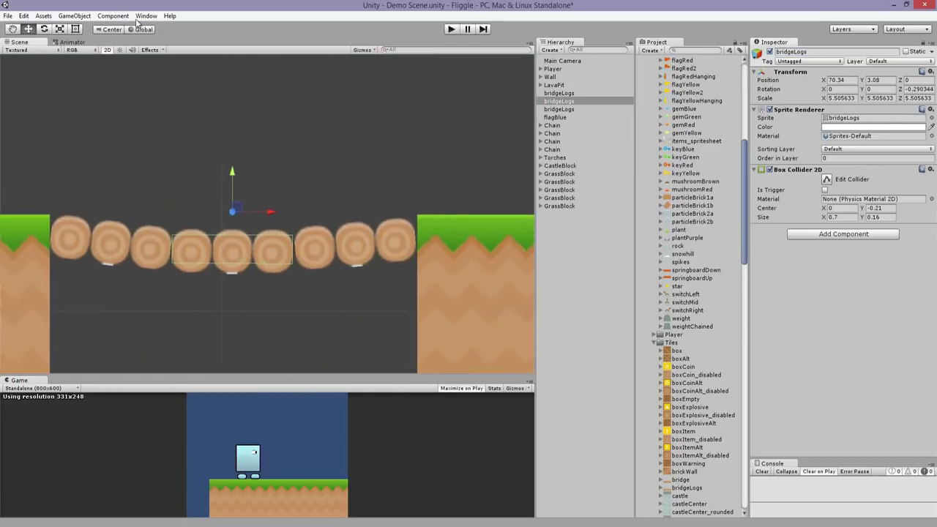
left_click(113, 15)
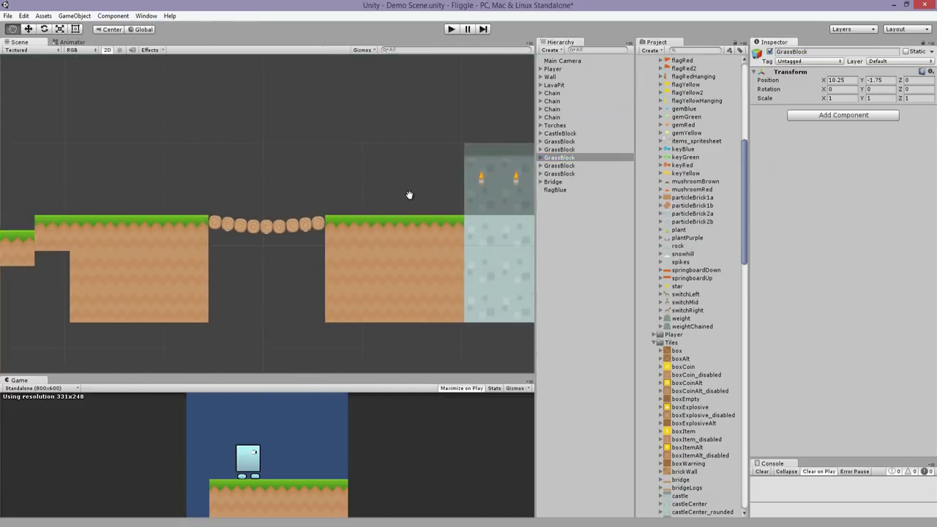
- Add a Box Collider 2D to the lower single grass step right of the lava pit
left_click_drag(409, 195, 335, 210)
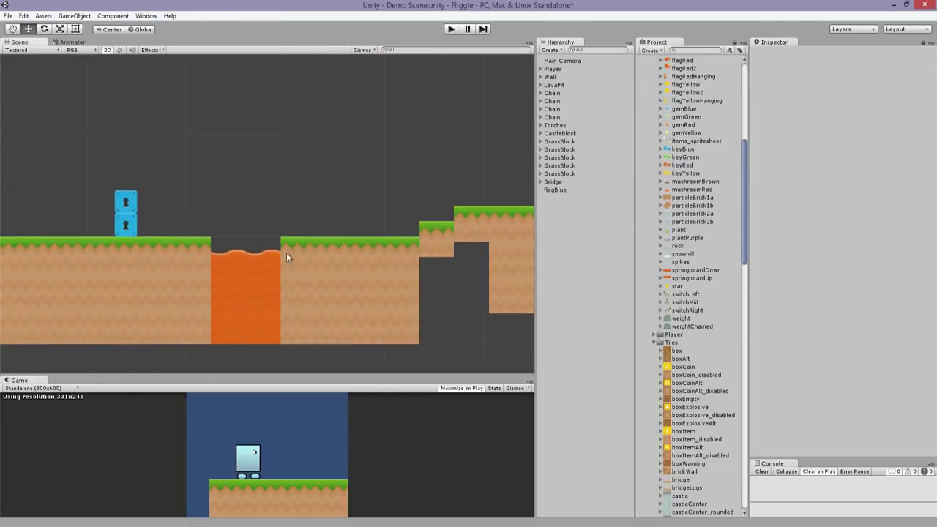
left_click(299, 249)
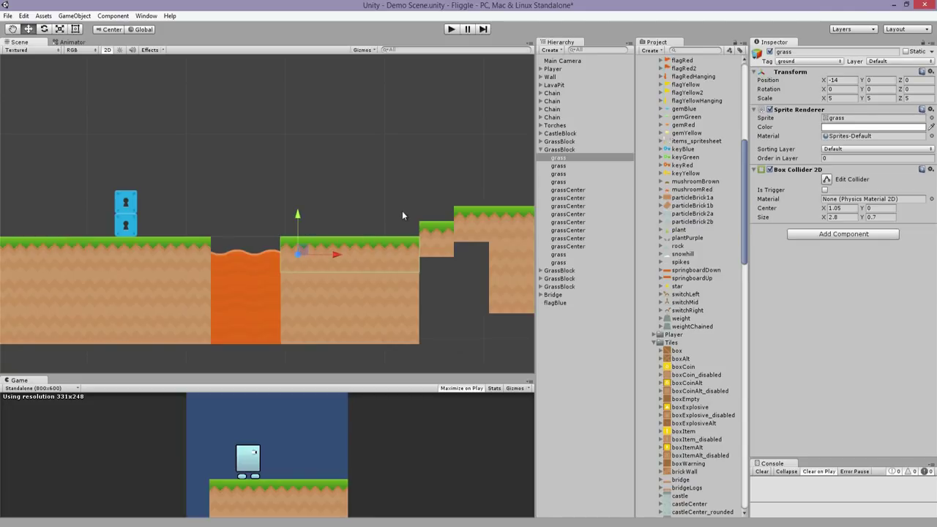
middle_click_drag(402, 215, 329, 230)
left_click(358, 236)
scroll(247, 203, "up", 5)
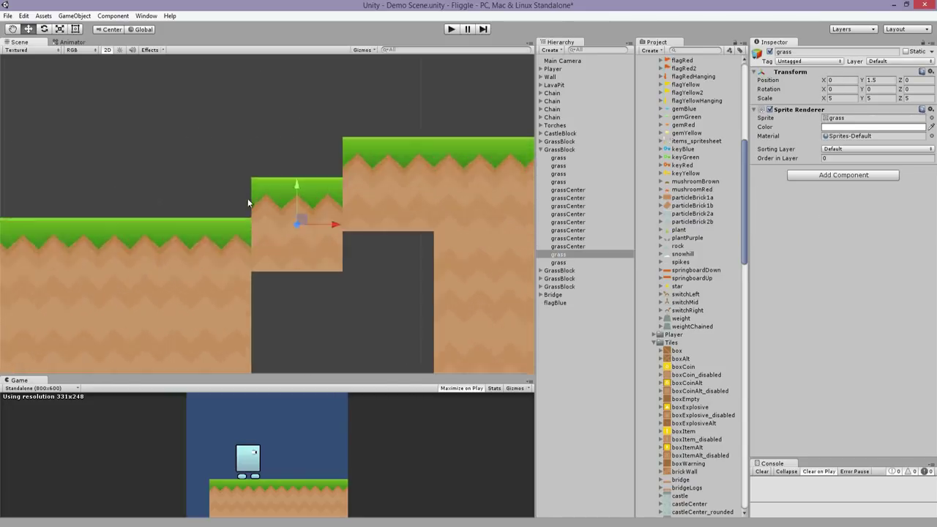
scroll(248, 202, "up", 2)
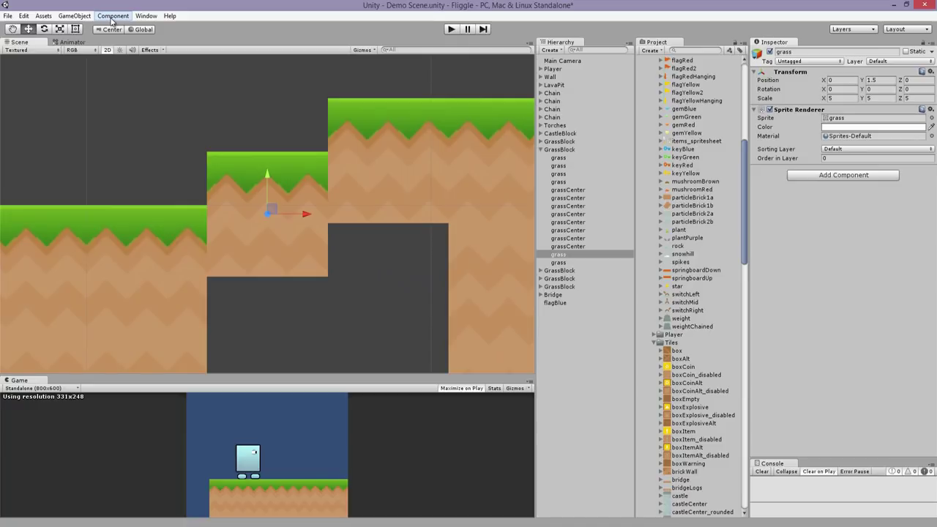
left_click(111, 16)
mouse_move(139, 71)
left_click(241, 101)
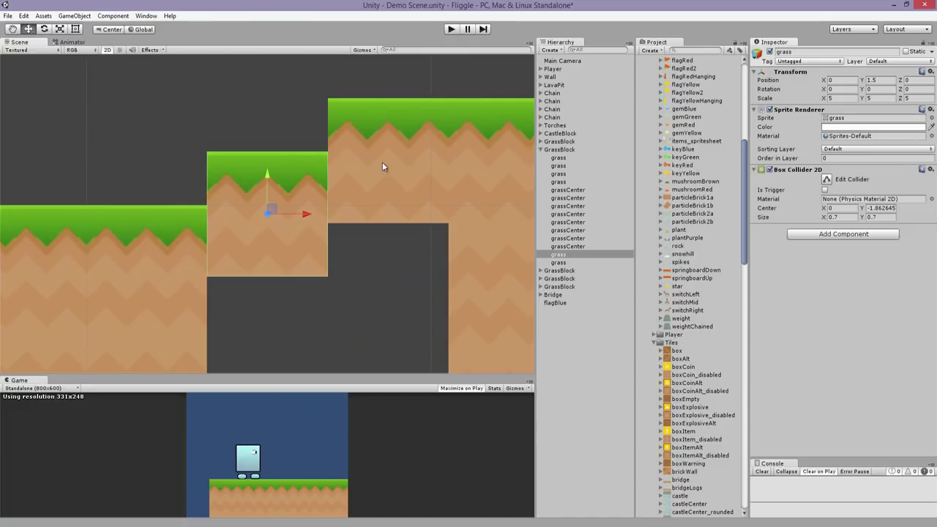
- Add a Box Collider 2D to the upper single grass step beside the raised platform
left_click(382, 164)
key("f")
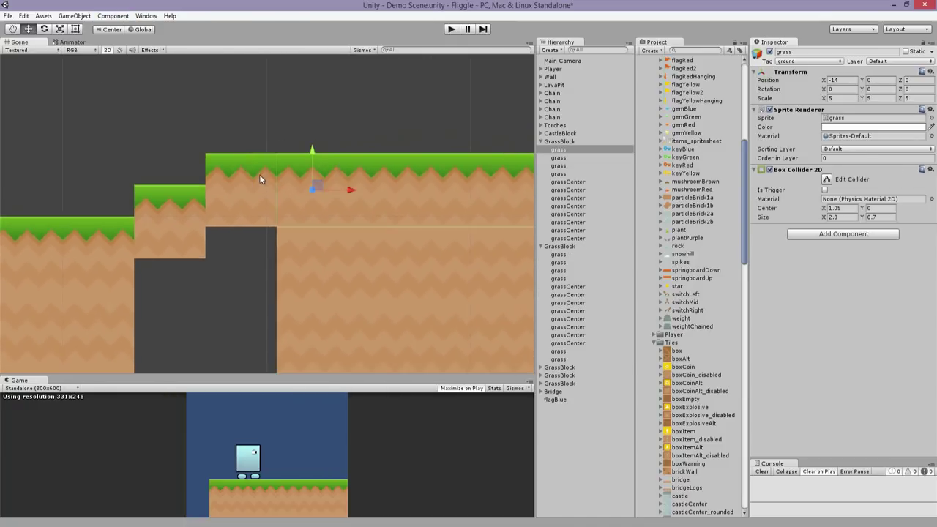
left_click(259, 179)
left_click(74, 15)
mouse_move(113, 15)
mouse_move(166, 77)
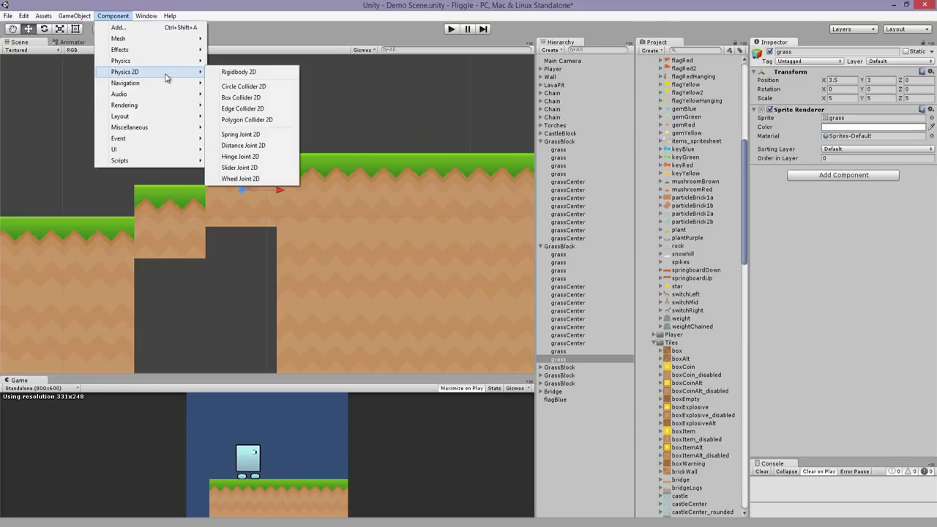
left_click(241, 97)
scroll(360, 186, "down", 4)
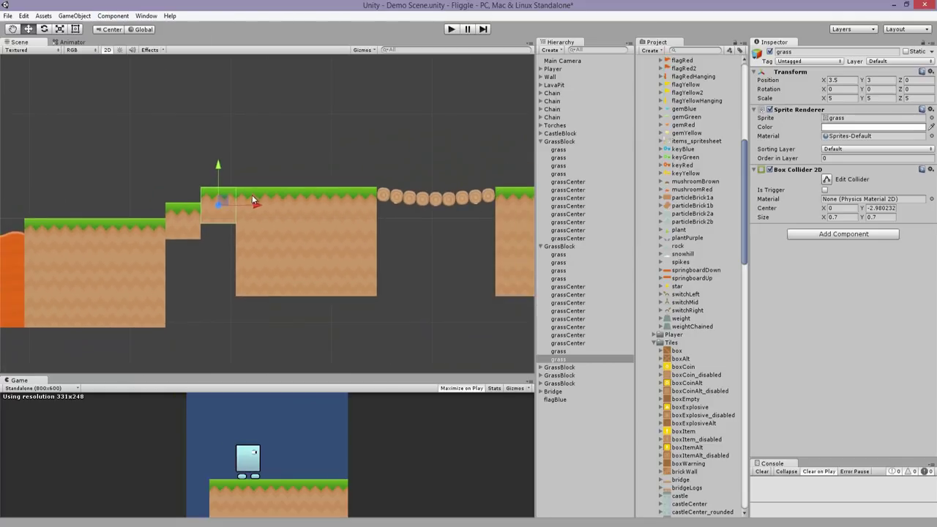
- Tag both single grass step tiles as ground
left_click(242, 191)
left_click(219, 196)
left_click(806, 61)
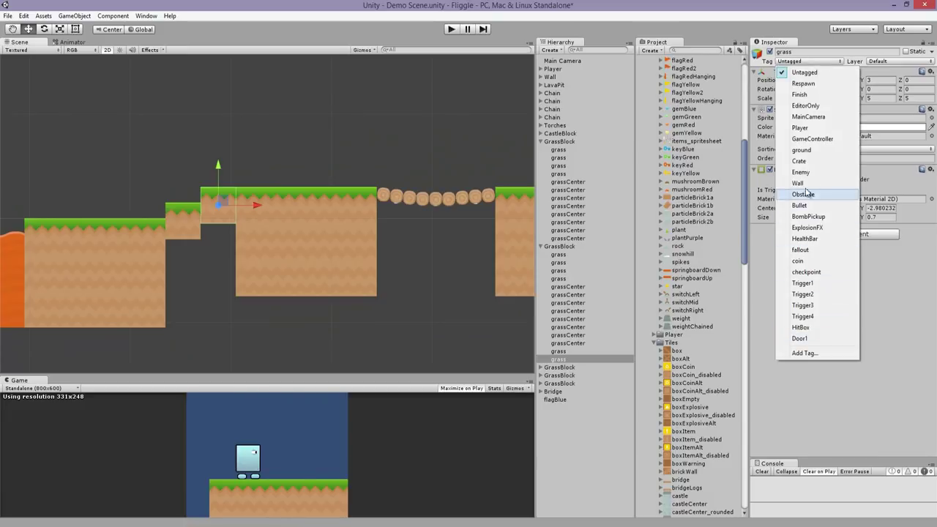
left_click(818, 153)
left_click(195, 210)
left_click(815, 63)
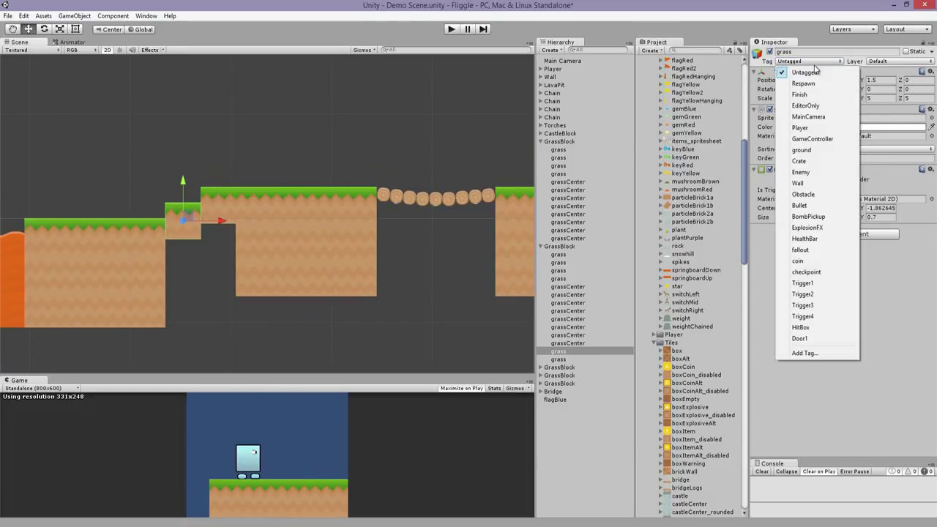
left_click(802, 151)
- Tag all three bridgeLogs objects under Bridge as ground
middle_click_drag(453, 198, 284, 204)
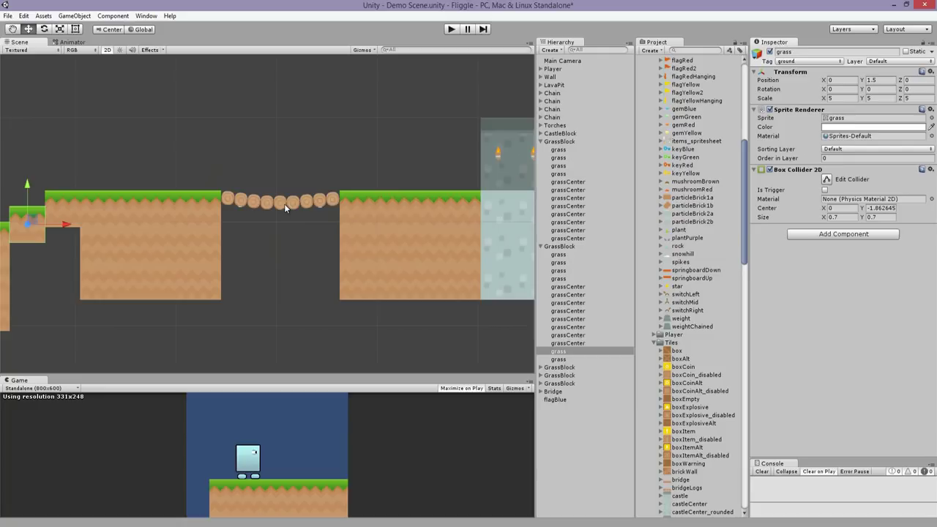
left_click(285, 202)
left_click(583, 415)
left_click(585, 401, "shift")
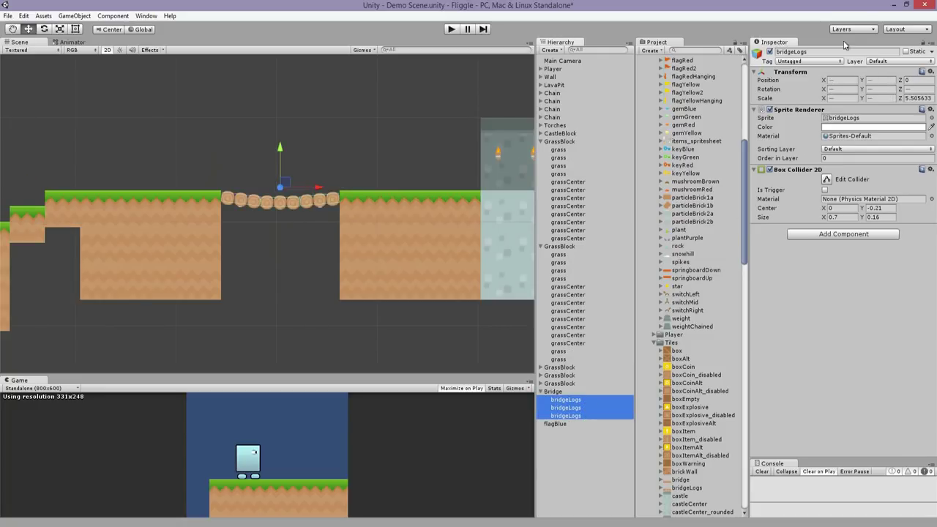
left_click(805, 61)
left_click(802, 151)
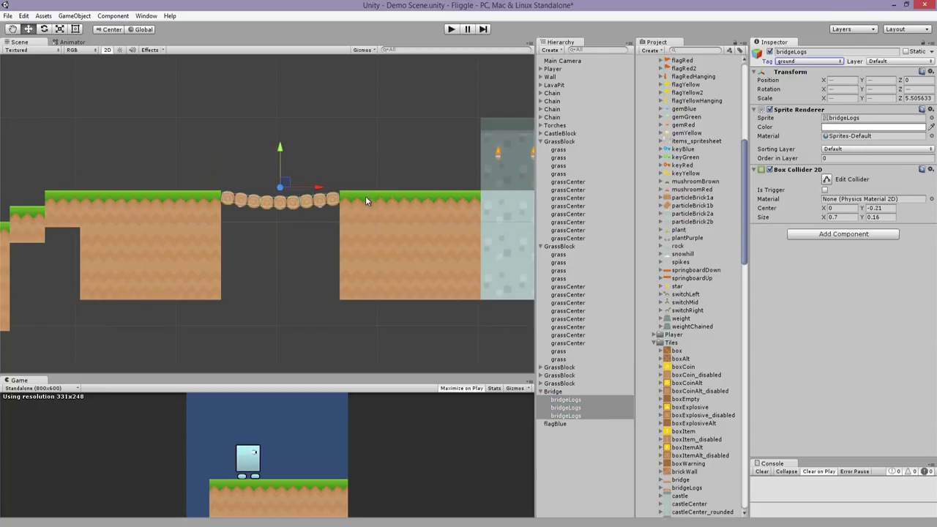
- Add a Box Collider 2D to the first castleCenter tile in the castle floor's top row
middle_click_drag(517, 196, 308, 197)
left_click(291, 197)
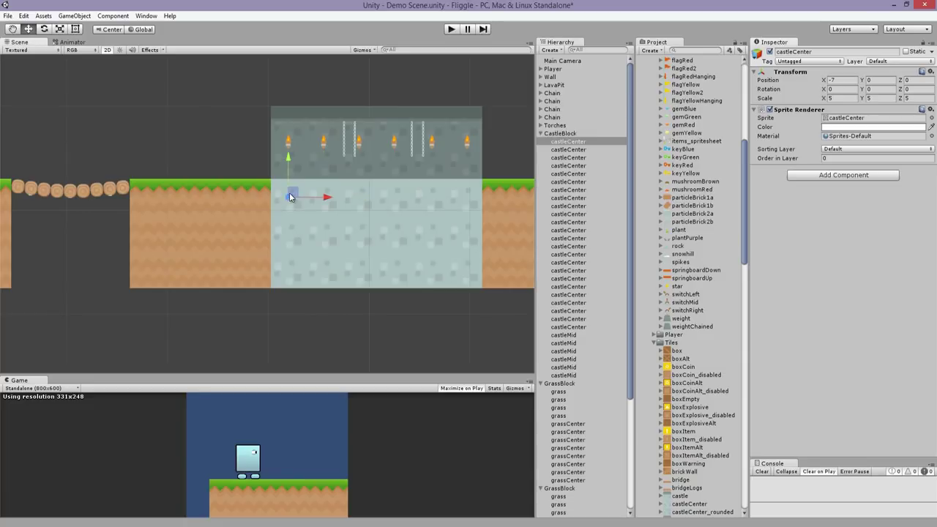
left_click(113, 15)
mouse_move(147, 71)
left_click(256, 96)
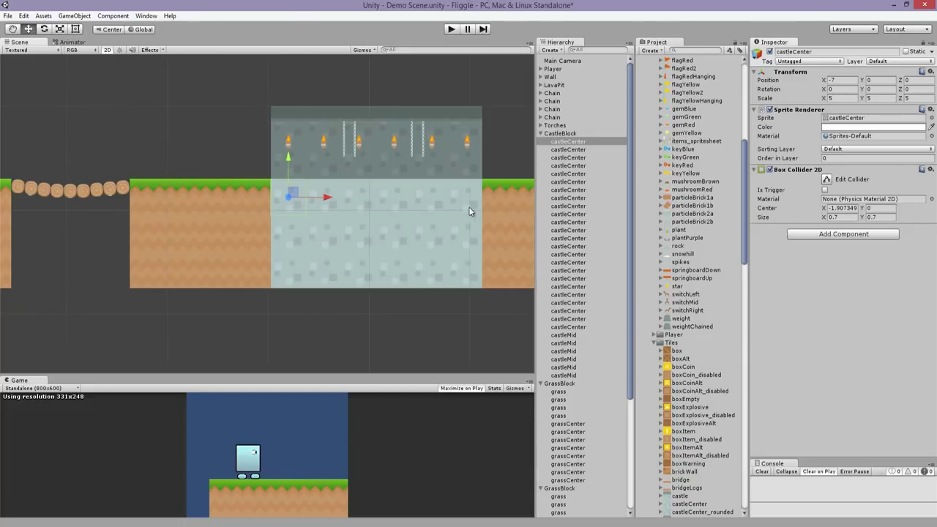
- Stretch the first castleCenter tile's collider across the castle floor with size X 4.2 and center X 1.75
left_click(324, 189)
left_click(350, 192)
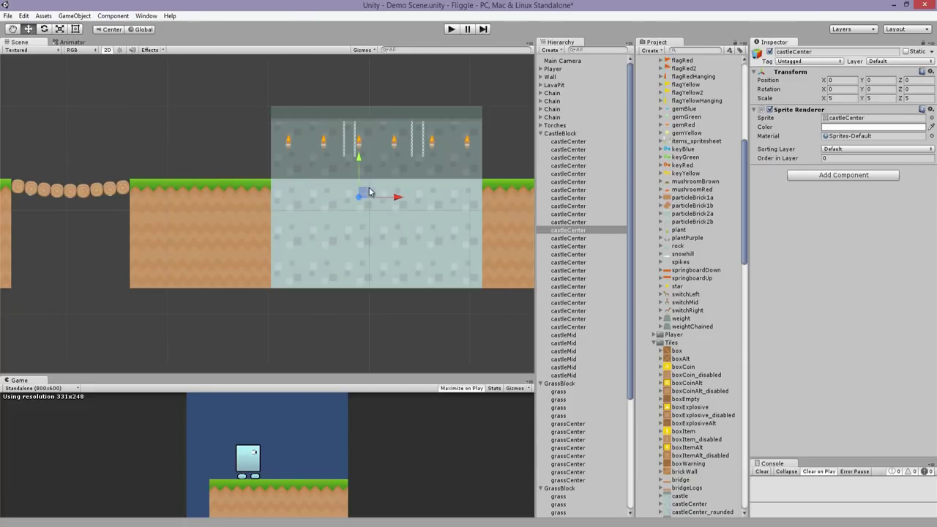
left_click(392, 192)
left_click(439, 191)
left_click(444, 191)
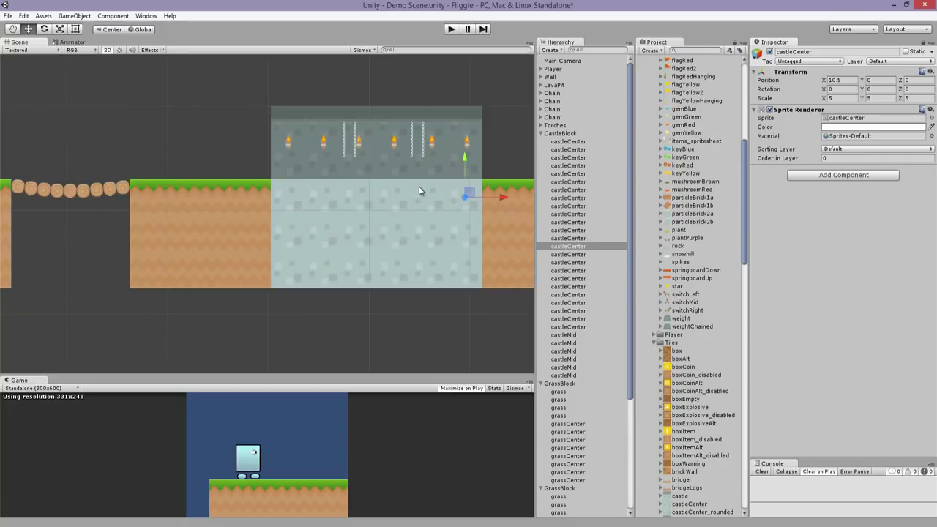
left_click(286, 192)
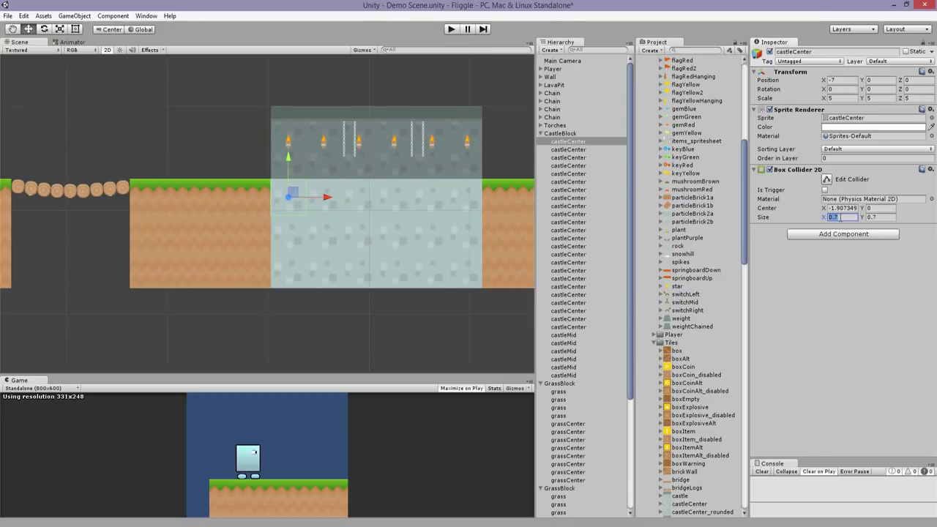
type("4.2")
left_click_drag(830, 211, 858, 215)
- Tag the castleCenter tile that carries the collider as ground
middle_click_drag(458, 189, 279, 239)
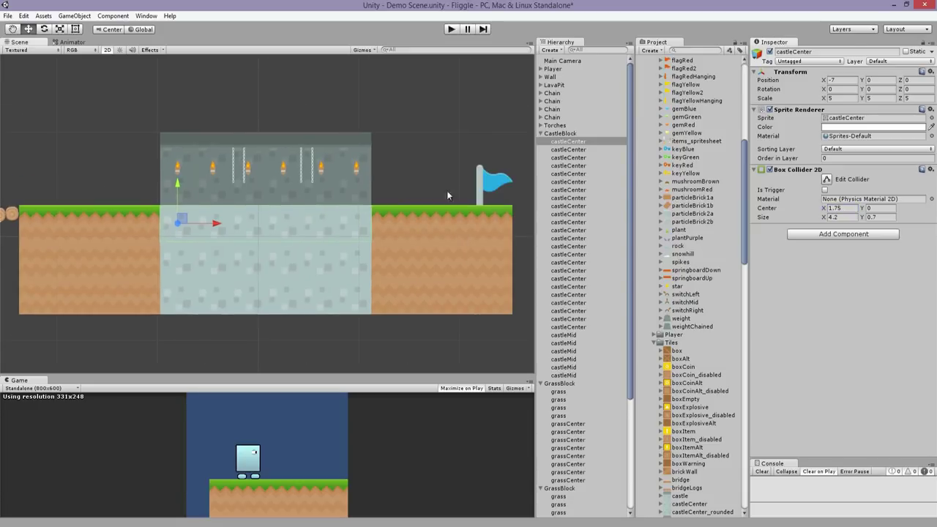
left_click(819, 63)
left_click(822, 152)
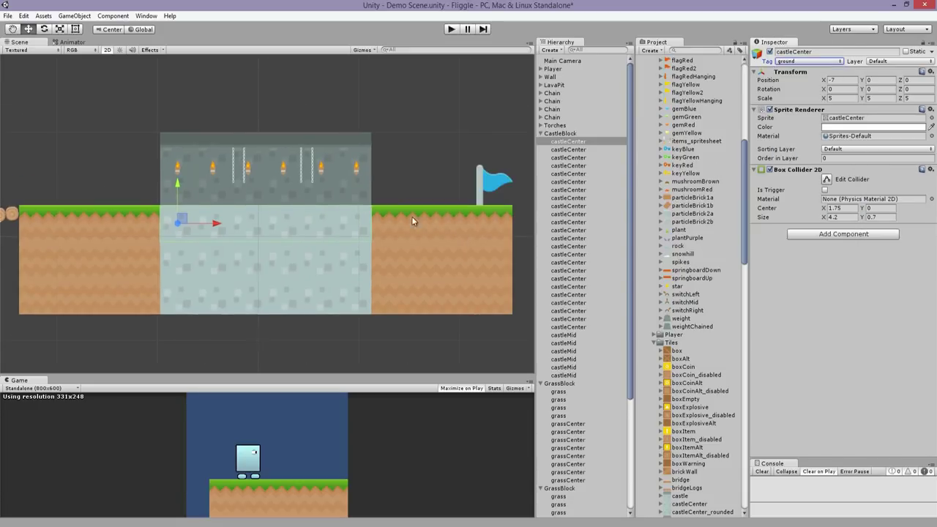
- Check the last grass platform's collider, run the scene, and test walking to the lava pit and jumping over it
left_click(390, 220)
scroll(285, 205, "down", 4)
middle_click_drag(277, 204, 69, 193)
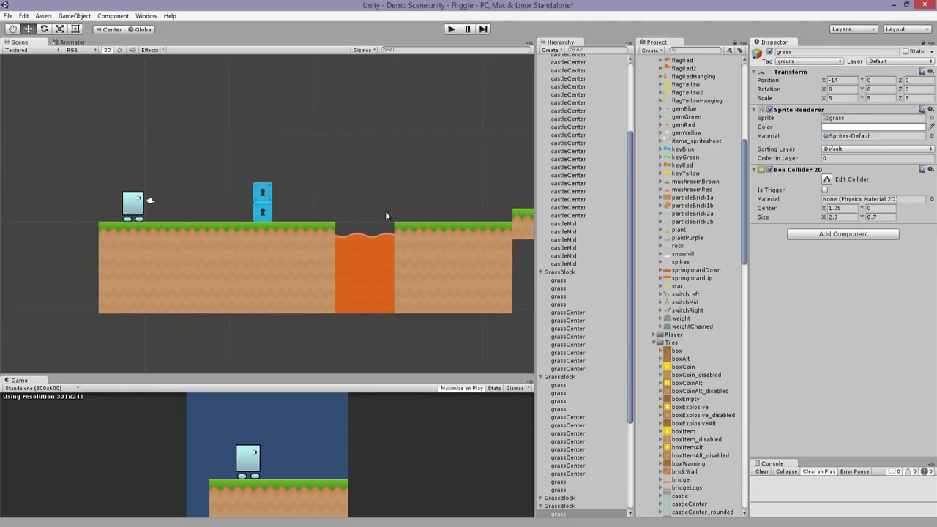
left_click(452, 29)
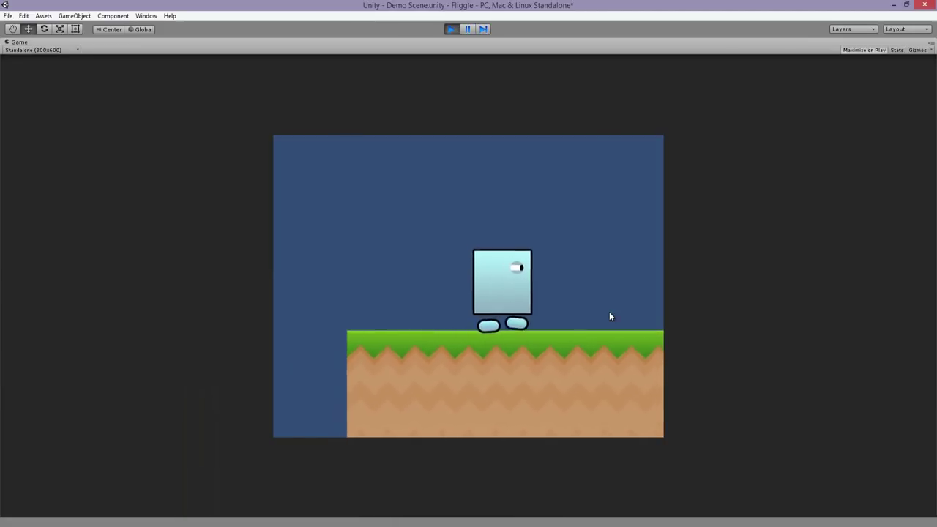
key("Right")
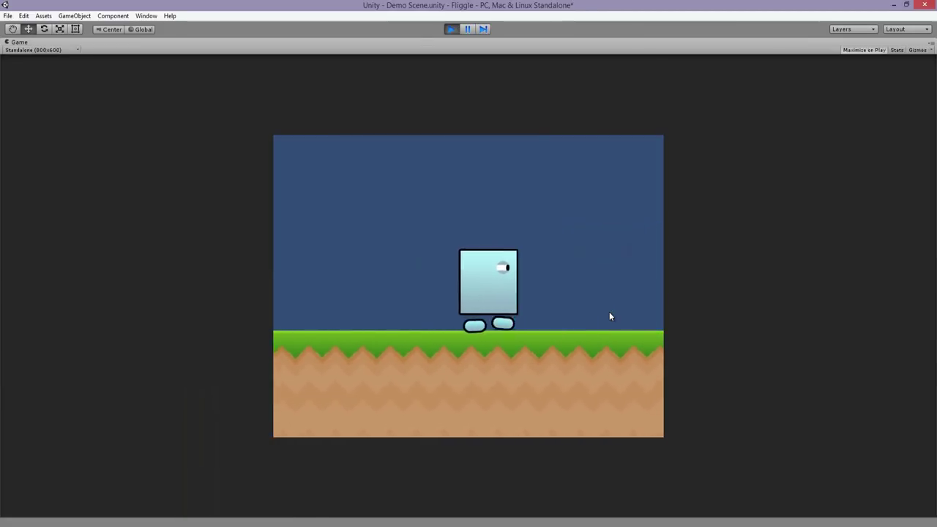
key("Left")
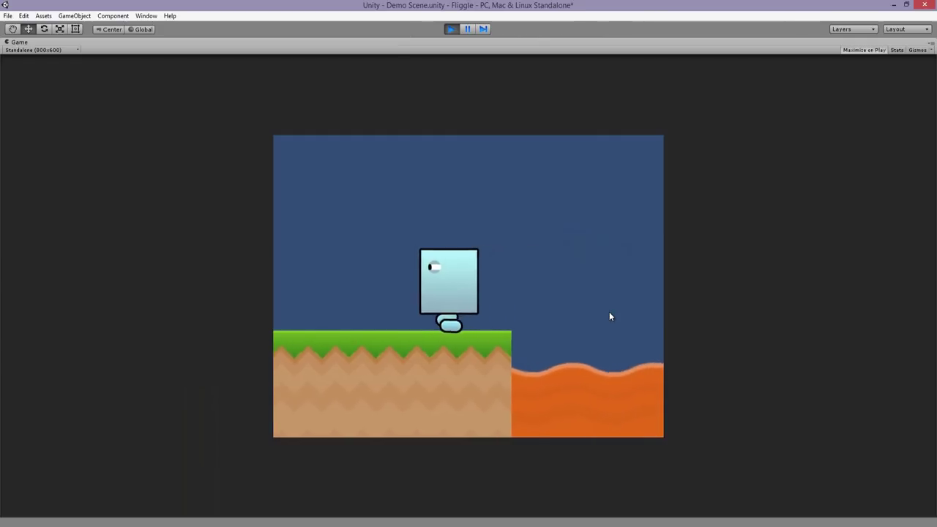
key("Right")
key("Left")
key("Right")
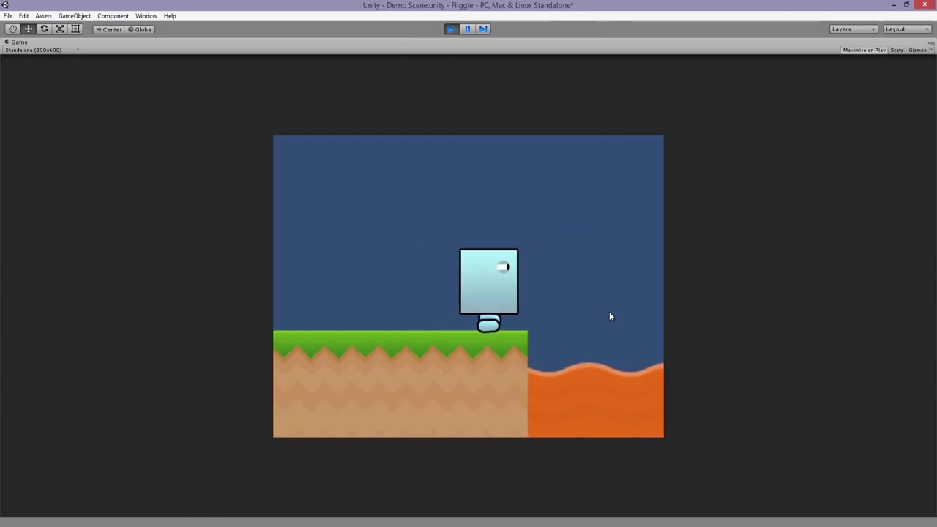
key("space")
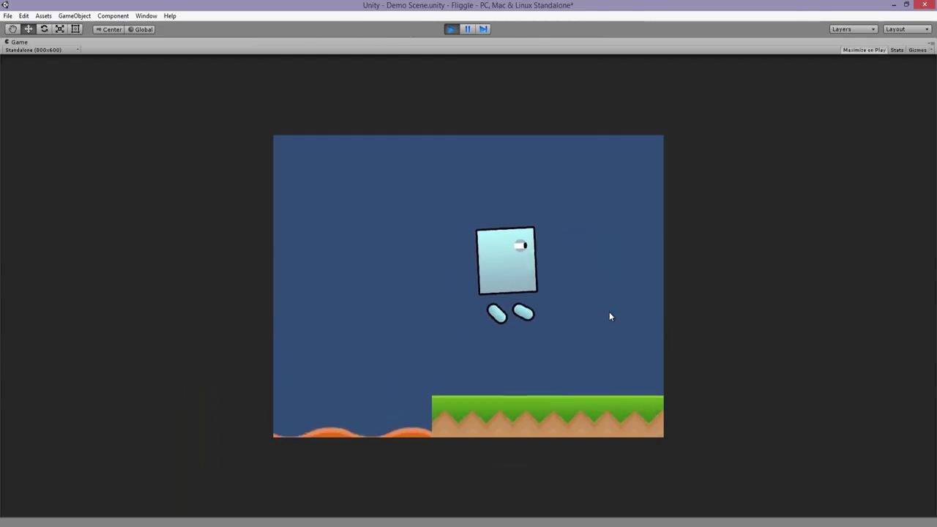
- Test the player's movement over the steps, log bridge and castle floor, and end the play test
key("space")
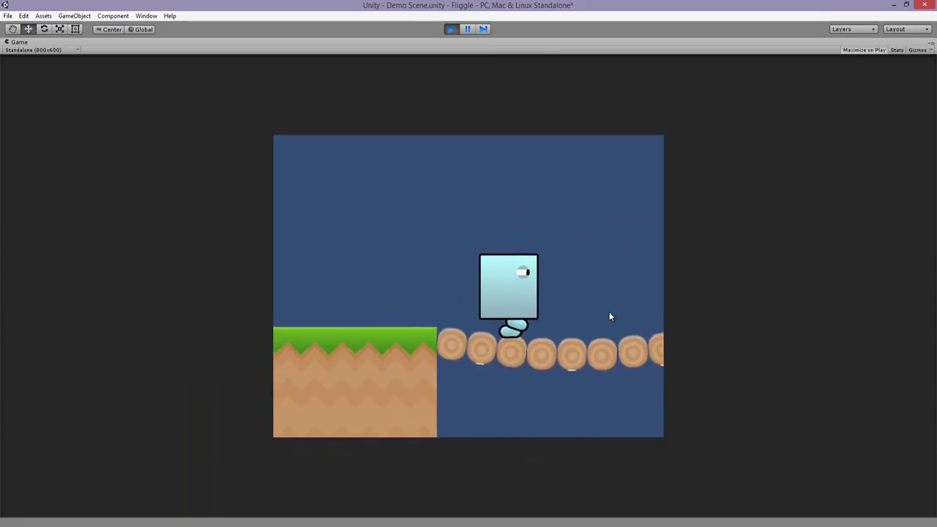
key("space")
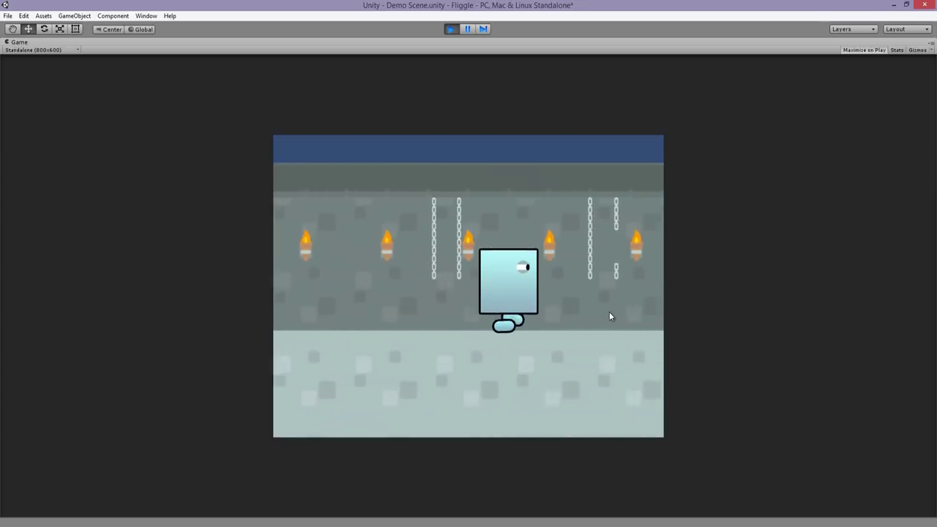
key("space")
key("a")
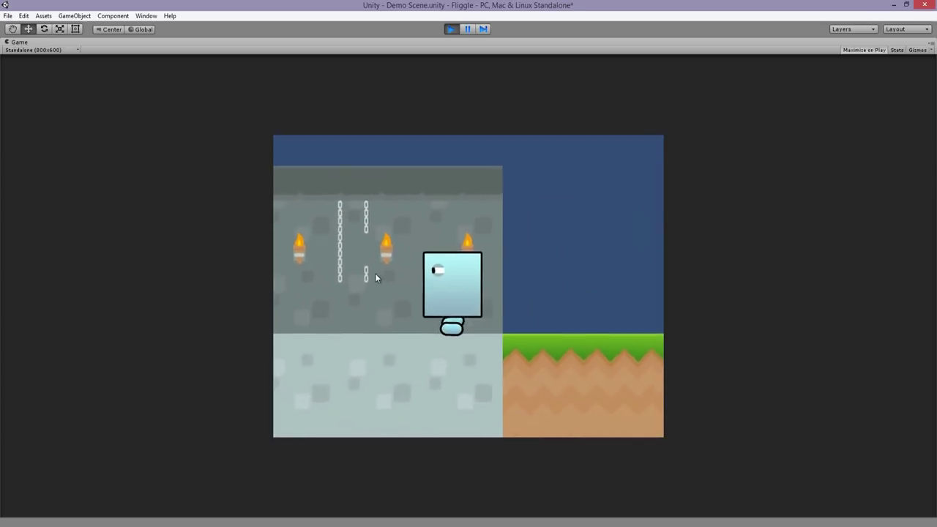
key("Right")
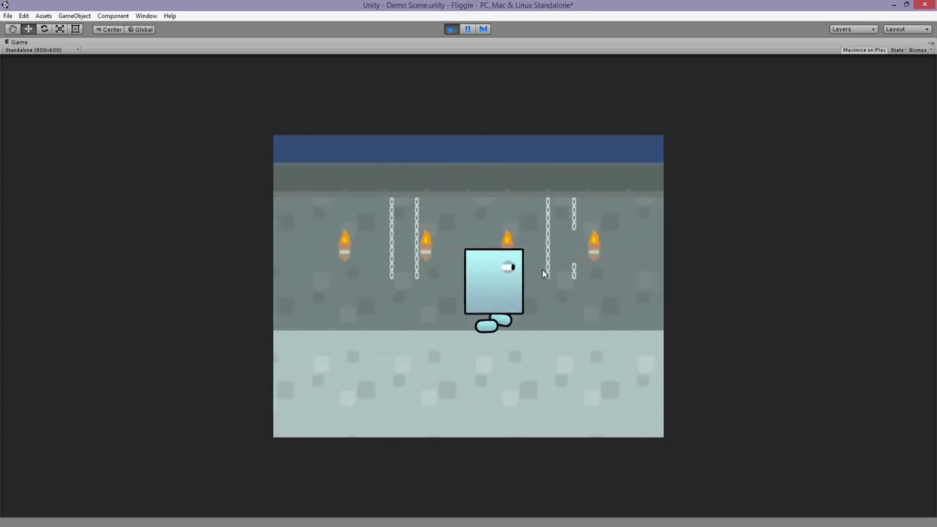
key("space")
key("a")
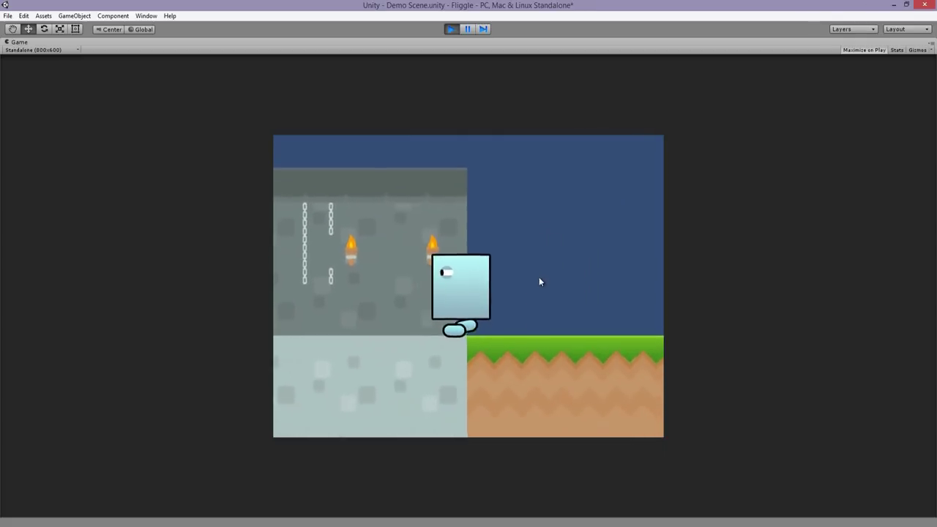
key("space")
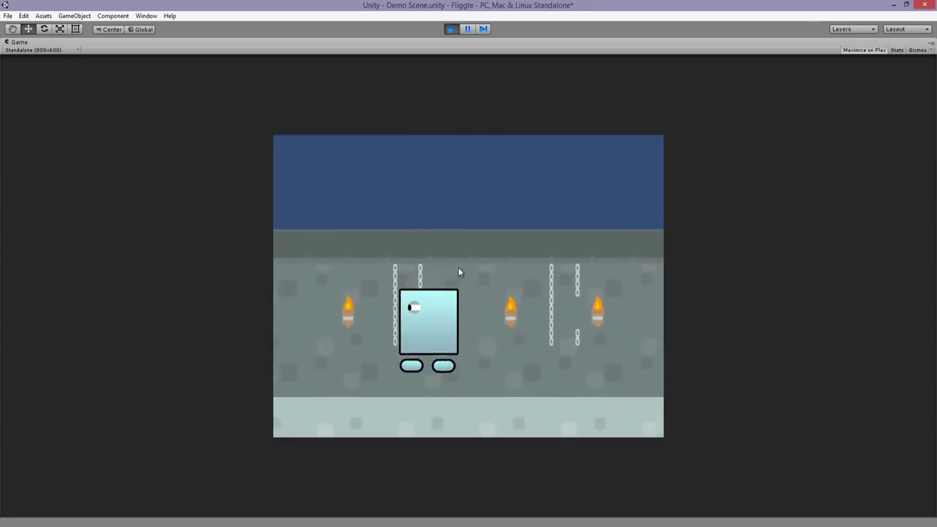
left_click(452, 29)
- Select a link of the hanging chains on the castle wall and frame it for inspection
scroll(439, 219, "up", 1)
middle_click_drag(481, 257, 193, 253)
middle_click_drag(414, 240, 111, 253)
mouse_move(363, 236)
middle_mouse_down()
mouse_move(145, 258)
mouse_move(311, 245)
middle_mouse_up()
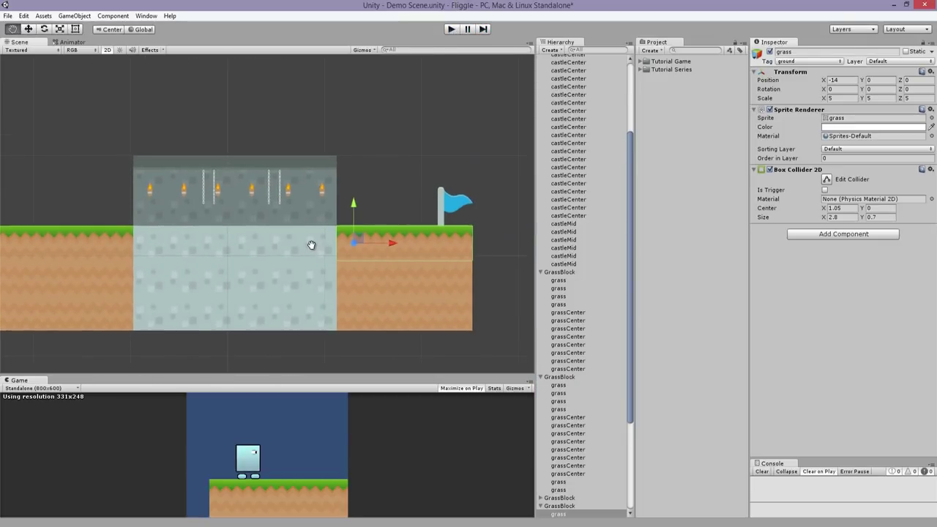
key("w")
scroll(286, 183, "up", 2)
scroll(287, 184, "up", 1)
middle_click_drag(280, 208, 271, 243)
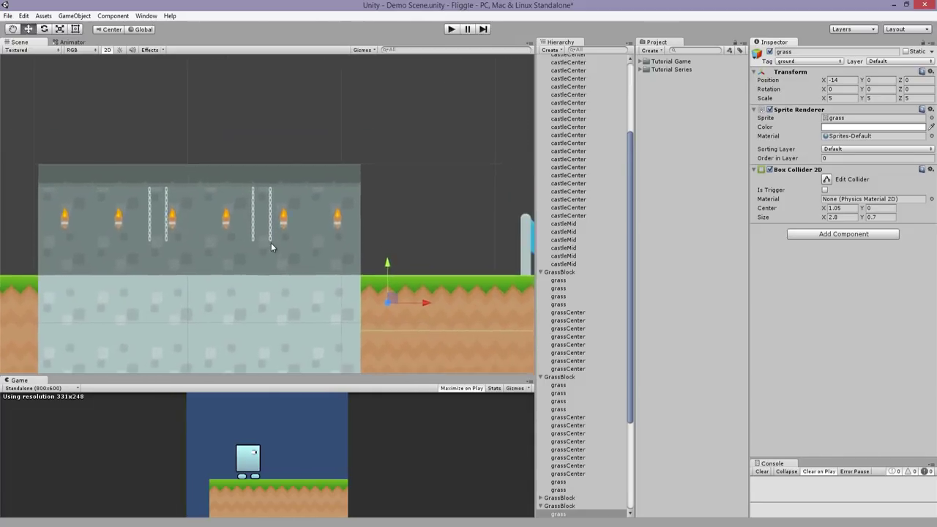
left_click(270, 223)
key("f")
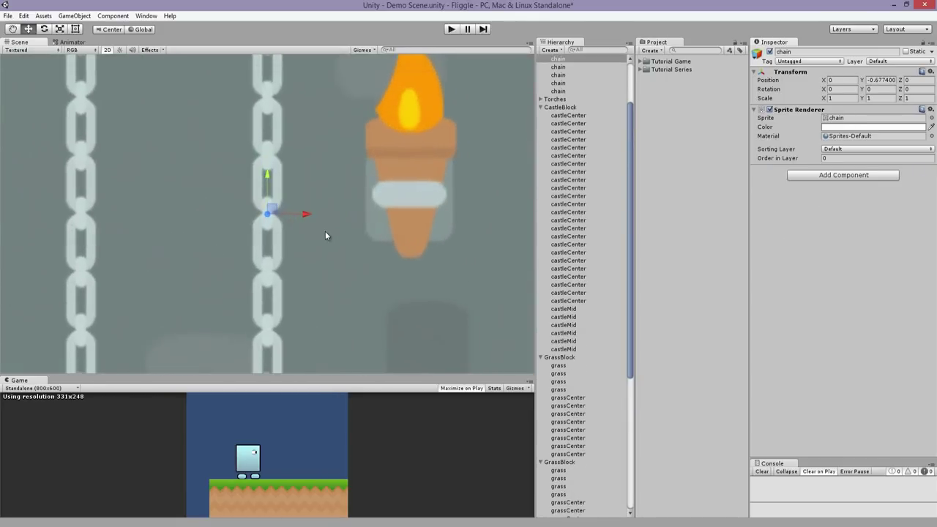
- Filter the hierarchy for "chain", put all chain links except the Chain parents on the Character sorting layer with order 5, and clear the filter
left_click(578, 49)
type("chain")
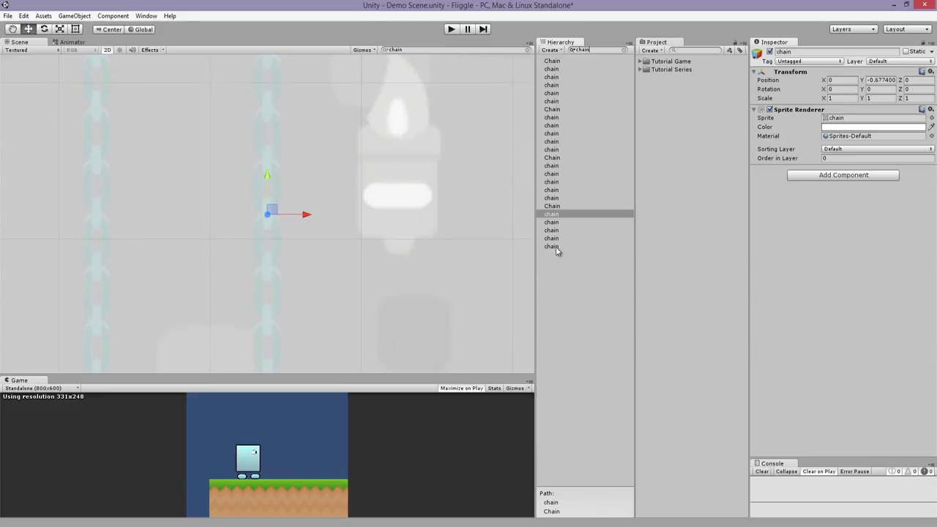
left_click(556, 246)
left_click(557, 70, "shift")
left_click(559, 109, "ctrl")
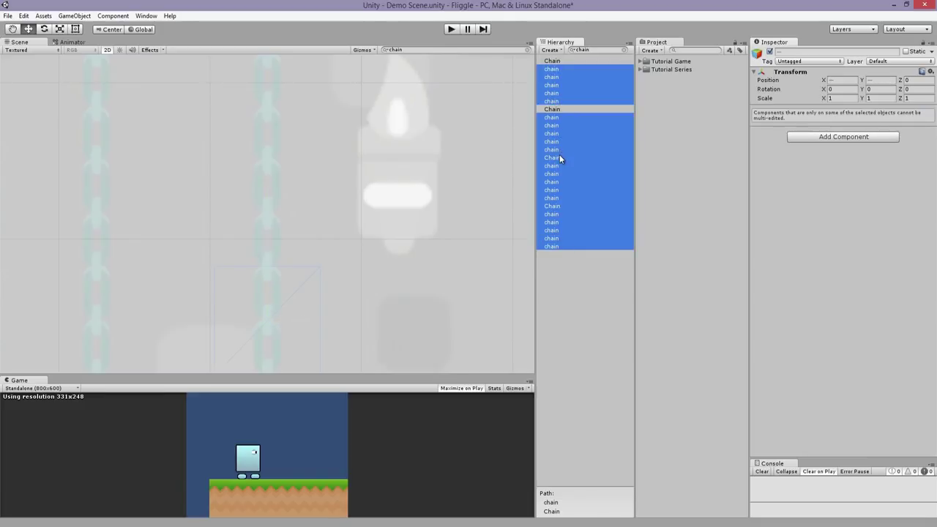
left_click(561, 158, "ctrl")
left_click(561, 206, "ctrl")
scroll(395, 211, "down", 10)
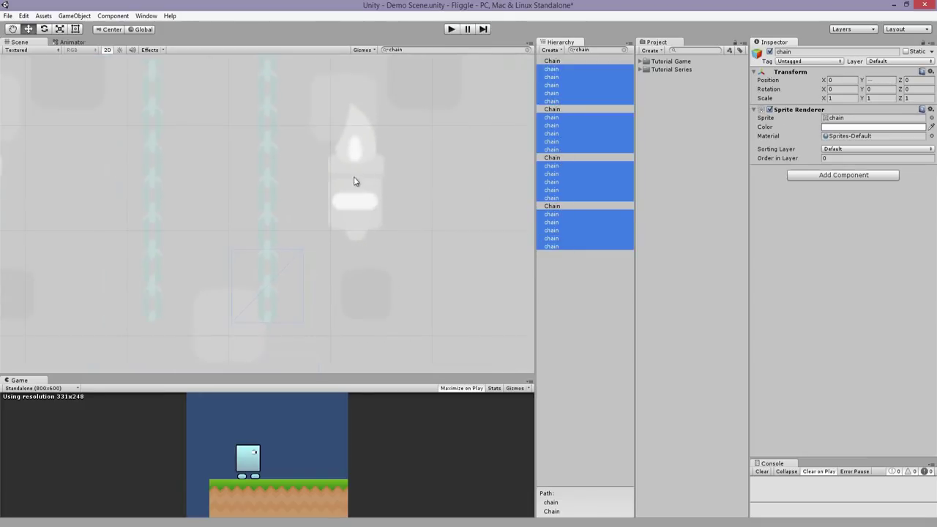
scroll(366, 192, "down", 4)
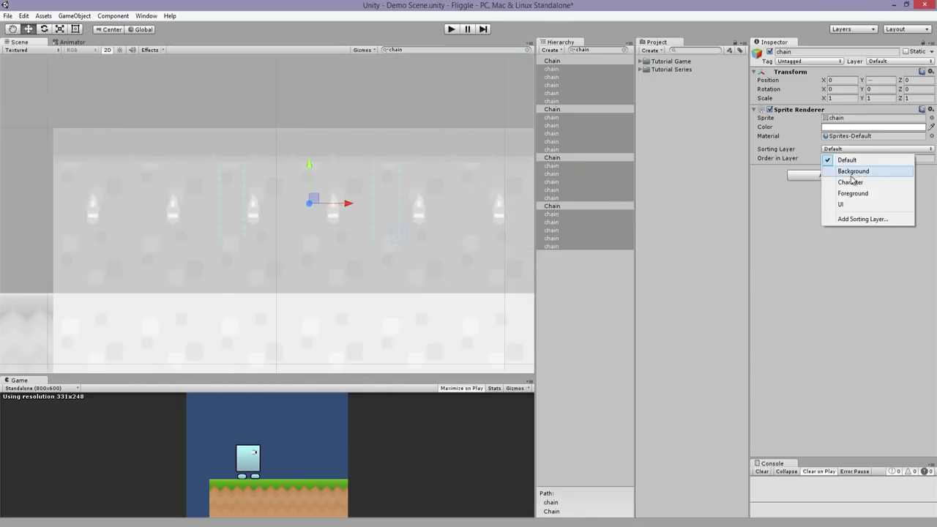
left_click(845, 181)
left_click(839, 158)
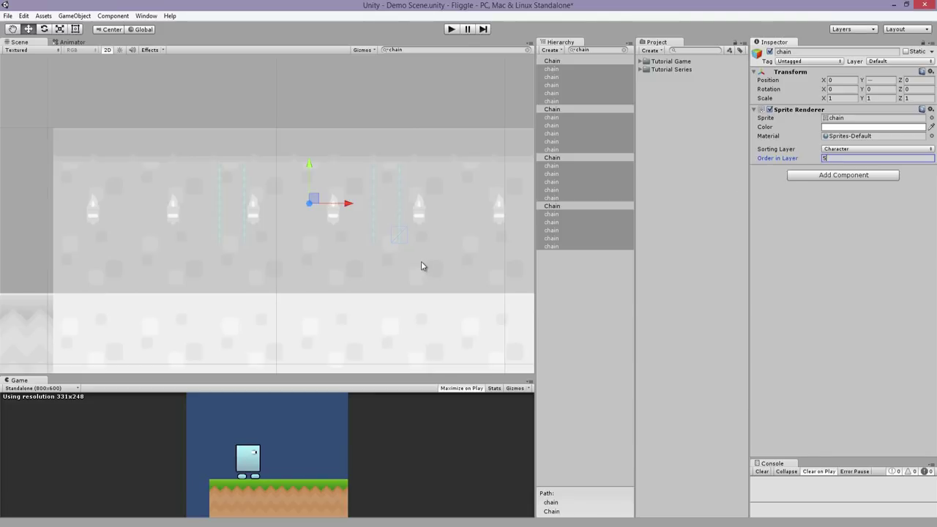
left_click(578, 49)
key("BackSpace")
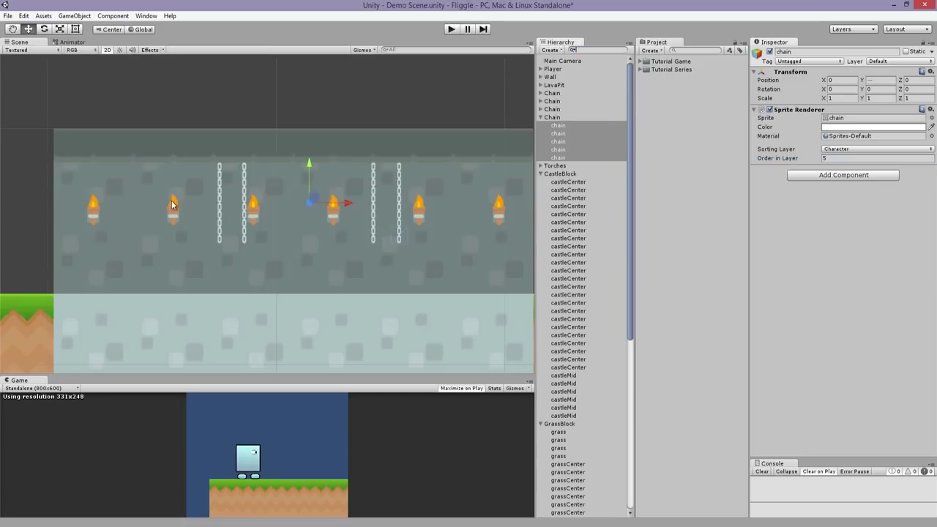
- Filter the hierarchy for "toch" and put all tochLit torches on the Character sorting layer with order in layer -1
left_click(173, 204)
left_click(561, 214)
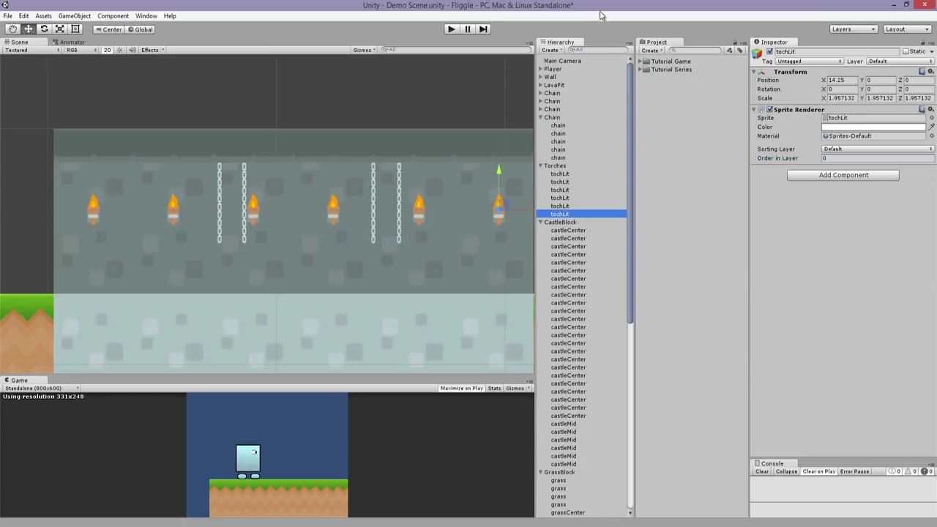
left_click(599, 50)
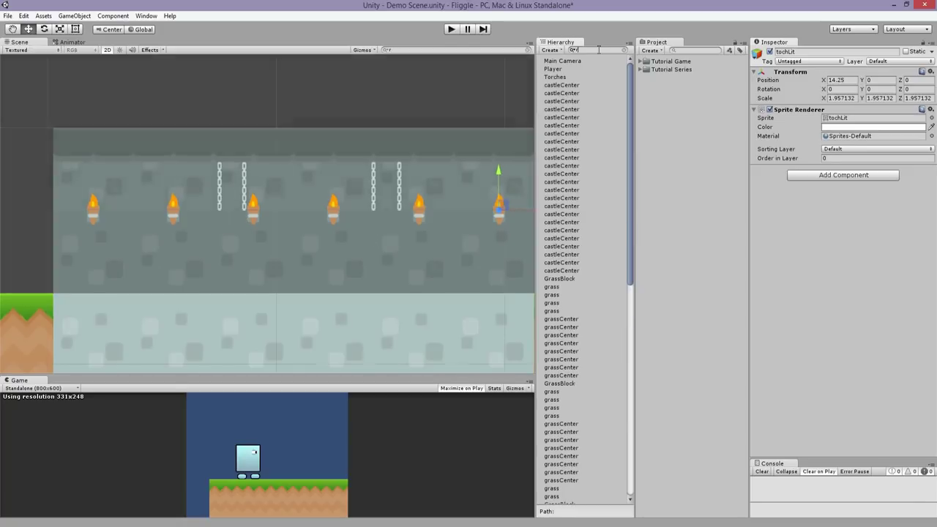
type("toch")
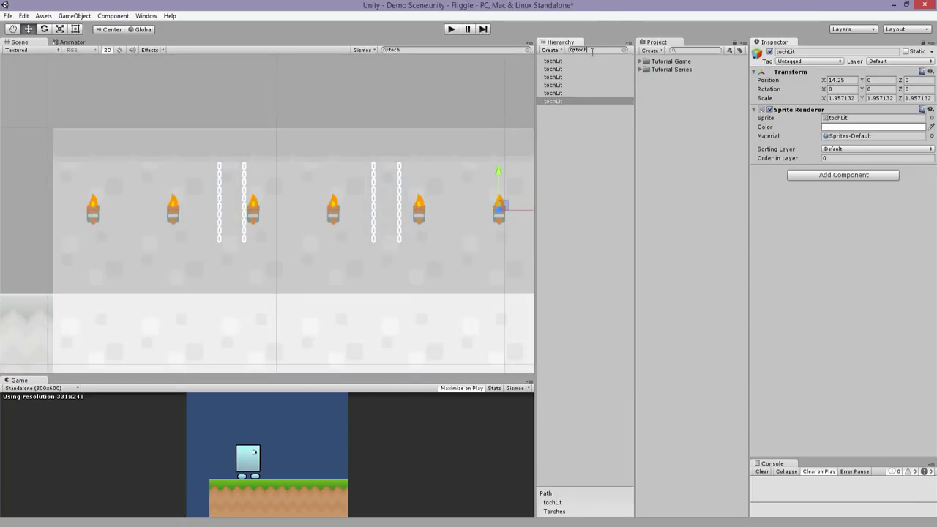
left_click(549, 63, "shift")
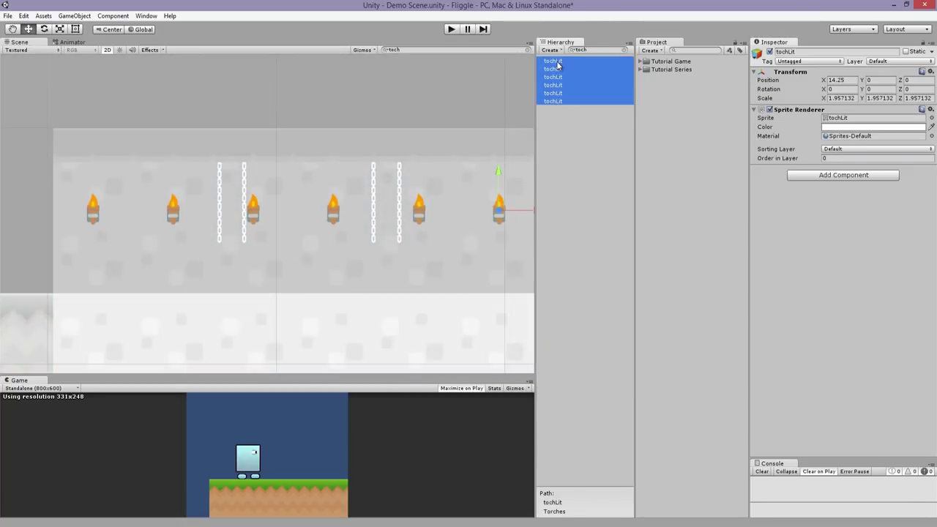
left_click(846, 150)
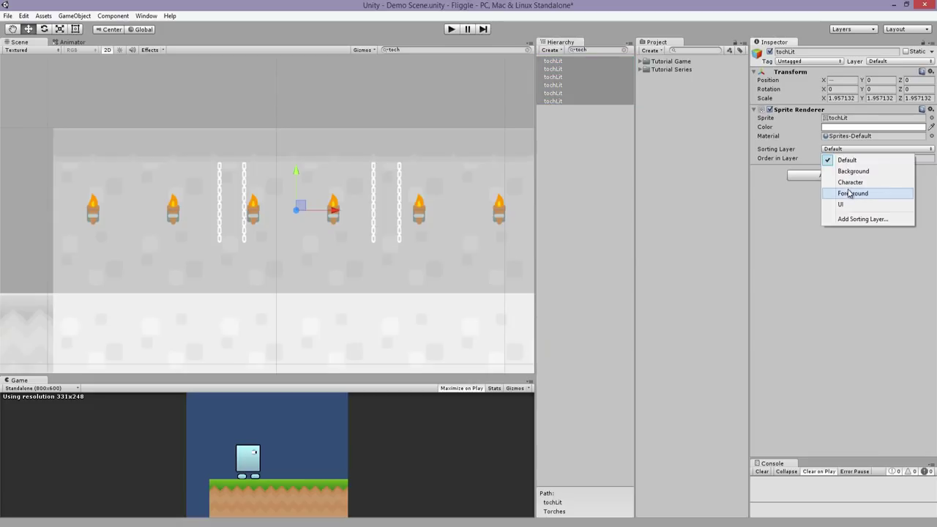
left_click(850, 182)
left_click(847, 158)
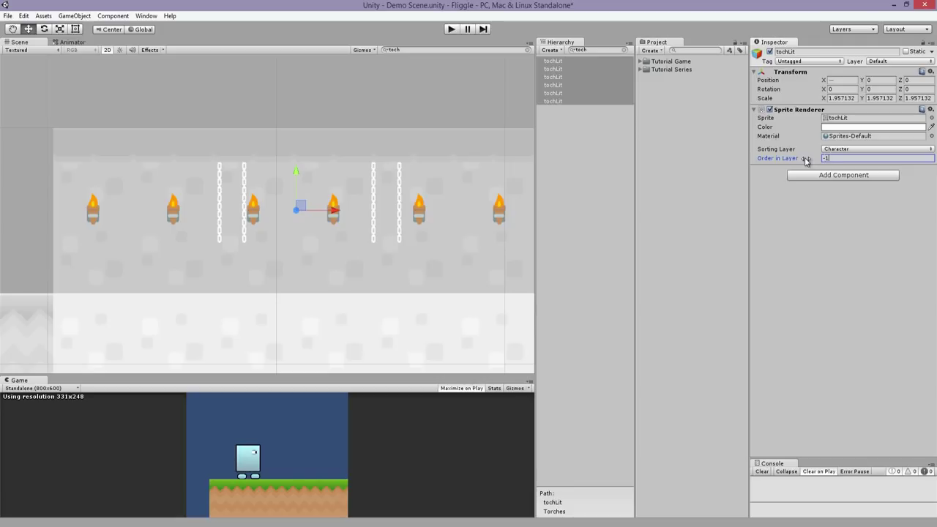
- Put the dark castle wall tiles, all castleMid and the castleCenter row beneath them, on the Character sorting layer with order in layer -11
left_click(510, 138)
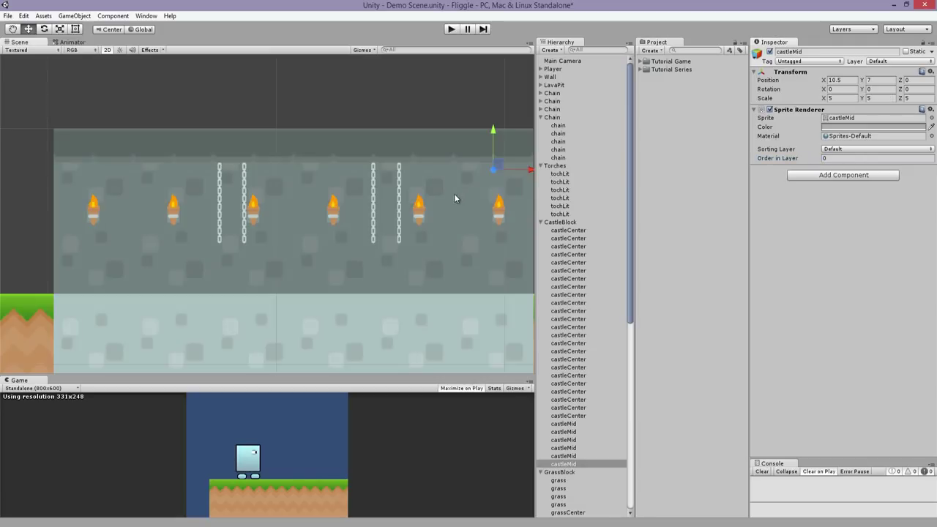
scroll(454, 194, "down", 1)
left_click(570, 425, "shift")
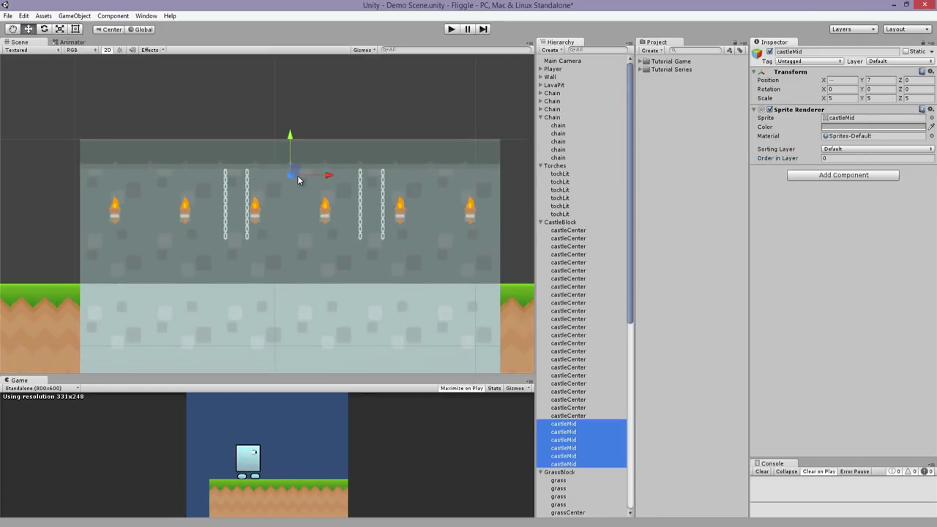
left_click_drag(297, 175, 342, 158)
key("ctrl+z")
left_click(468, 240, "shift")
left_click(401, 247, "shift")
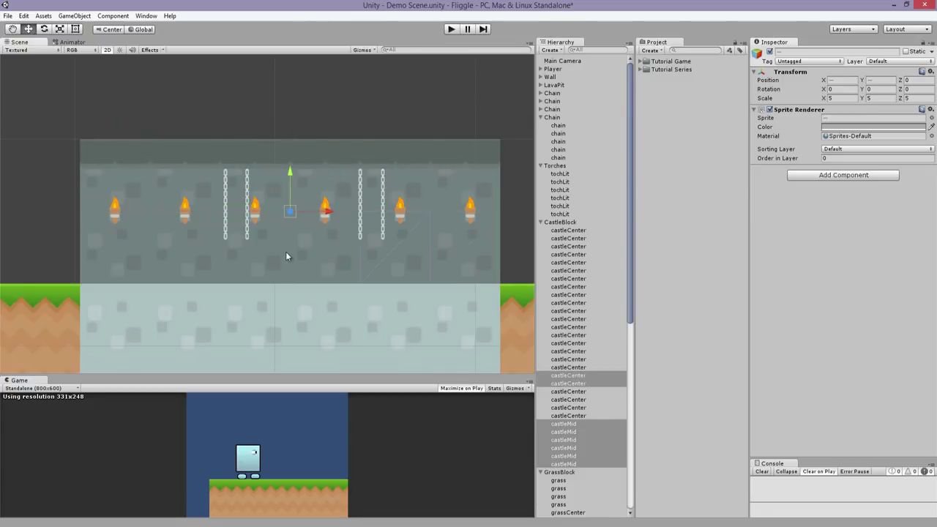
left_click(292, 253, "shift")
left_click(251, 257, "shift")
left_click(183, 252, "shift")
left_click(121, 247, "shift")
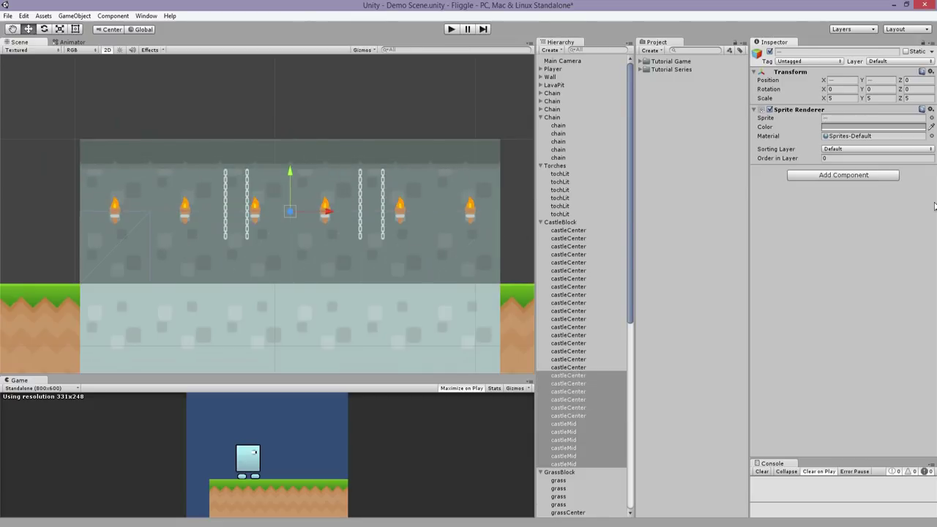
left_click(854, 150)
left_click(844, 165)
left_click(843, 158)
type("-")
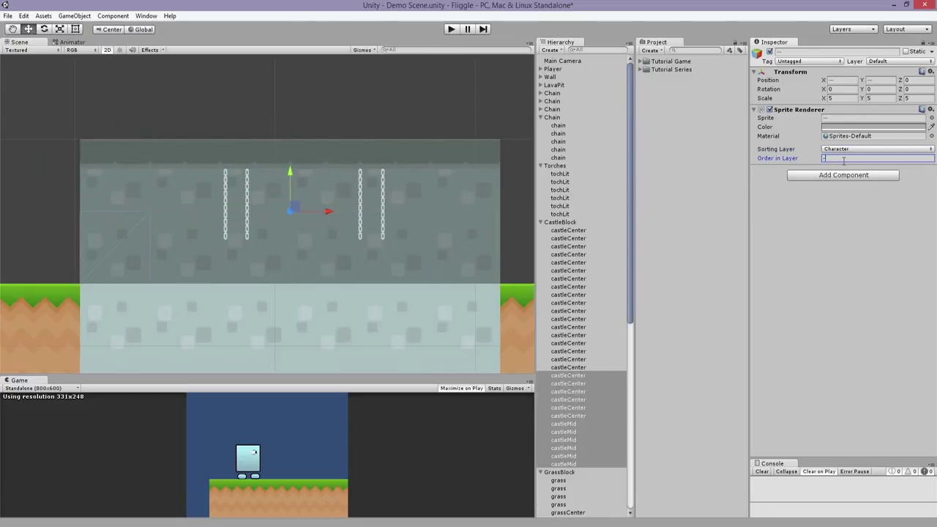
type("11")
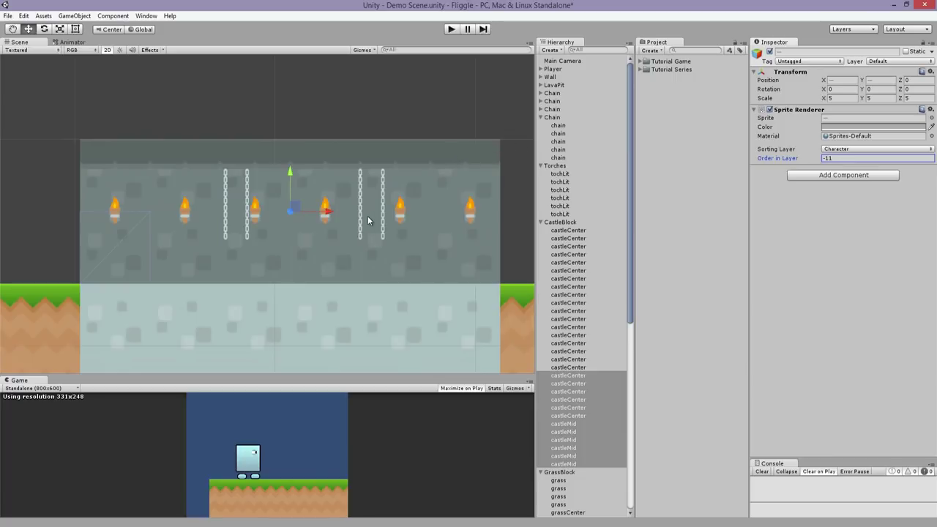
scroll(379, 246, "down", 2)
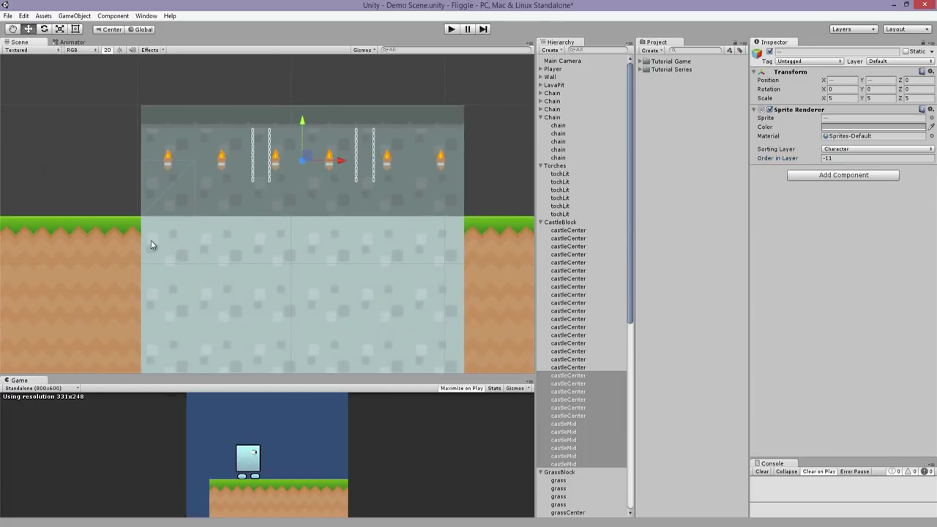
left_click(150, 241)
scroll(219, 238, "down", 1)
scroll(285, 241, "down", 2)
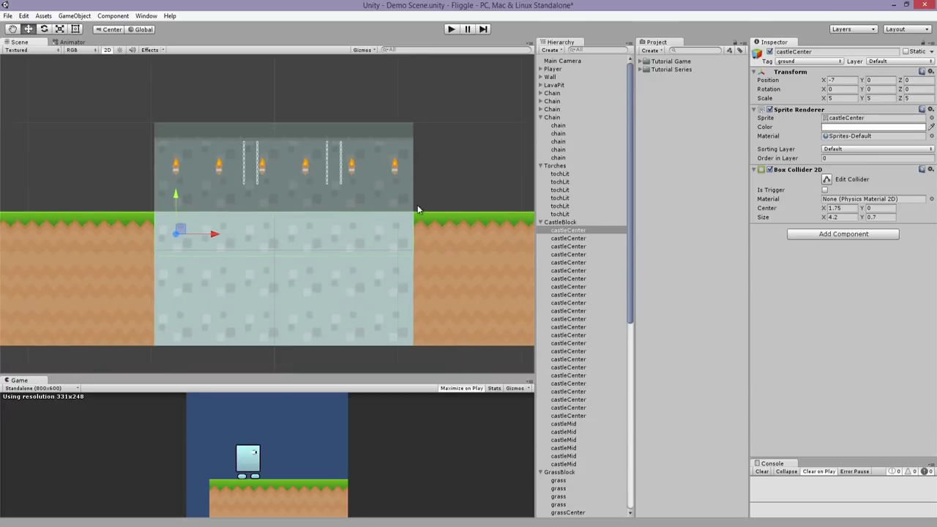
left_click_drag(419, 204, 135, 375)
scroll(374, 334, "down", 5)
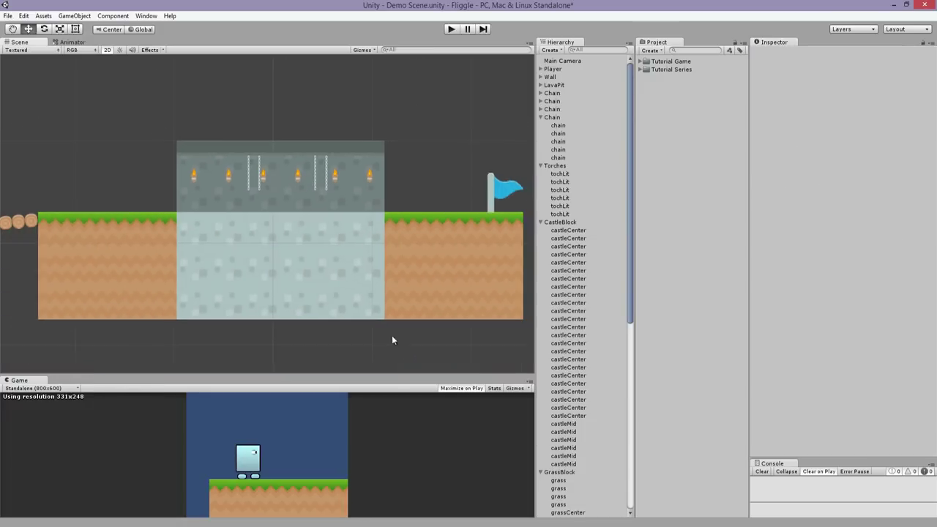
left_click_drag(391, 339, 120, 199)
- Put every castleCenter tile of the CastleBlock on the Character sorting layer, trying order in layer 5 and reverting that order
left_click(198, 231)
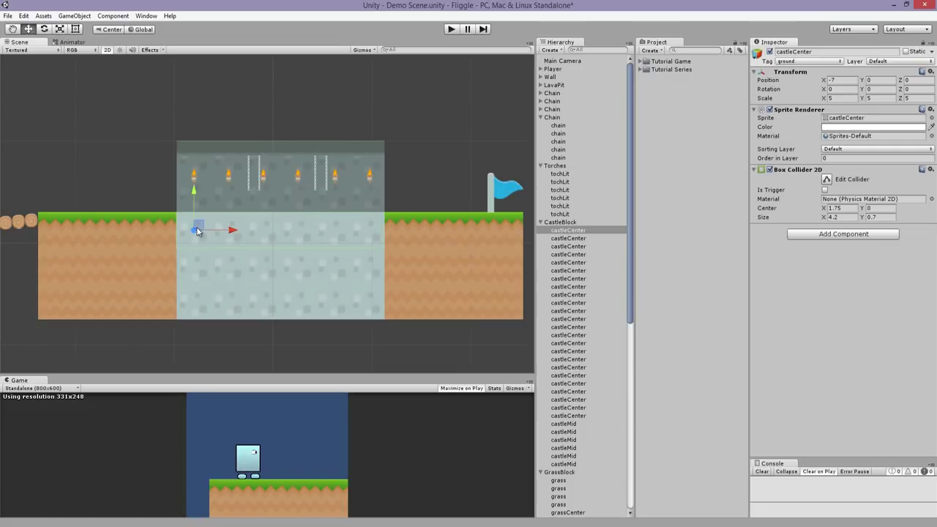
left_click(580, 414, "shift")
left_click(850, 150)
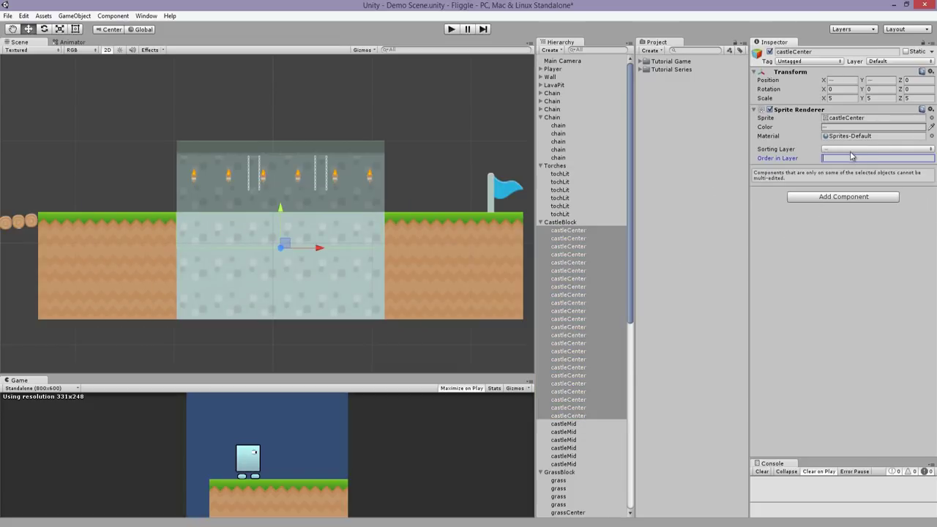
left_click(859, 183)
left_click(836, 158)
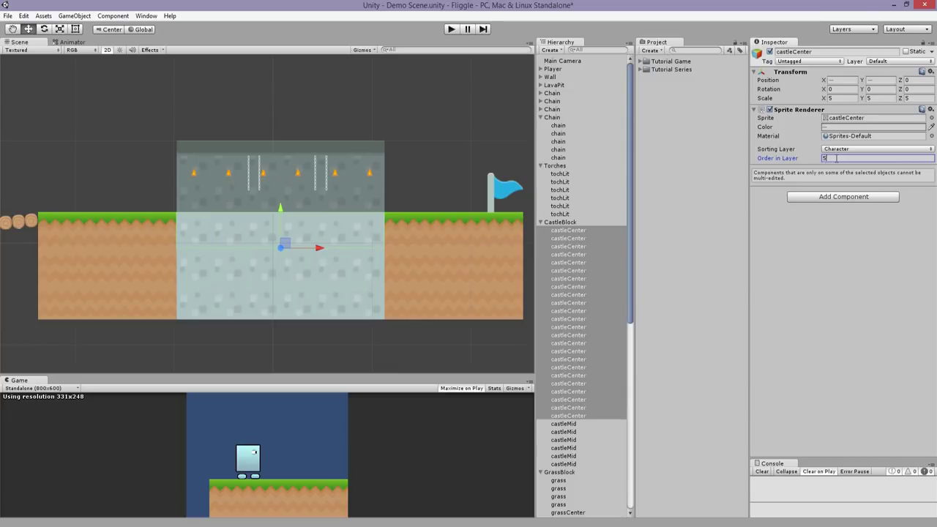
type("-11")
scroll(410, 205, "up", 4)
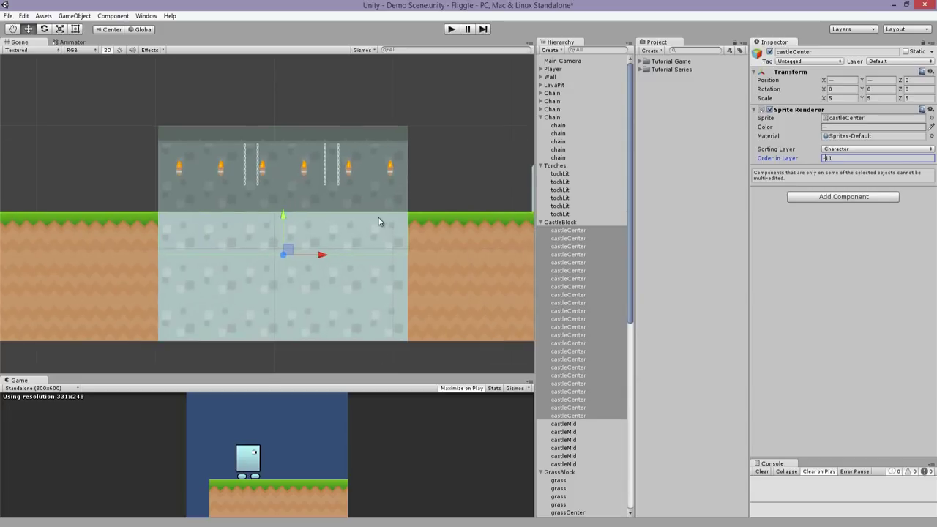
- Set the order in layer of the castleCenter tiles in the top row of the castle floor to 5
left_click(377, 208)
left_click(360, 195)
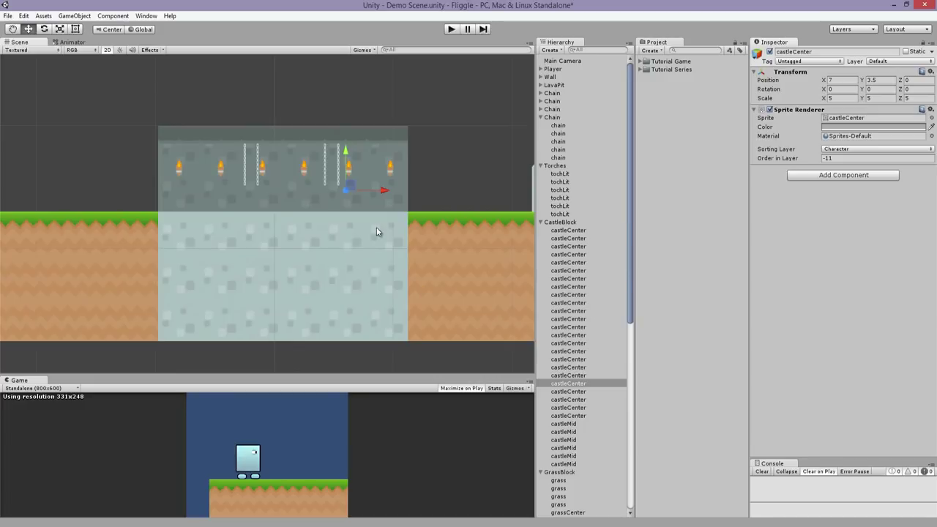
left_click(377, 227)
left_click(356, 231, "shift")
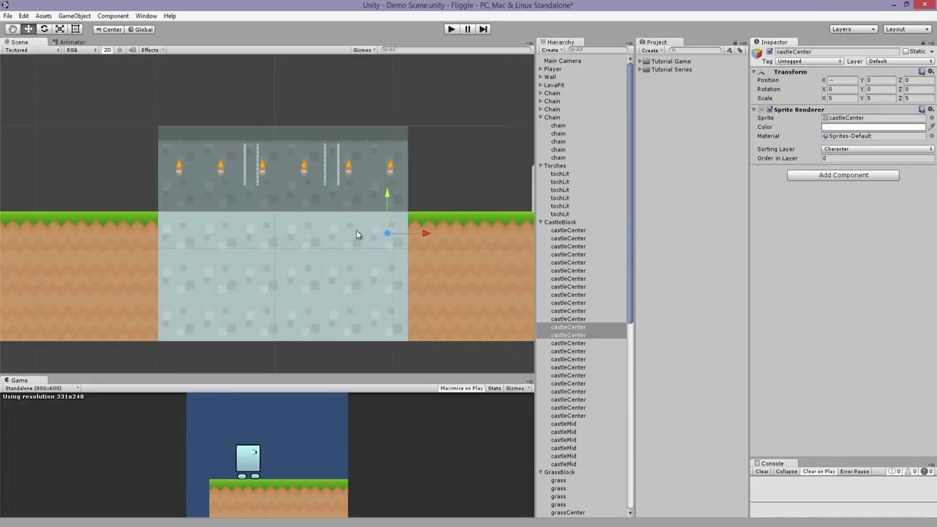
left_click(319, 235, "shift")
left_click(271, 234, "shift")
left_click(174, 227, "shift")
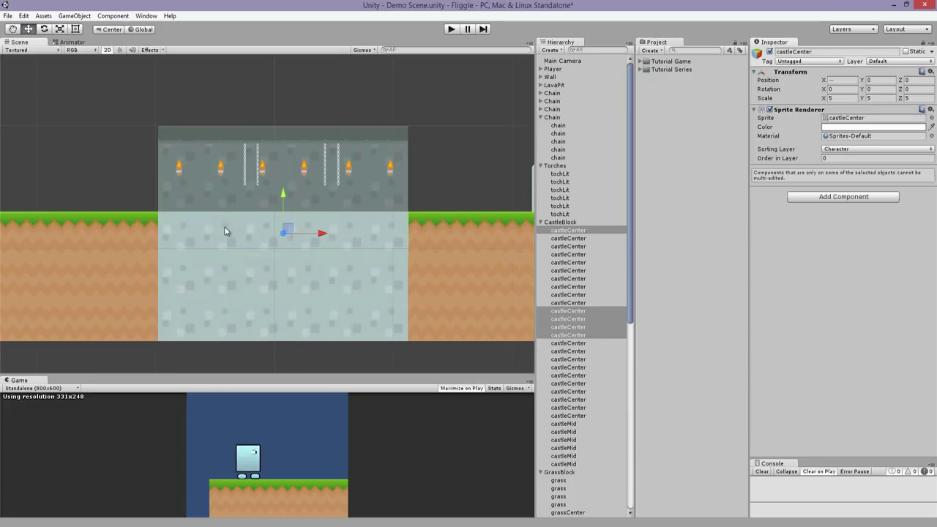
left_click(224, 228, "shift")
mouse_move(292, 230)
left_mouse_down()
mouse_move(257, 260)
mouse_move(302, 232)
left_mouse_up()
key("ctrl+z")
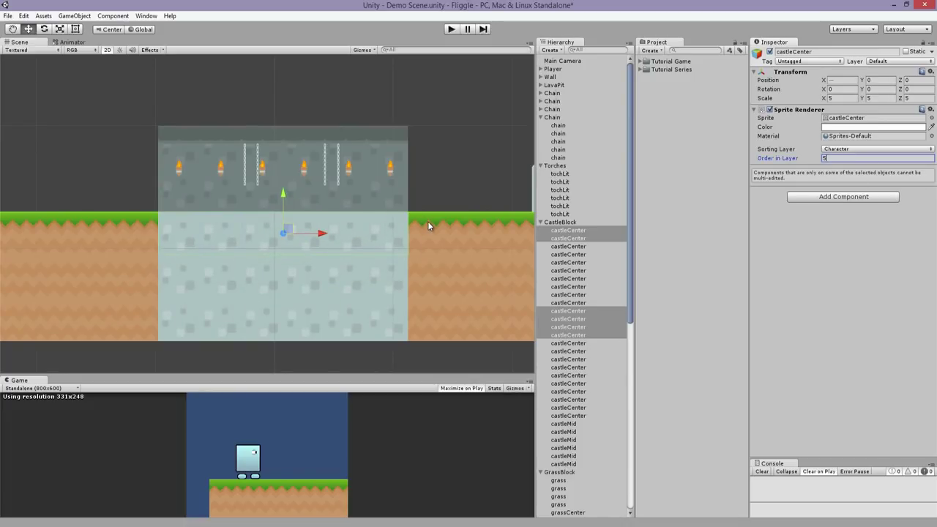
- Rotate the three bridgeLogs pieces of the log bridge slightly and set their Box Collider 2D X size to 0.85
scroll(427, 219, "down", 5)
middle_click_drag(425, 216, 505, 232)
middle_click_drag(173, 221, 173, 222)
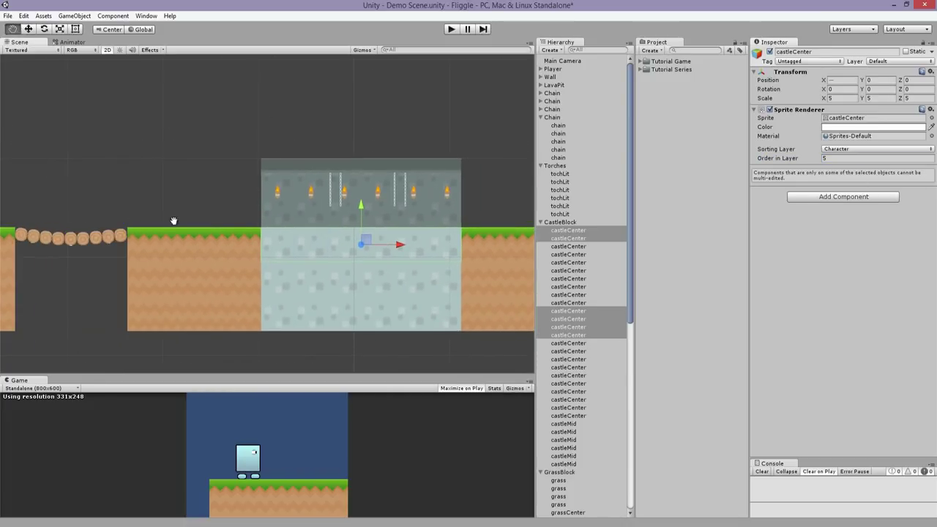
scroll(174, 221, "up", 4)
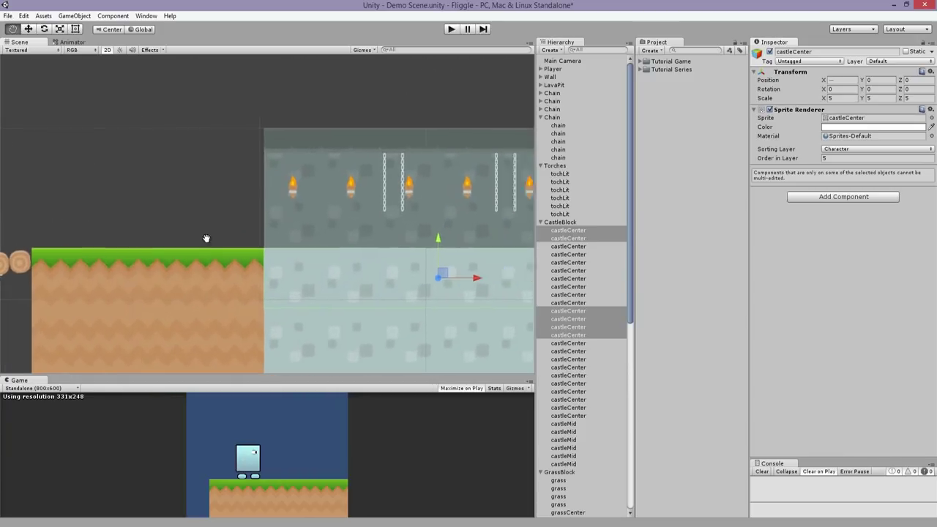
middle_click_drag(206, 239, 436, 220)
middle_click_drag(184, 255, 622, 277)
mouse_move(205, 286)
middle_mouse_down()
mouse_move(679, 270)
mouse_move(139, 284)
middle_mouse_up()
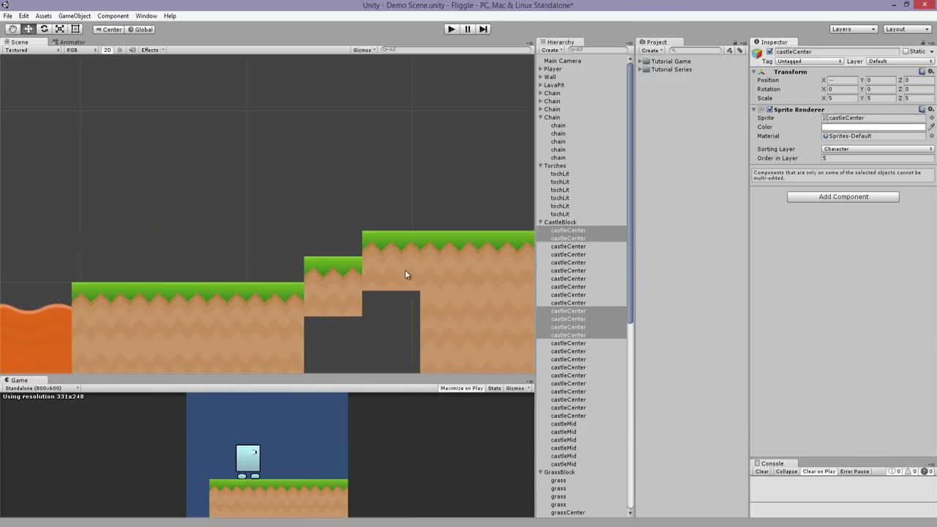
middle_click_drag(405, 275, 181, 259)
middle_click_drag(512, 254, 293, 253)
left_click(292, 253)
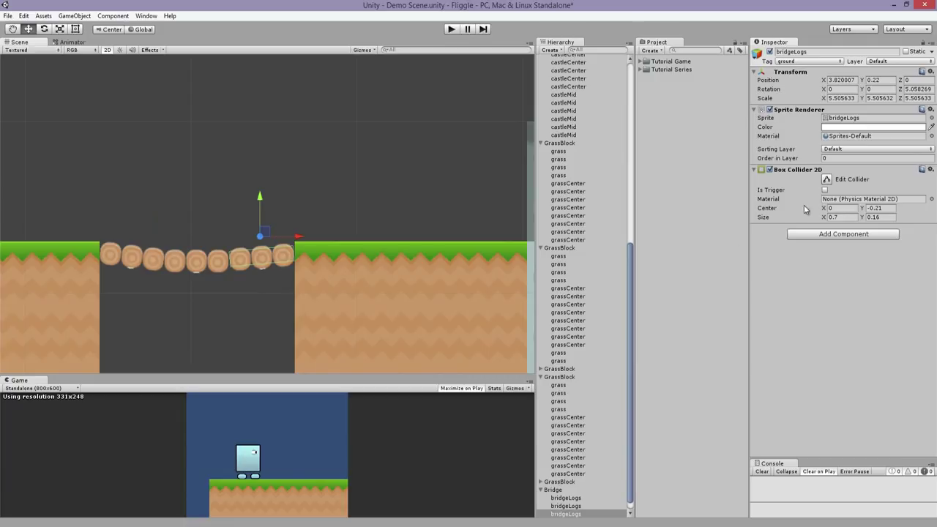
left_click(200, 253, "shift")
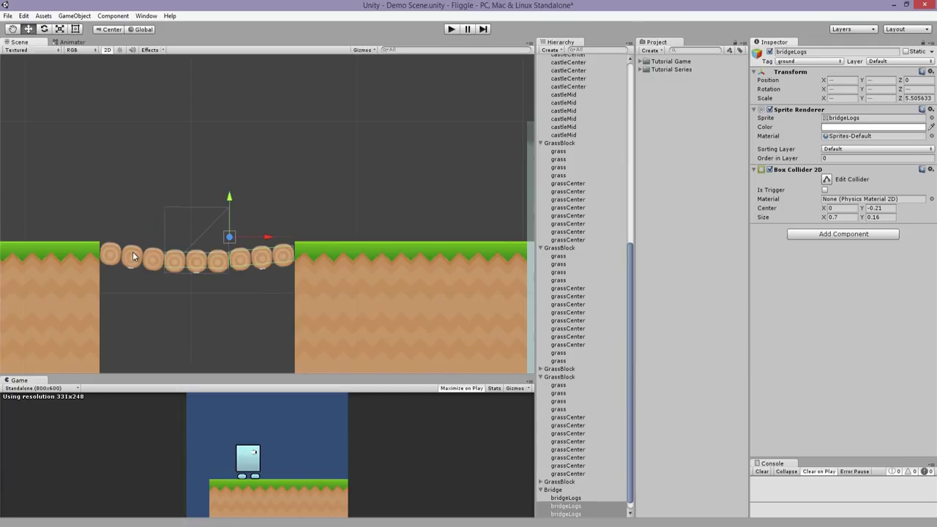
left_click(133, 251, "shift")
key("e")
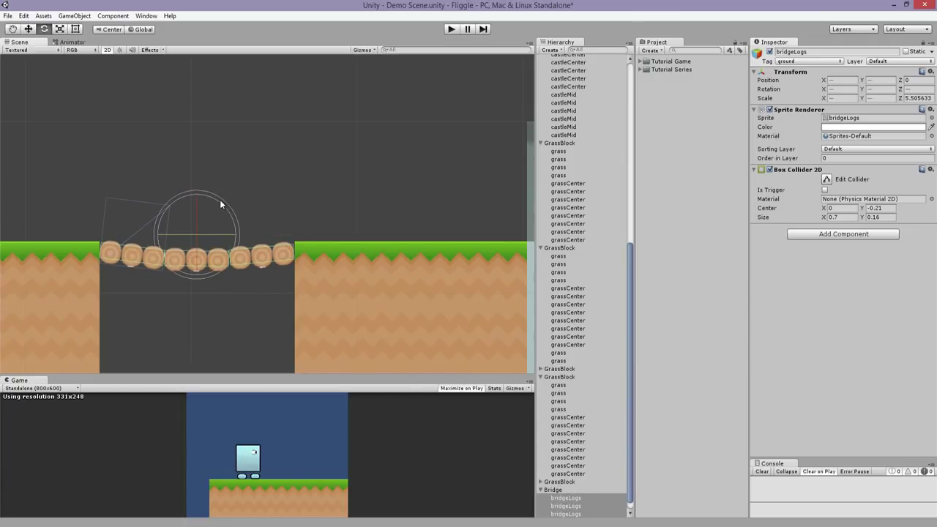
left_click_drag(220, 200, 224, 203)
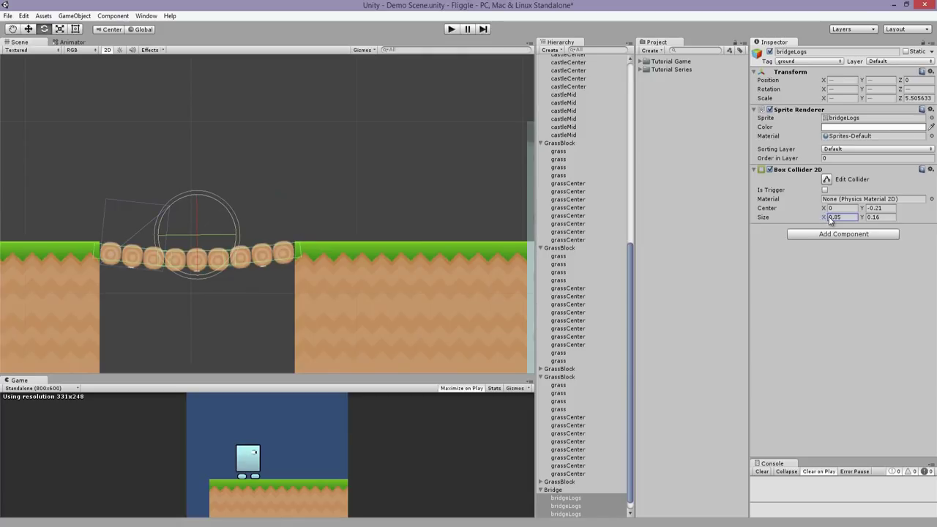
- Raise the three bridgeLogs pieces slightly between the two grass blocks and deselect them
key("w")
left_click_drag(196, 197, 196, 196)
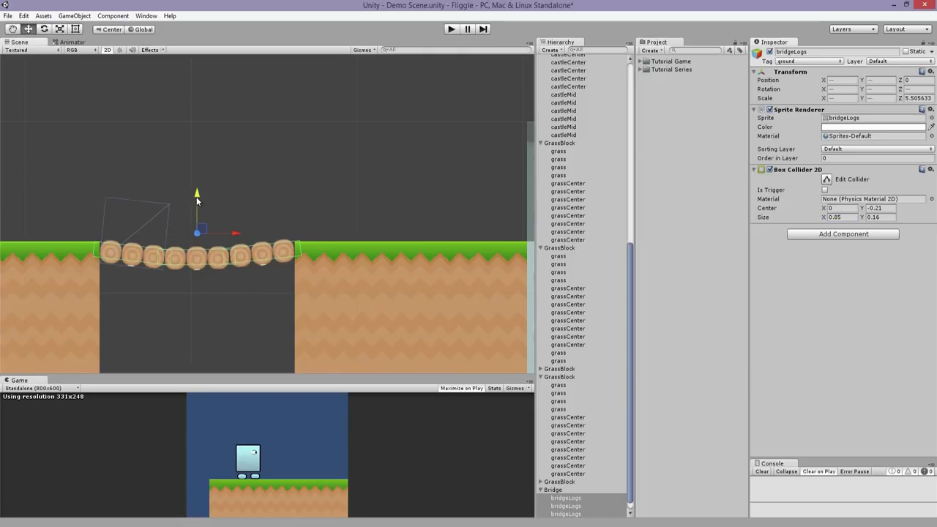
left_click(293, 193)
- Place the bush sprite from Tutorial Game's Textures/Items folder on the first grass block, between the player and the locked blocks
scroll(175, 215, "down", 10)
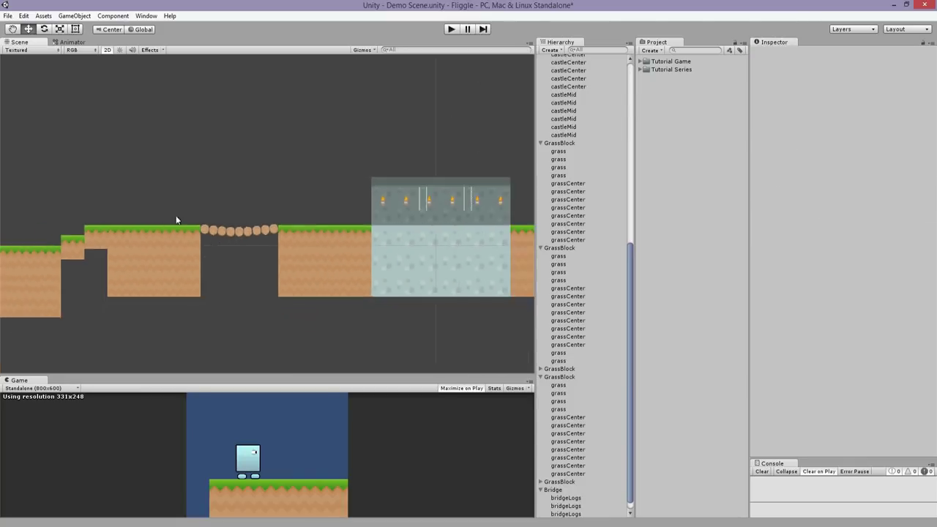
middle_click_drag(188, 215, 441, 206)
middle_click_drag(241, 238, 348, 247)
scroll(349, 251, "up", 4)
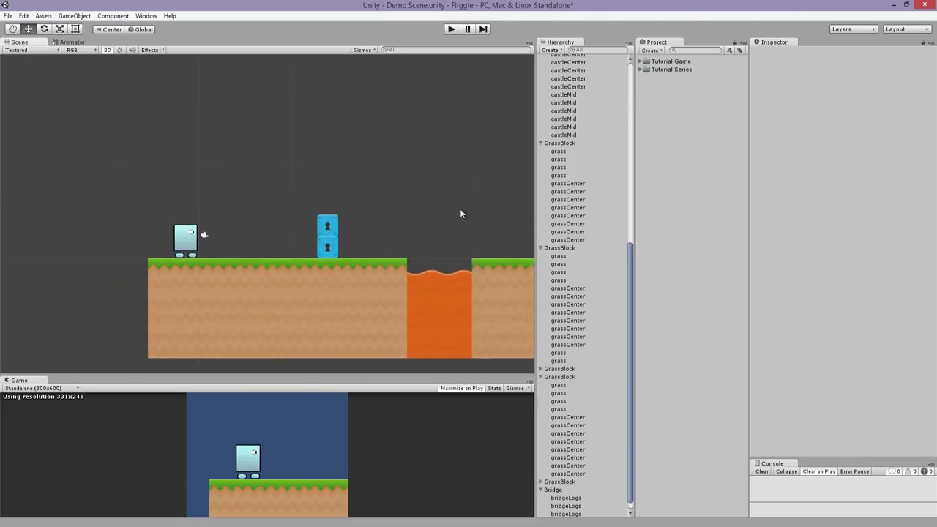
left_click(641, 61)
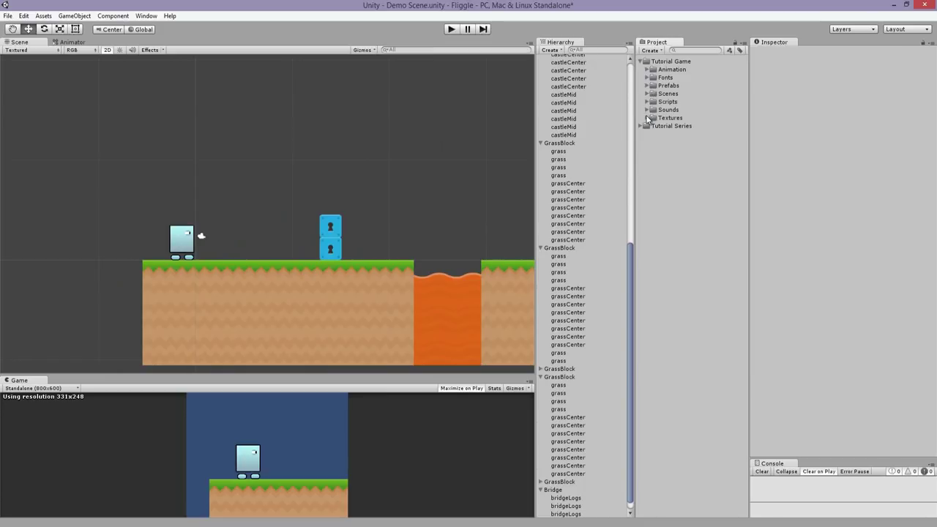
left_click(647, 118)
left_click(654, 142)
left_click_drag(678, 166, 223, 212)
scroll(218, 237, "up", 2)
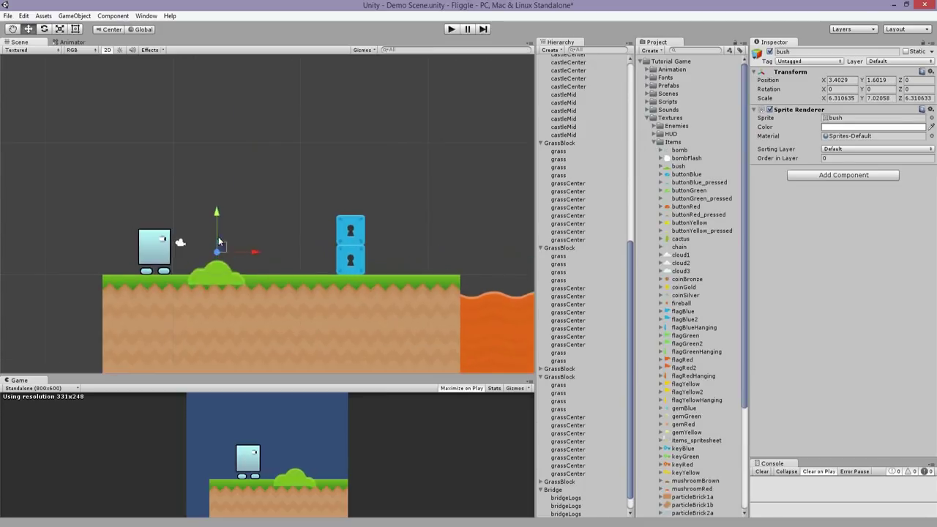
- Put the bush on the Character sorting layer with order in layer -5
left_click(876, 148)
left_click(851, 182)
left_click(871, 158)
type("-5")
- Duplicate the bush and move the copy between the locked blocks and the lava pit
key("ctrl+d")
left_click_drag(194, 244, 440, 243)
scroll(436, 237, "down", 3)
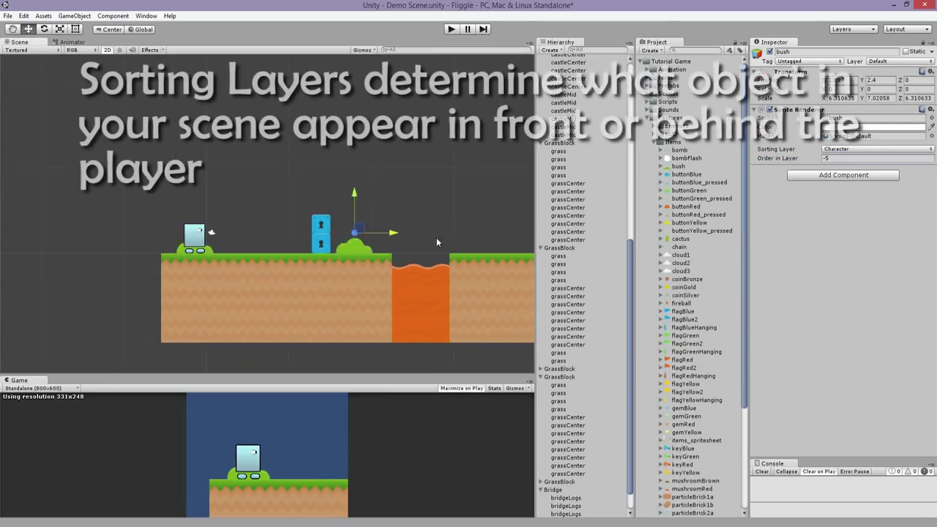
- Select the small plant on the first grass block, between the player and the locked blocks
middle_click_drag(436, 237, 191, 234)
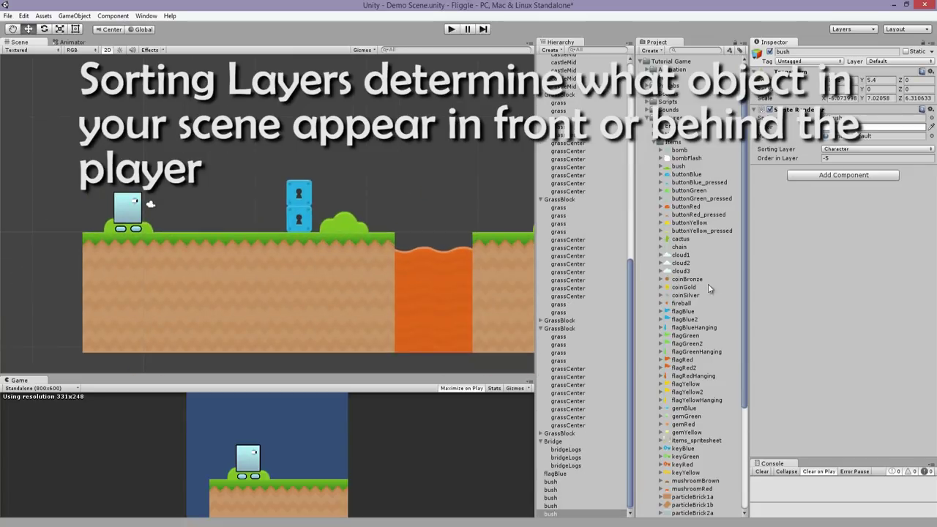
scroll(708, 288, "down", 5)
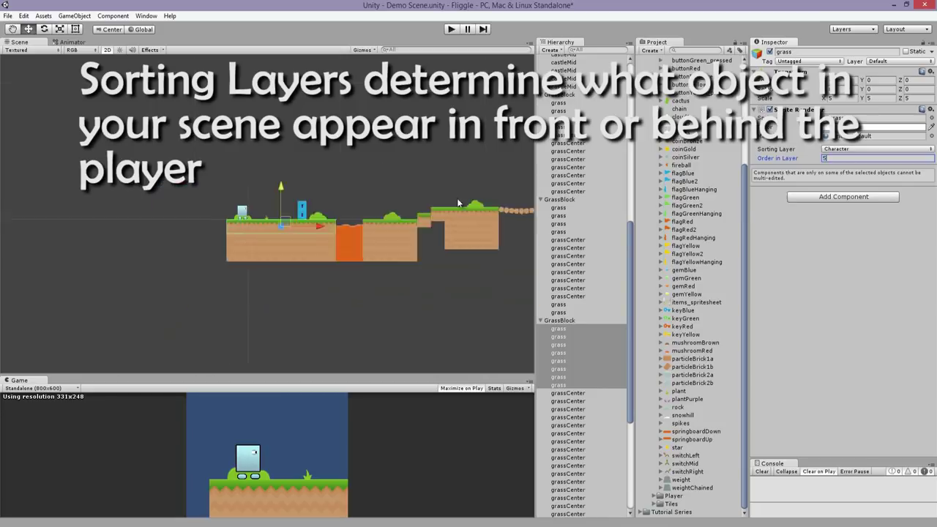
scroll(264, 219, "up", 8)
left_click(298, 223)
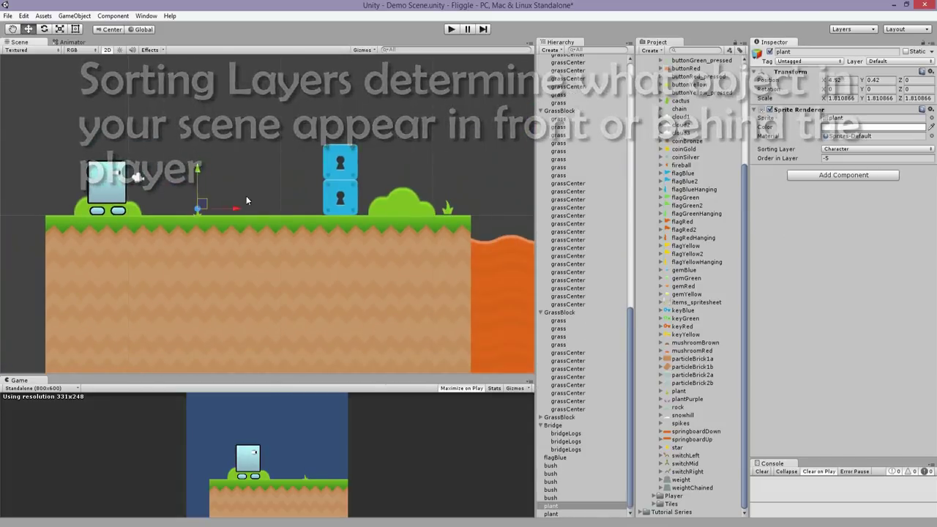
- Duplicate the plant to add copies further along the grass blocks
key("ctrl+d")
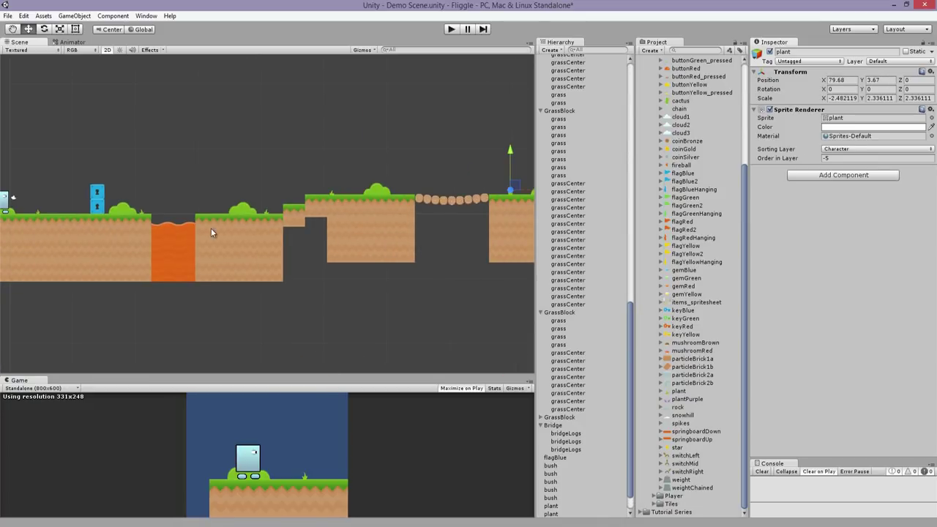
- For the four grass tiles just beyond the lava pit, set Sorting Layer to Character and Order in Layer to 5
left_click(211, 226)
key("f")
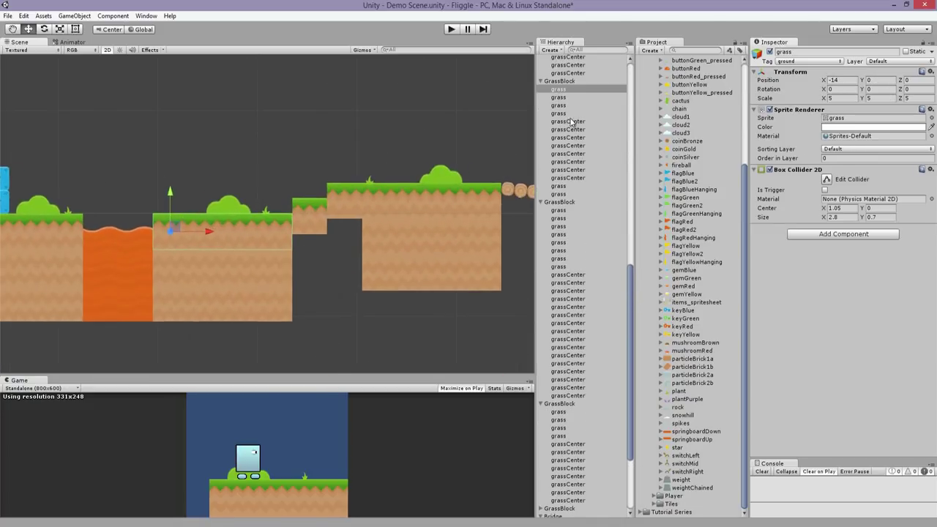
left_click(570, 113, "shift")
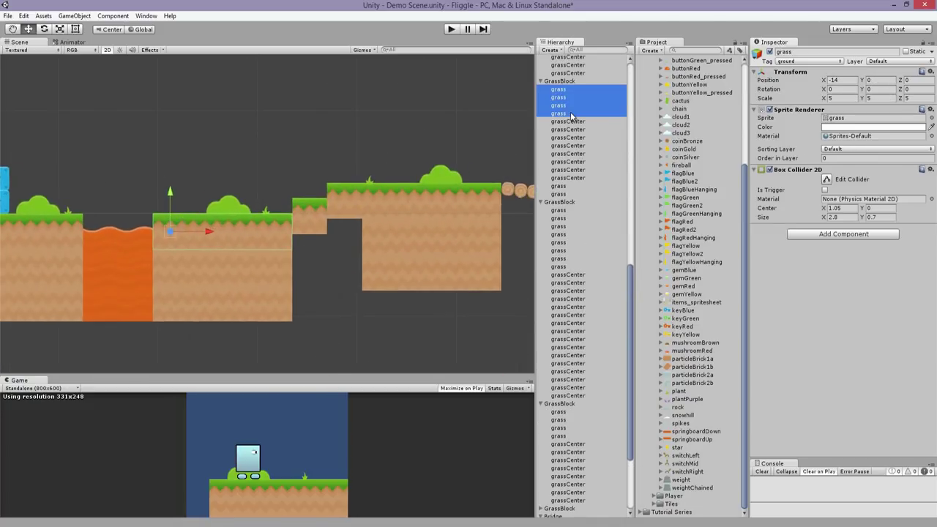
left_click(855, 150)
left_click(849, 176)
key("Tab")
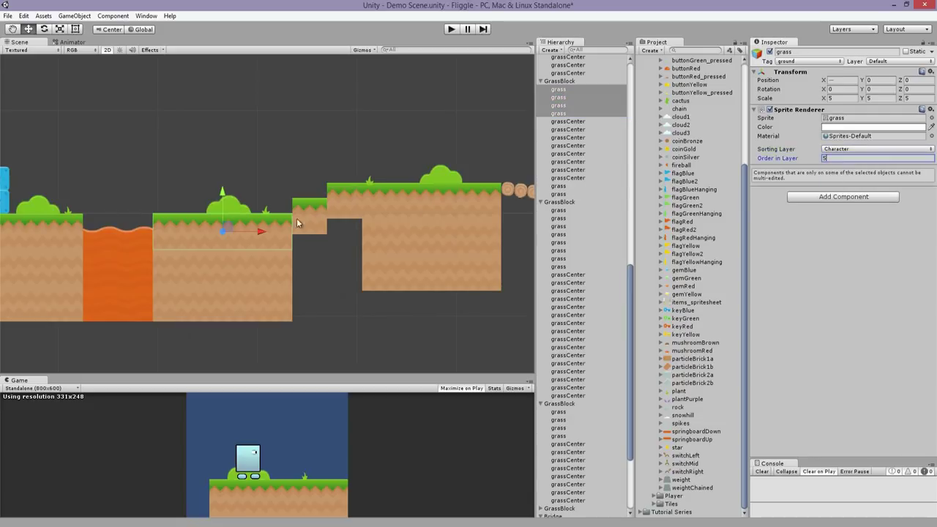
type("5")
- Select the raised grass tiles between the stepped block and the bridge
left_click(297, 218)
left_click(351, 189, "shift")
left_click(422, 194, "shift")
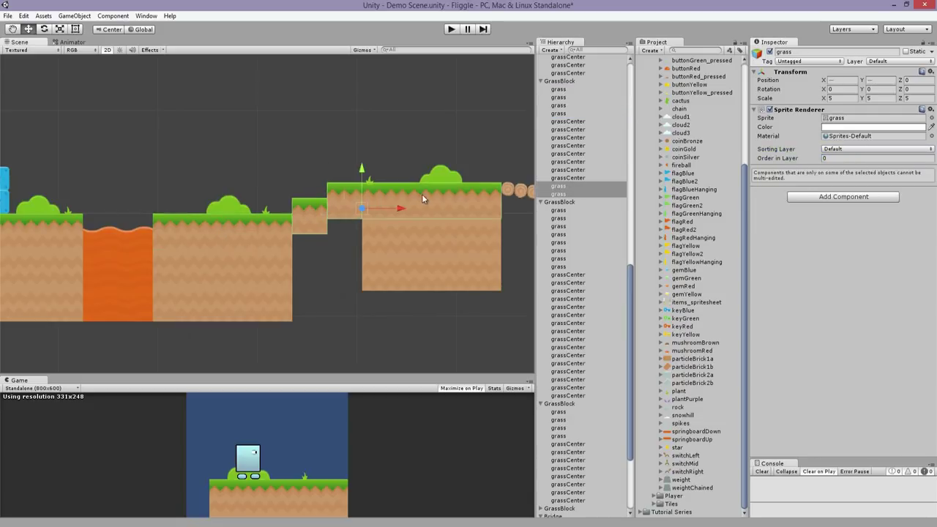
middle_click_drag(351, 199, 268, 198)
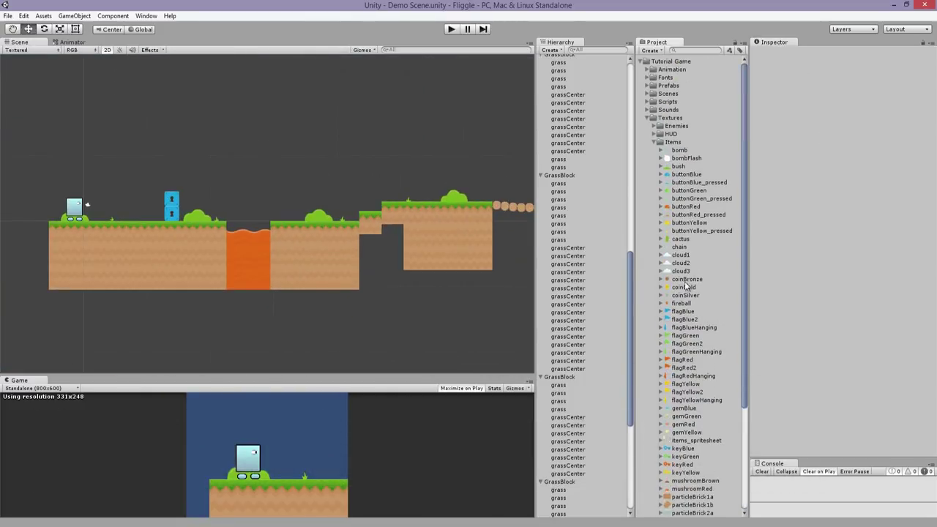
key("ctrl+p")
key("Left")
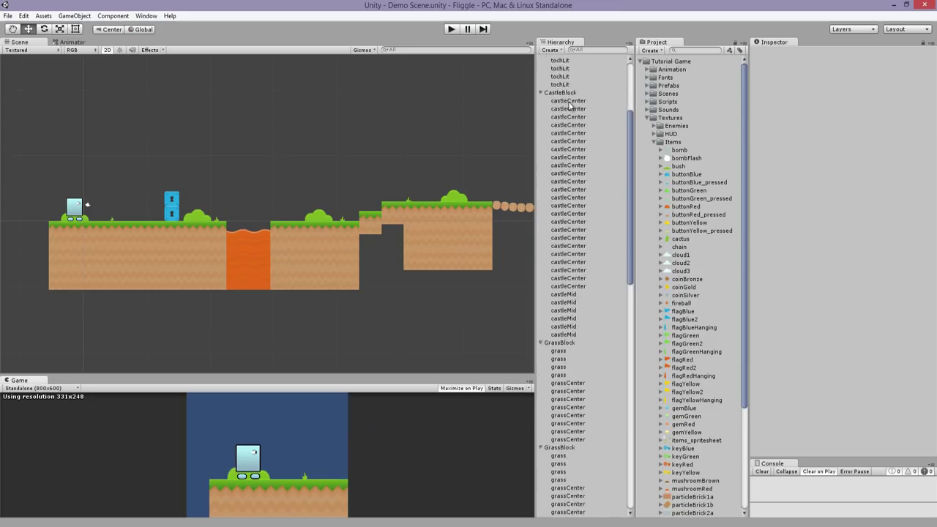
key("ctrl+p")
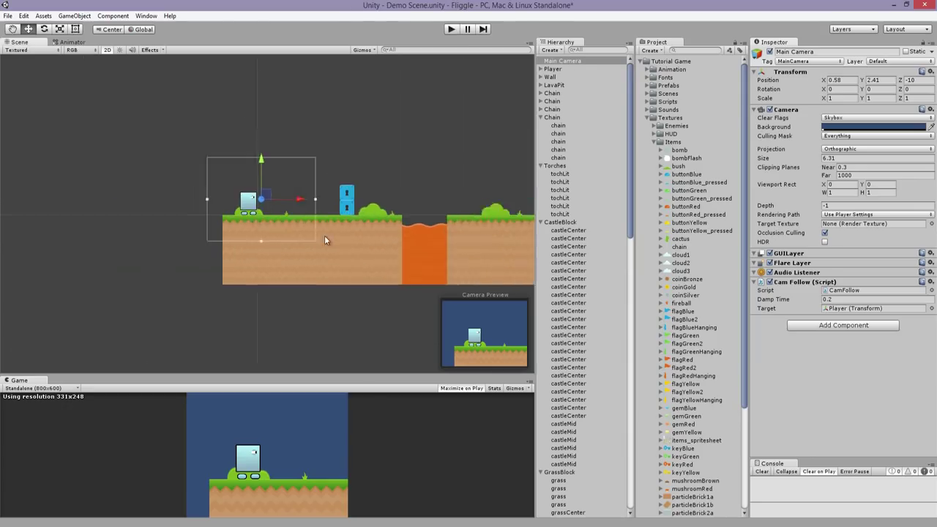
- Add the fence sprite on the grass beside the small plant, scaled to about 3.57, on the Character sorting layer
left_click(655, 158)
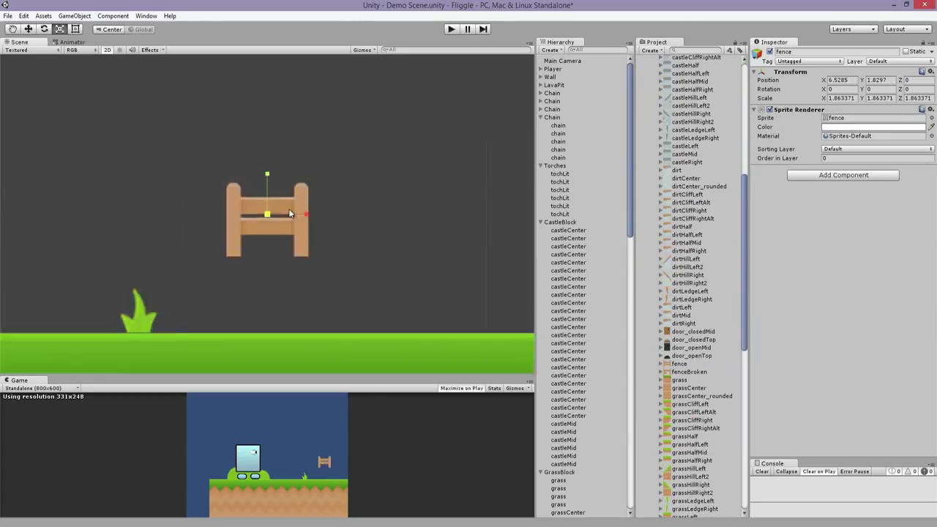
scroll(288, 209, "down", 3)
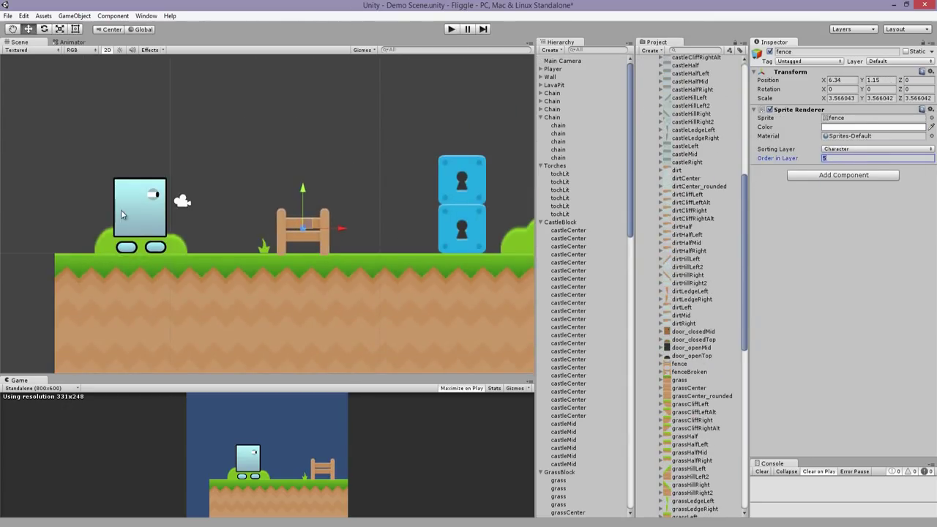
- Check the sorting order of the player's foot sprite and set the fence's Order in Layer to 4
left_click(122, 214)
left_click(570, 92)
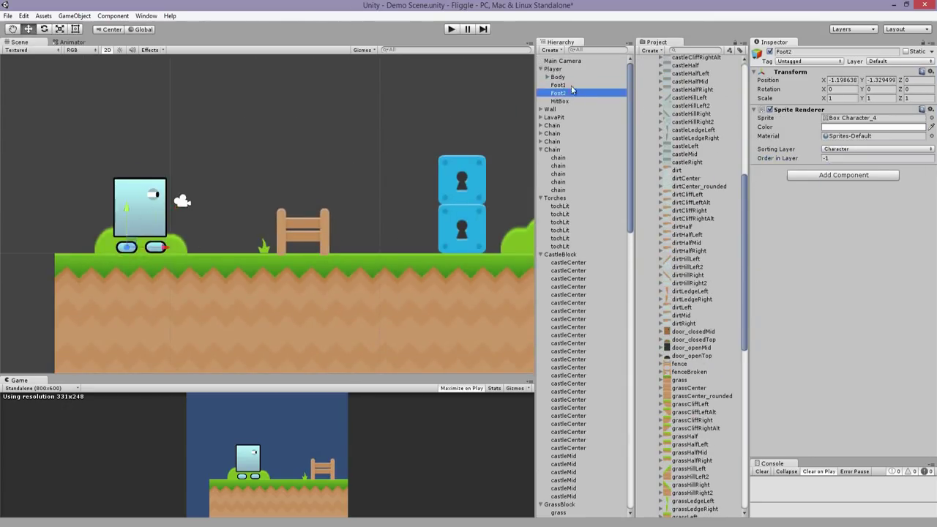
left_click(303, 223)
left_click(864, 158)
type("4")
- Duplicate the fence twice and line up the copies at X 8.41 and X 10.5 as one continuous fence
key("ctrl+d")
left_click_drag(344, 230, 389, 233)
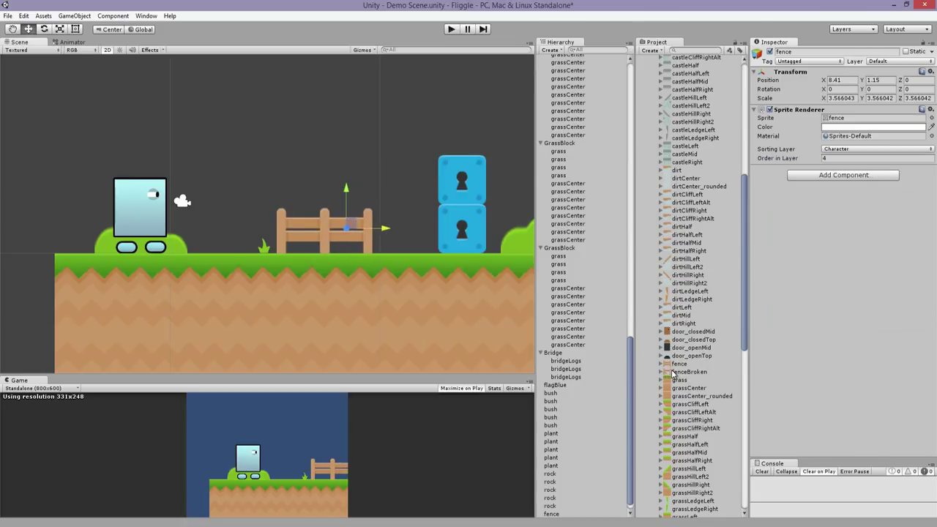
middle_click_drag(381, 229, 393, 229)
key("f")
key("ctrl+d")
left_click_drag(304, 217, 406, 217)
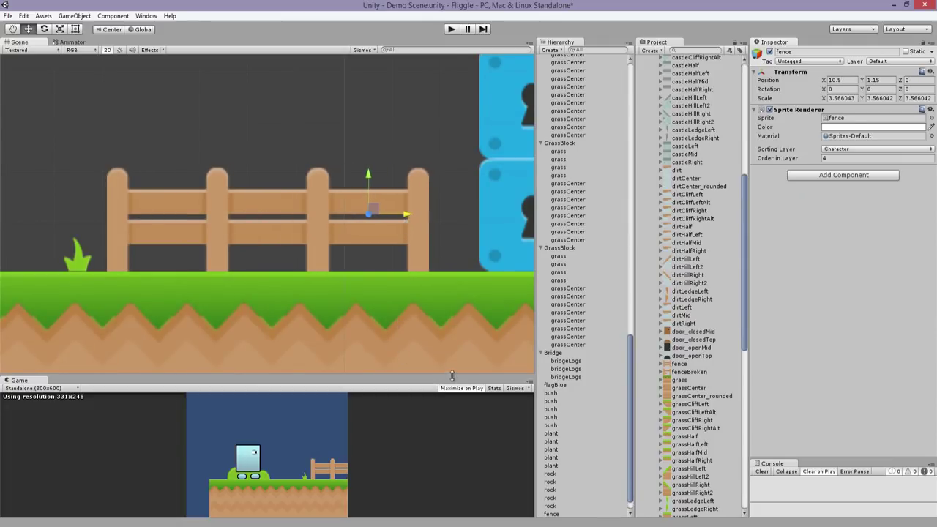
- Play-test the scene by walking the player past the fence and the lock blocks, and stop the game
left_click(451, 30)
key("Right")
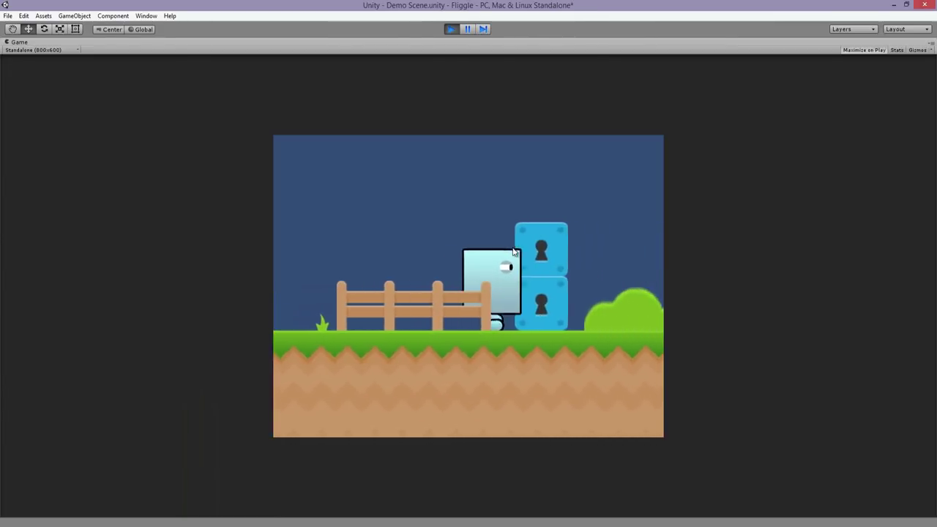
key("Left")
key("Right")
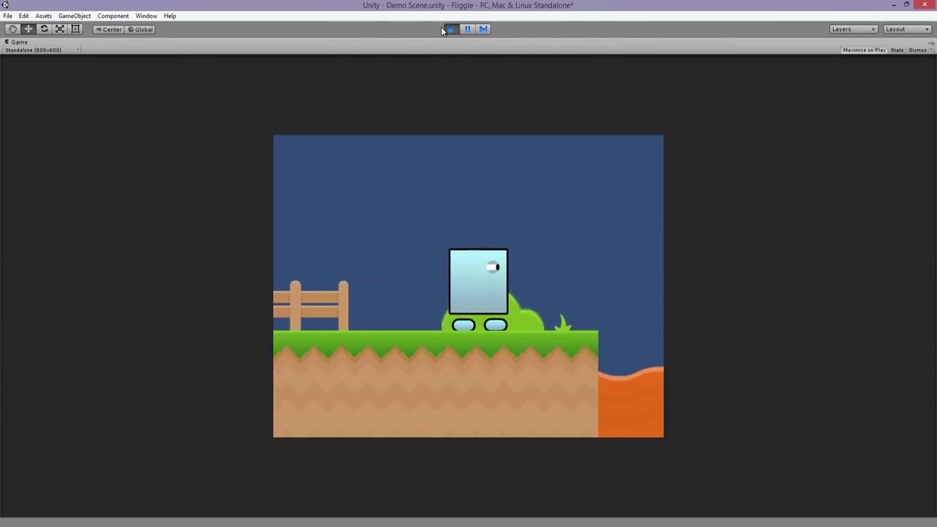
left_click(445, 30)
- Set both blue lock blocks to the Character sorting layer with Order in Layer 5
middle_click_drag(330, 218, 178, 218)
left_click(339, 190)
left_click(340, 92, "shift")
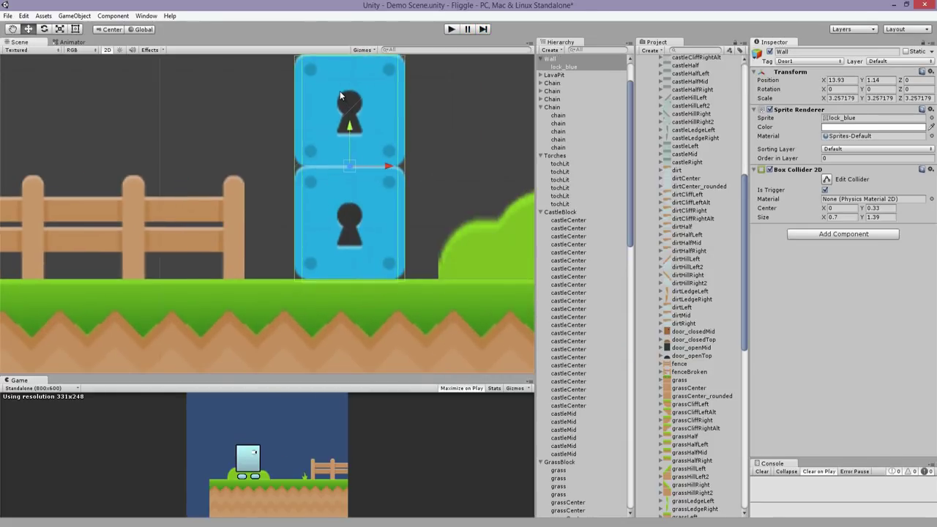
left_click(876, 149)
left_click(848, 181)
left_click(871, 158)
type("5")
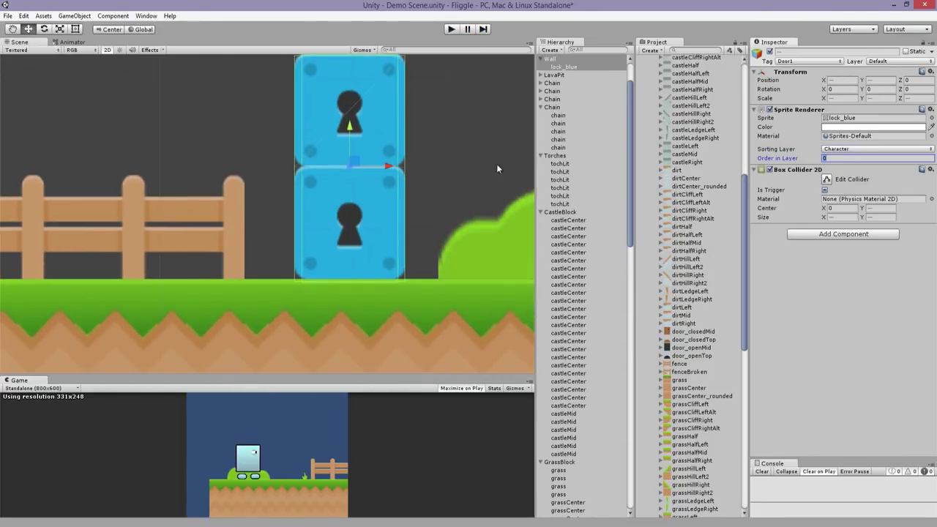
scroll(359, 155, "down", 2)
scroll(359, 157, "down", 3)
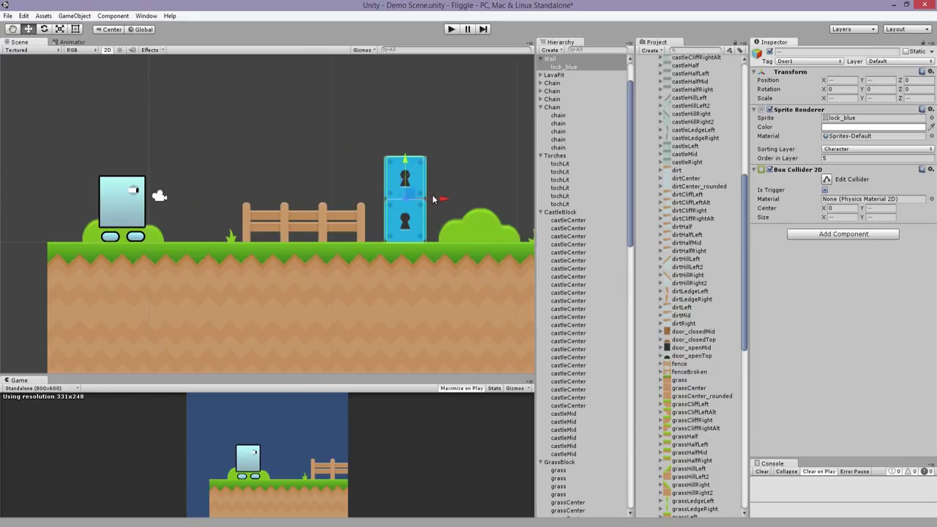
scroll(271, 178, "down", 3)
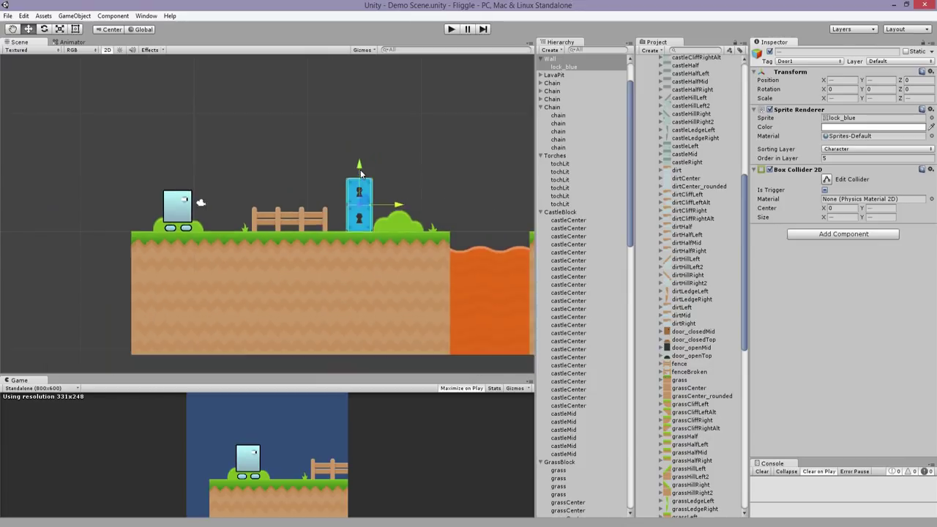
- Collapse the expanded Chain, Torches, CastleBlock, GrassBlock and Bridge groups in the scene hierarchy
scroll(271, 178, "up", 1)
left_click(273, 177)
scroll(554, 108, "up", 2)
left_click(541, 157)
left_click(541, 166)
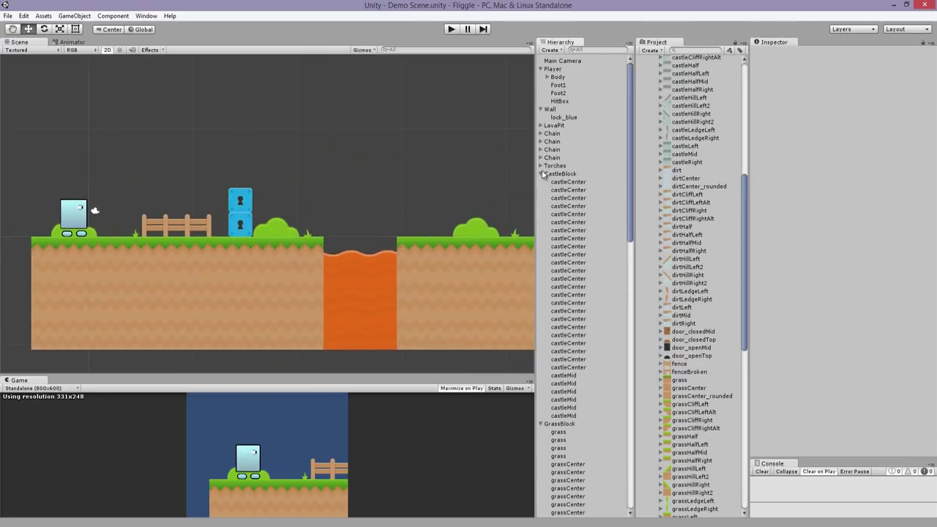
left_click(542, 174)
left_click(542, 182)
left_click(542, 189)
left_click(541, 198)
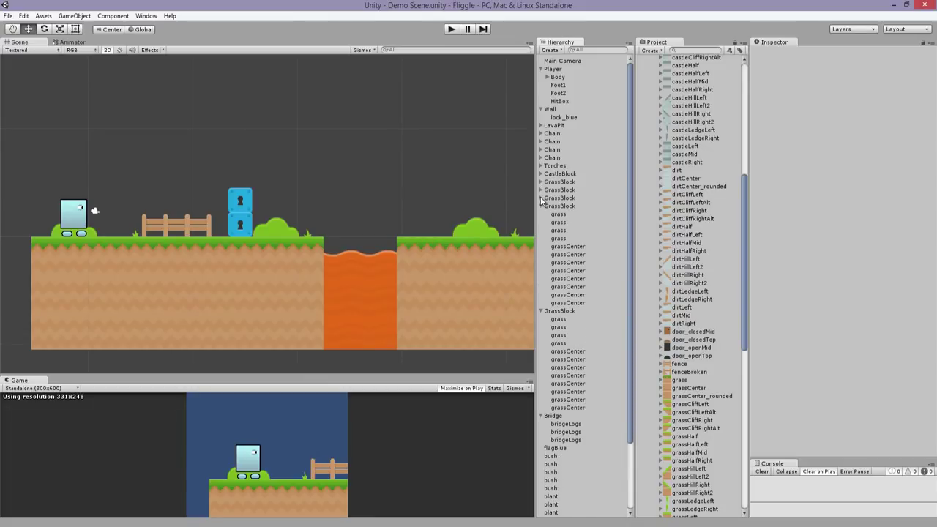
left_click(542, 206)
left_click(542, 213)
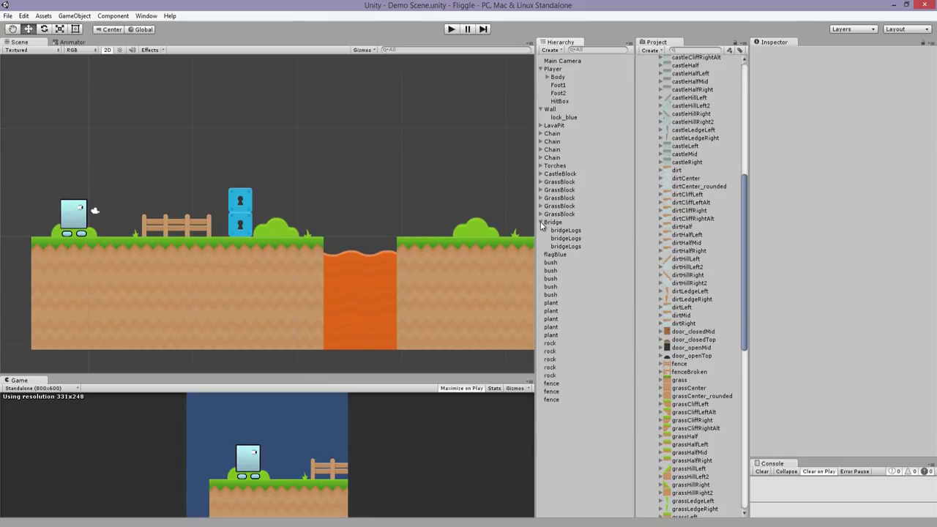
left_click(541, 222)
- Create an empty game object at the bush beyond the lava pit and name it Bushes
double_click(567, 254)
left_click(74, 15)
left_click(84, 24)
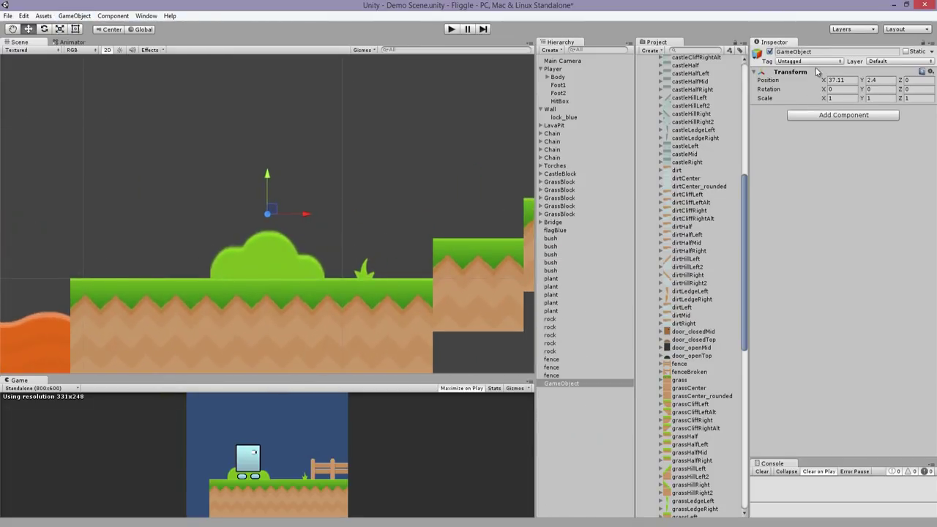
left_click(820, 51)
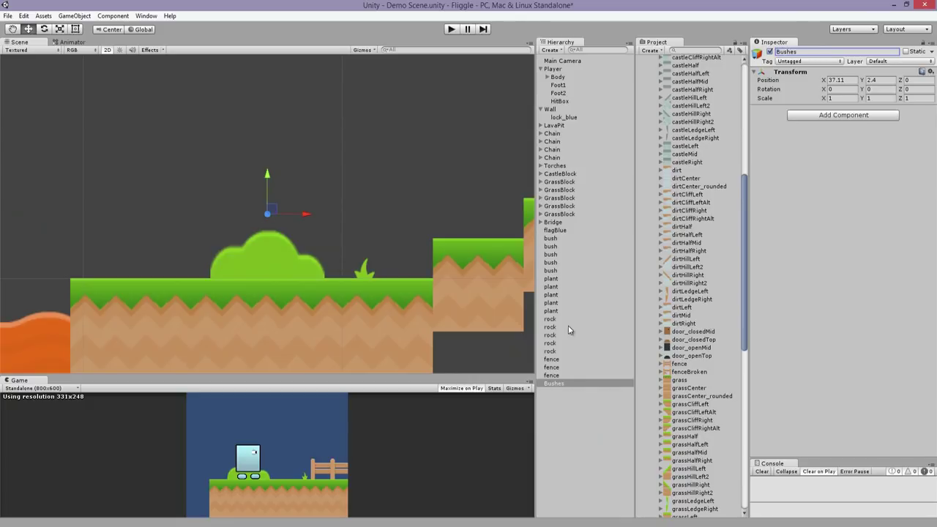
- Parent all five bush objects to Bushes and collapse the group
left_click(559, 270)
left_click(564, 239, "shift")
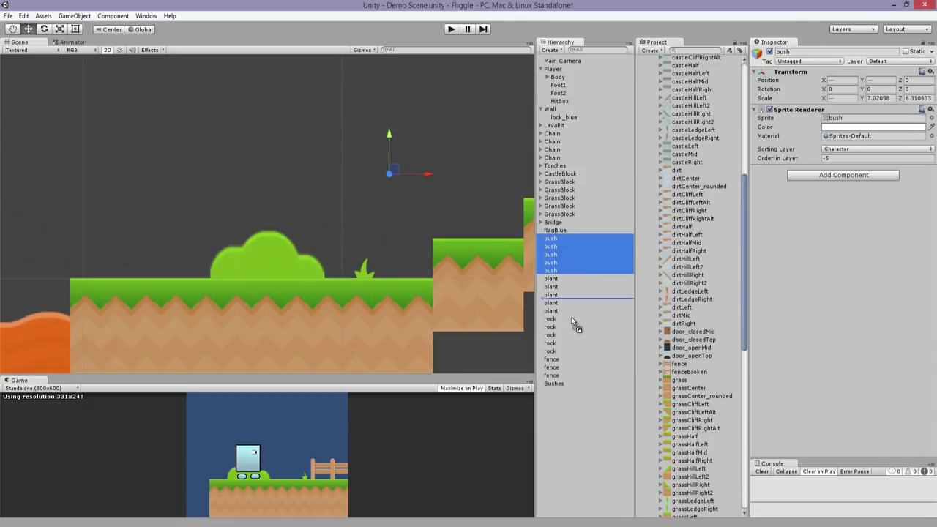
left_click_drag(572, 317, 572, 381)
left_click(542, 343)
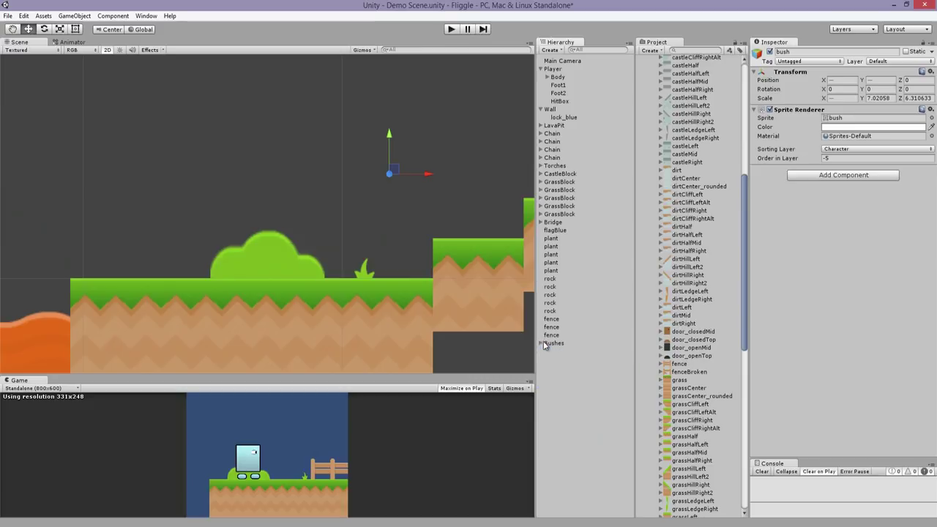
- Create an empty game object at the third plant's position and name it Plant
double_click(562, 254)
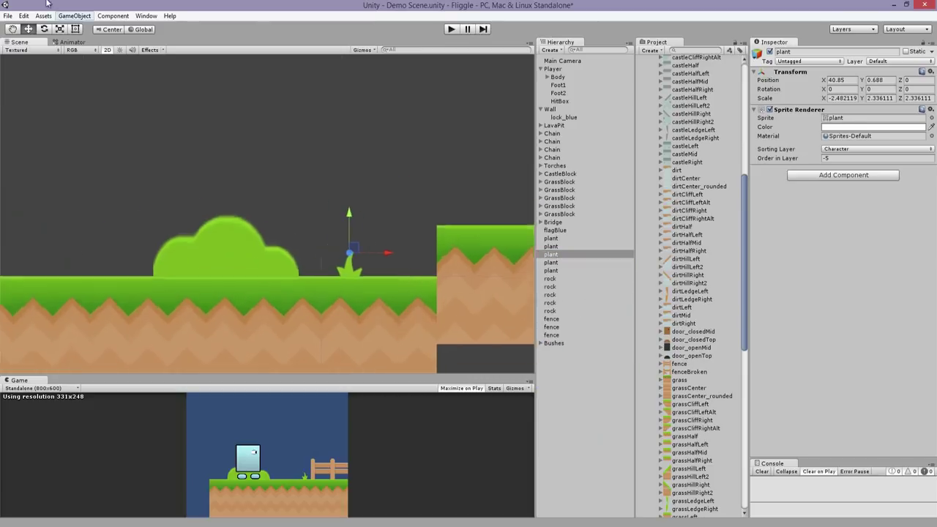
left_click(75, 16)
left_click(81, 23)
left_click(875, 53)
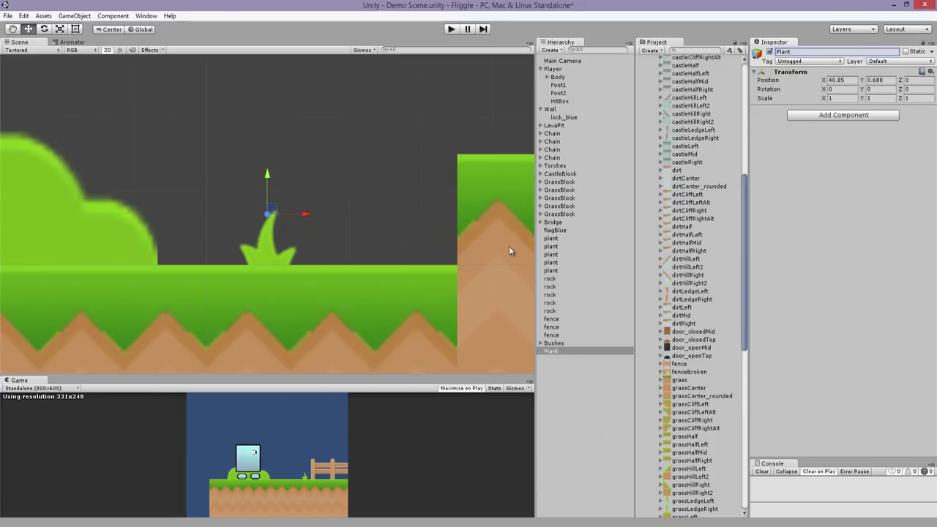
- Parent all five plant objects to the empty Plant object
left_click(556, 270)
left_click(562, 237, "shift")
left_click_drag(562, 238, 564, 350)
- Create an empty game object at the second rock's position and name it Rocks
left_click(556, 247)
key("f")
left_click(75, 15)
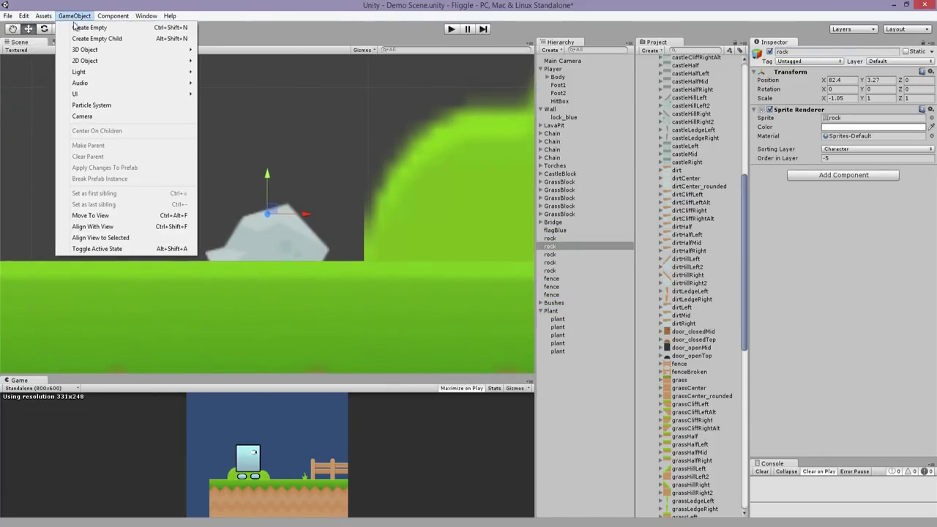
left_click(79, 28)
left_click(837, 52)
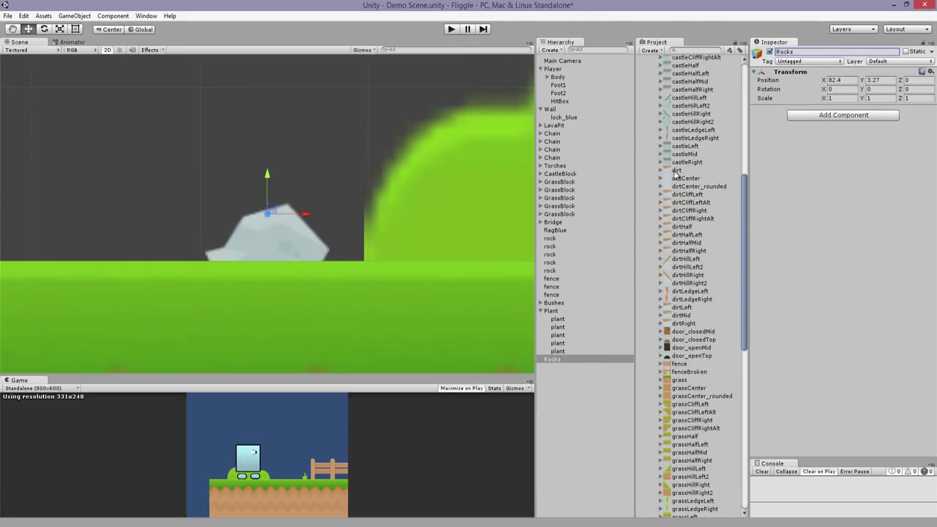
- Parent all five rock objects to Rocks and collapse the Rocks and Plant groups
left_click(572, 270)
left_click(569, 238, "shift")
left_click_drag(569, 256, 561, 357)
left_click(541, 318)
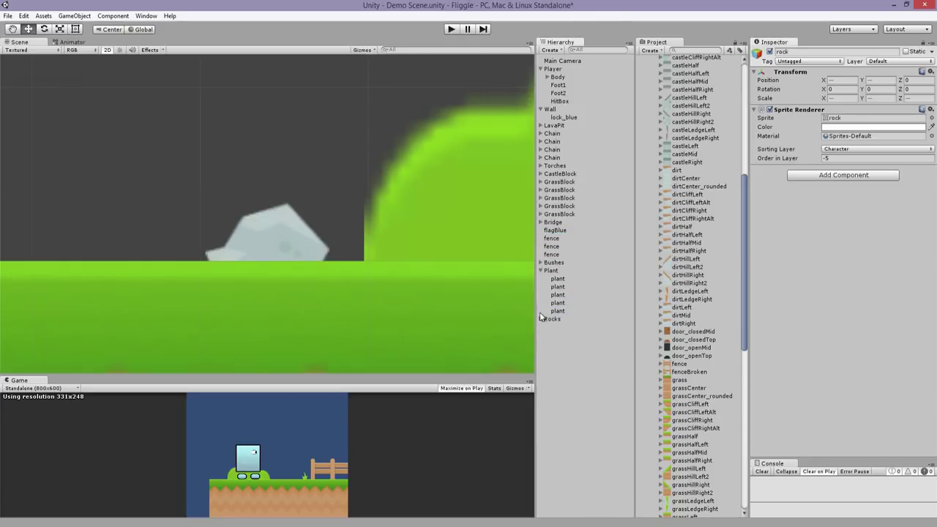
left_click(541, 271)
- Create an empty game object at the middle fence section and name it Fence
left_click(552, 246)
key("f")
left_click(74, 16)
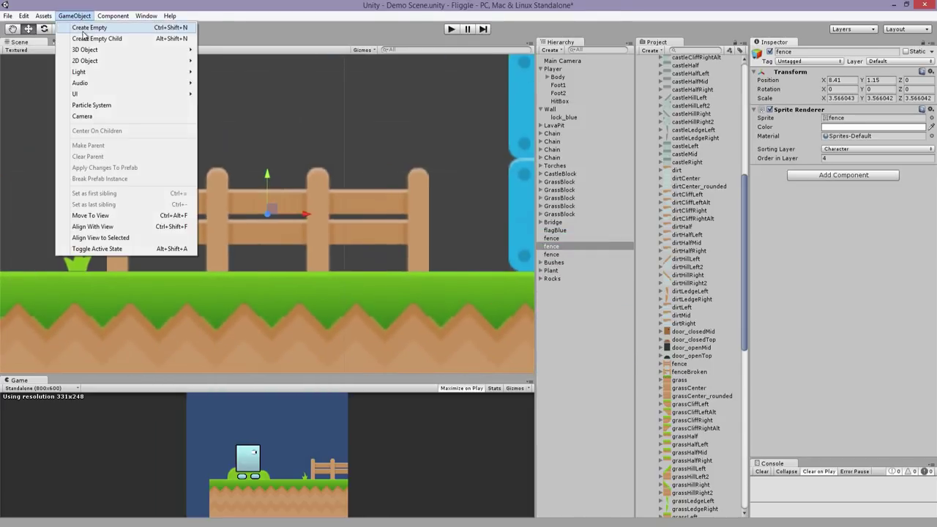
left_click(90, 27)
left_click(822, 51)
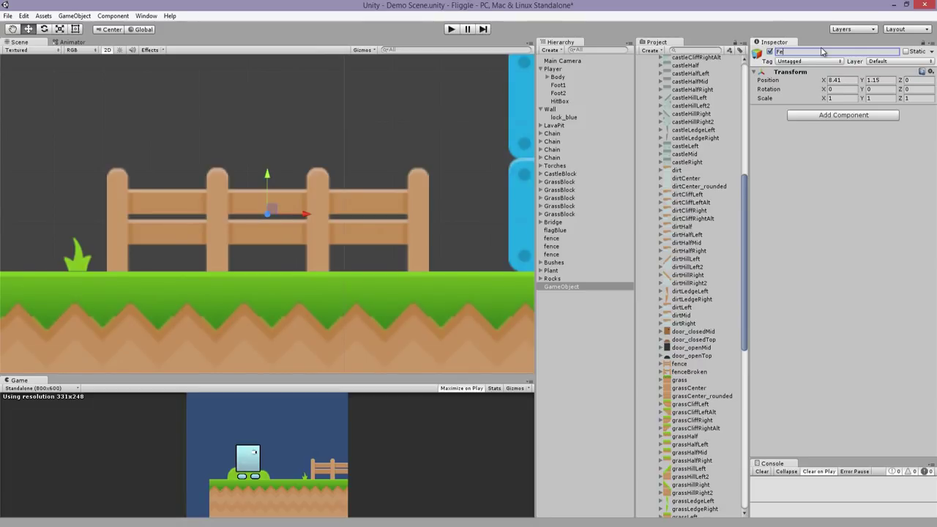
- Parent the three fence sections to the empty Fence object
left_click(554, 254)
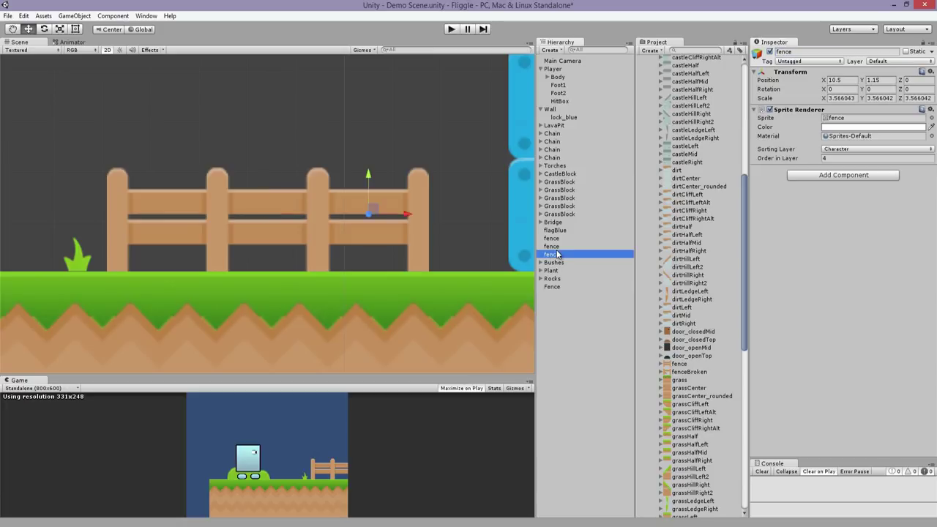
left_click(554, 239, "shift")
left_click_drag(572, 291, 568, 287)
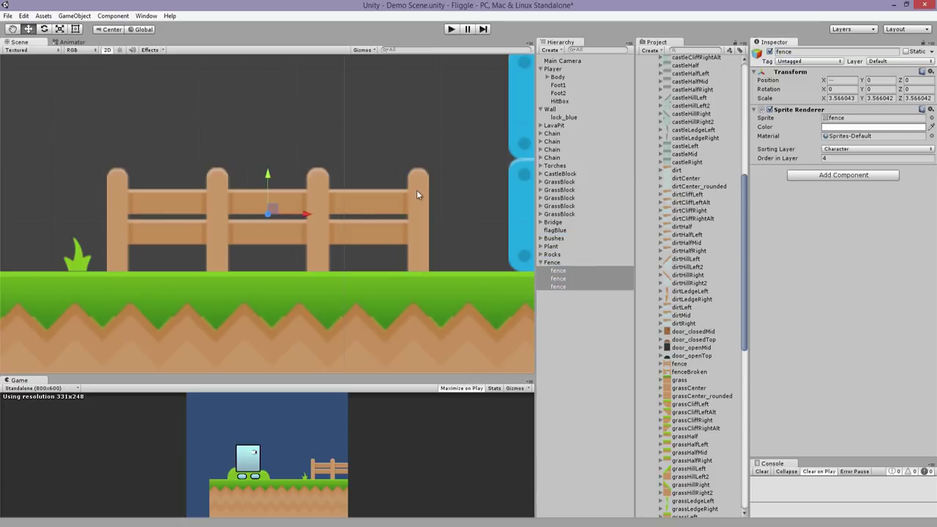
- Switch the Main Camera's projection to Perspective and set its field of view to 70
left_click(567, 62)
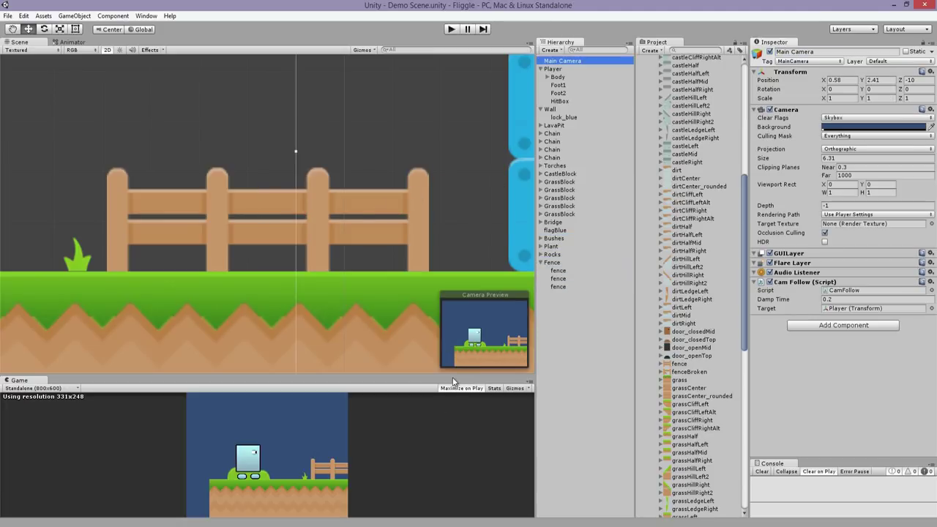
left_click_drag(452, 381, 500, 234)
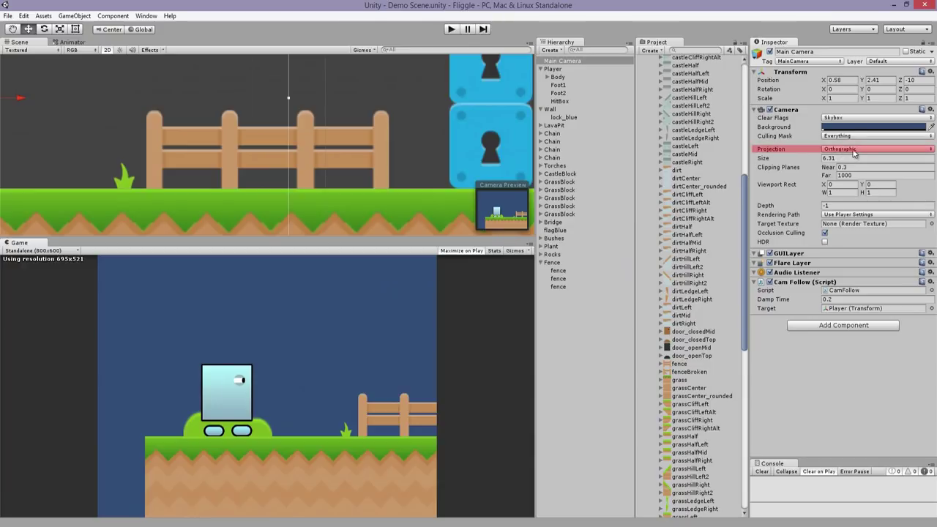
left_click(857, 150)
left_click(858, 160)
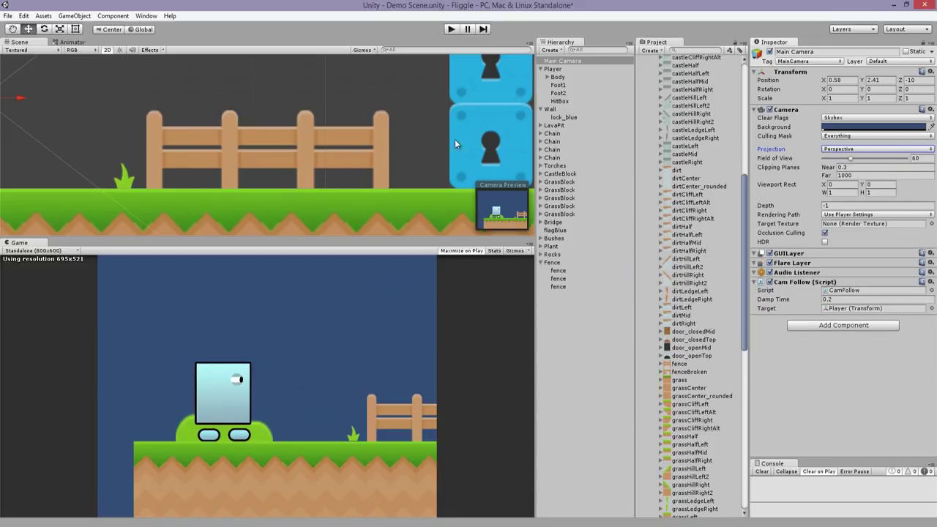
scroll(298, 146, "down", 9)
middle_click_drag(347, 127, 427, 131)
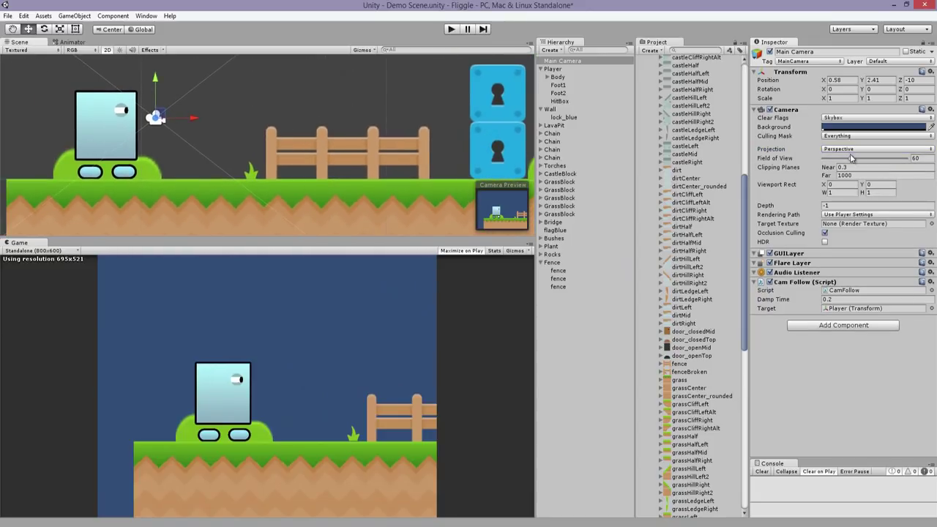
left_click_drag(851, 158, 859, 164)
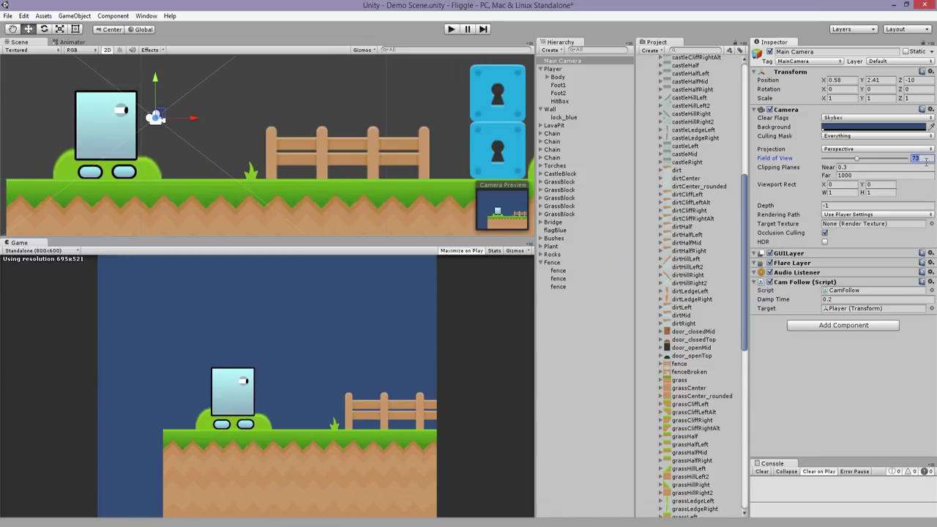
type("70")
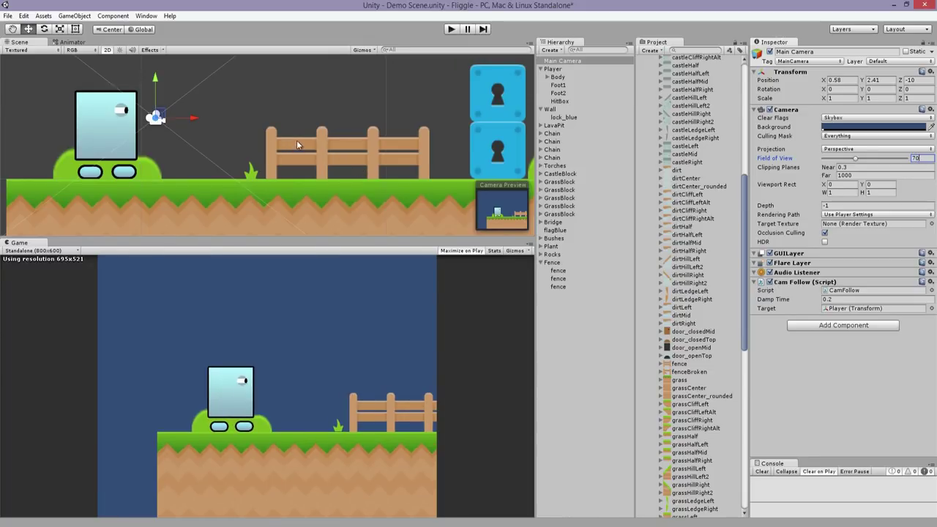
- Switch the scene view from 2D to 3D and enlarge it to see the level in depth
middle_click_drag(296, 145, 342, 163)
left_click(110, 51)
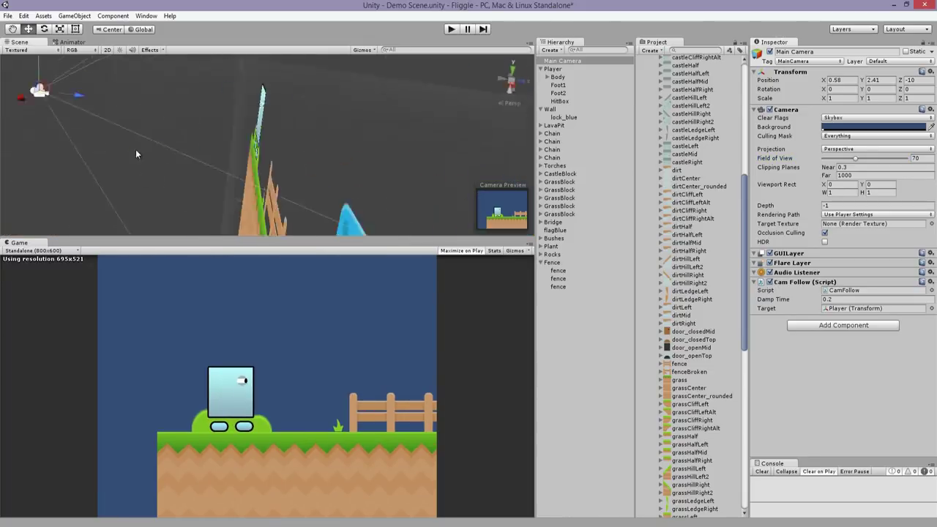
left_click_drag(178, 240, 176, 322)
left_click(110, 49)
left_click(110, 50)
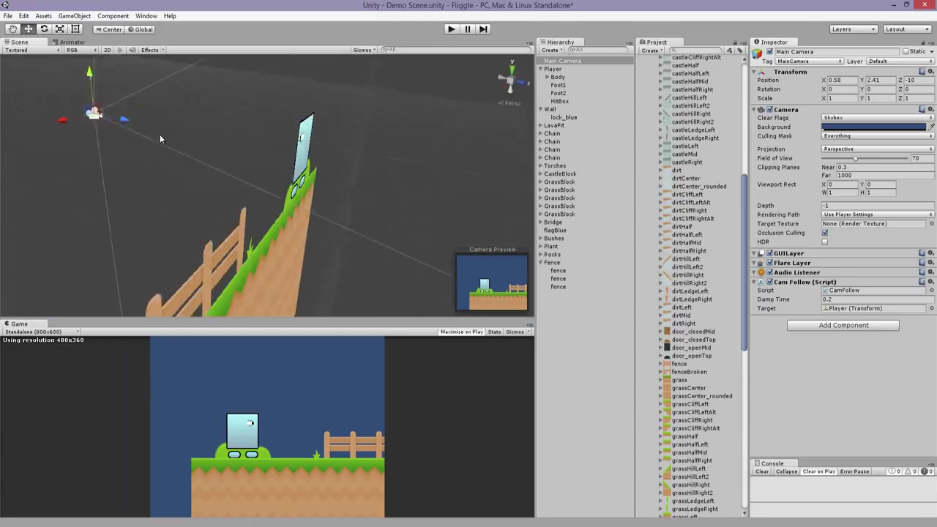
left_click_drag(179, 176, 293, 209, "alt")
- Add a hill_large sprite to the scene, scale it to about 11.3 and move it behind the level to about Z 4.9
scroll(685, 347, "down", 10)
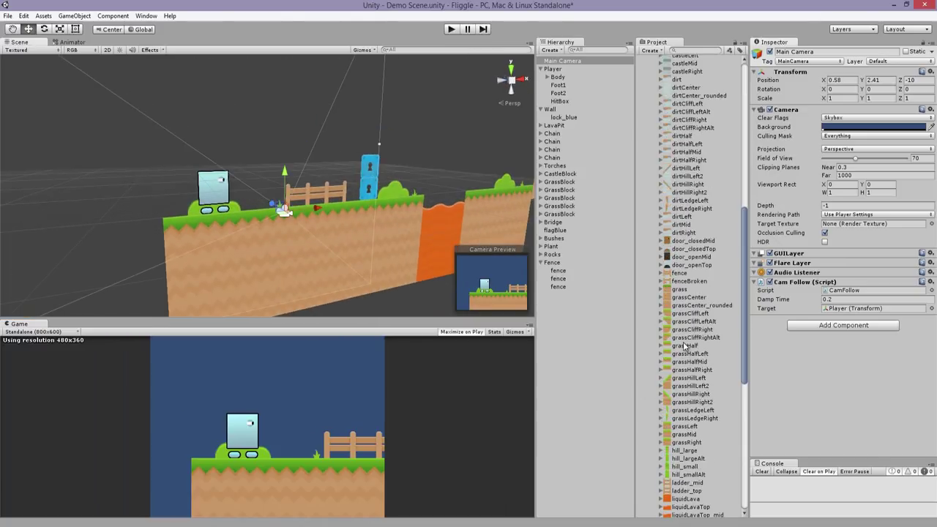
left_click_drag(685, 272, 205, 268)
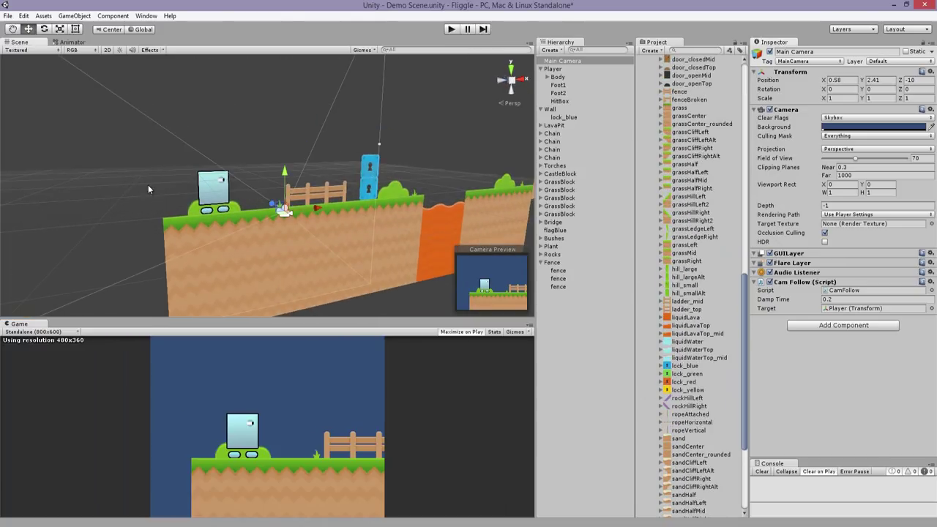
left_click_drag(686, 271, 385, 268)
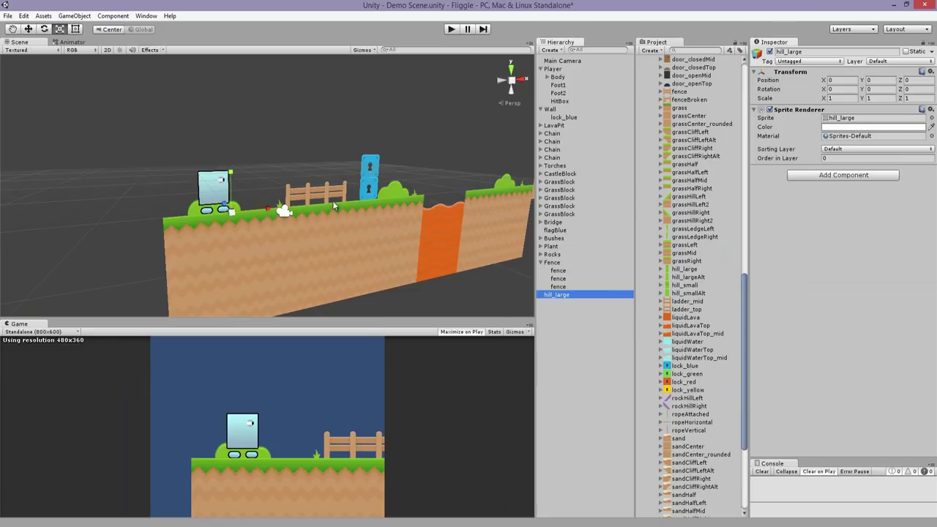
left_click_drag(229, 211, 703, 219)
left_click_drag(512, 242, 309, 230, "alt")
key("w")
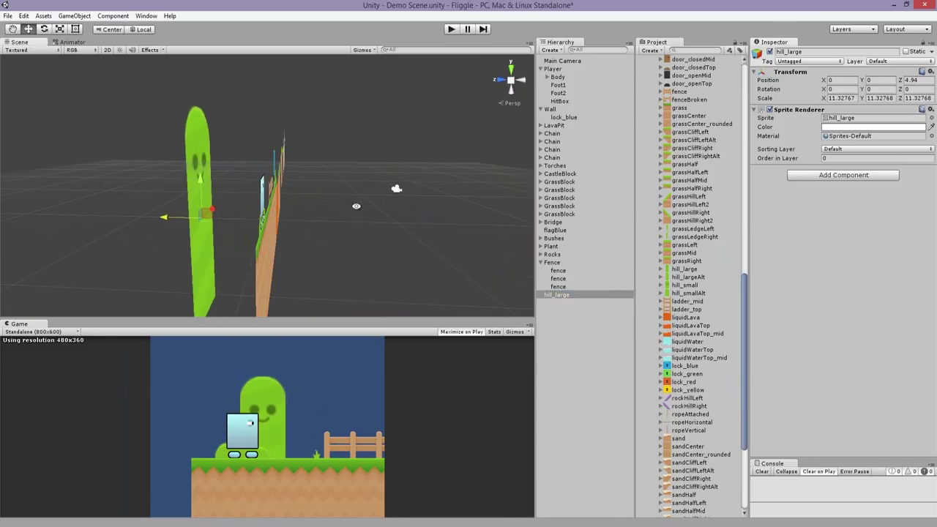
- Enlarge the hill to a scale of about 17.6 and position it at about Y 0.45, Z 4.37
left_click_drag(356, 206, 239, 178, "alt")
key("r")
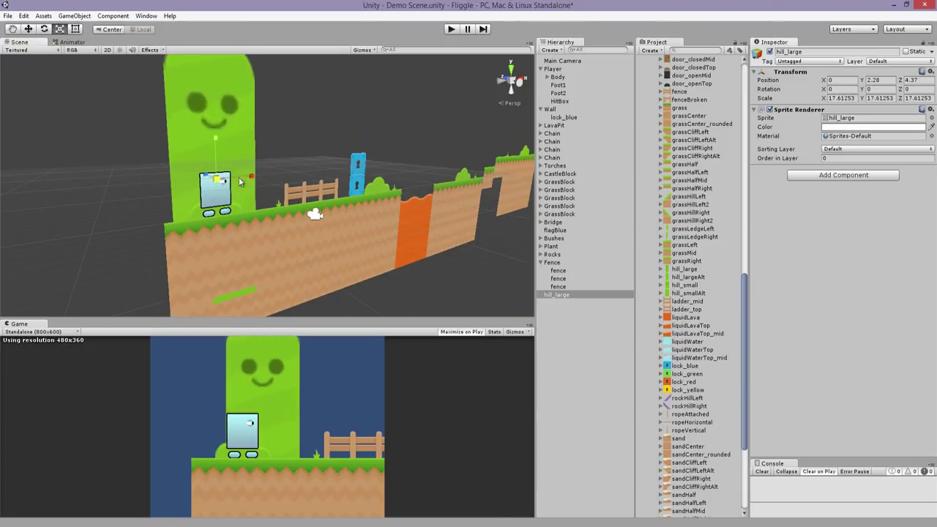
key("w")
left_click_drag(216, 137, 216, 157)
left_click_drag(451, 167, 362, 150, "alt")
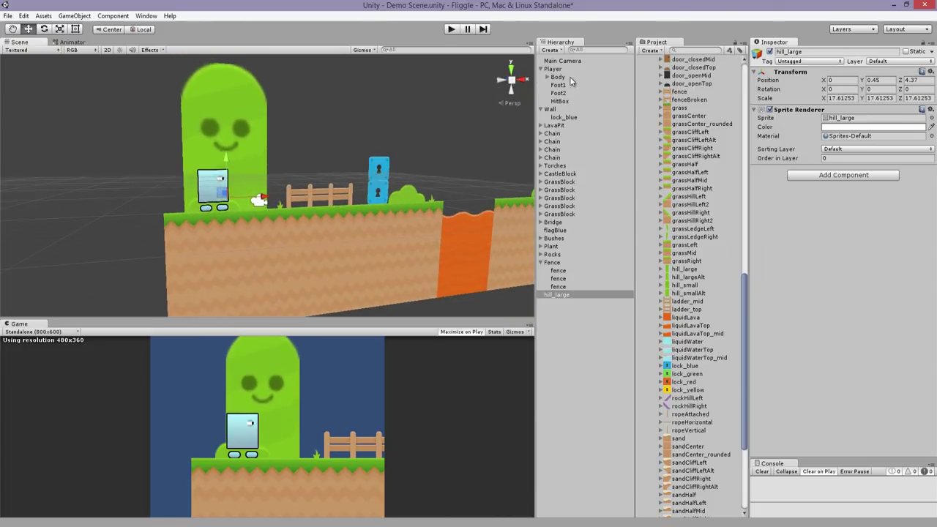
- Set the Main Camera's projection to Orthographic for comparison
left_click(563, 61)
left_click(863, 149)
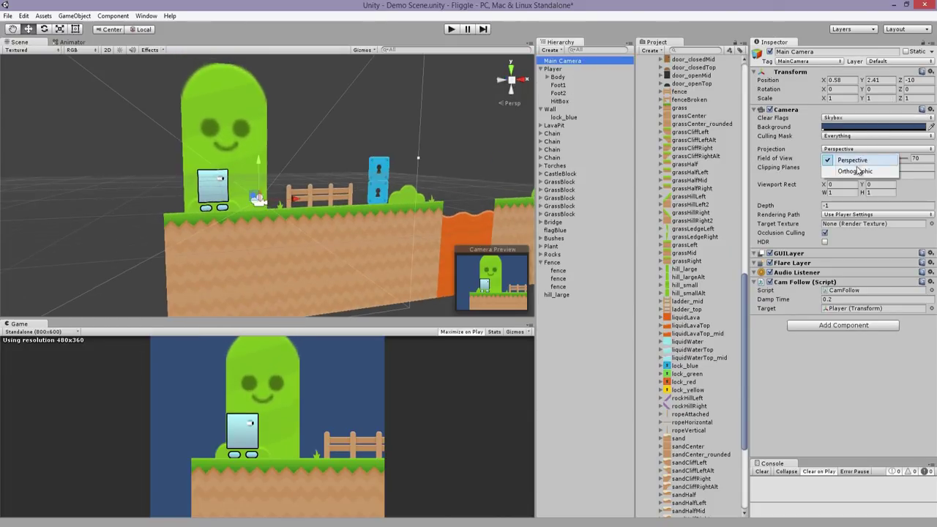
left_click(861, 166)
- Scale the hill down to about 15.9 and move it behind the fence to about X 5.1, Y 1
left_click(248, 142)
key("r")
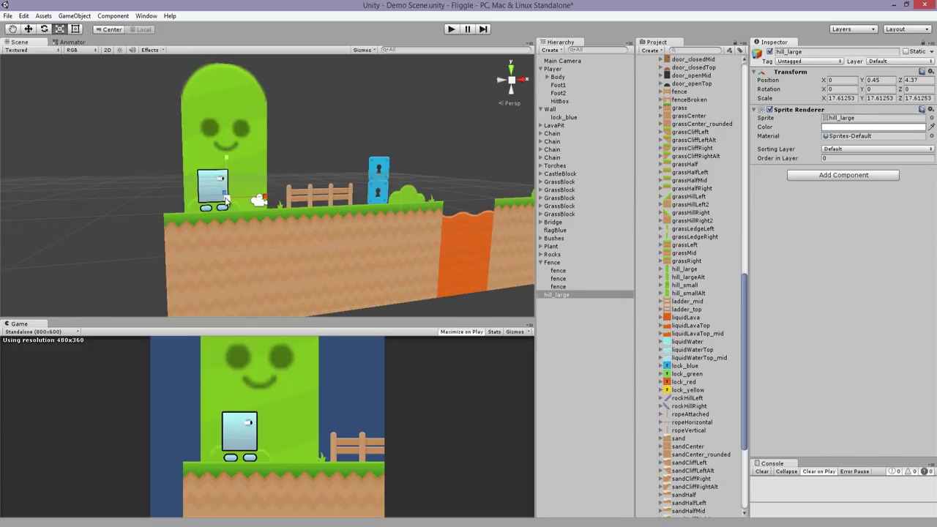
left_click_drag(224, 201, 270, 187)
key("w")
- Play-test the level with the orthographic camera, walking the character past the hill in both directions, and stop
left_click(451, 29)
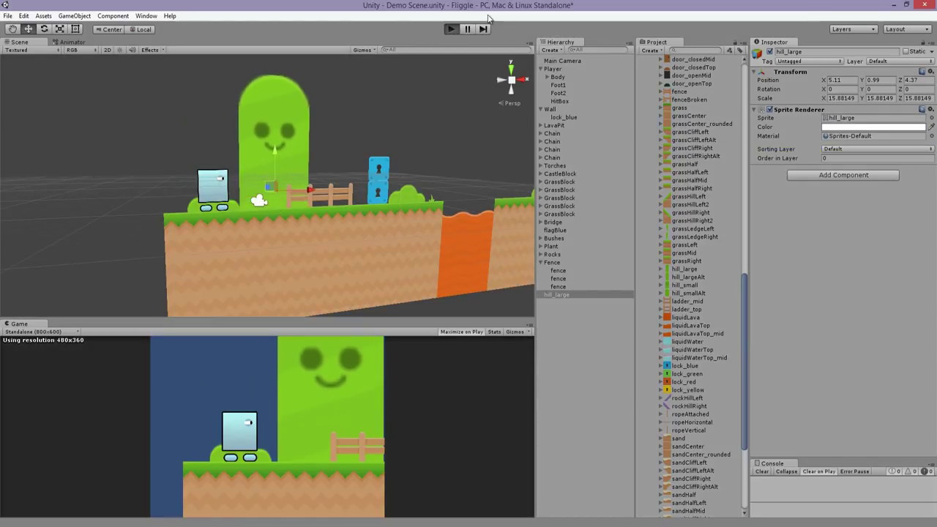
key("Right")
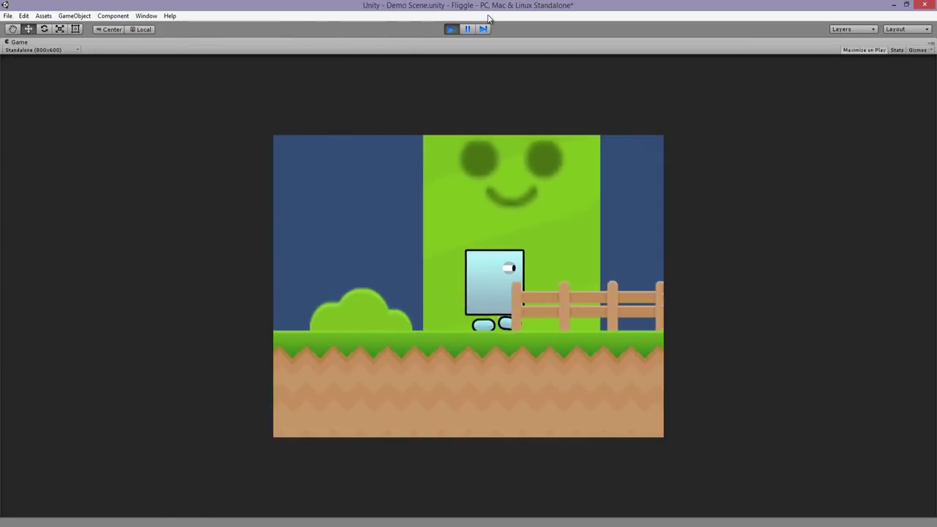
key("Left")
key("Left")
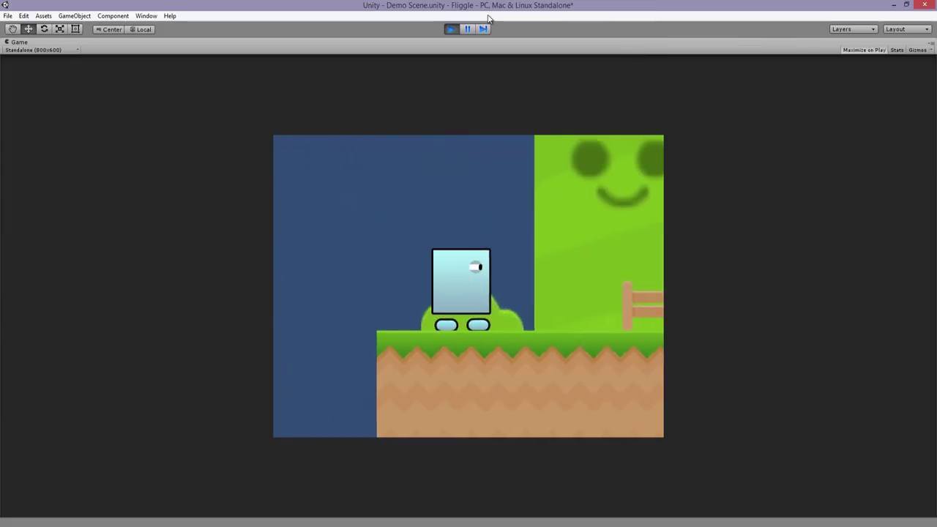
left_click(451, 29)
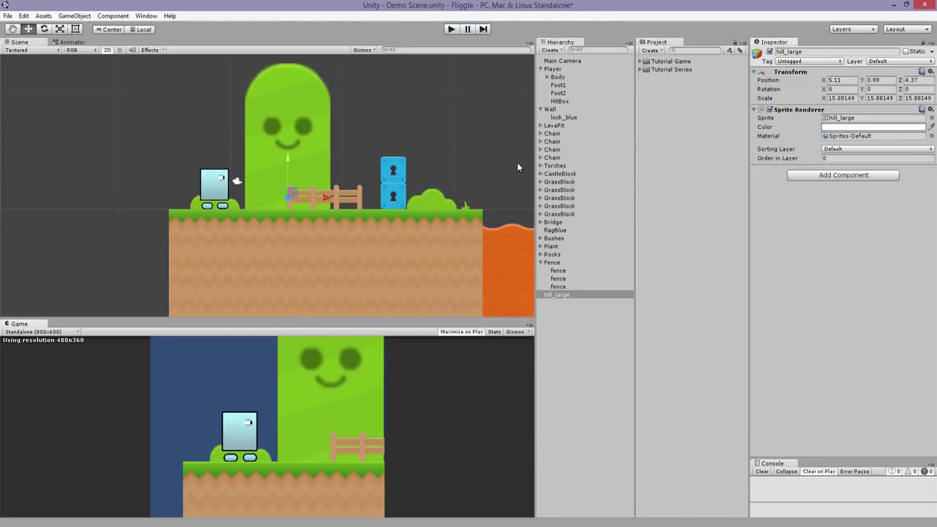
- Set the Main Camera's projection back to Perspective
left_click(564, 61)
left_click(876, 149)
left_click(850, 161)
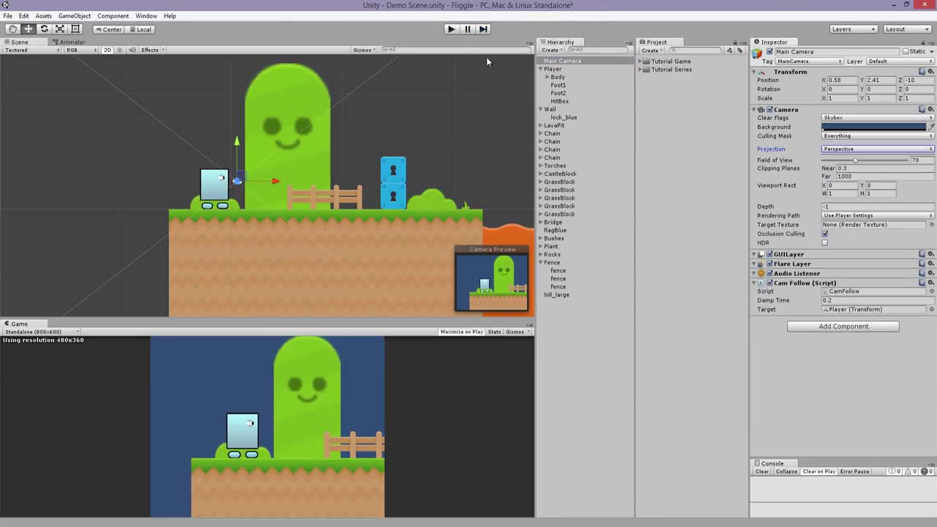
- Play-test the perspective camera by walking and jumping the character past the hill, and stop the game
left_click(451, 29)
key("Right")
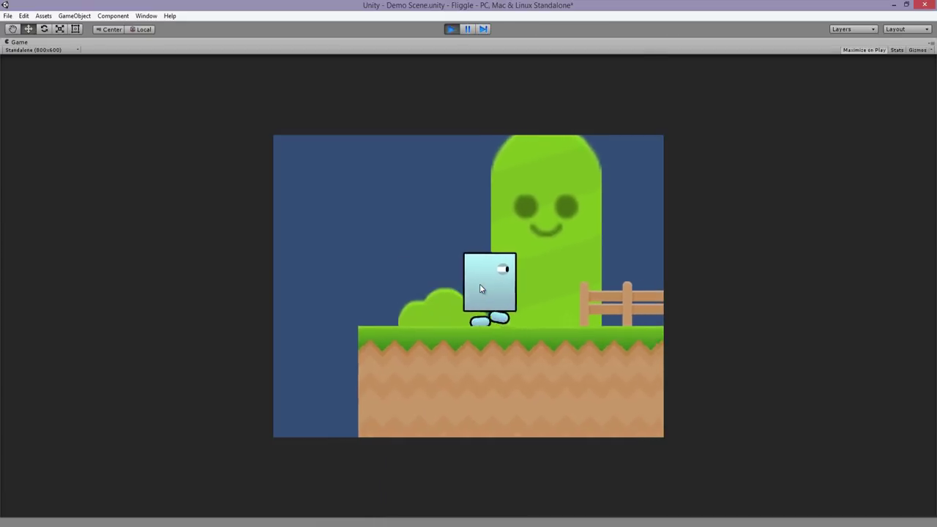
key("Right")
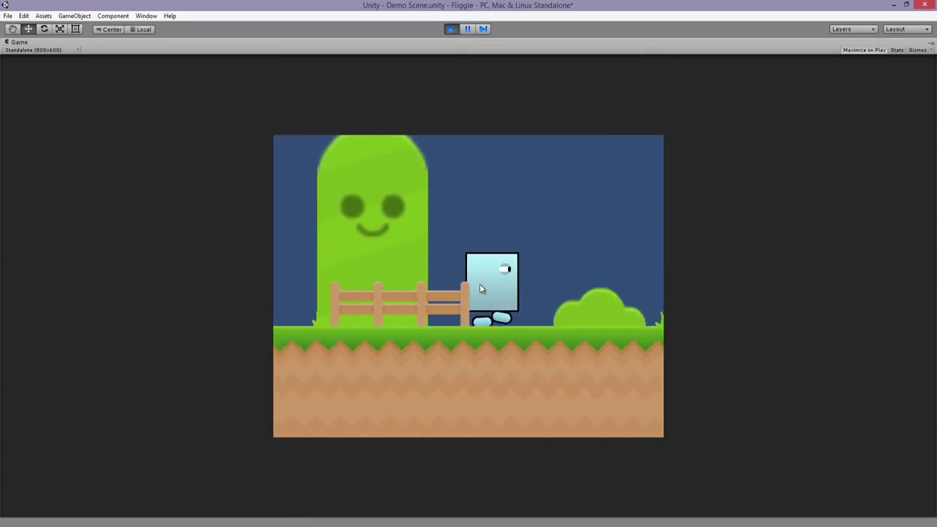
key("Right")
key("space")
key("Left")
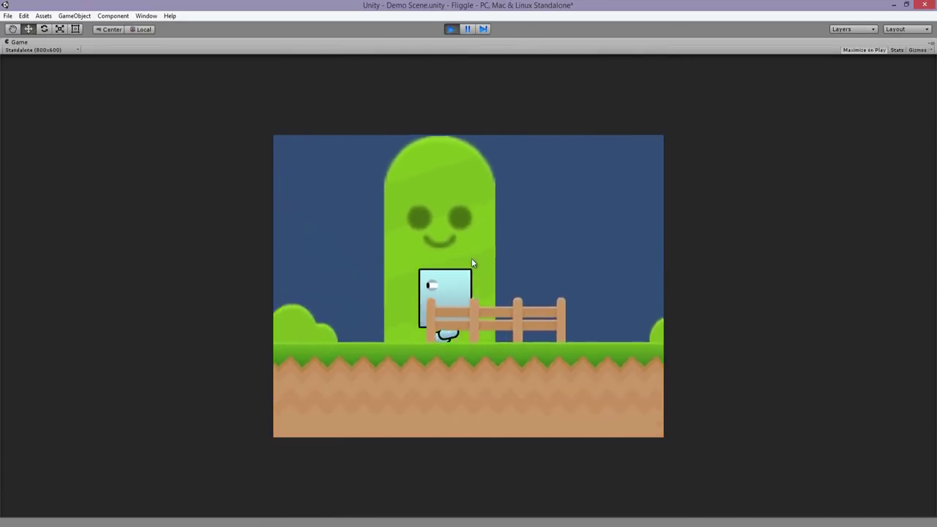
left_click(451, 29)
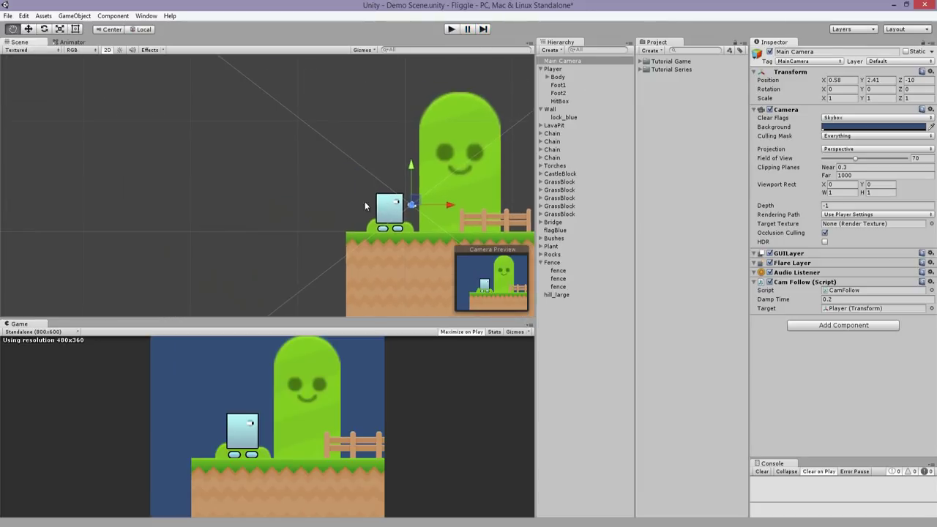
- In the 3D view, duplicate the hill behind the blue locks and set the one behind the fence to about Z 15.7, scale 22.4
left_click(107, 51)
left_click(108, 52)
left_click(107, 52)
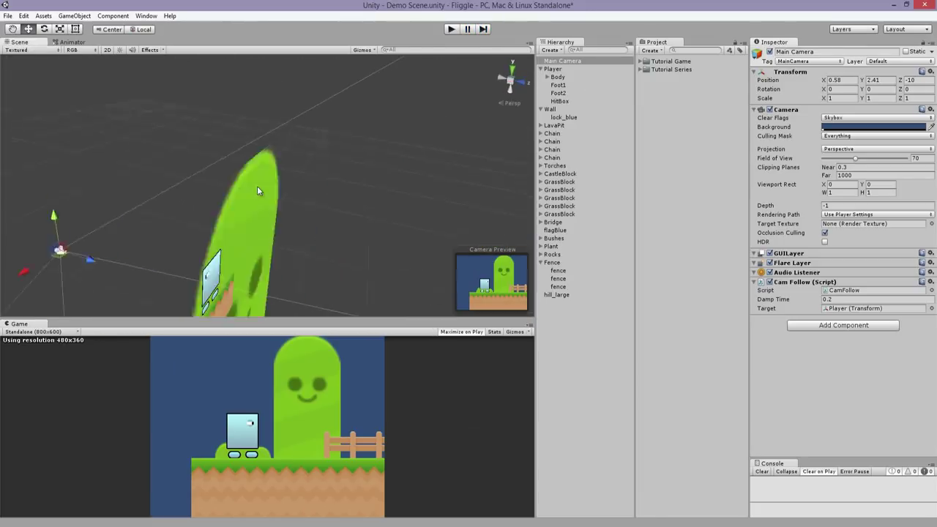
left_click_drag(258, 188, 410, 164, "alt")
left_click(291, 182)
key("ctrl+d")
key("r")
key("w")
left_click_drag(367, 130, 332, 164)
left_click(272, 177)
scroll(264, 192, "down", 3)
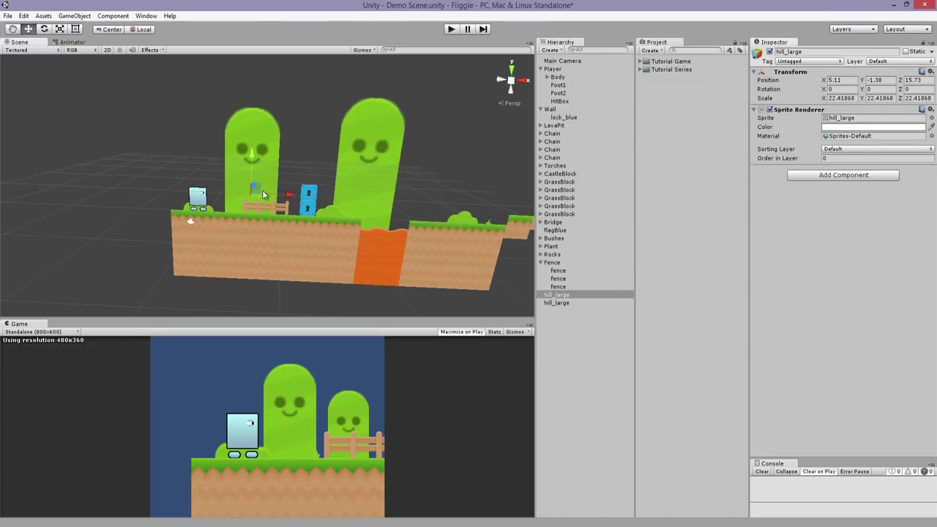
- Duplicate the hill behind the fence, move the copy beyond the lava pit to about X 48.8 and scale it to about 10
key("ctrl+d")
left_click_drag(288, 195, 445, 205)
key("r")
key("w")
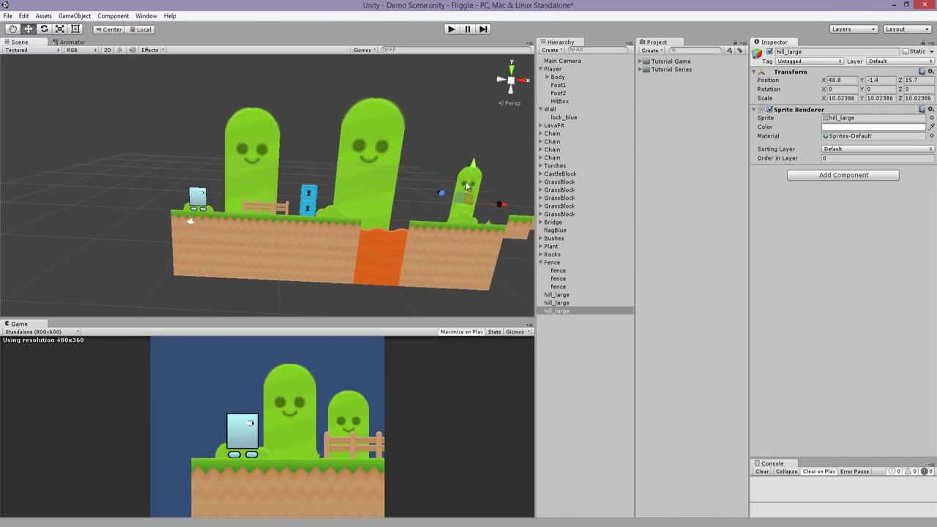
- Scale the hill behind the fence down to about 15.1
left_click(255, 175)
key("r")
left_click_drag(255, 175, 237, 199)
key("w")
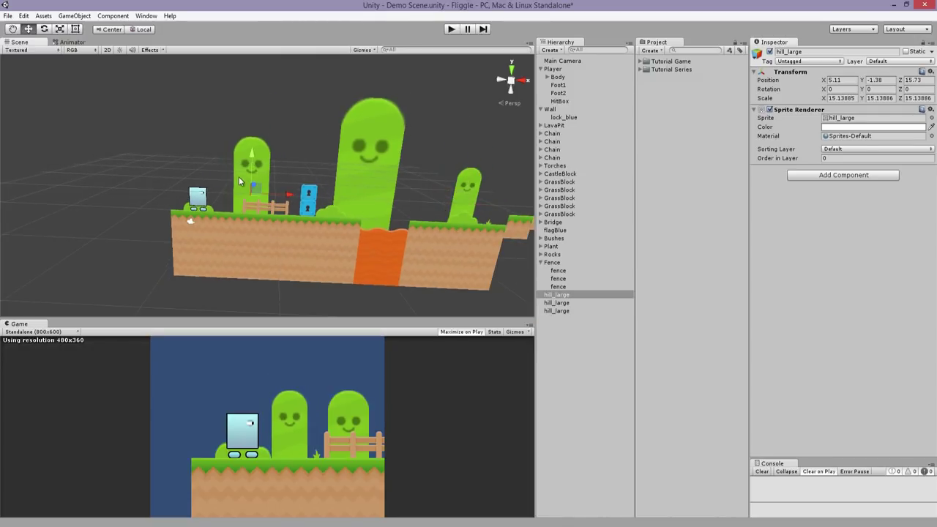
left_click_drag(294, 175, 262, 147, "alt")
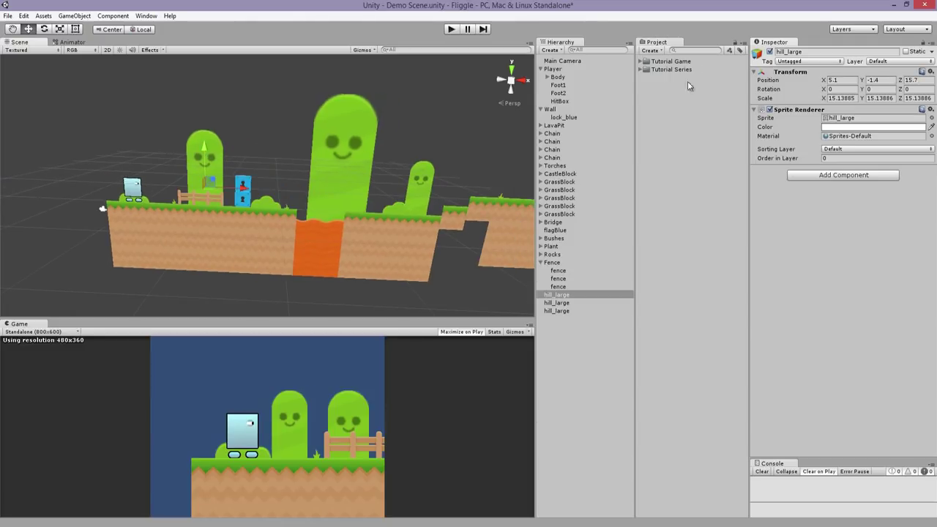
- Add a hill_small sprite from the Tiles textures folder to the scene
left_click(641, 61)
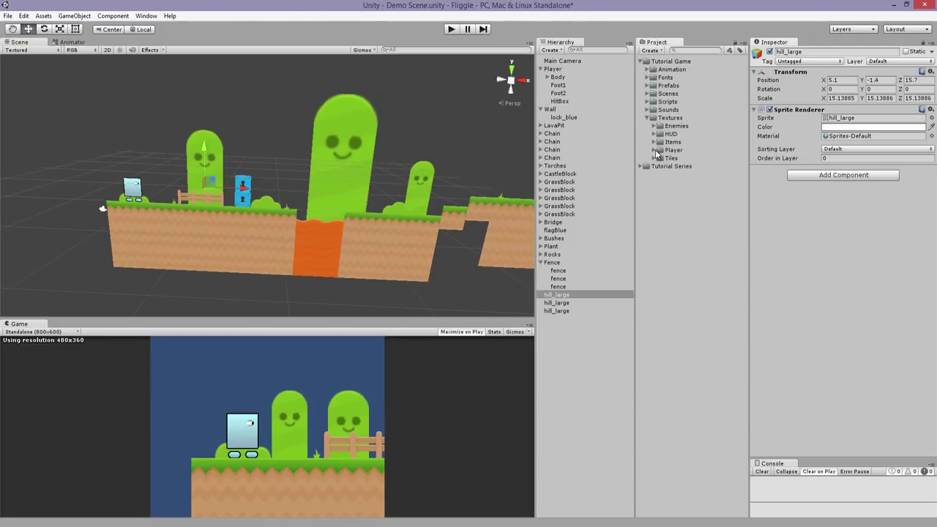
left_click(656, 158)
scroll(688, 256, "down", 10)
left_click_drag(267, 215, 380, 201, "alt")
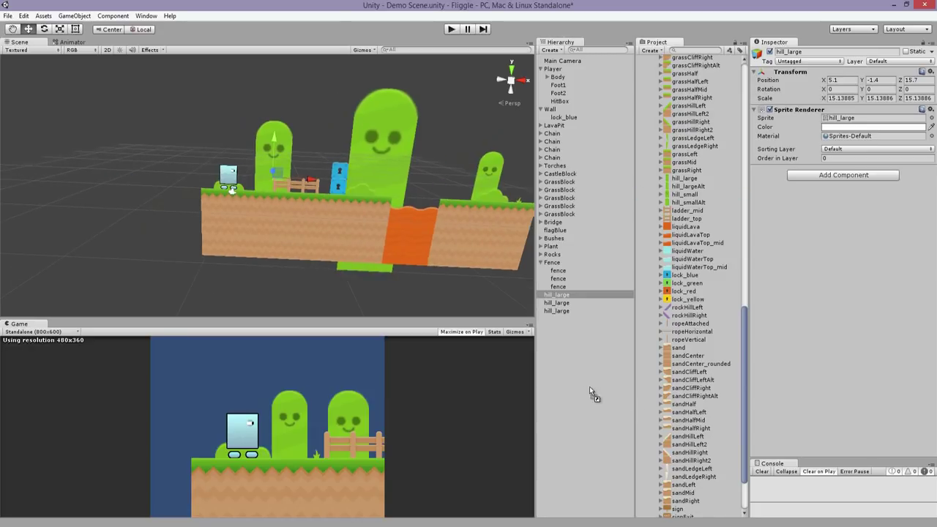
left_click_drag(589, 389, 588, 388)
- Place the small hill in front of the level at about Z -6 and scale it to about 3.4
left_click_drag(352, 272, 269, 227, "alt")
key("f")
key("r")
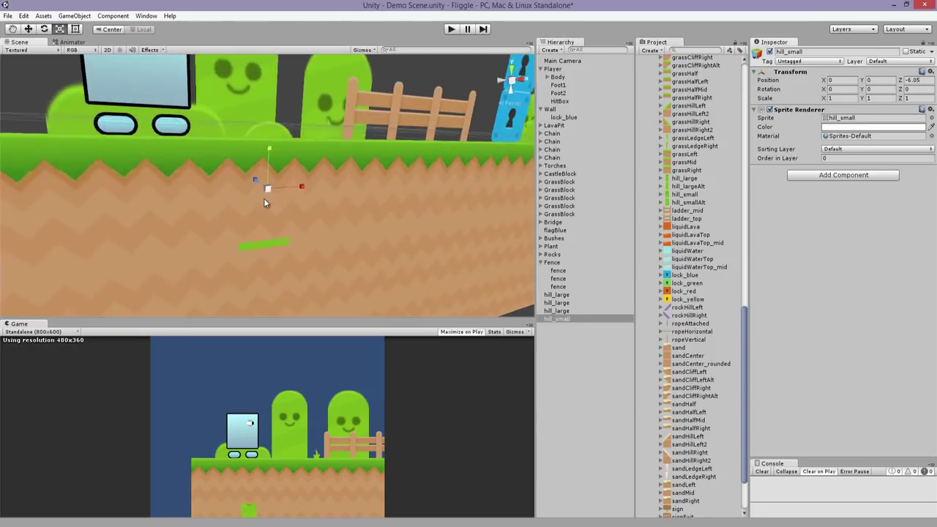
left_click_drag(267, 188, 351, 123)
key("w")
scroll(386, 181, "down", 3)
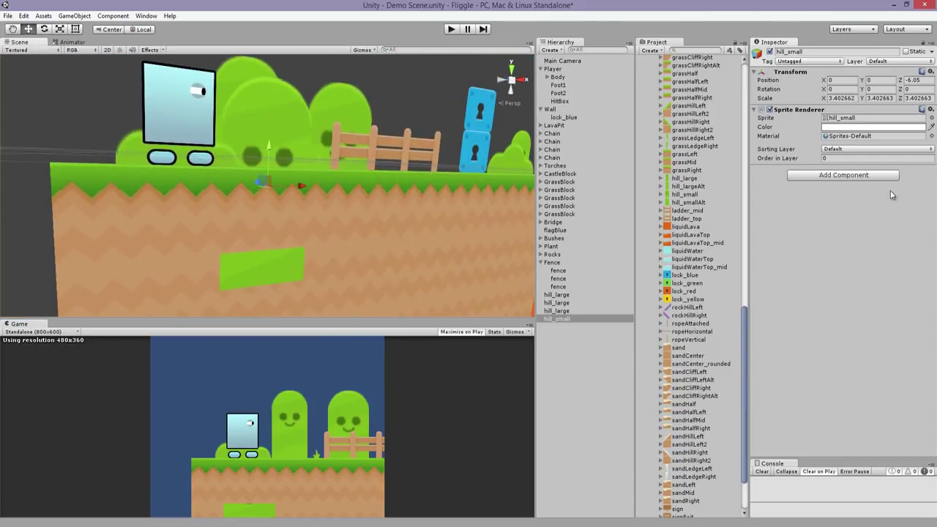
- Assign the small hill to the Foreground sorting layer
left_click(837, 151)
left_click(853, 192)
mouse_move(404, 188)
left_mouse_down("alt")
mouse_move(329, 196)
mouse_move(156, 167)
mouse_move(293, 183)
mouse_move(325, 214)
left_mouse_up("alt")
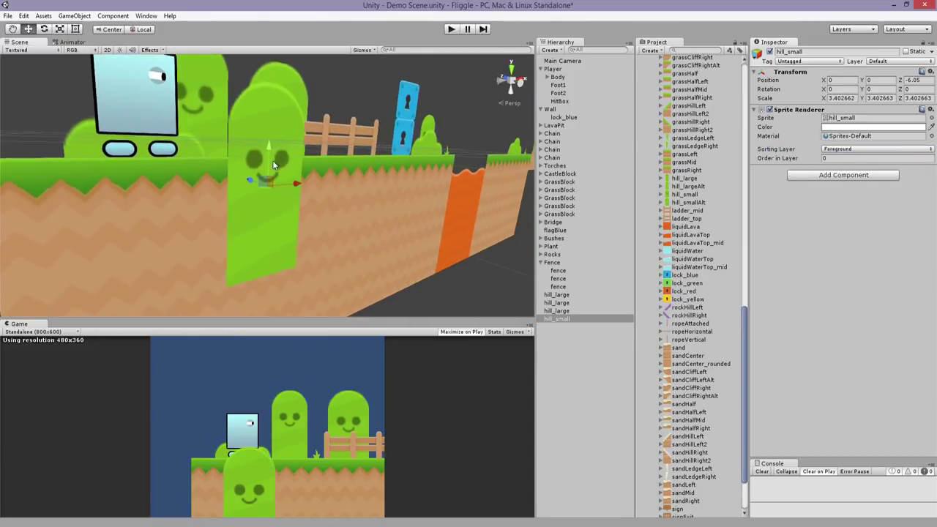
- Enlarge the foreground small hill to a scale of about 5.1 and place a duplicate of it at about X 17.8, Y -1.9, Z -1.9
left_click_drag(274, 165, 284, 185, "alt")
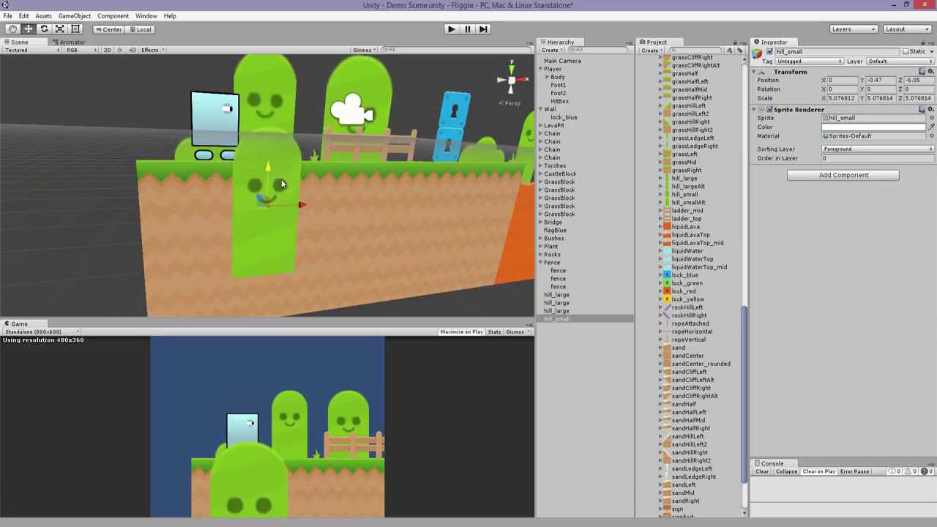
left_click_drag(282, 180, 329, 215)
left_click_drag(423, 214, 455, 205)
key("f")
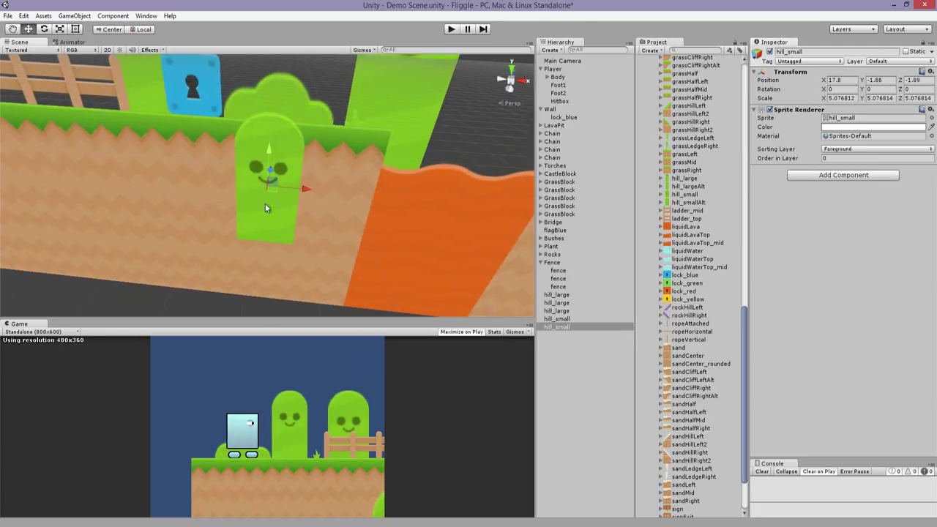
- Scale the copied small hill to about 4.4 and move it past the lava pit to about X 32.6, Y -0.24
left_click_drag(272, 140, 271, 99)
left_click_drag(306, 147, 361, 151)
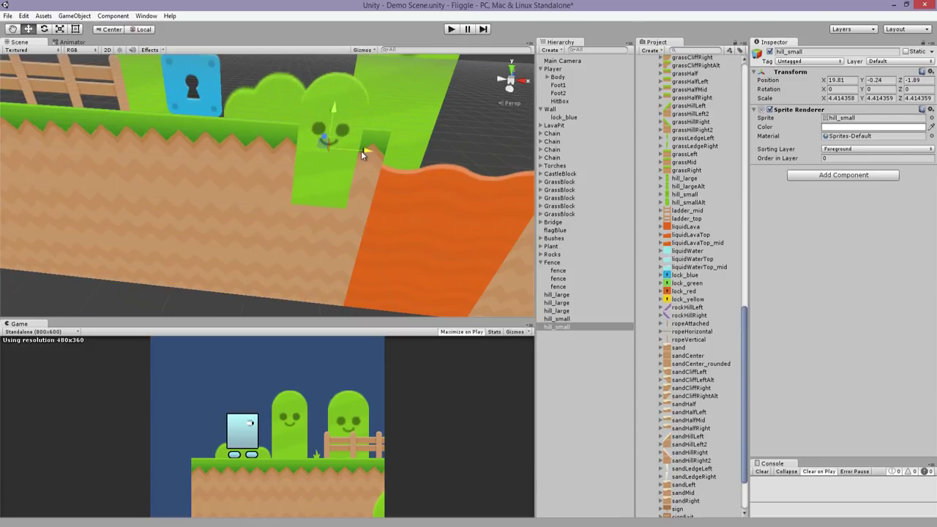
scroll(361, 151, "down", 10)
left_click_drag(315, 179, 172, 140)
- Assign all three large hill sprites to the Background sorting layer
left_click(213, 120)
left_click(214, 121, "shift")
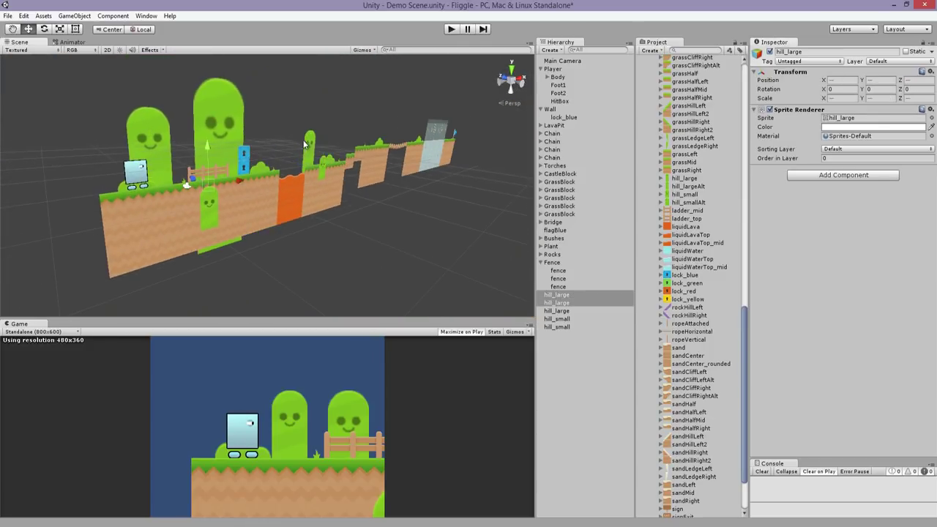
left_click(826, 150)
left_click(849, 170)
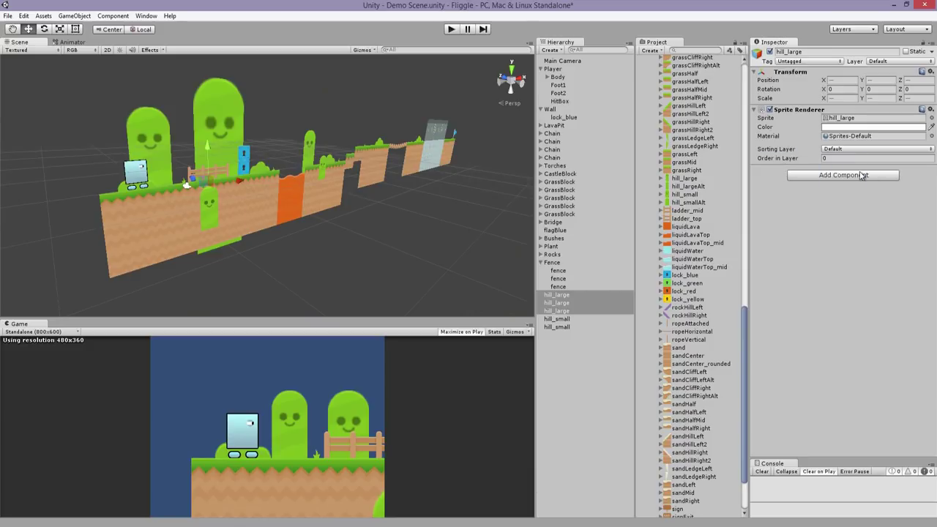
- Set the first ground block's grassCenter tiles to the Character sorting layer with order in layer 5
left_click_drag(318, 227, 183, 197, "alt")
scroll(292, 265, "up", 3)
left_click(181, 197)
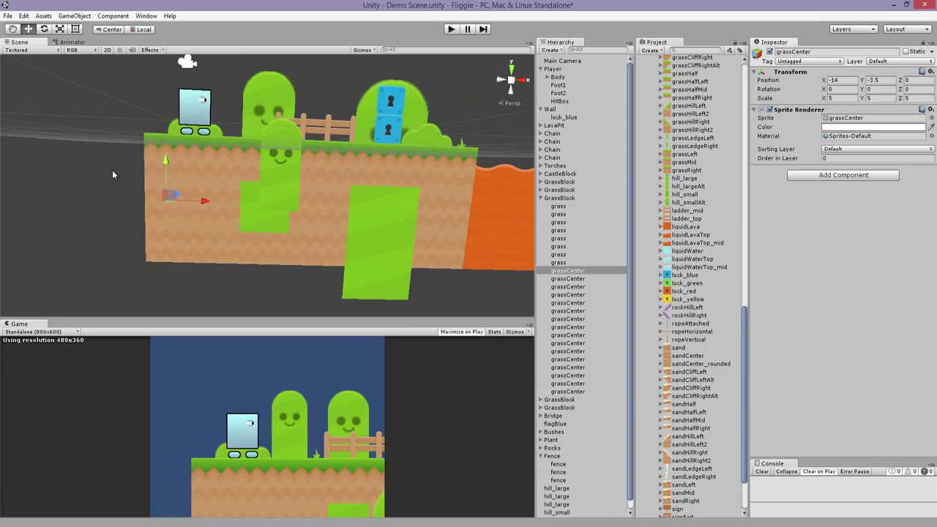
left_click_drag(112, 170, 492, 313)
mouse_move(322, 238)
left_mouse_down("alt")
mouse_move(315, 233)
mouse_move(325, 243)
left_mouse_up("alt")
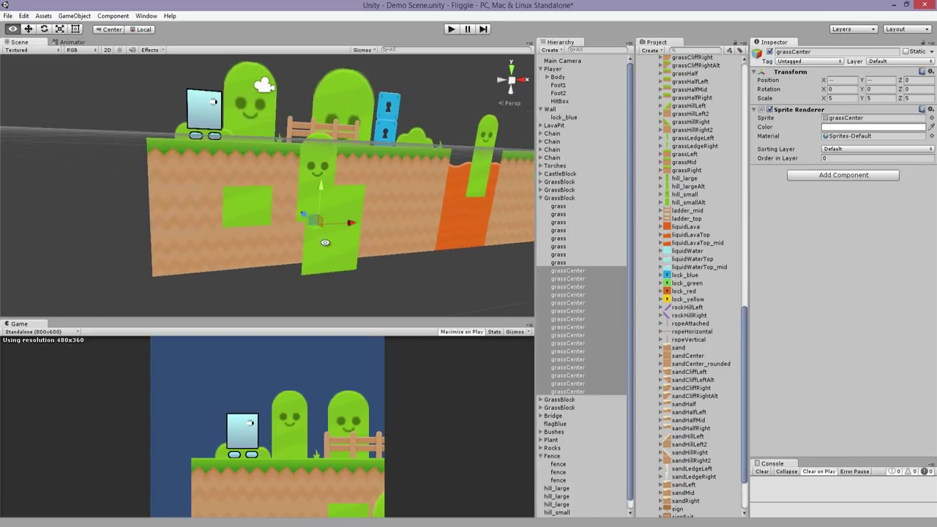
left_click(852, 152)
left_click(842, 179)
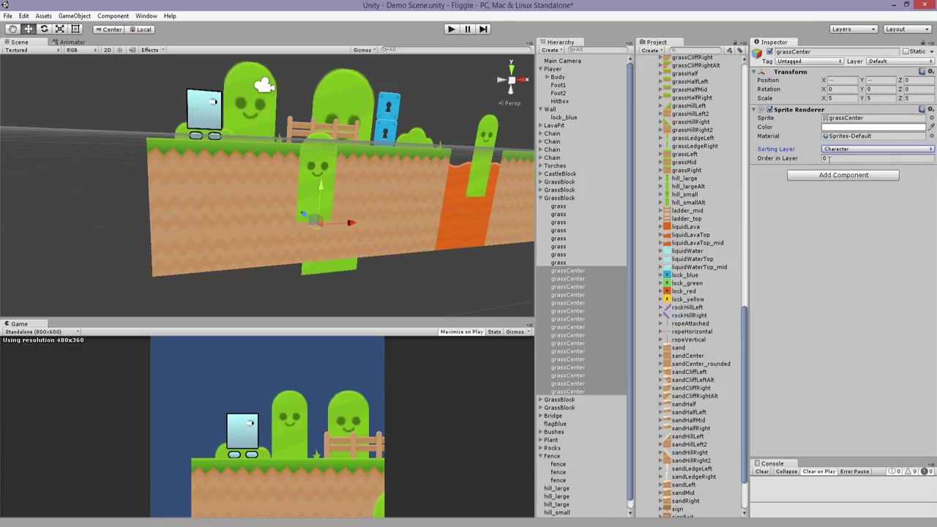
left_click(301, 151)
key("ctrl+z")
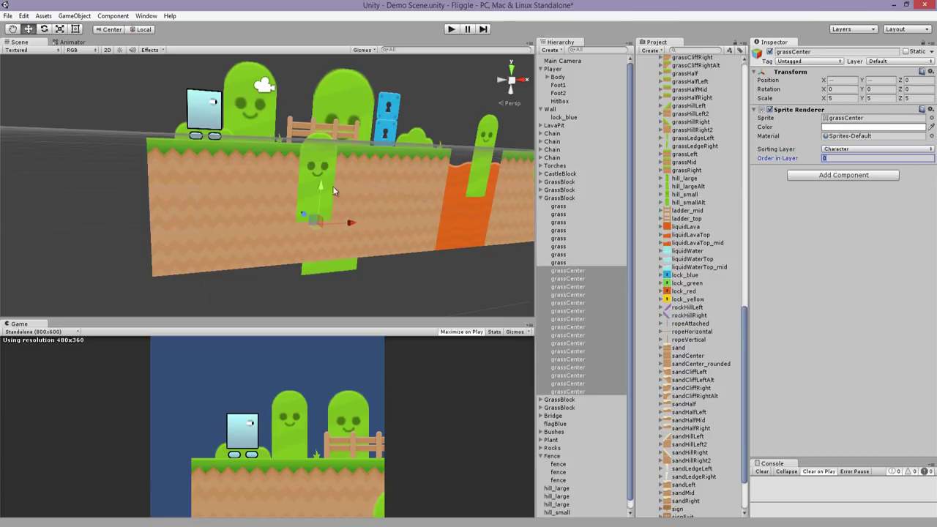
type("5")
- Put the dirt tiles of the block beyond the lava, plus the adjoining lava tiles, on the Character sorting layer with order 5
left_click_drag(476, 198, 393, 195, "alt")
middle_click_drag(393, 194, 222, 184)
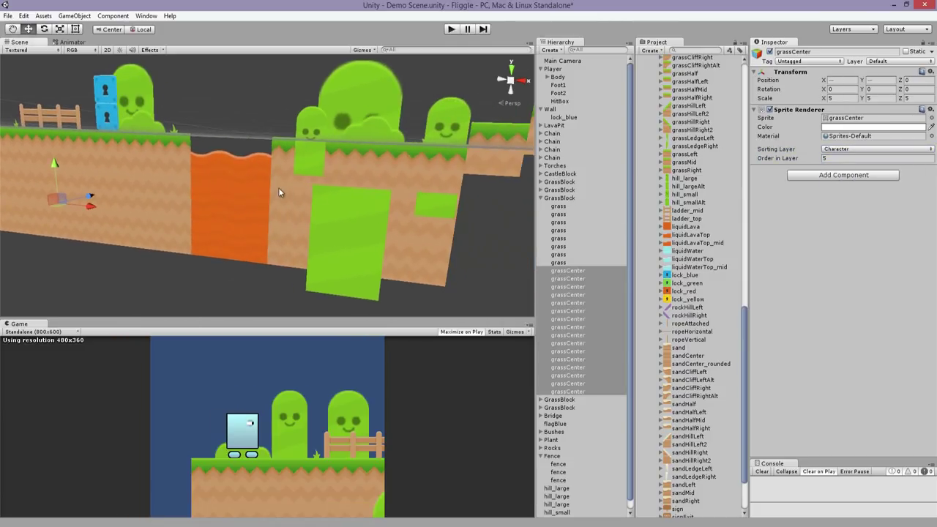
left_click_drag(438, 281, 246, 192)
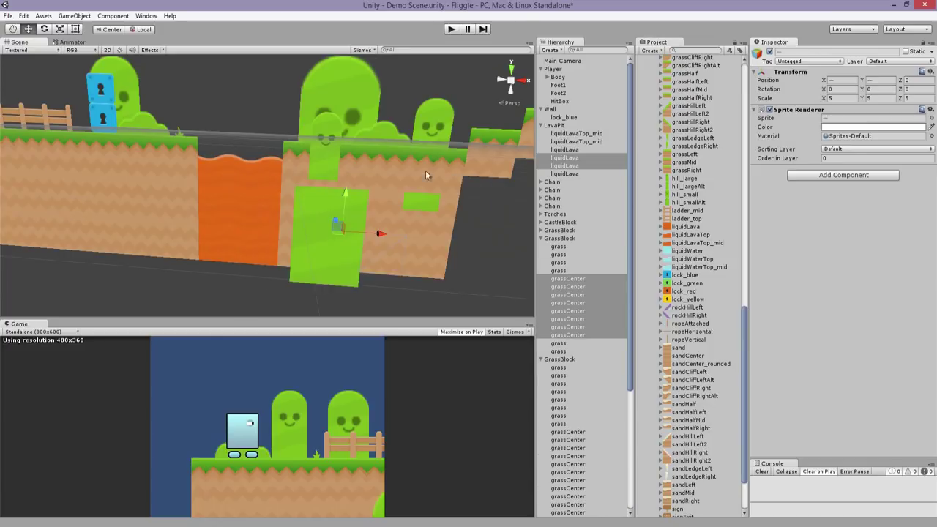
left_click(855, 150)
left_click(830, 183)
type("5")
- Set the grassCenter tiles of the raised block before the bridge to sorting layer Character, order 5
left_click_drag(439, 199, 296, 199, "alt")
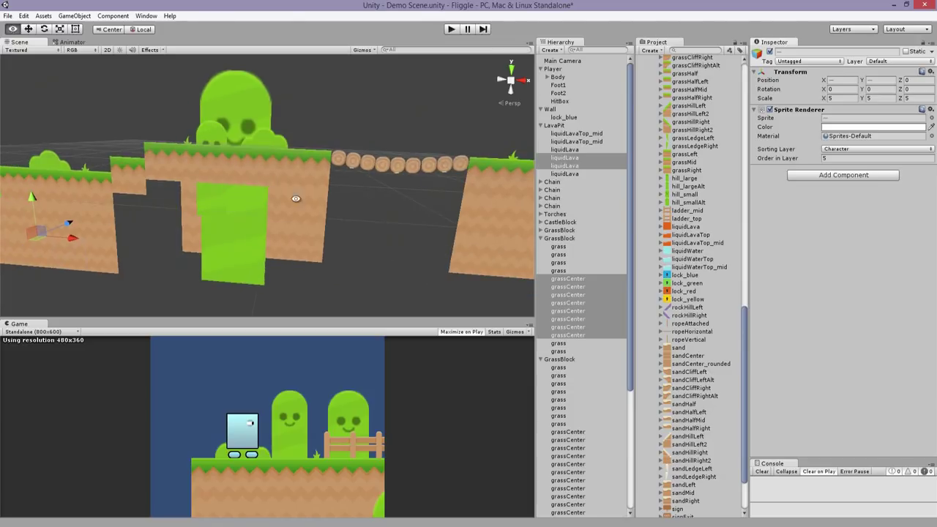
left_click_drag(350, 275, 150, 165)
left_click(835, 150)
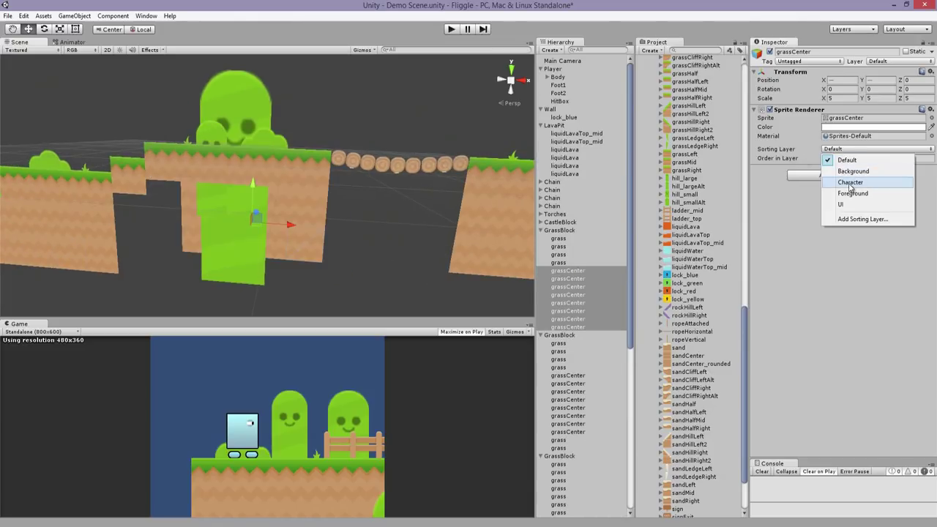
left_click(839, 183)
- Assign the grassCenter tiles between the bridge and the castle to the Character sorting layer with order 5
left_click_drag(344, 195, 235, 180, "alt")
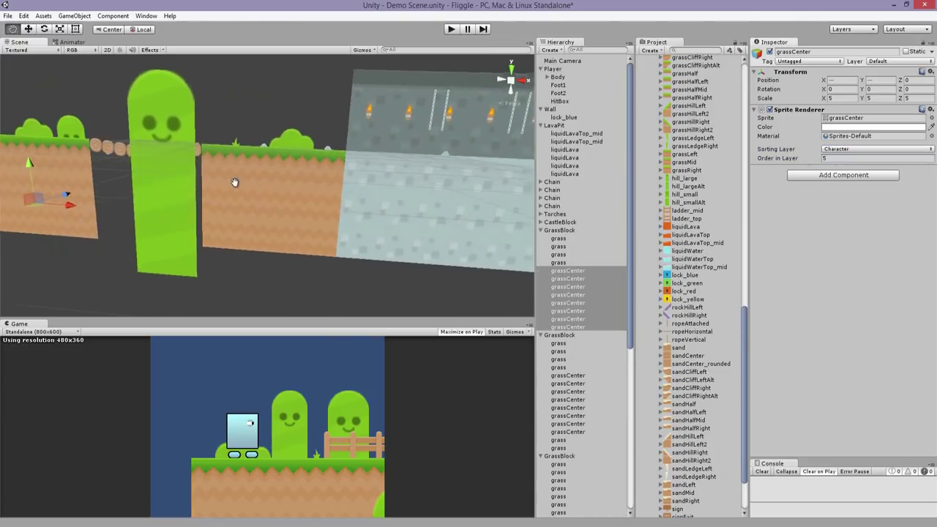
left_click_drag(343, 286, 153, 187)
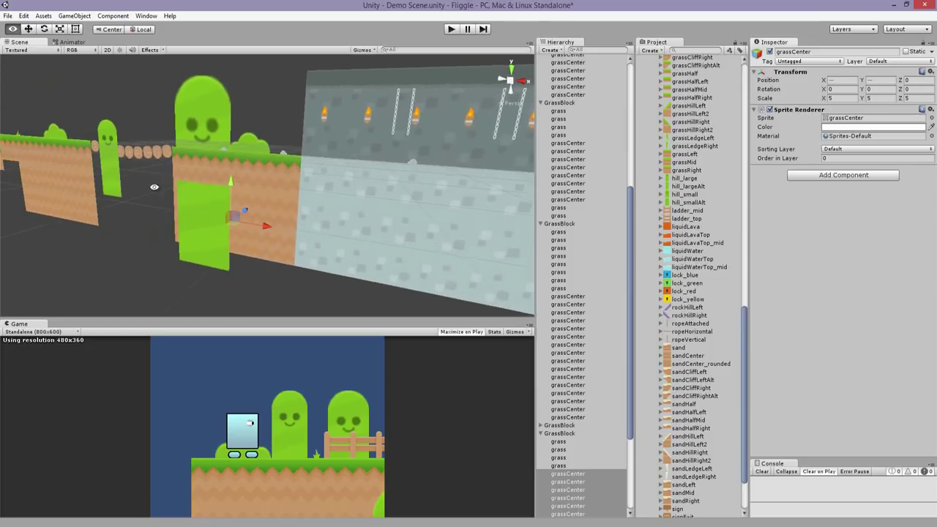
left_click(839, 149)
left_click(850, 182)
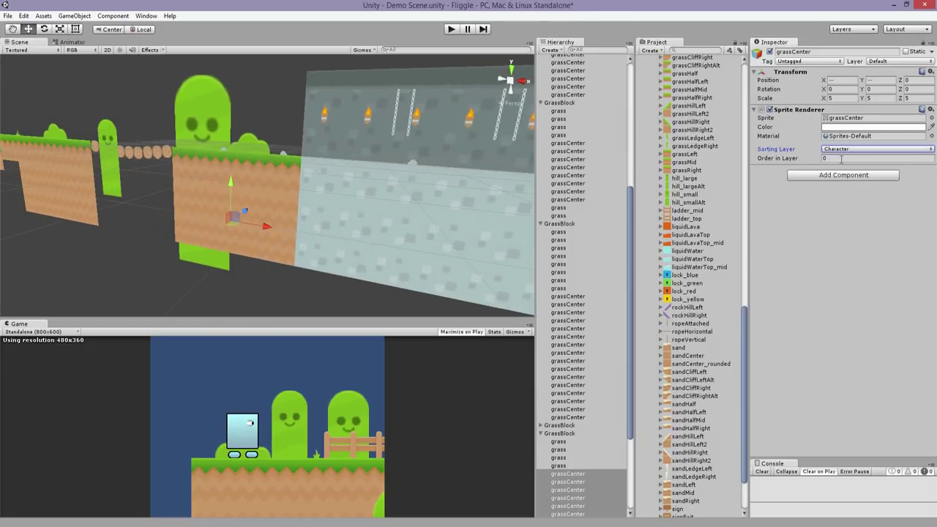
- Select all the bridge log sprites and give them the Character sorting layer with order in layer 5
left_click_drag(277, 165, 308, 194, "alt")
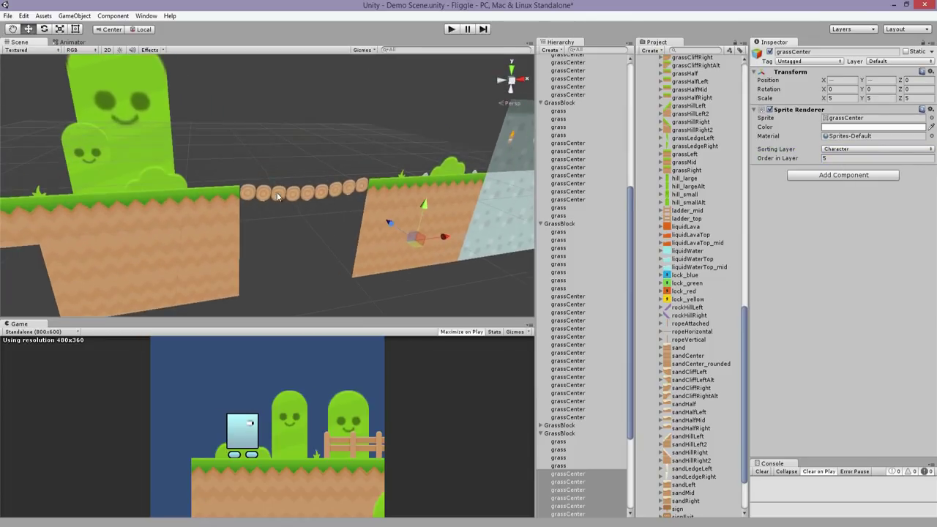
left_click(310, 193)
left_click(350, 191, "shift")
left_click(362, 186, "shift")
scroll(429, 205, "up", 3)
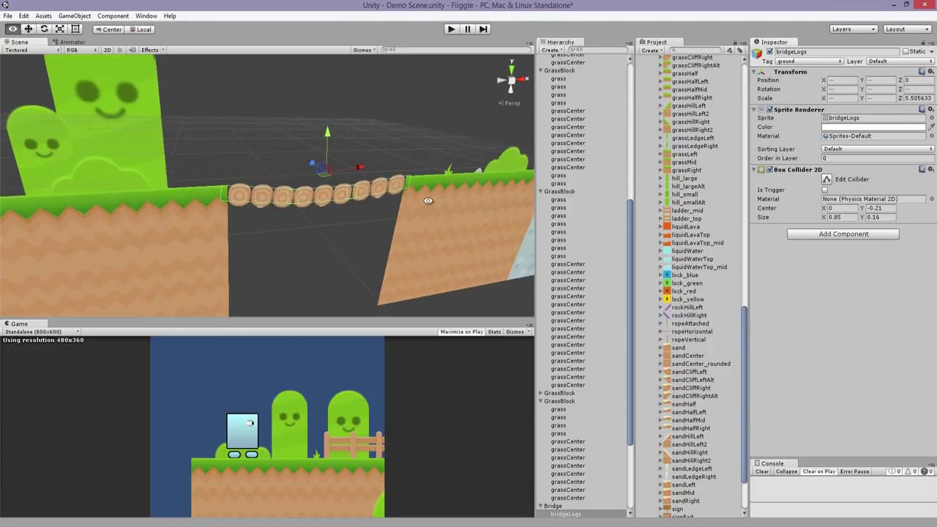
left_click_drag(429, 199, 505, 182, "alt")
left_click(853, 149)
left_click(854, 176)
type("5")
- Set the tiles of the final ground block after the castle to the Character sorting layer, order 5
left_click_drag(446, 176, 191, 155, "alt")
left_click_drag(391, 275, 237, 189)
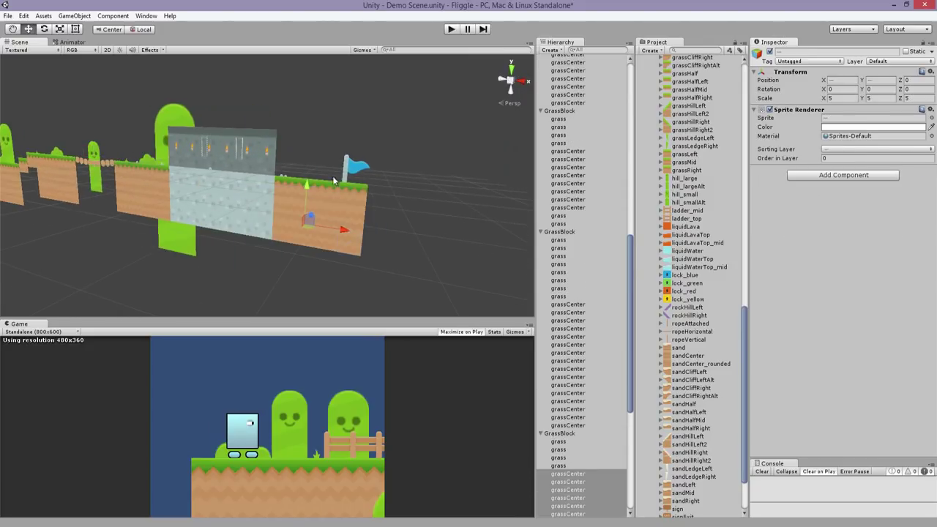
left_click(855, 149)
left_click(805, 183)
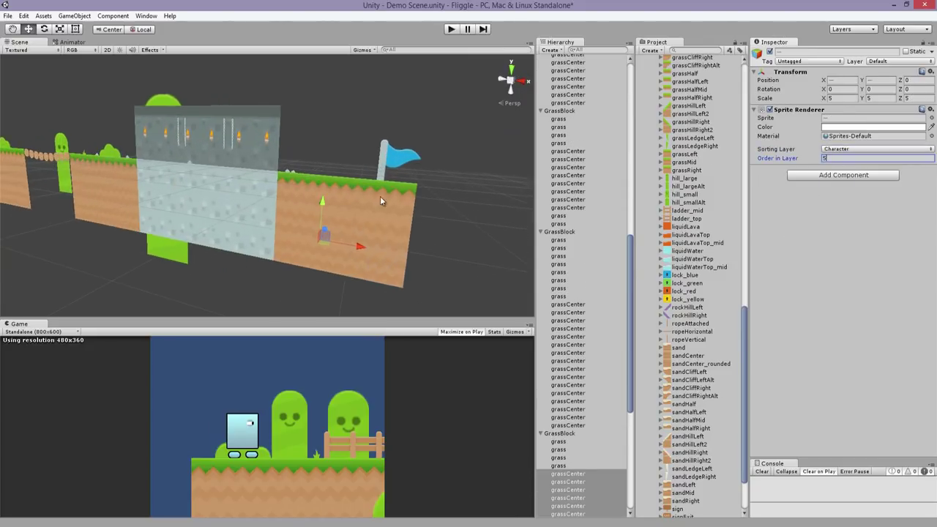
- Assign the blue flag at the level's end to the Character sorting layer with order in layer 5
left_click(313, 187)
left_click_drag(285, 188, 203, 239, "alt")
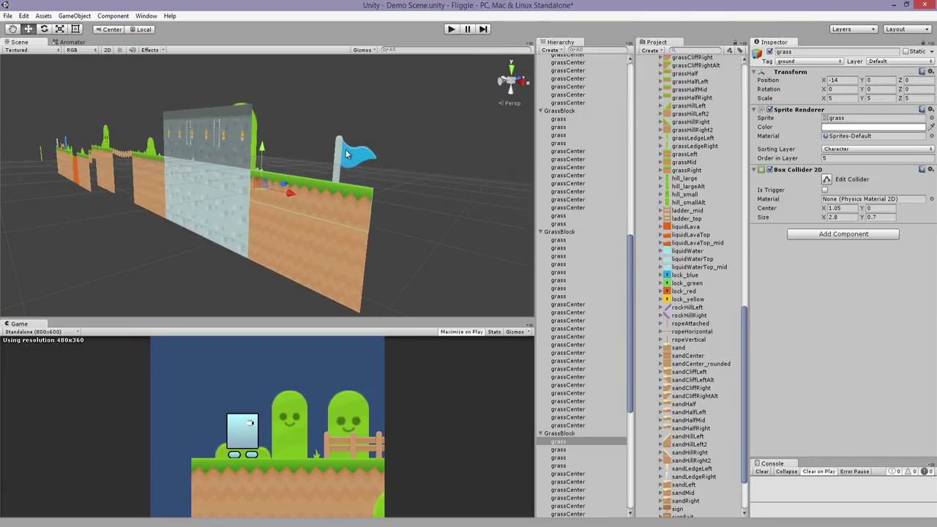
left_click(352, 155)
left_click_drag(366, 160, 587, 185, "alt")
left_click(853, 149)
left_click(842, 176)
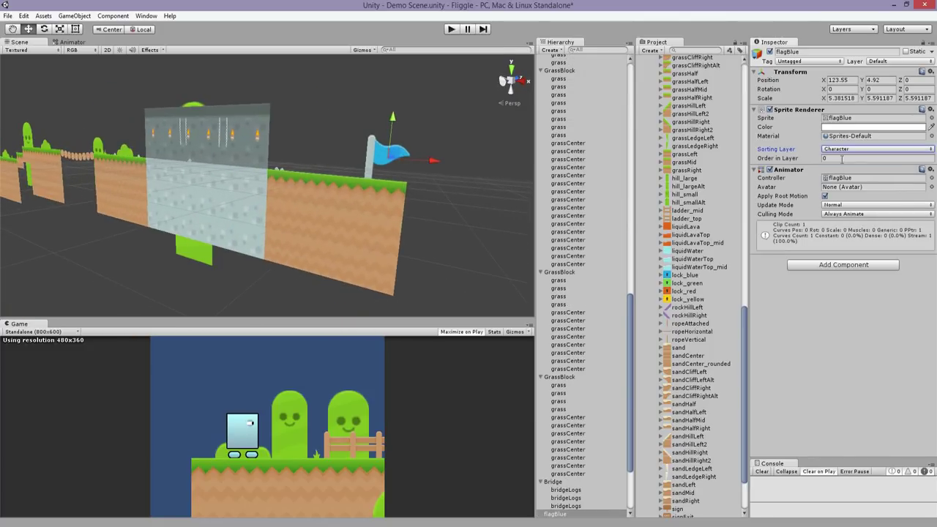
- Play-test the level by running and jumping past the lava pit to check hill layering and parallax, and stop the game
left_click(451, 29)
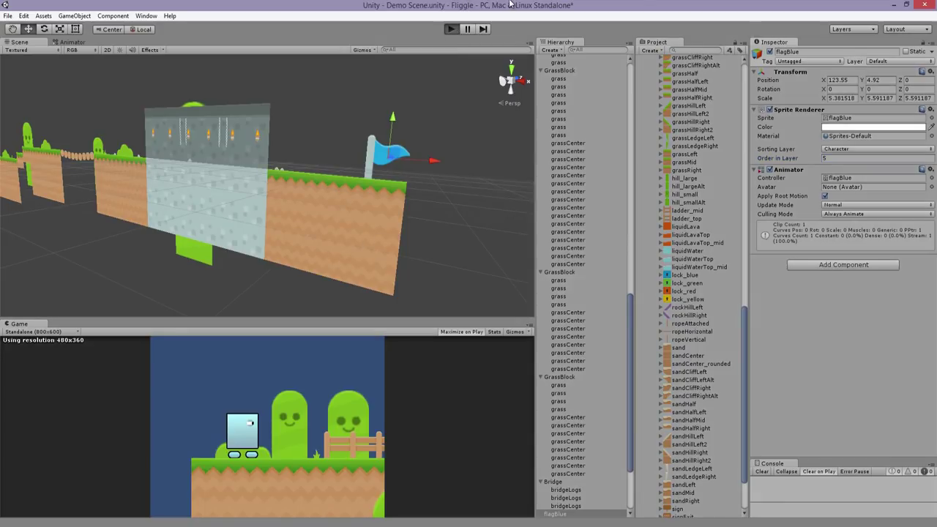
key("Right")
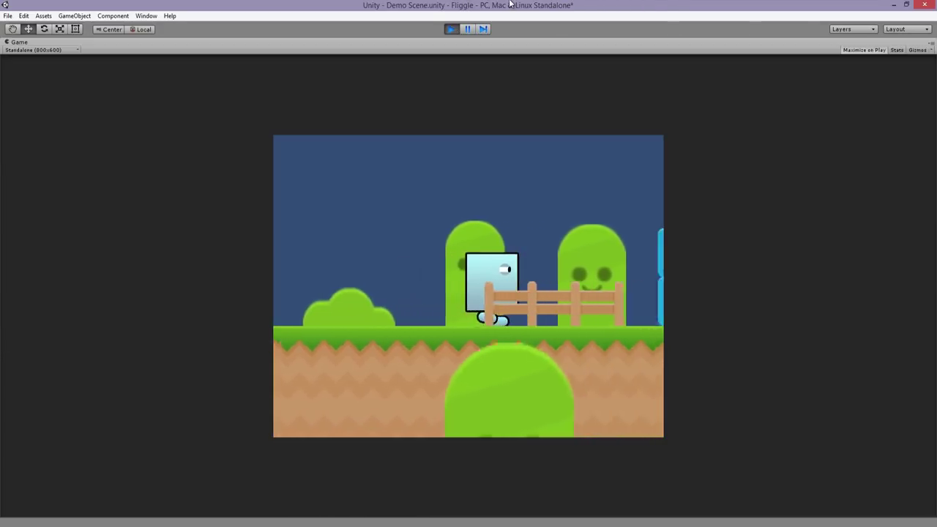
key("space")
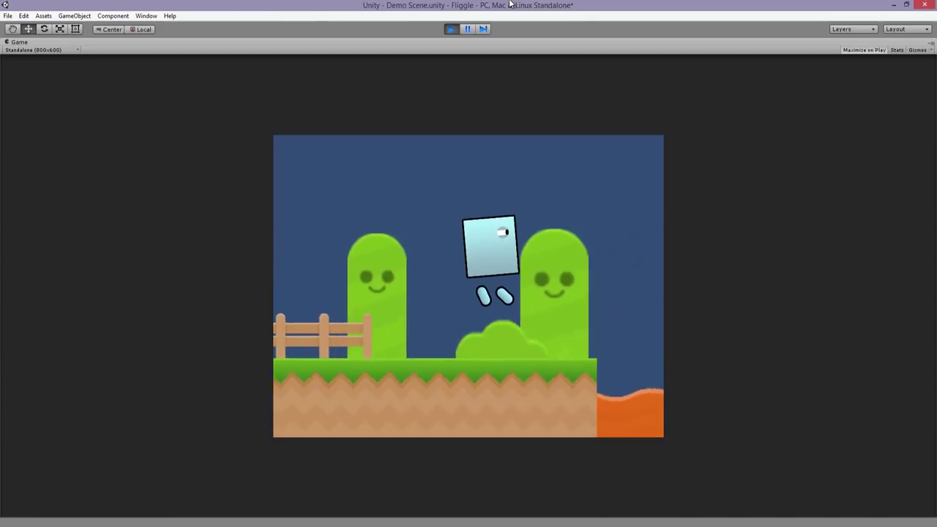
key("space")
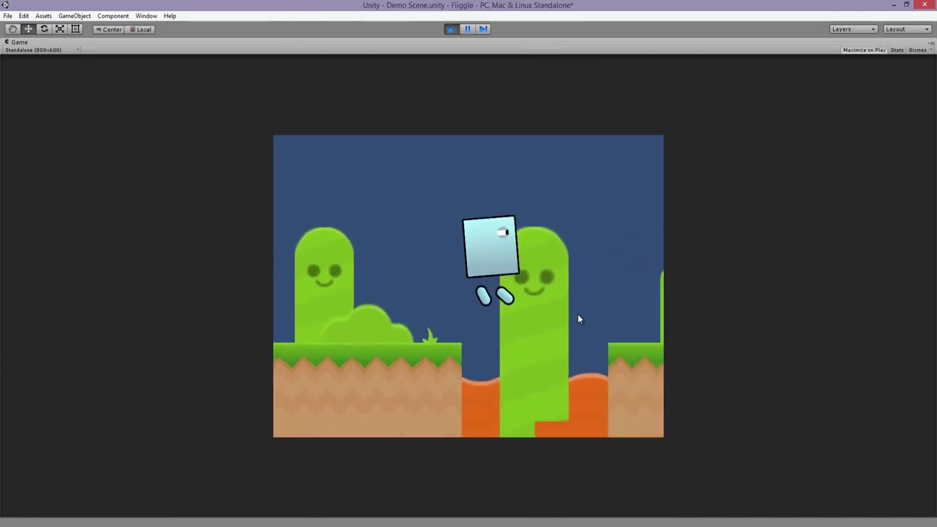
key("space")
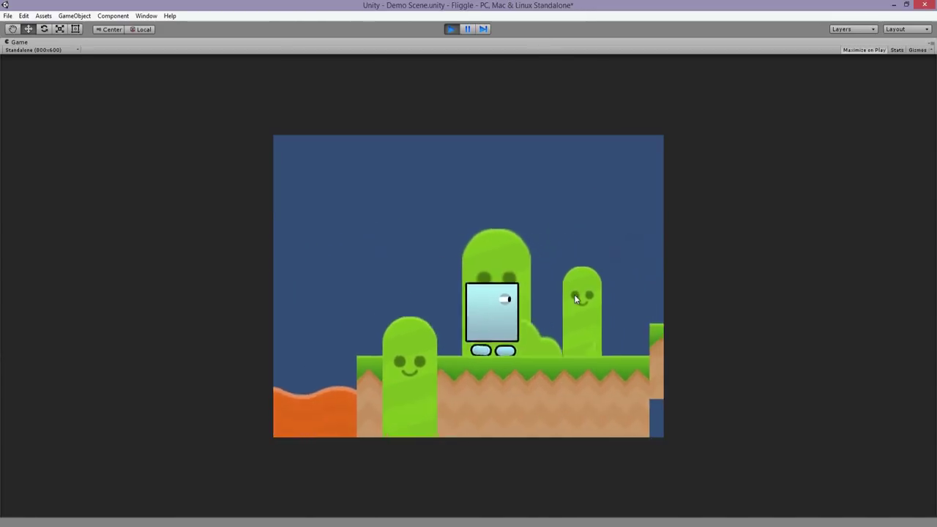
left_click(451, 29)
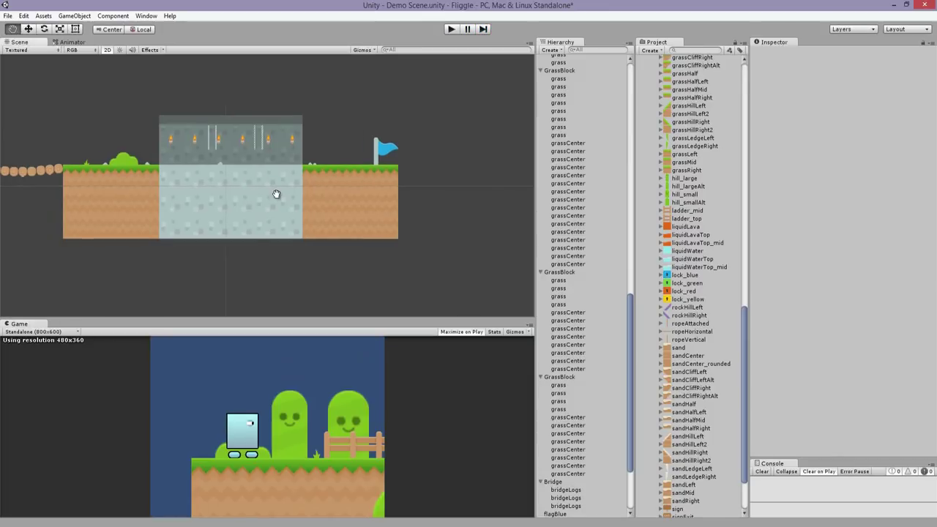
- Move the large hill beyond the lava pit to about Y -3.6 and rescale it to about 43.2 wide by 45.5 high
middle_click_drag(262, 153, 515, 164)
middle_click_drag(254, 180, 563, 173)
left_click(330, 188)
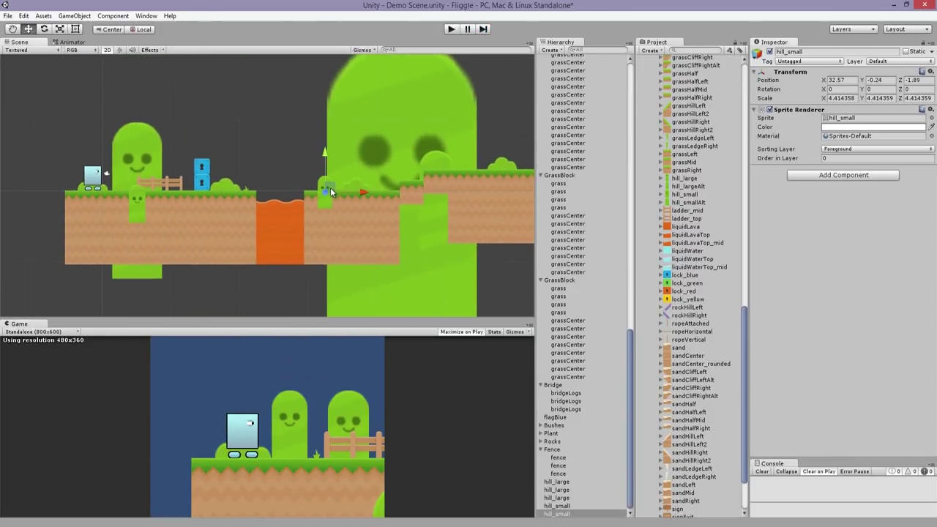
left_click(388, 121)
key("r")
left_click_drag(402, 276, 392, 277)
key("w")
left_click_drag(402, 237, 402, 176)
key("r")
left_click_drag(402, 176, 402, 166)
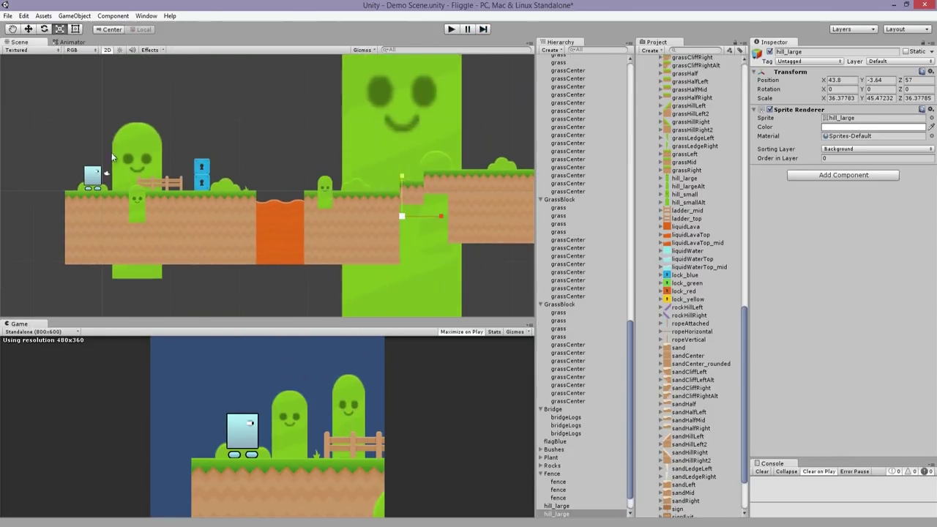
left_click(333, 97)
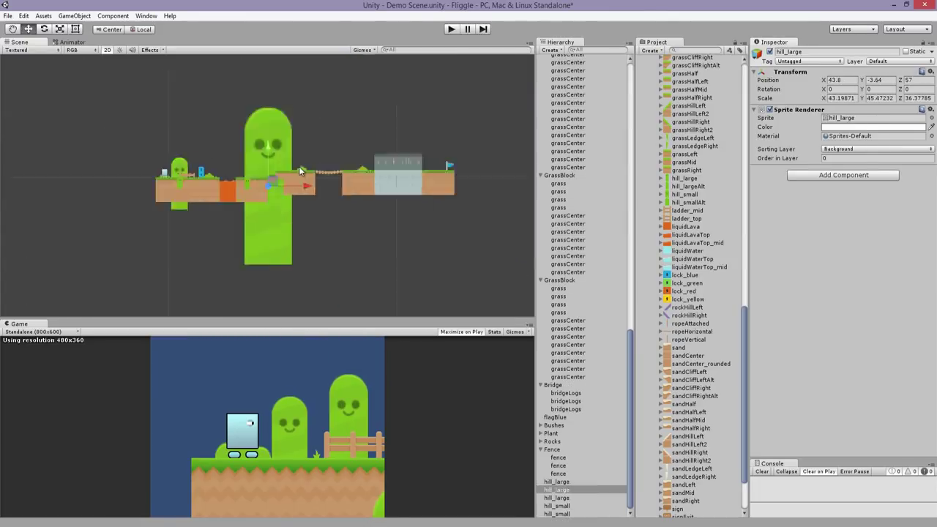
- Return the scene view to 3D and check the sorting settings of the fence and the first block's grass
left_click(106, 49)
left_click_drag(220, 190, 267, 198, "alt")
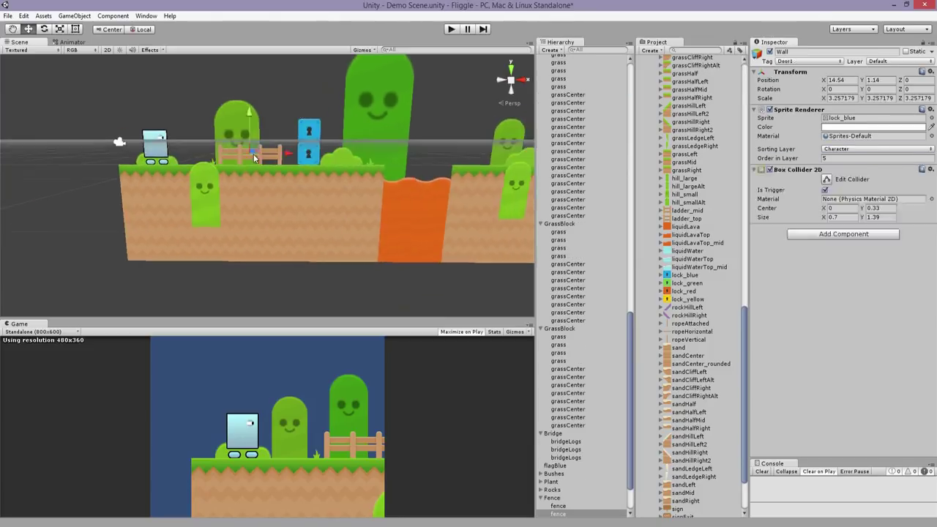
left_click(254, 154)
left_click_drag(254, 154, 322, 174, "alt")
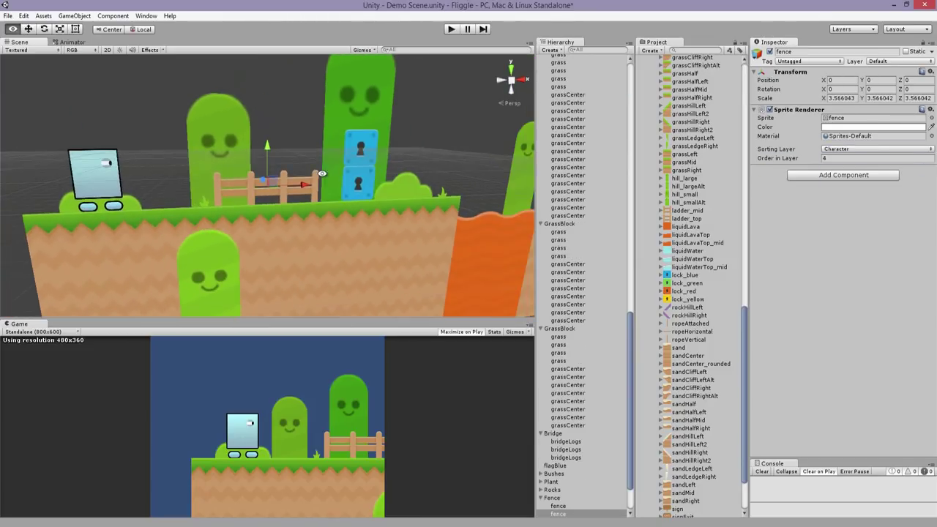
scroll(586, 180, "up", 10)
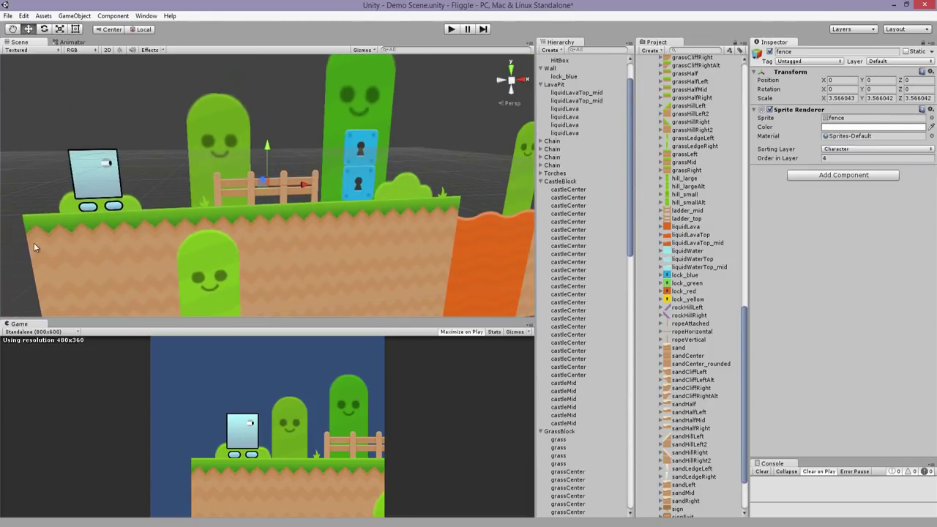
left_click(296, 207)
- Play-test the level by moving and jumping around the fence to check its layering, and stop the game
left_click(454, 30)
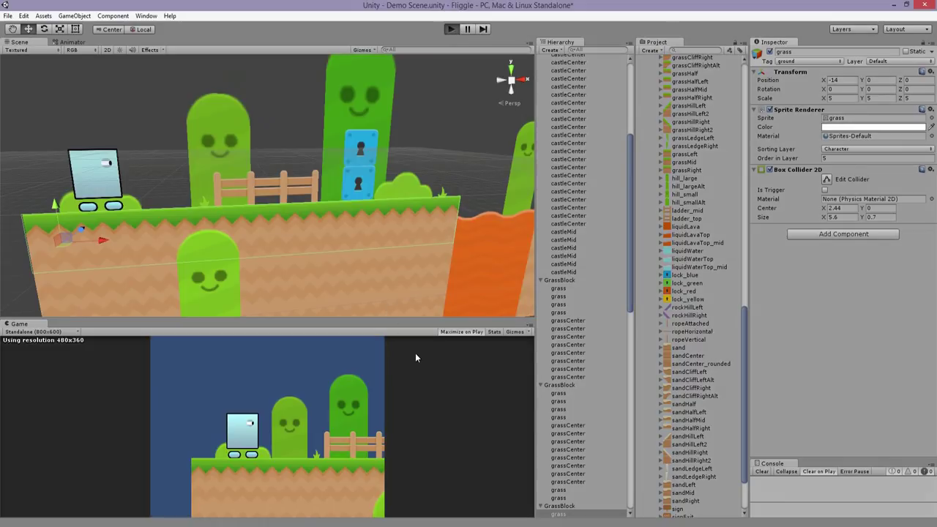
key("d")
key("space")
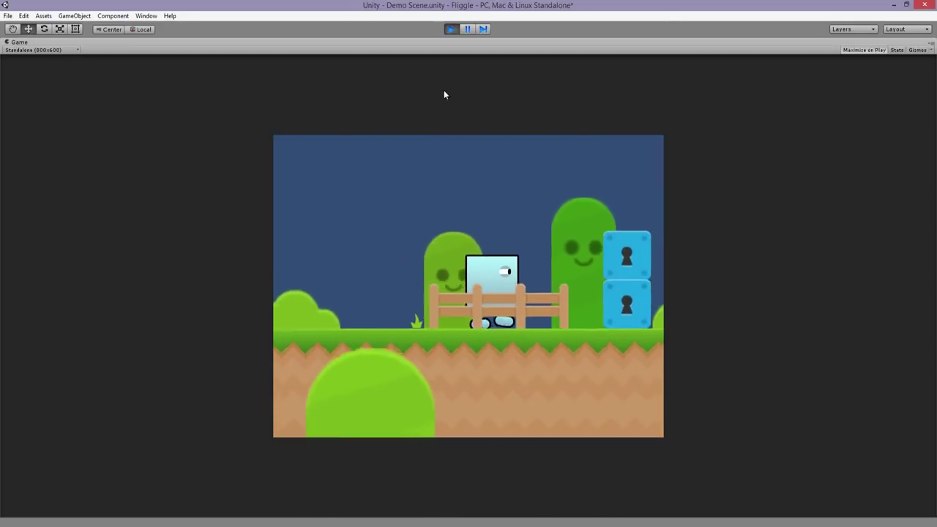
key("Left")
left_click(451, 29)
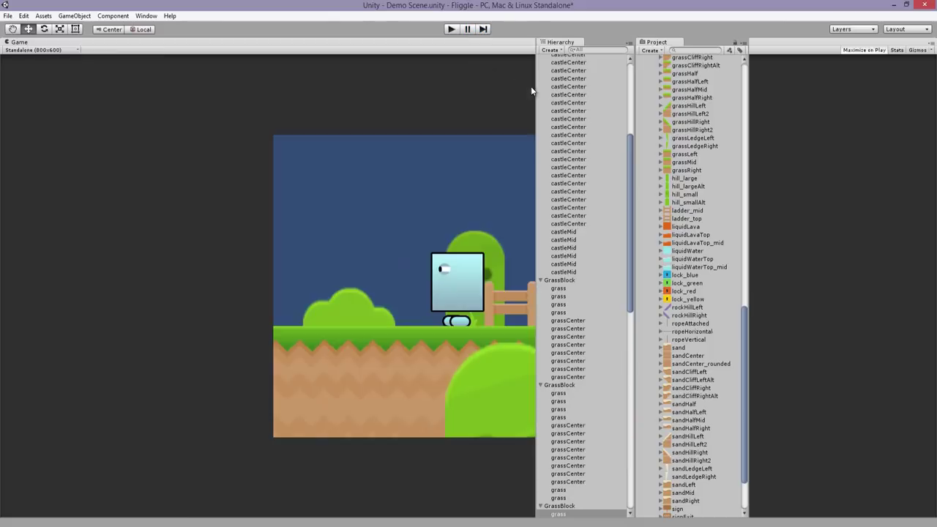
- Change the main camera's background to a lighter blue, RGB 106, 143, 202
left_click(563, 60)
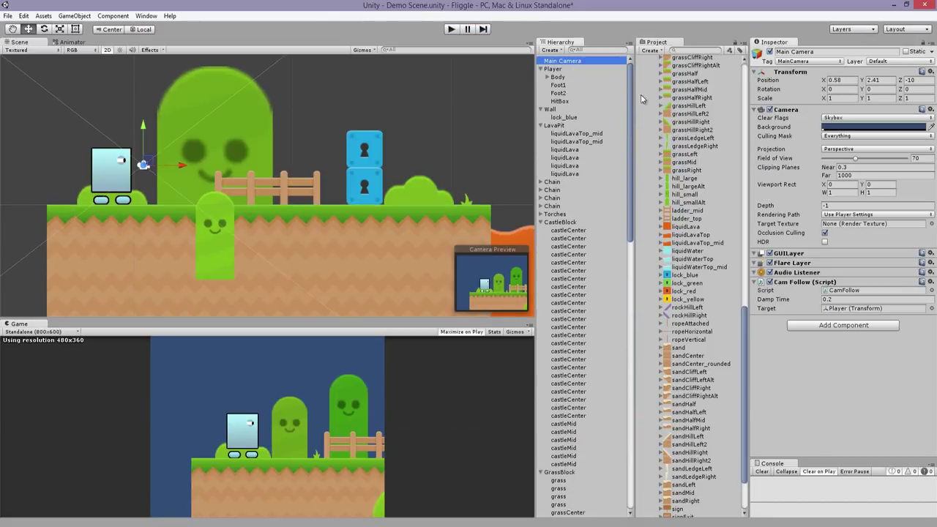
left_click(838, 127)
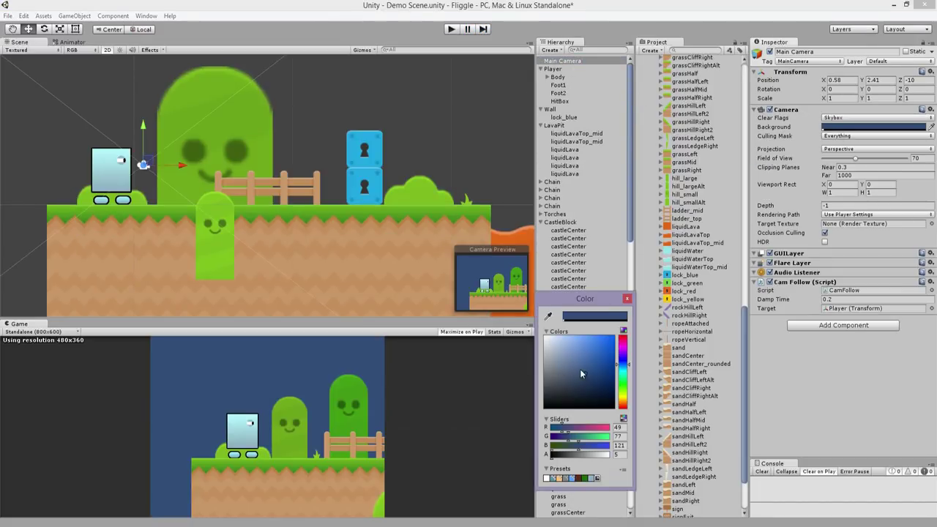
left_click_drag(580, 373, 578, 350)
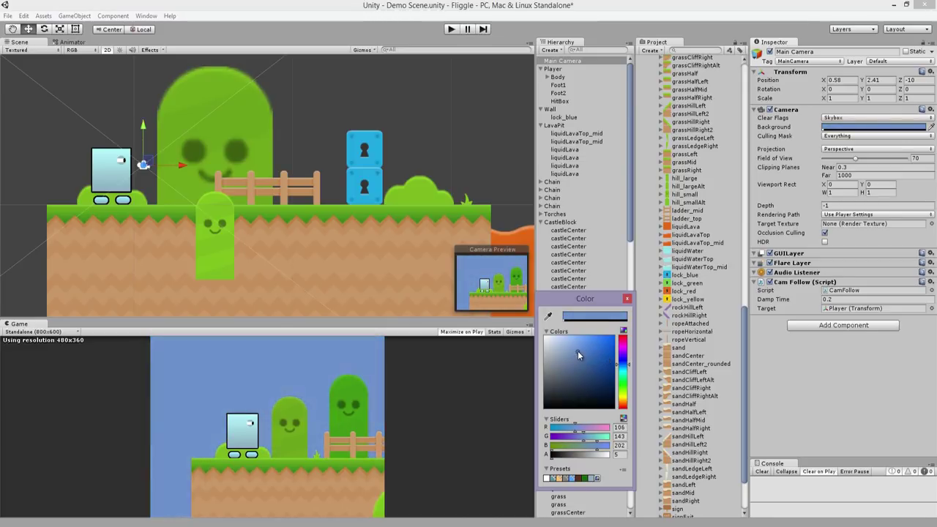
left_click(627, 299)
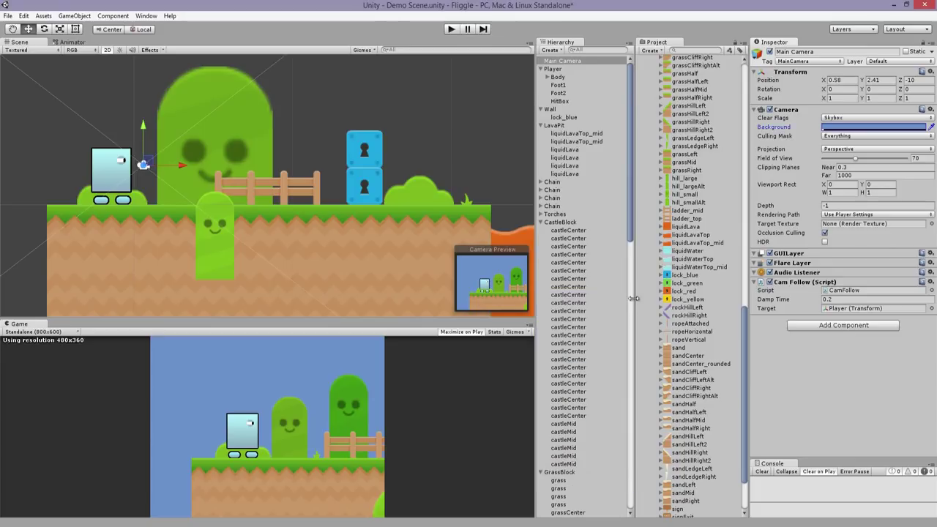
scroll(665, 317, "down", 3)
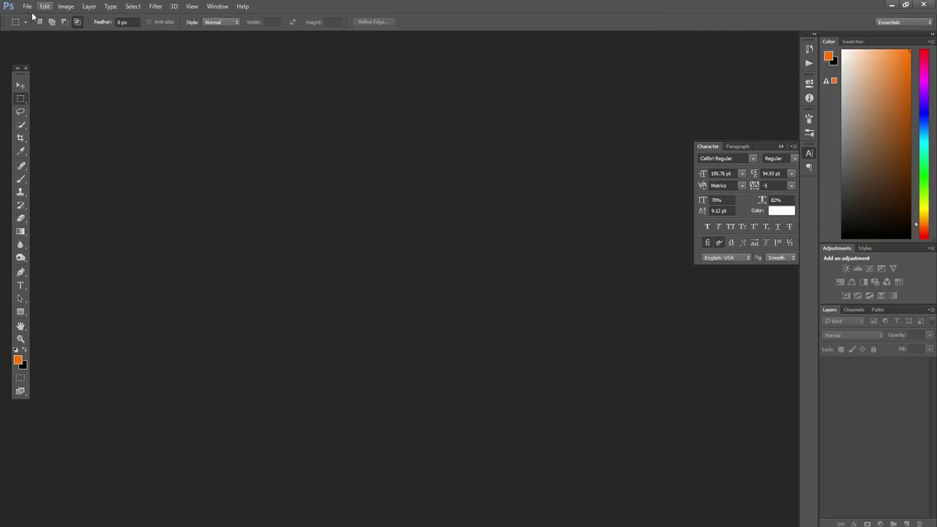
- Switch to Photoshop and create a 1920 x 1080 pixel document named Sky
left_click(27, 6)
left_click(37, 18)
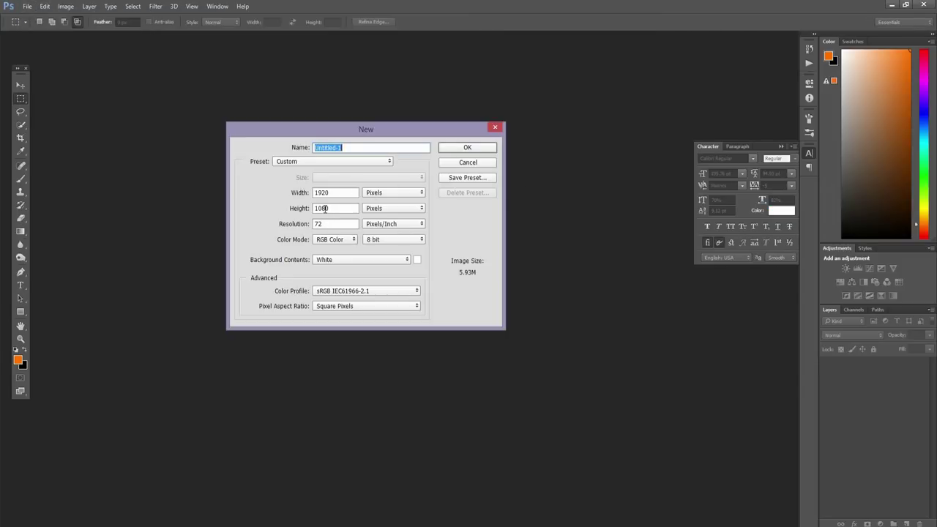
left_click(467, 148)
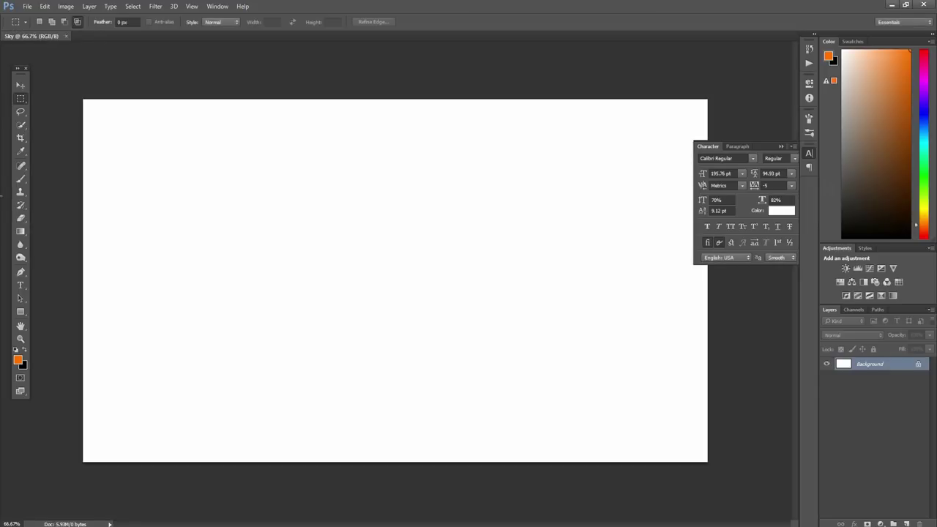
- Choose a light sky blue foreground colour and cover the whole canvas with a very large brush, about 2558 px
left_click(17, 358)
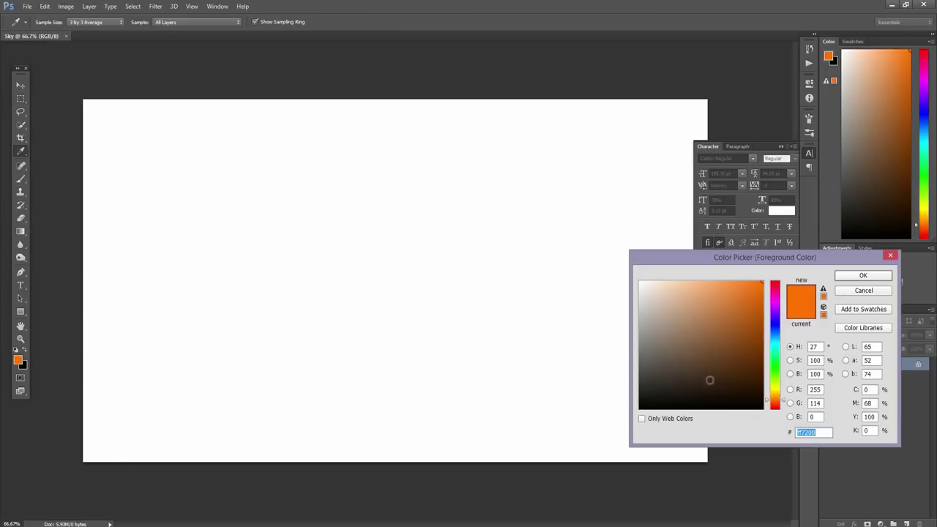
left_click(777, 342)
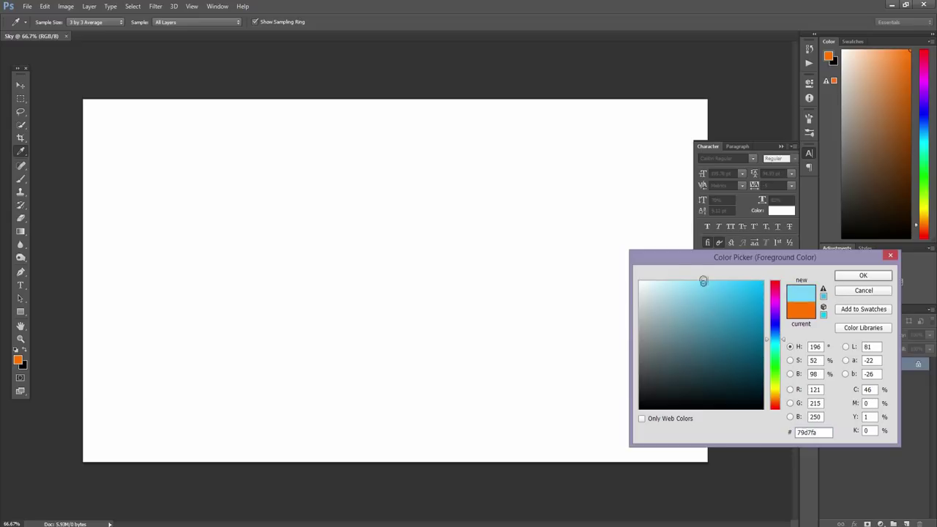
left_click(857, 277)
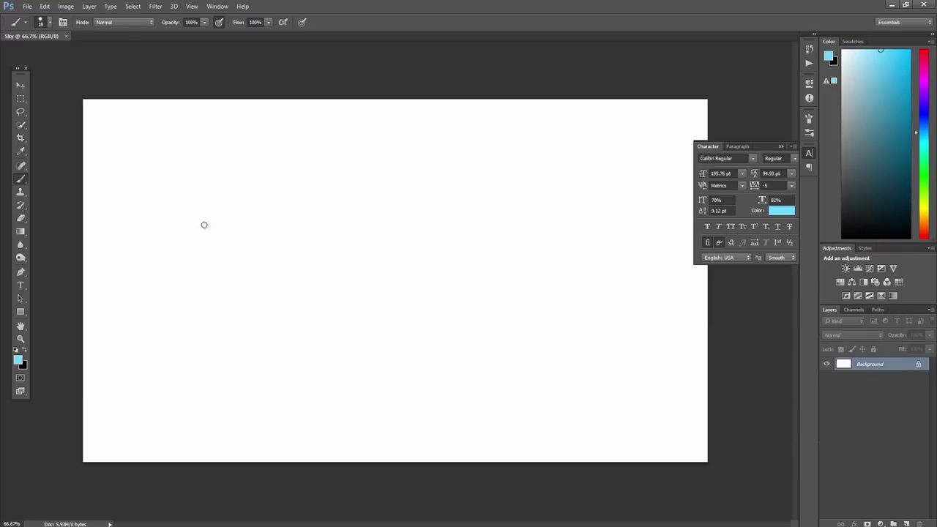
left_click(44, 22)
left_click_drag(115, 57, 116, 57)
left_click_drag(311, 128, 410, 219)
- Choose a paler blue and brush it over the lower part of the canvas to form a soft vertical sky gradient
left_click(17, 360)
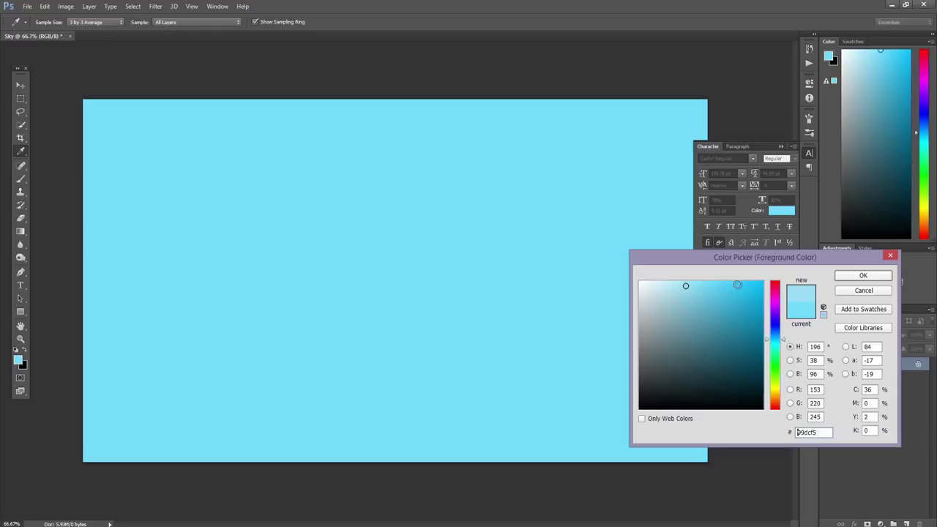
left_click(860, 276)
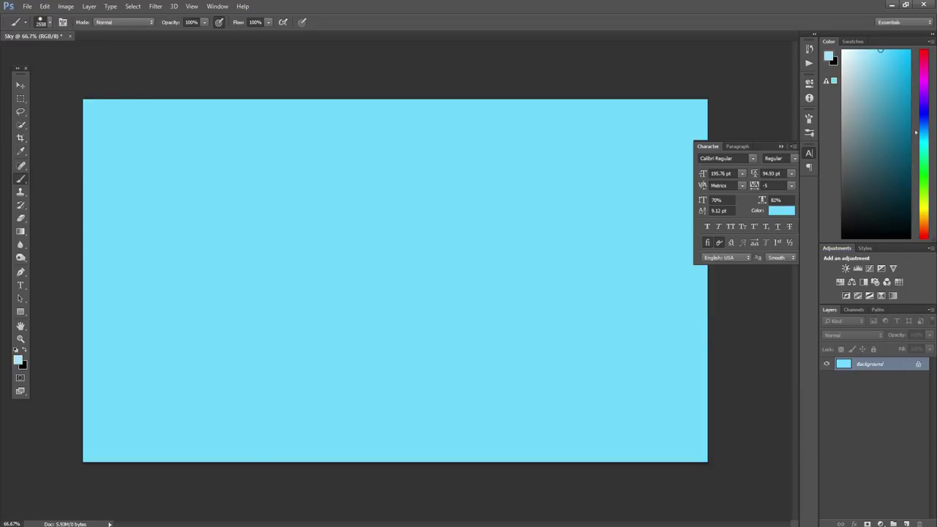
left_click(49, 23)
double_click(21, 122)
scroll(377, 296, "down", 5, "alt")
mouse_move(594, 428)
left_mouse_down()
mouse_move(307, 427)
mouse_move(664, 442)
mouse_move(251, 444)
left_mouse_up()
scroll(411, 410, "up", 10, "alt")
scroll(472, 364, "down", 2, "alt")
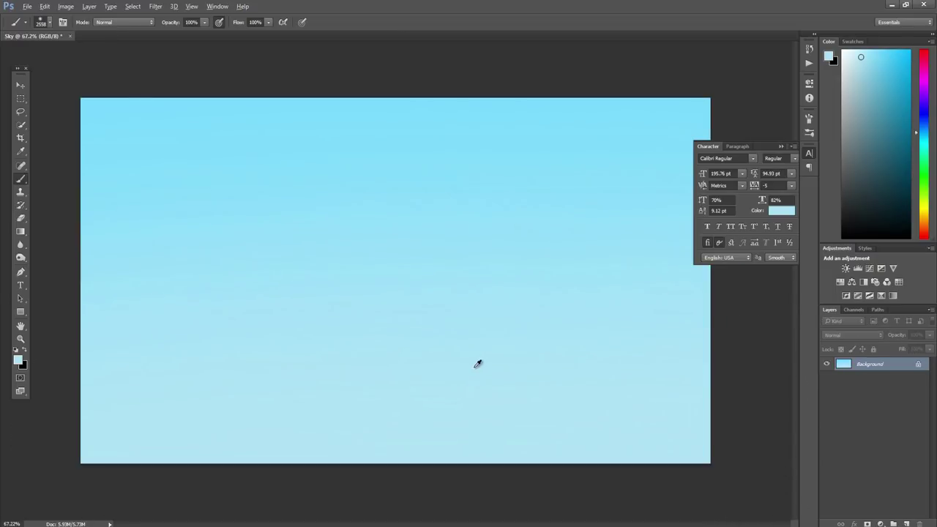
- Save the sky image as Sky.jpg and import it into the Tutorial Series folder of the Unity project
left_click(26, 6)
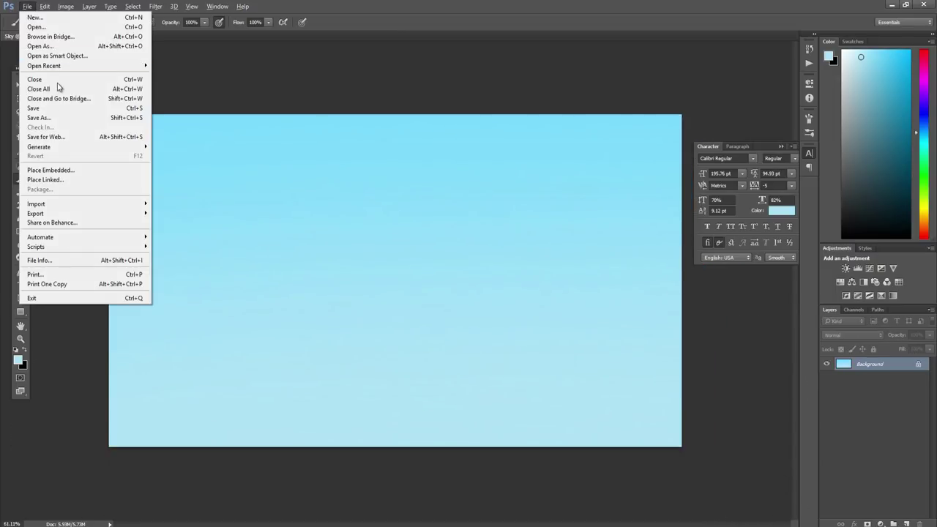
left_click(68, 122)
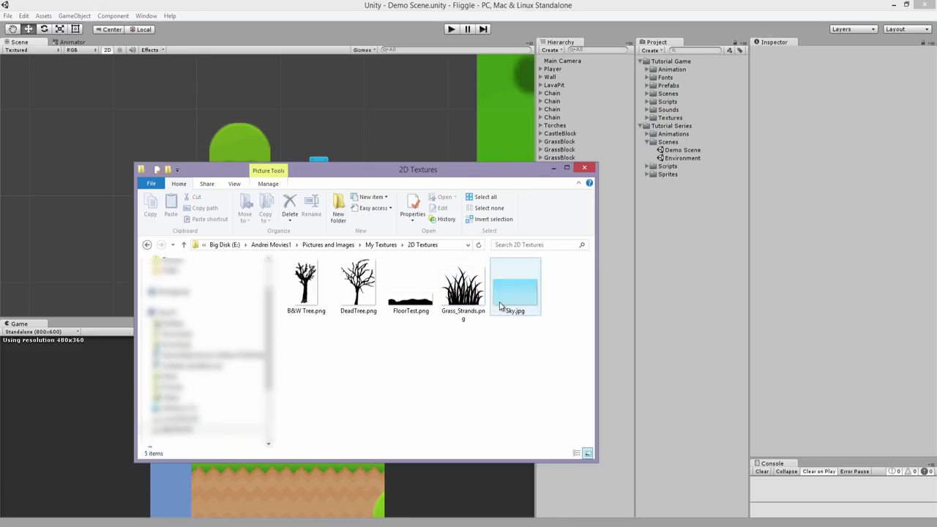
left_click_drag(515, 287, 677, 130)
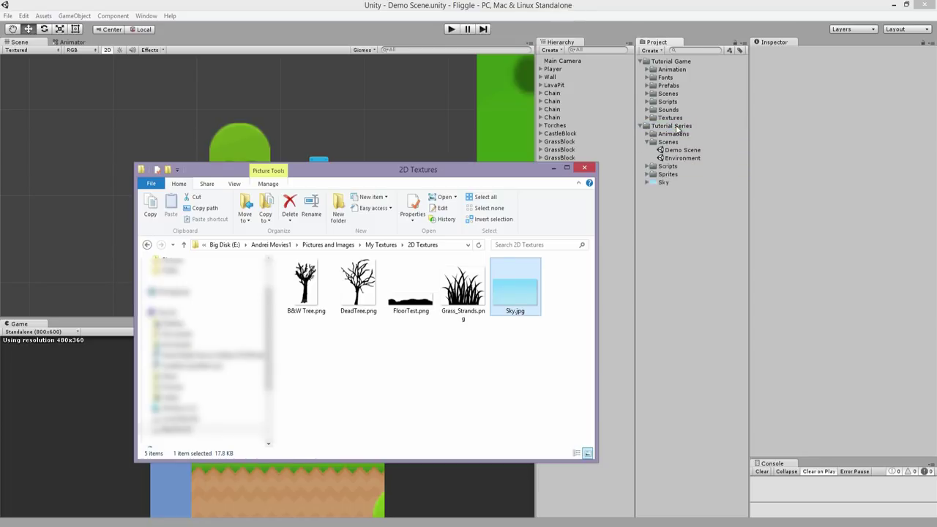
- Create a Textures folder inside Tutorial Series and move the Sky image into it
left_click(677, 127)
right_click(677, 127)
mouse_move(693, 130)
left_click(833, 131)
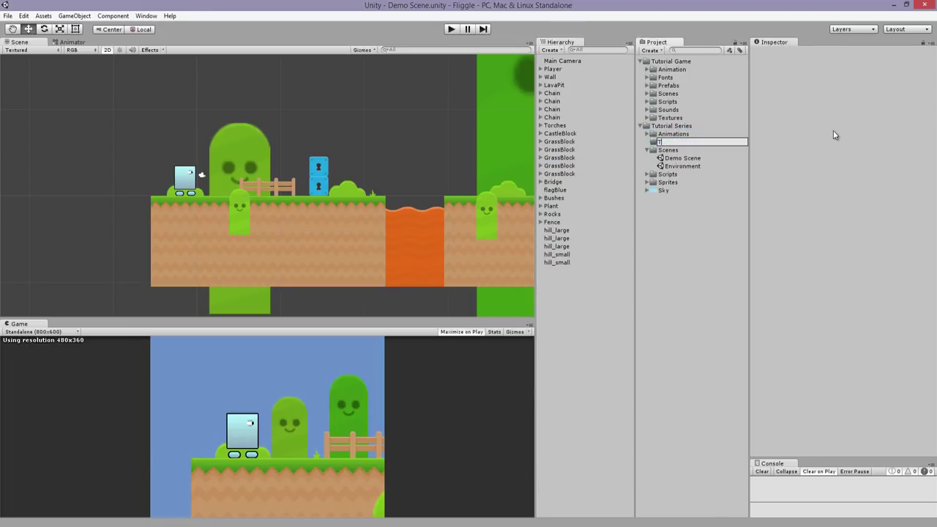
type("Textures")
key("Return")
left_click(661, 191)
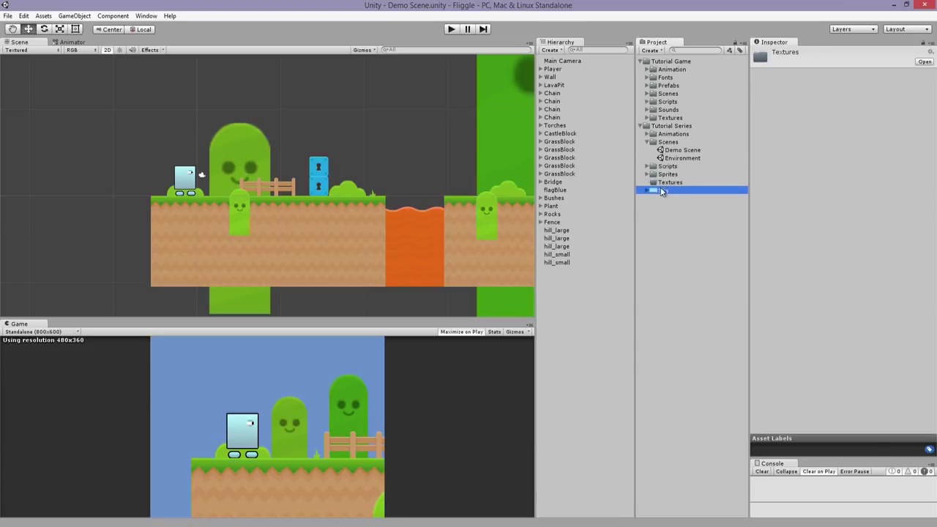
- Place the Sky sprite in the scene at about X 9.9, Y 4.27 and scale it uniformly to about 2.07
left_click_drag(672, 190, 411, 173)
key("r")
key("w")
left_click_drag(352, 169, 310, 151)
scroll(307, 161, "down", 2)
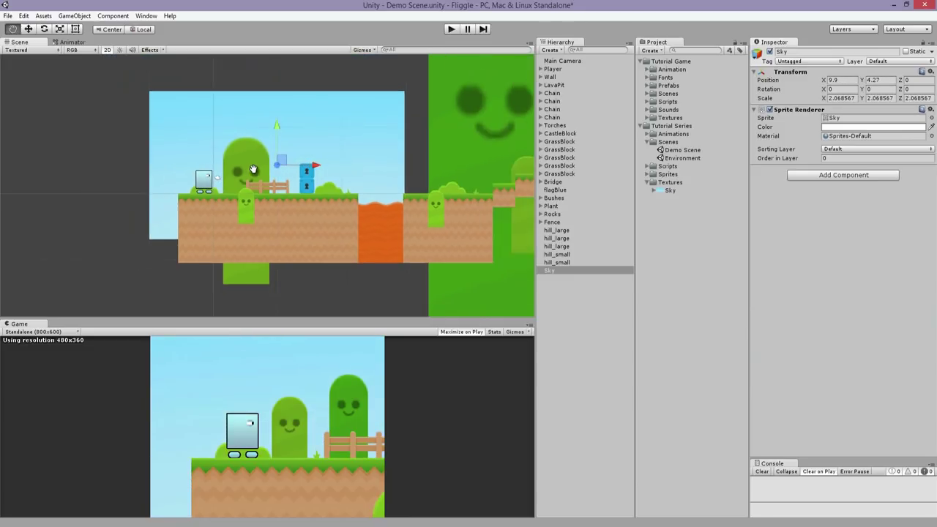
- Assign the Sky sprite to the Background sorting layer
left_click(851, 150)
left_click(855, 175)
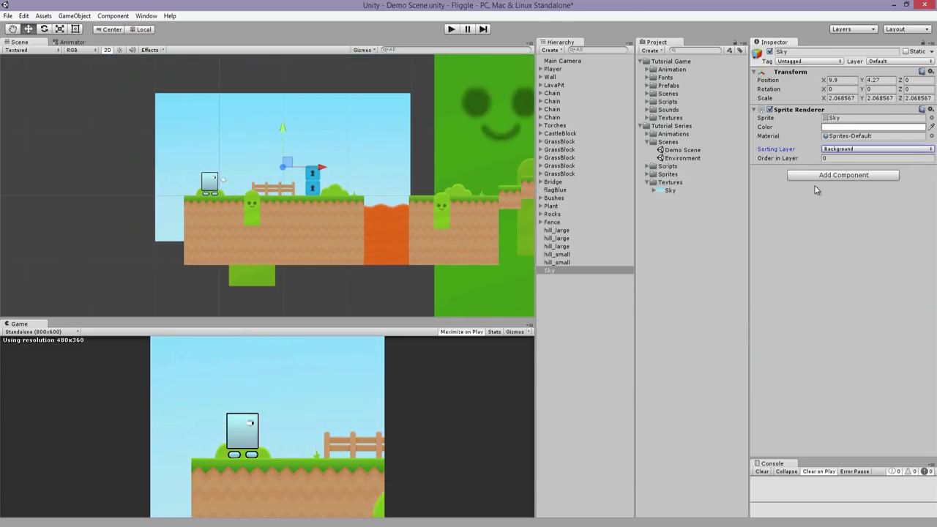
scroll(448, 177, "down", 1)
key("space")
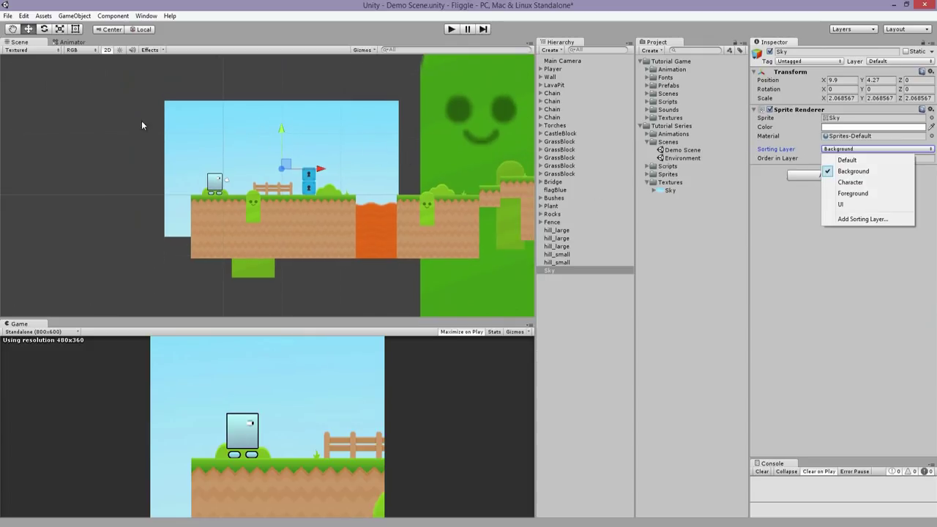
- Switch the scene view to 3D, move the sky behind the hills to about Z 107.3 and enlarge it to about 12.3
left_click(106, 50)
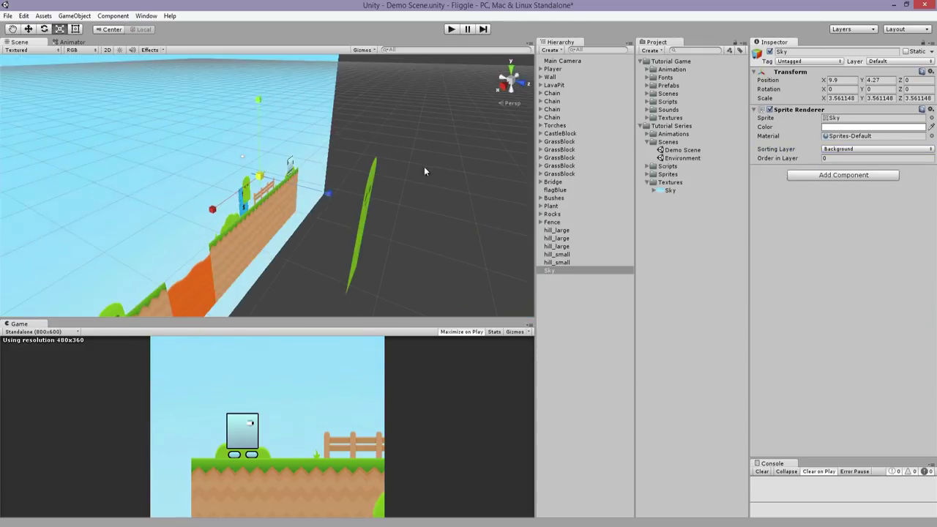
left_click_drag(341, 180, 479, 236, "alt")
left_click_drag(440, 228, 476, 209, "alt")
left_click_drag(529, 188, 560, 198)
key("f")
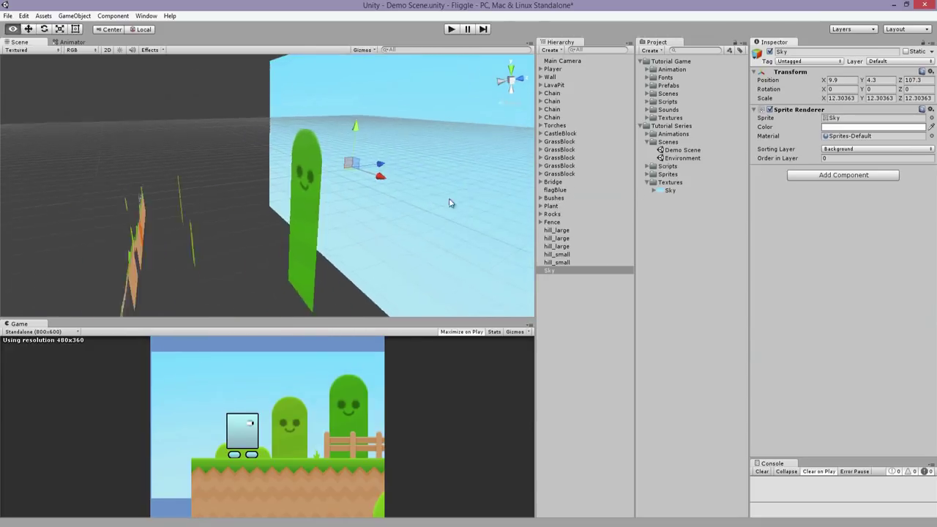
- Move the sky farther back to about X 15.8, Z 181.1 and rescale it to about 22.3 wide by 27.7 high
left_click_drag(249, 193, 337, 191, "alt")
key("r")
key("r")
left_click_drag(291, 148, 291, 135)
key("w")
left_click_drag(274, 164, 324, 189, "alt")
mouse_move(236, 167)
left_mouse_down()
mouse_move(174, 142)
mouse_move(293, 173)
mouse_move(240, 168)
left_mouse_up()
key("r")
key("w")
key("r")
scroll(343, 185, "down", 3, "alt")
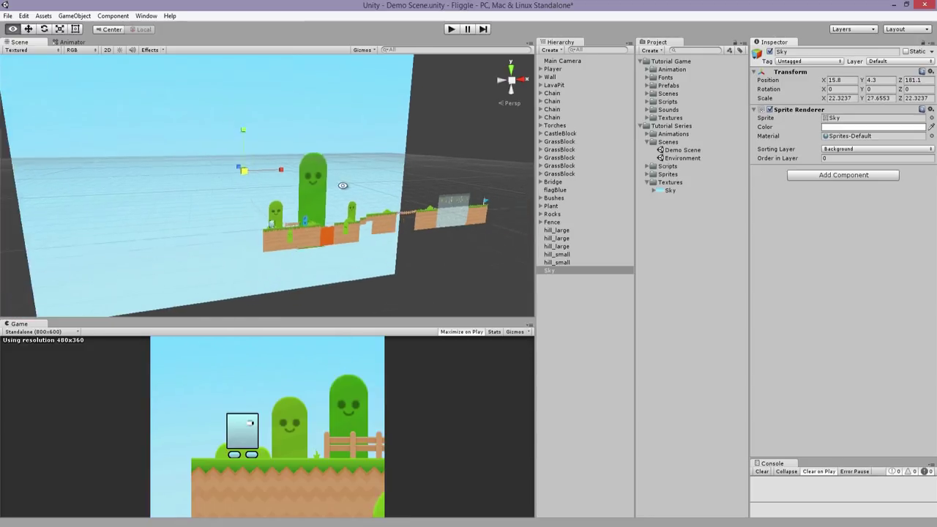
- Shift the sky to about X 104.6 and widen its X scale to about 33 to span the whole level
left_click_drag(342, 186, 319, 179, "alt")
left_click_drag(303, 173, 376, 185)
key("w")
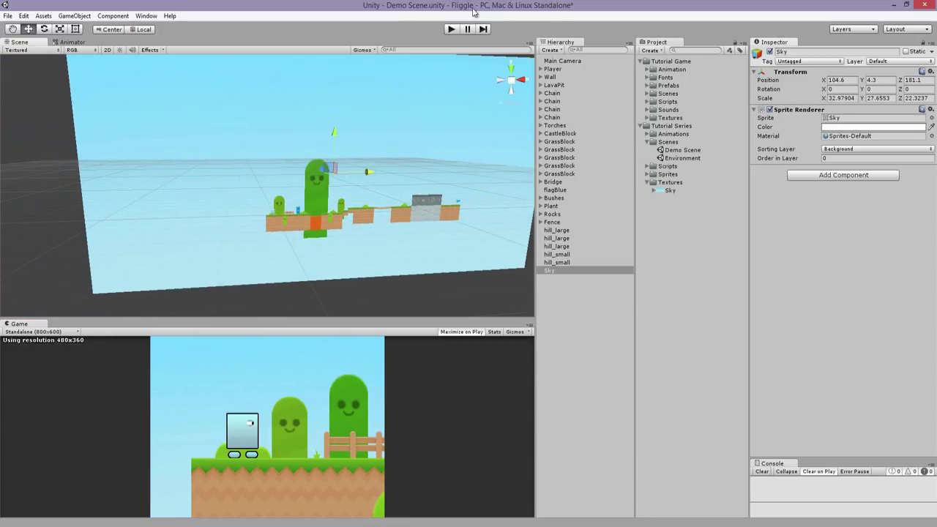
- Play-test the level by running both ways and jumping to check the sky backdrop, and stop the game
left_click(451, 29)
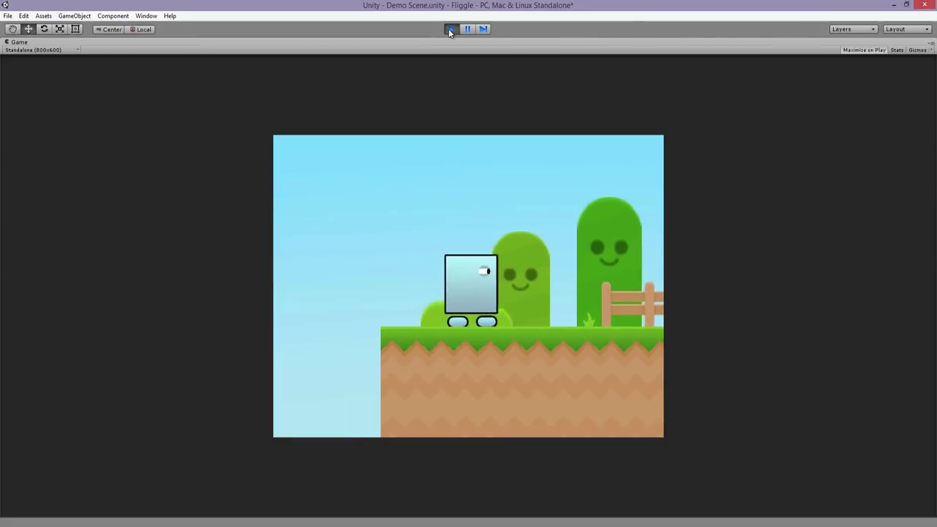
key("Right")
key("space")
key("Left")
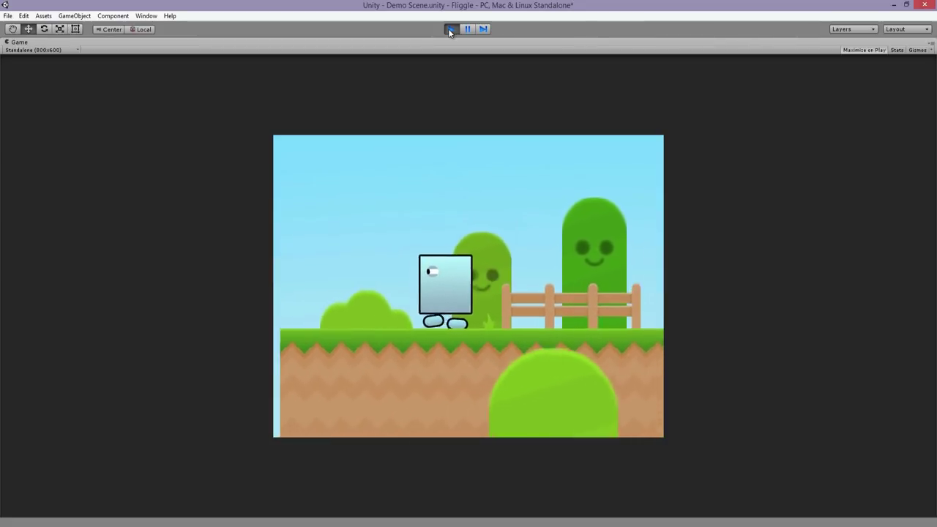
key("space")
left_click(450, 30)
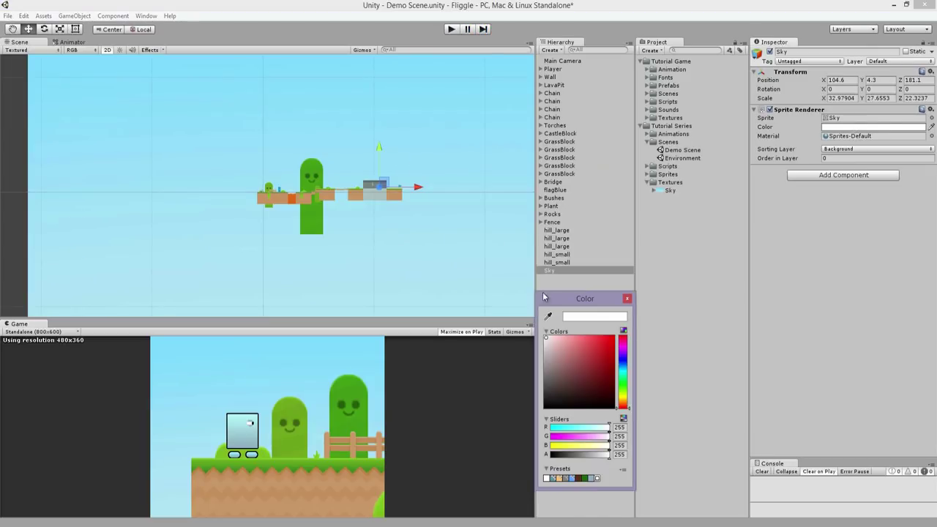
- Darken the sky sprite's tint to RGB 246, 246, 246 and reduce its Y scale to about 24.9
left_click_drag(549, 345, 545, 344)
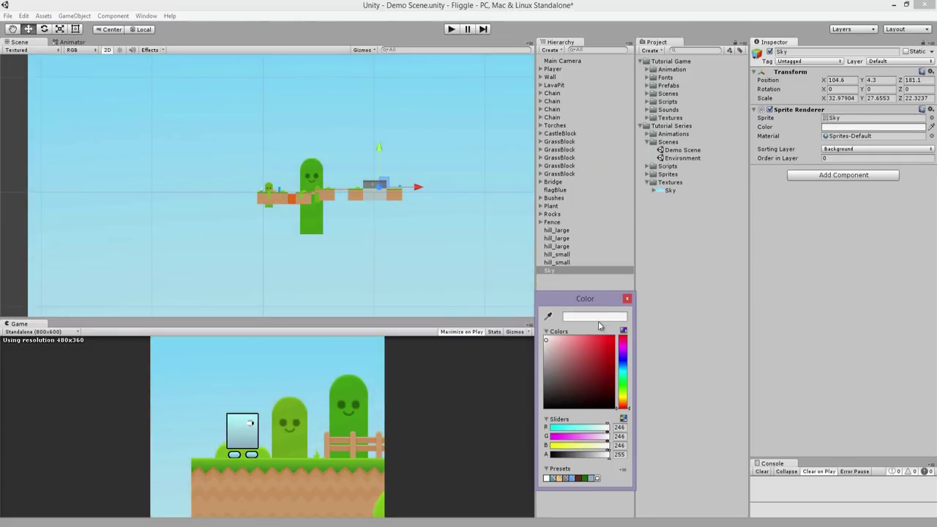
left_click(627, 299)
key("r")
mouse_move(379, 147)
left_mouse_down()
mouse_move(381, 159)
mouse_move(382, 151)
left_mouse_up()
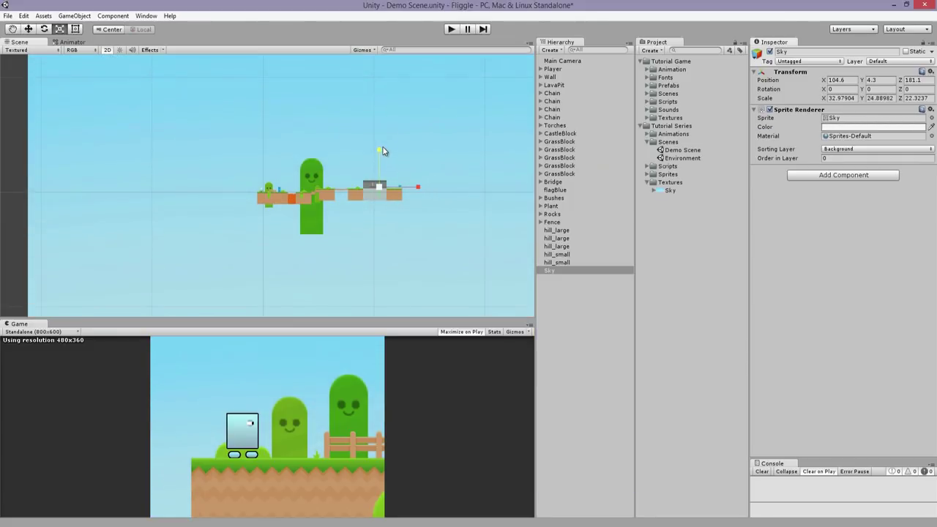
- Play-test the level by running right and left and jumping to check the adjusted sky, and stop the game
left_click(451, 30)
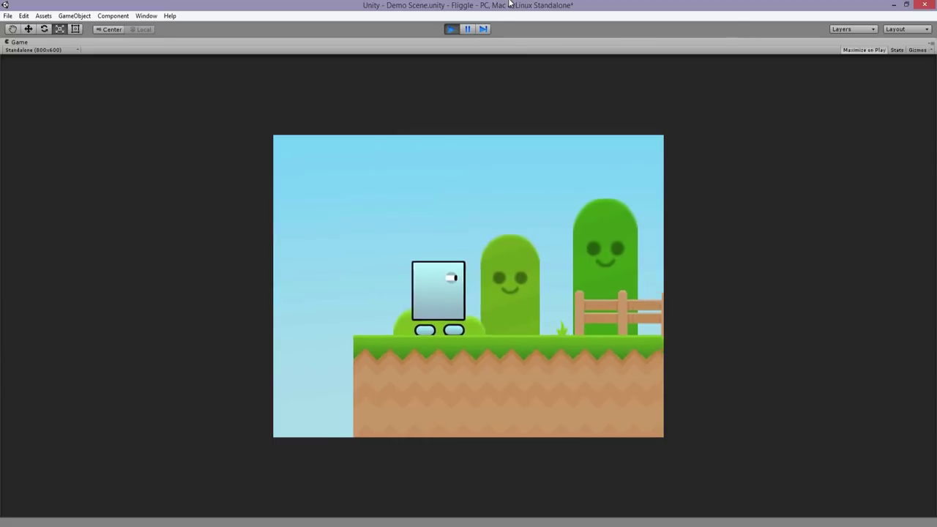
key("Right")
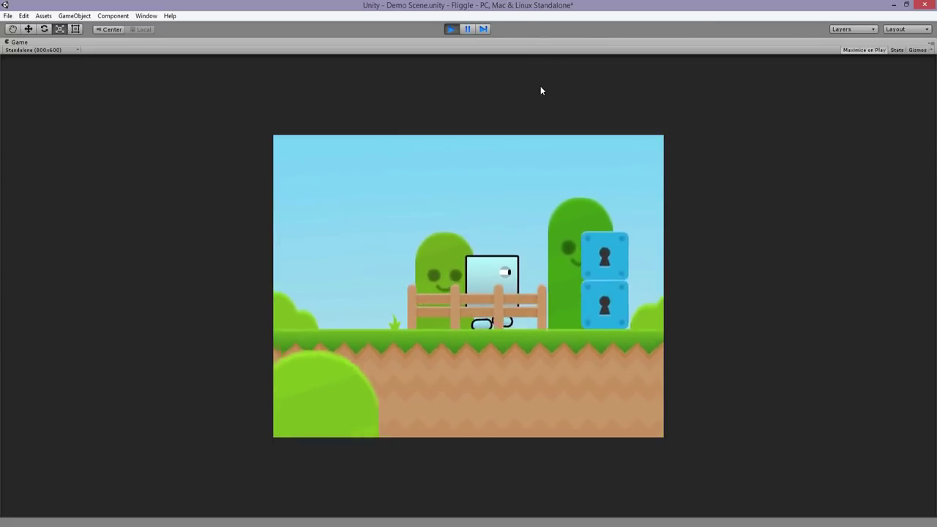
key("space")
key("Left")
key("space")
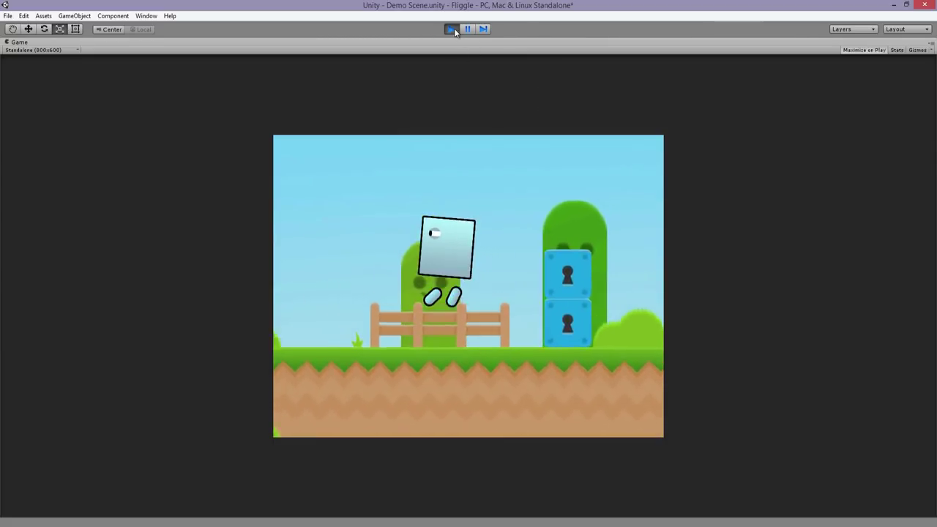
left_click(452, 29)
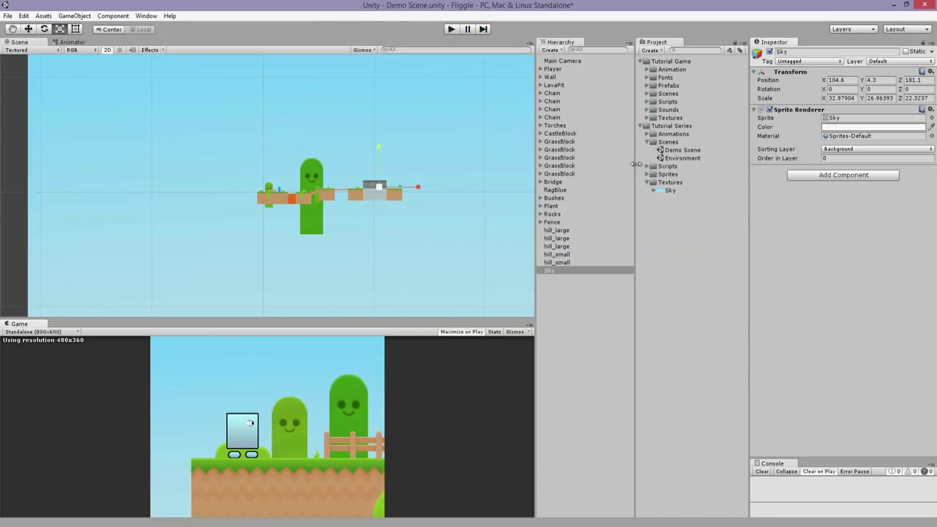
- Place the cloud1 sprite in the scene above the start of the level and assign it to the Background sorting layer
left_click(648, 143)
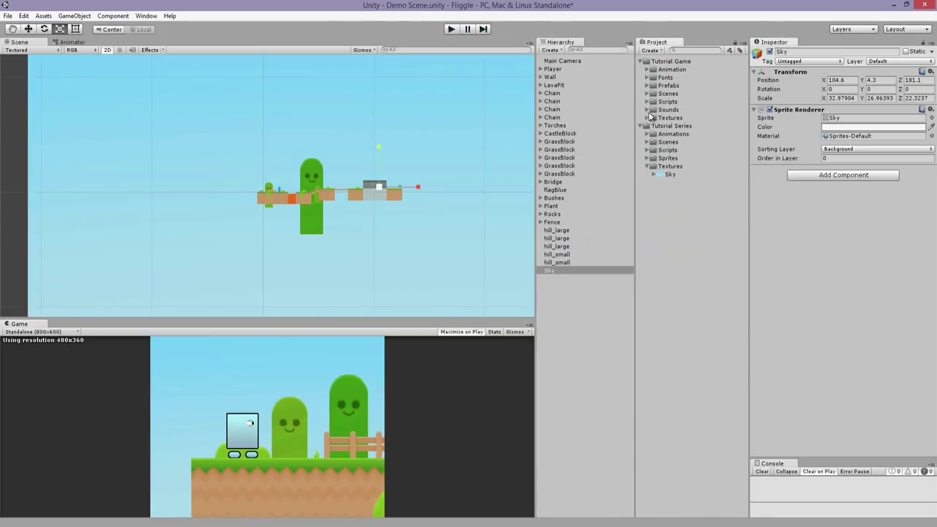
left_click(647, 118)
left_click(655, 159)
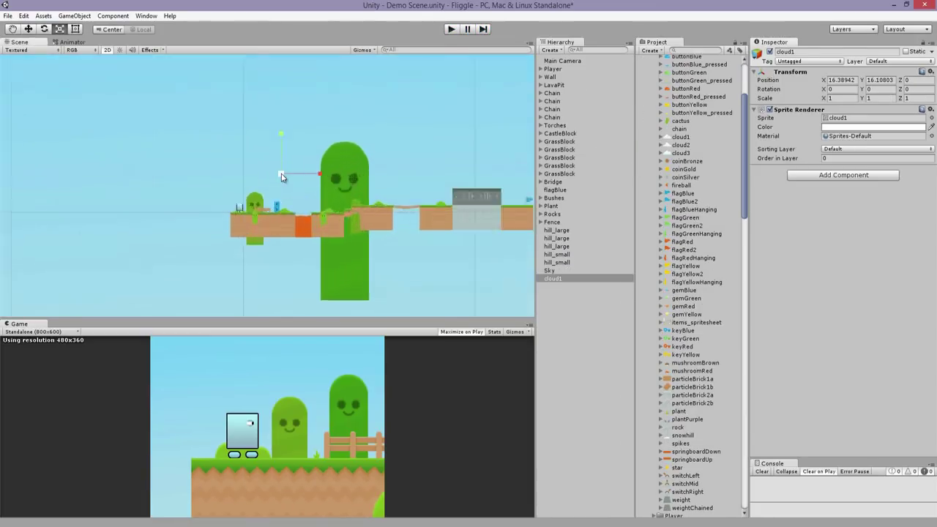
key("f")
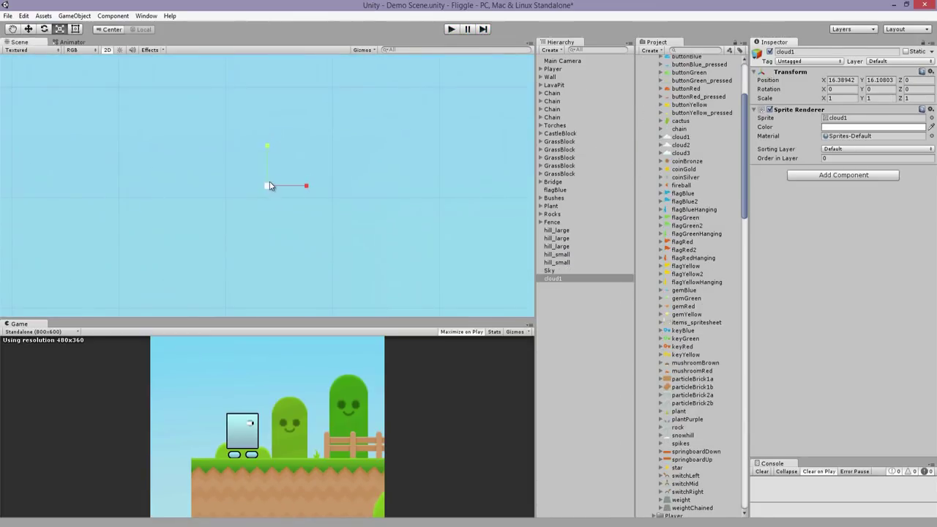
left_click(856, 150)
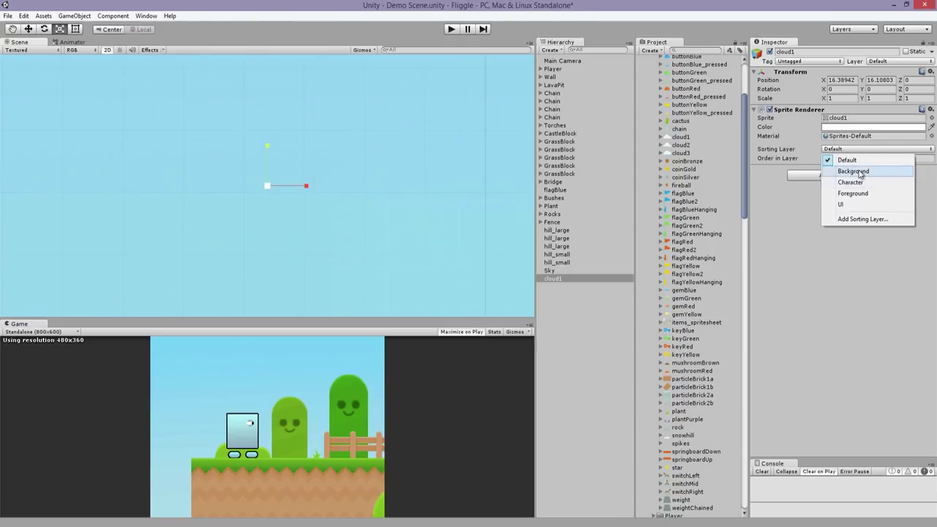
left_click(842, 169)
left_click(297, 161)
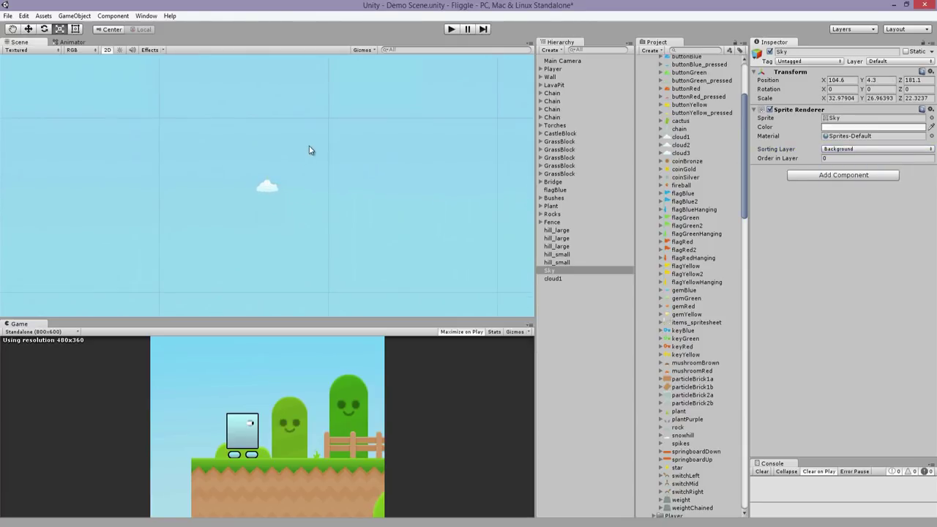
- Enlarge the cloud to a scale of about 3.24 and move it to about X -2.6, Y 11.1
left_click(266, 189)
middle_click_drag(272, 192, 389, 176)
left_click_drag(396, 158, 482, 158)
key("w")
scroll(356, 160, "down", 10)
left_click_drag(330, 169, 191, 207)
key("f")
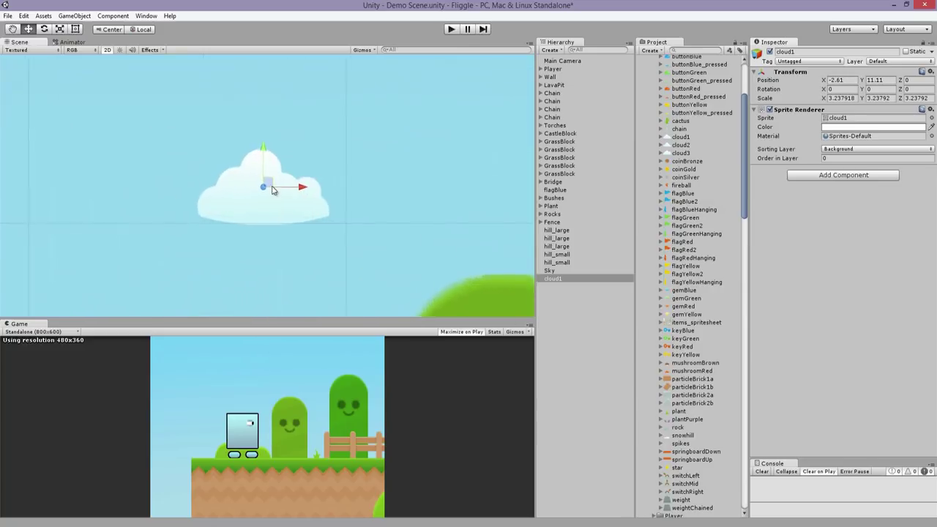
- Move the cloud onto the first hill at about X 3.5, Y 4.6 and set its order in layer to -5
scroll(284, 192, "down", 8)
left_click_drag(283, 192, 366, 295)
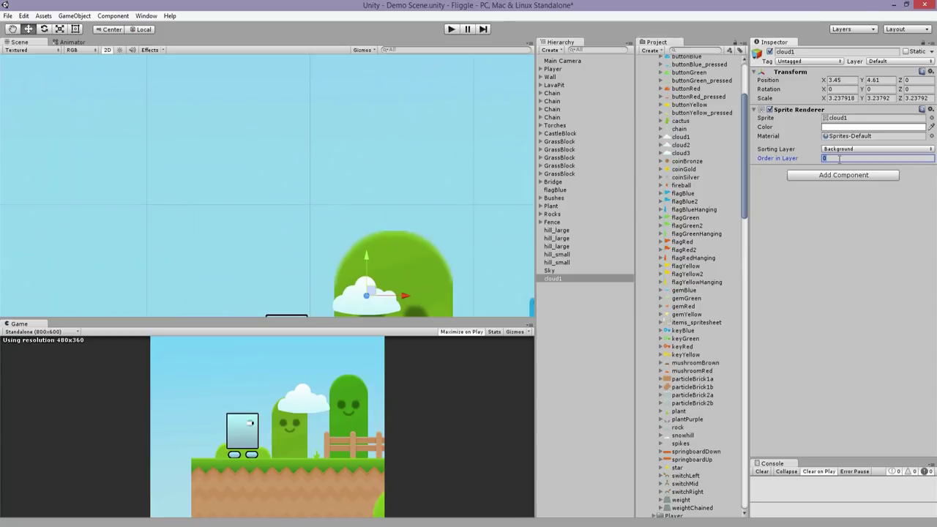
type("-5")
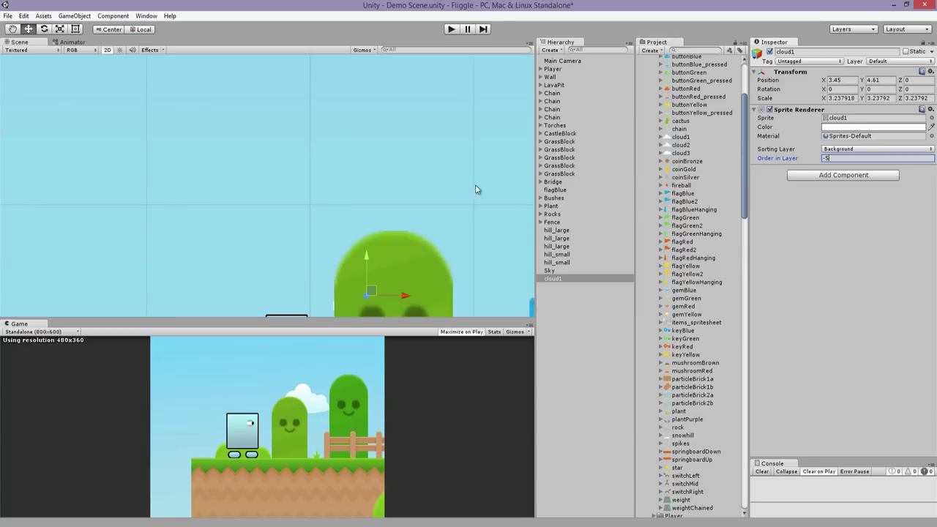
- Reposition the cloud above the player's start at about X -5.4, Y 7.2 and enlarge it to a scale of about 3.3
left_click_drag(359, 287, 215, 259)
key("r")
key("w")
key("r")
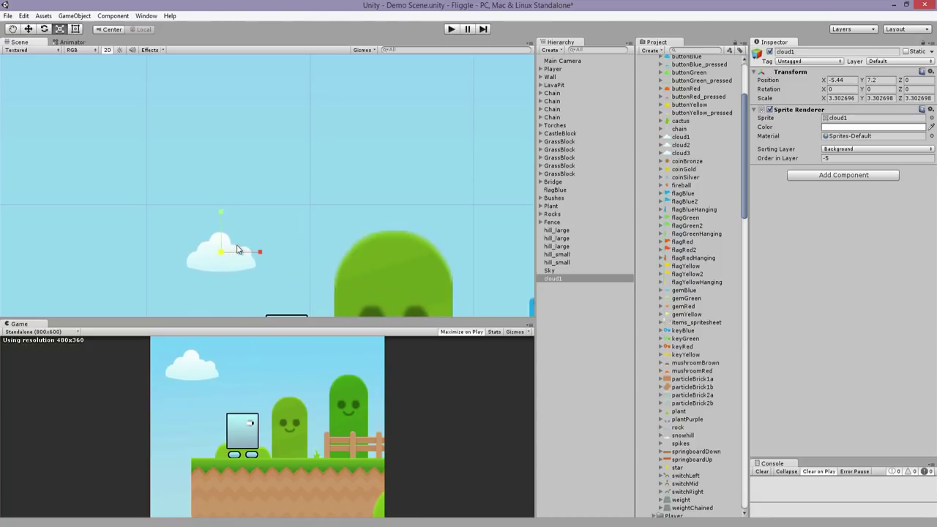
- Duplicate the cloud three times and spread the copies at varied heights as far as about X 28.2, Y 8.8, past the lava pit
scroll(237, 250, "down", 3)
key("ctrl+d")
middle_click_drag(295, 236, 277, 222)
key("w")
left_click_drag(218, 214, 445, 211)
key("ctrl+d")
scroll(448, 199, "down", 4)
middle_click_drag(448, 198, 414, 192)
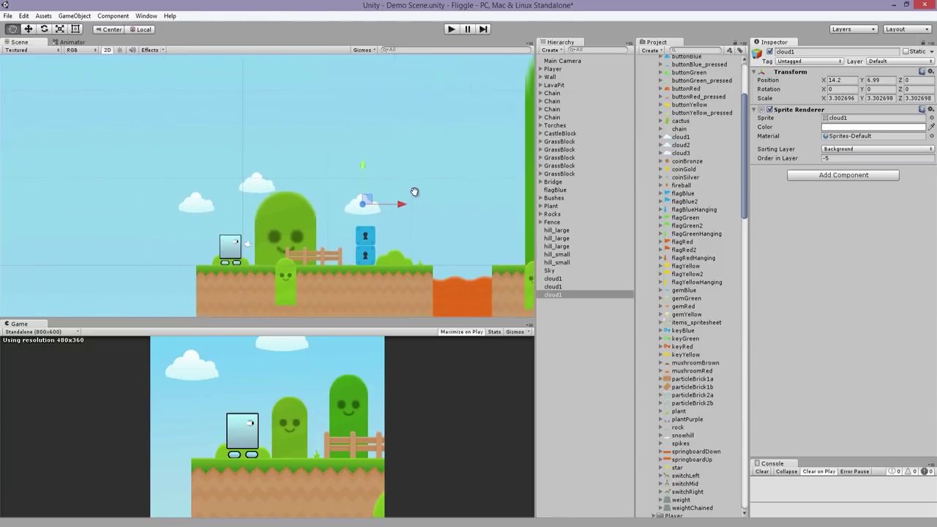
key("ctrl+d")
left_click_drag(366, 200, 477, 192)
scroll(495, 204, "down", 2)
middle_click_drag(495, 204, 310, 191)
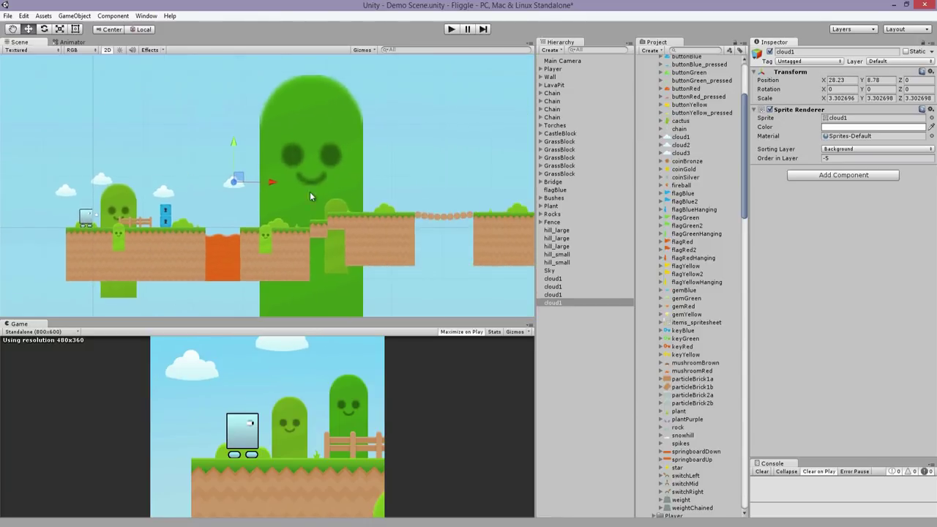
- Add four more cloud1 copies beyond the giant hill, placing the last at about X 87.7, Y 7.8
key("ctrl+d")
key("ctrl+d")
left_click_drag(328, 183, 399, 176)
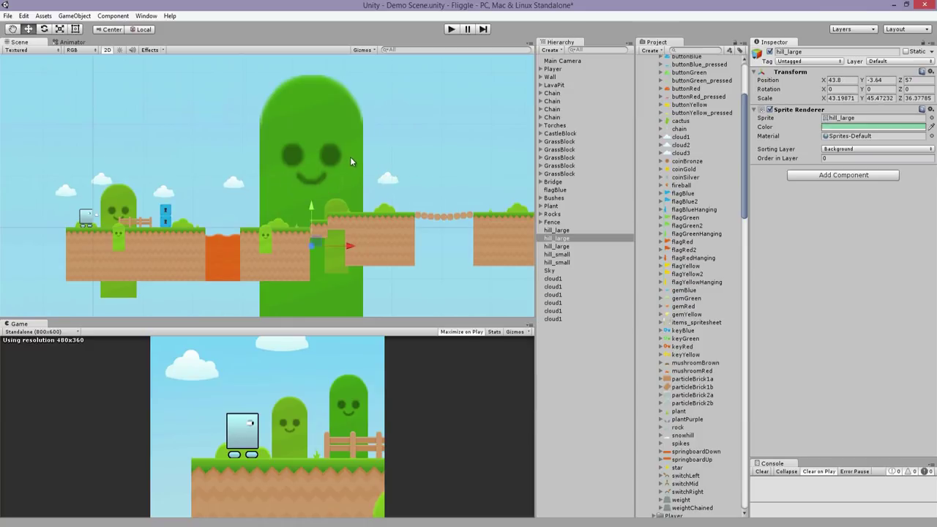
key("ctrl+d")
left_click_drag(392, 174, 455, 153)
key("ctrl+d")
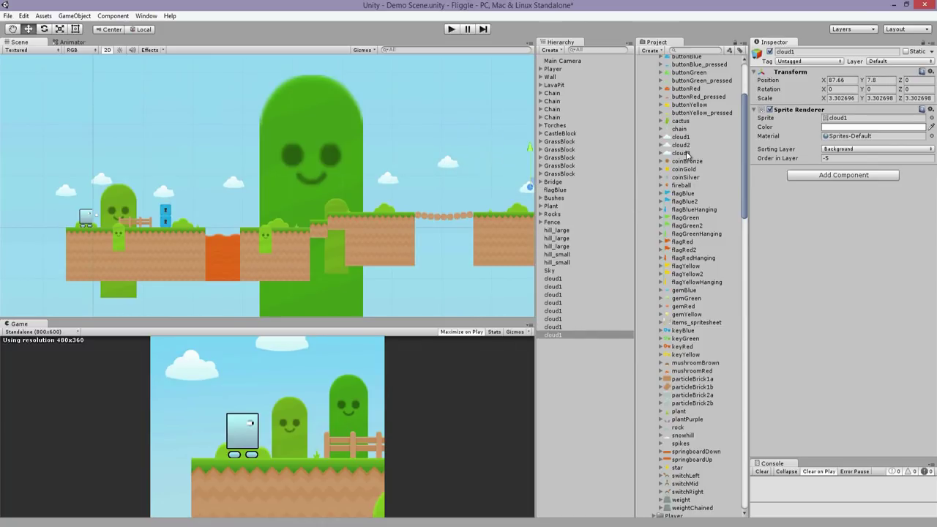
- Add an enlarged cloud3 sprite past the giant hill, on the Background sorting layer with order in layer -5
left_click_drag(687, 154, 413, 183)
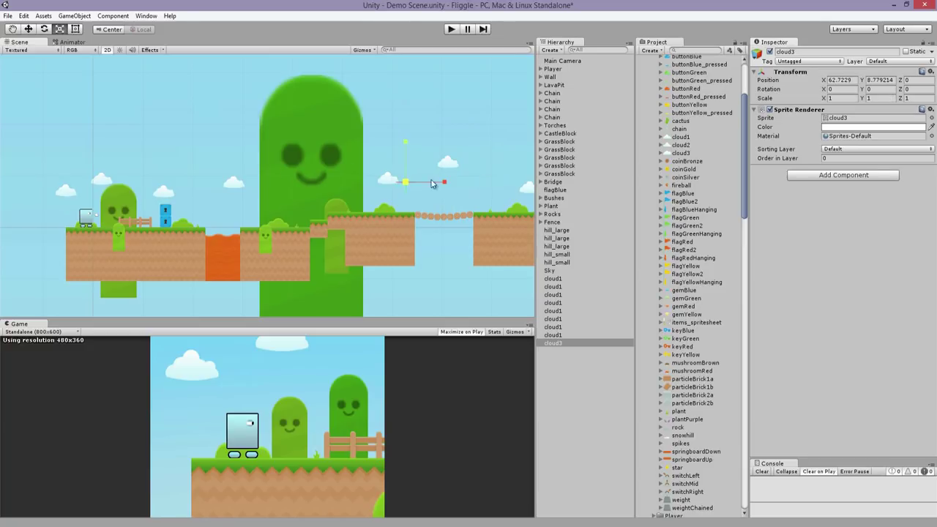
left_click(877, 152)
left_click(849, 167)
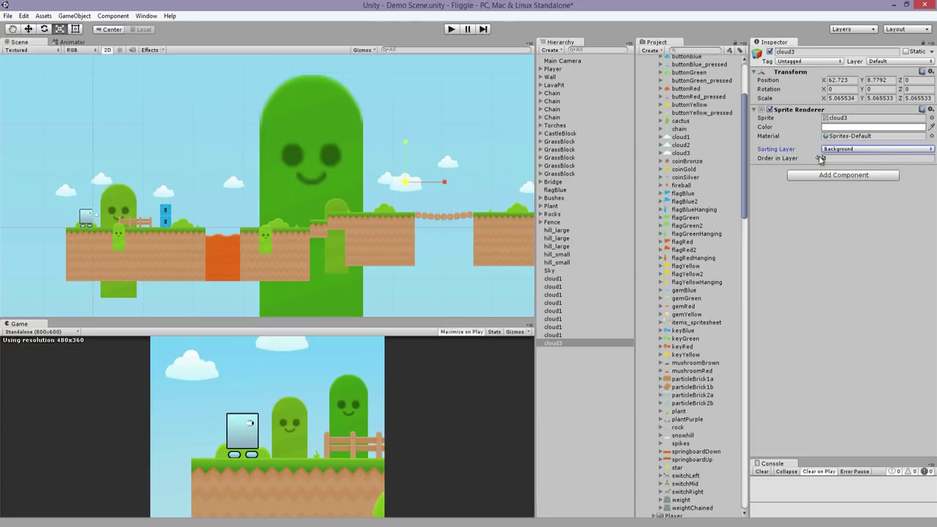
left_click(832, 158)
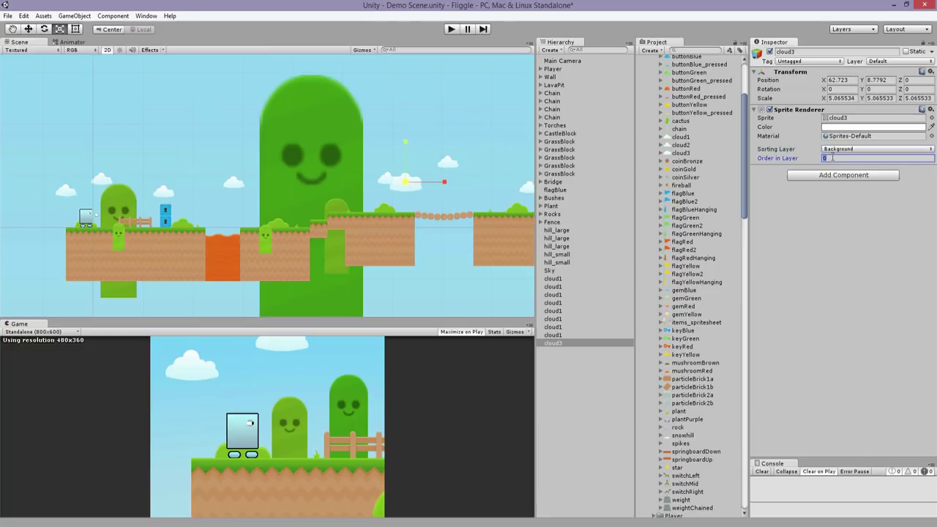
left_click(232, 186)
- Resize cloud3 to a scale of about 3.7 and spread two duplicates across the sky, the last at about X 90, Y 13.4
left_click(410, 183)
left_click_drag(410, 183, 535, 161)
key("w")
key("ctrl+d")
key("ctrl+d")
scroll(476, 165, "down", 3)
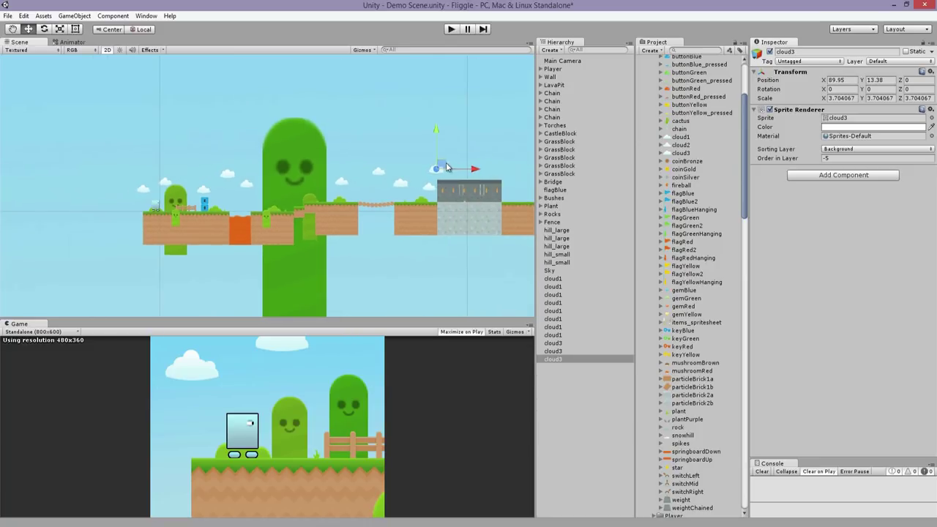
- Create an empty object named Clouds at the clouds' centre and parent all the cloud sprites to it
left_click(560, 278, "shift")
key("f")
left_click(79, 16)
left_click(102, 28)
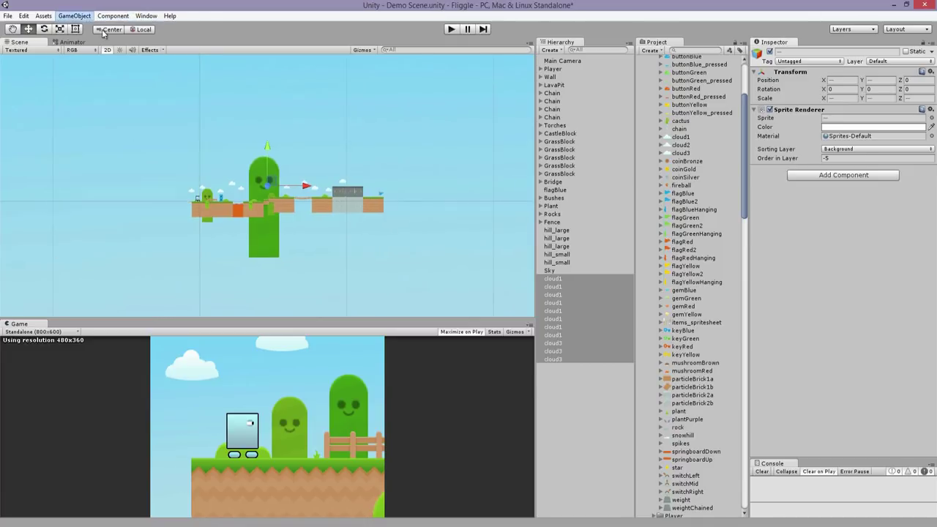
left_click(825, 59)
left_click(827, 54)
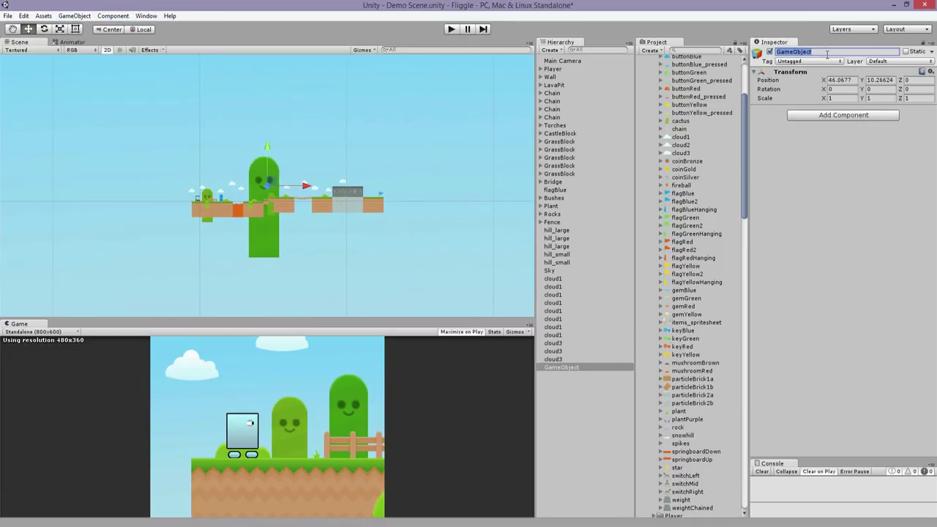
left_click(579, 359)
left_click(571, 280, "shift")
left_click_drag(571, 281, 568, 368)
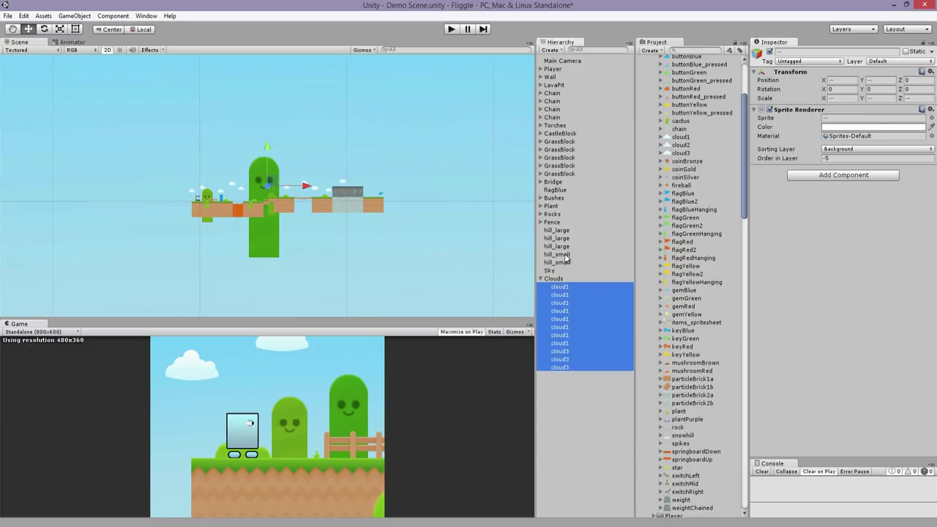
- Create an empty object named Hills and parent all the large and small hill sprites to it
left_click(569, 253)
key("f")
left_click(74, 15)
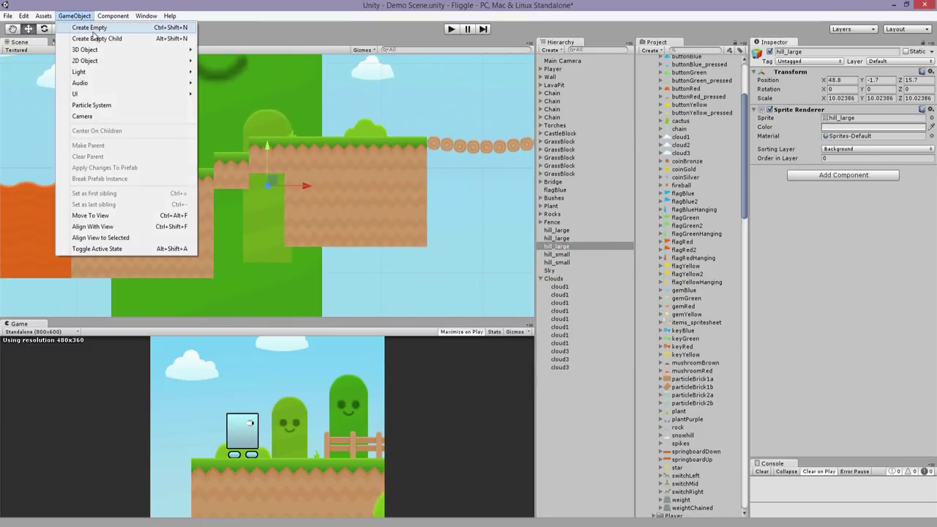
left_click(83, 22)
left_click(830, 51)
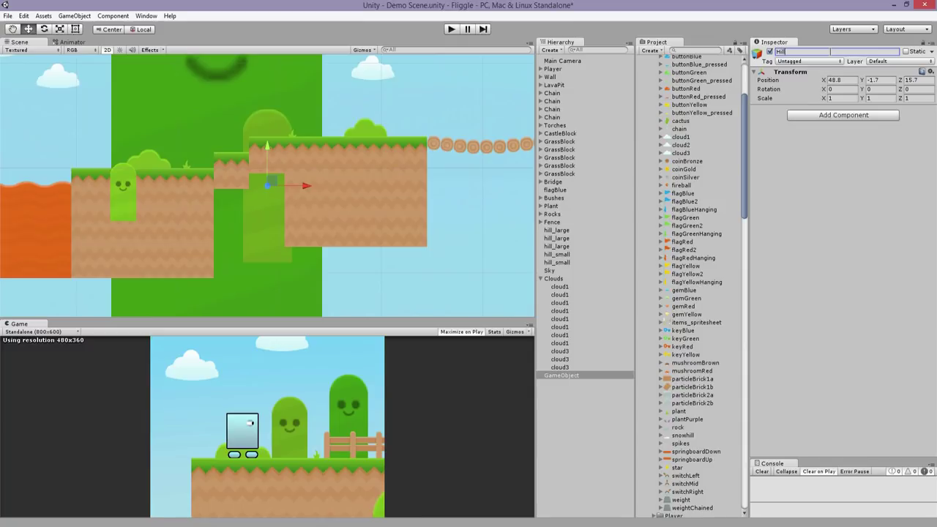
left_click(560, 262)
left_click(570, 231, "shift")
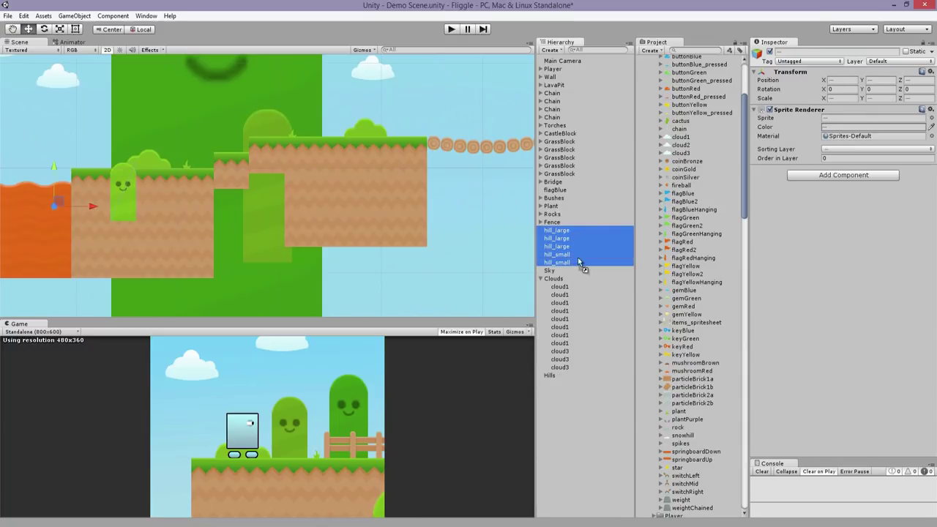
left_click_drag(577, 257, 563, 373)
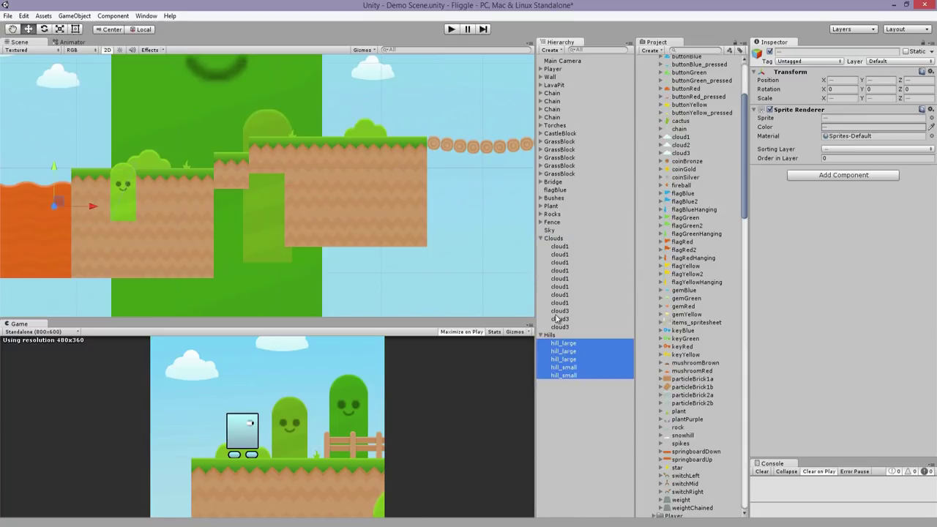
- Duplicate the full set of clouds twice and place one copy beyond each end of the level
left_click(554, 238)
key("f")
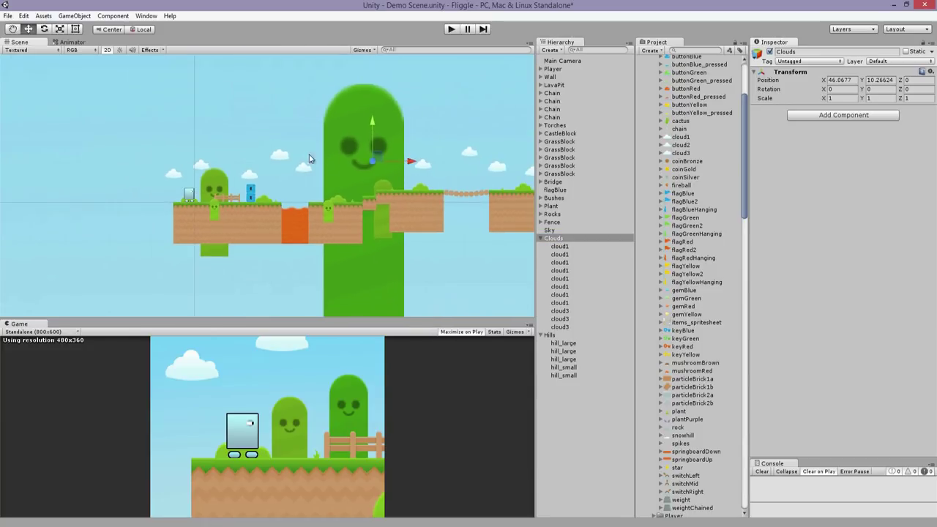
left_click(592, 327)
left_click(559, 246, "shift")
scroll(373, 176, "down", 3)
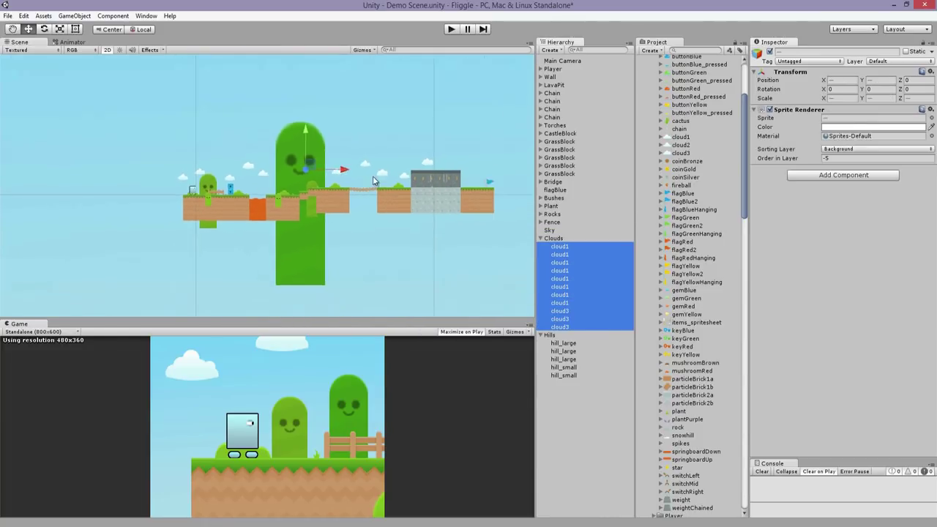
key("ctrl+d")
left_click_drag(343, 179, 591, 214)
key("ctrl+d")
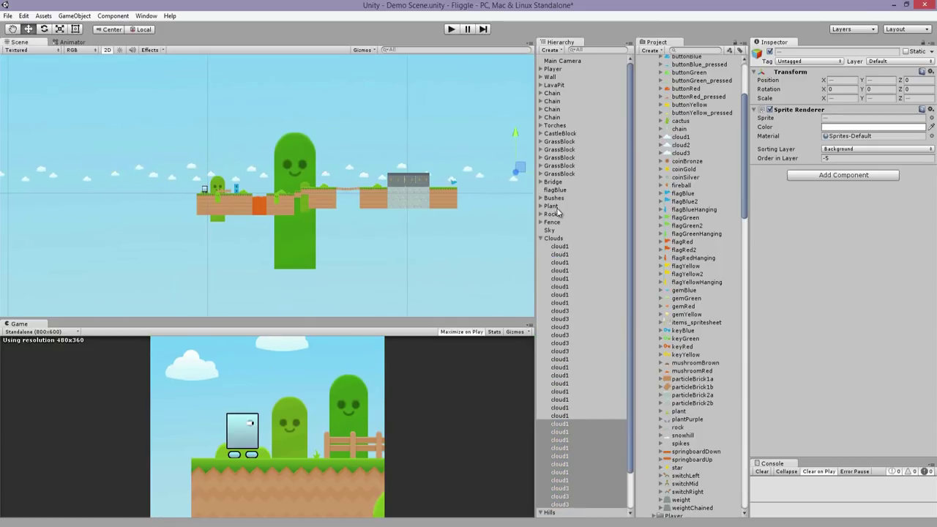
- Try the Clouds group at both ends of the level and place it at about X -16.5, Y 10.3
left_click(552, 239)
scroll(414, 211, "down", 4)
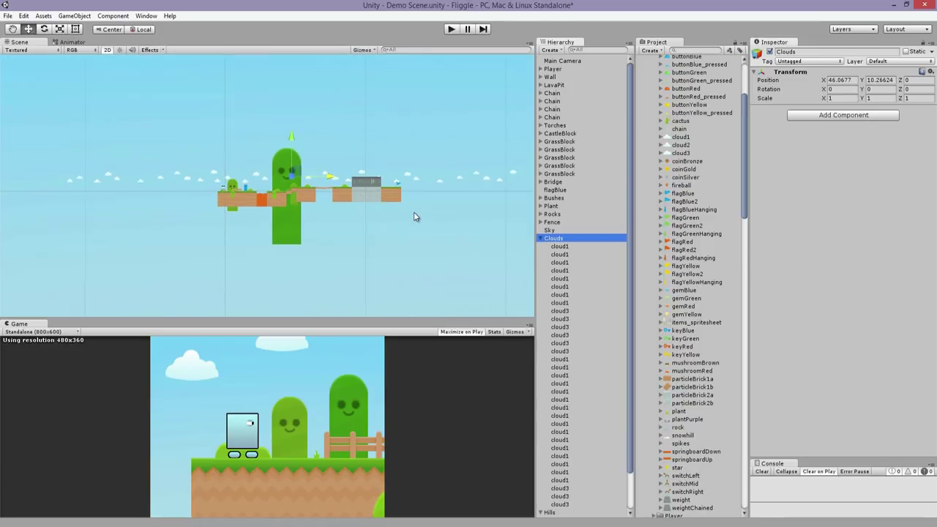
left_click_drag(324, 181, 465, 211)
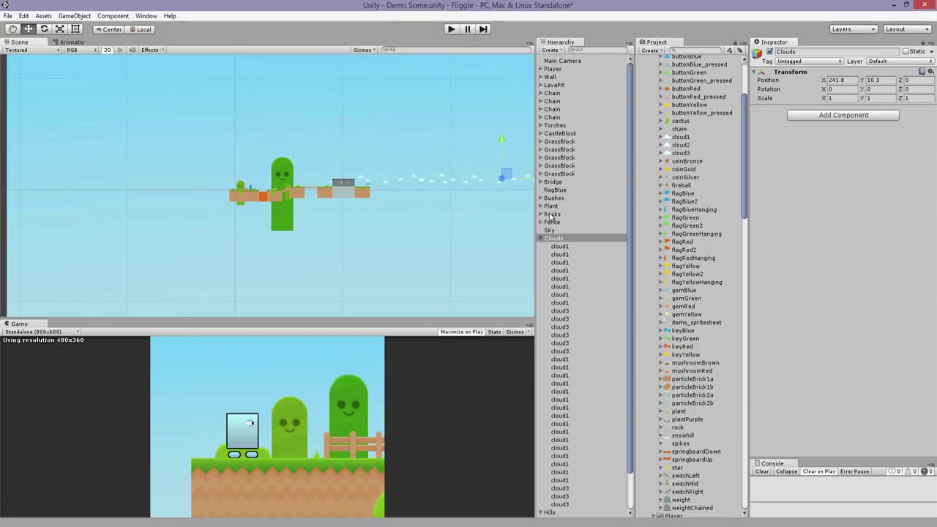
left_click_drag(586, 217, 155, 232)
key("ctrl+z")
left_click_drag(323, 181, 254, 186)
- Create an animation clip named Clouds for the Clouds group in the Animations folder and add a Position curve
left_click(150, 15)
left_click(162, 123)
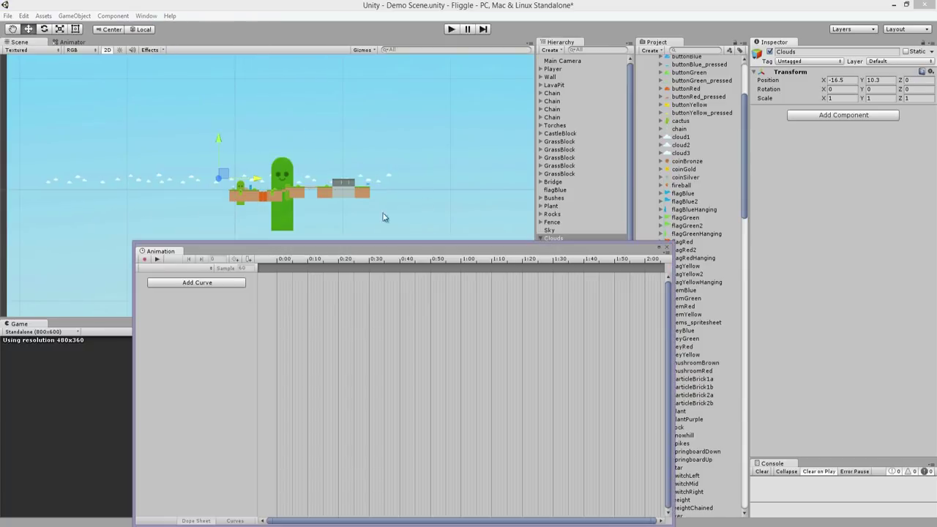
left_click(210, 283)
double_click(192, 109)
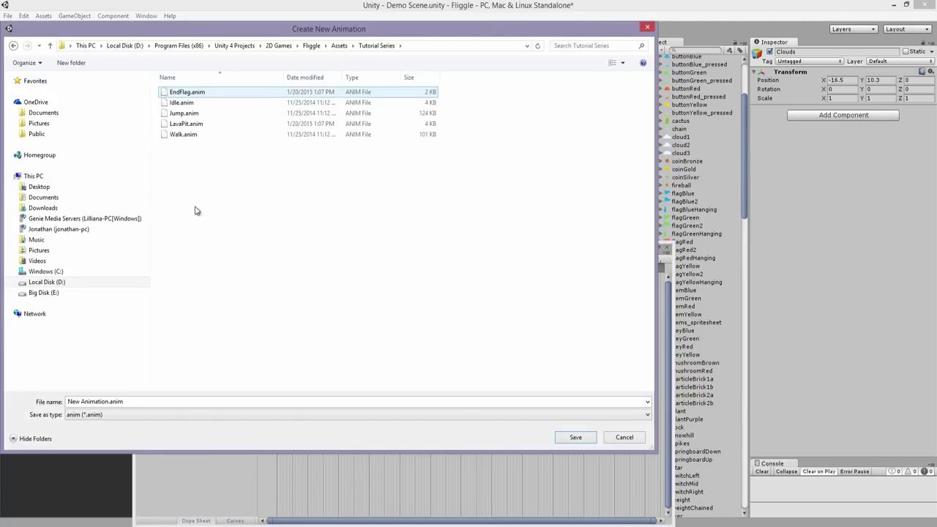
type("Clouds")
key("Return")
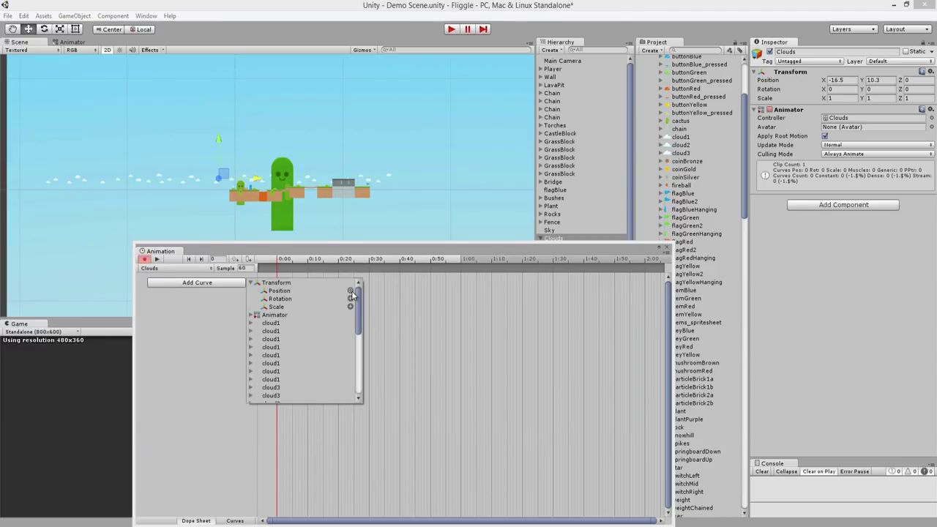
left_click(350, 290)
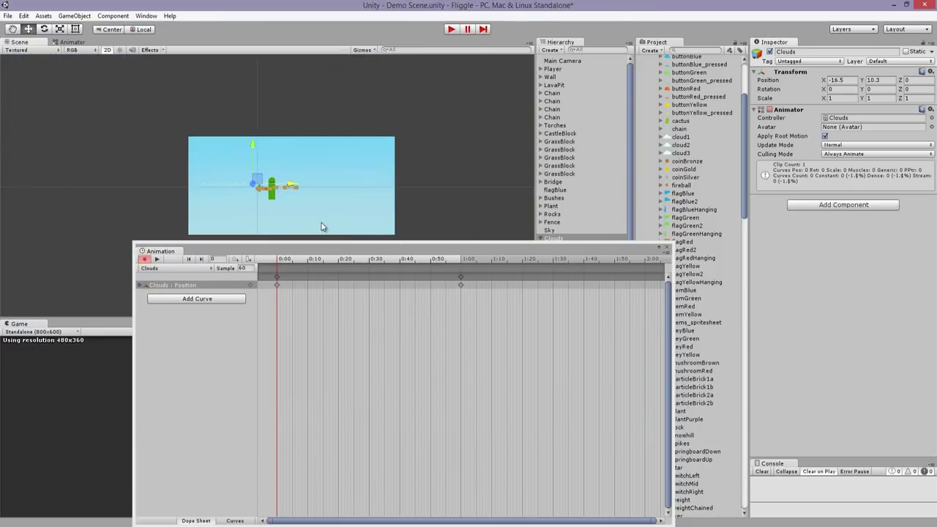
- Stretch the Clouds position animation by moving its end keyframe out to 120:00
scroll(323, 226, "up", 5)
left_click_drag(345, 243, 356, 339)
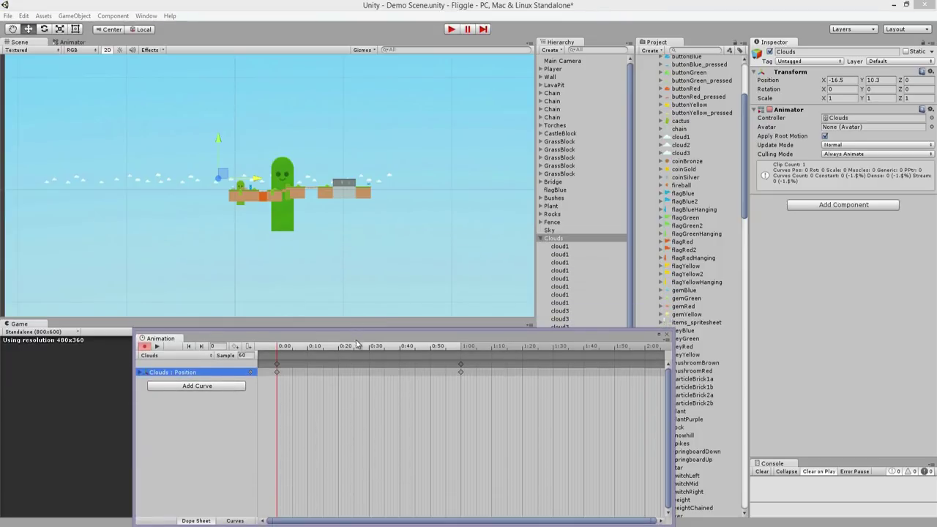
scroll(378, 369, "down", 10)
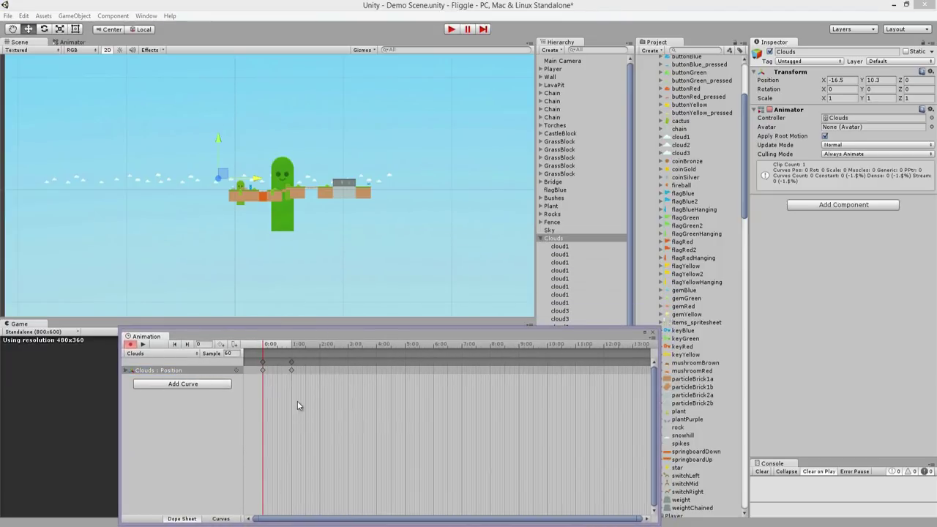
scroll(308, 403, "down", 8)
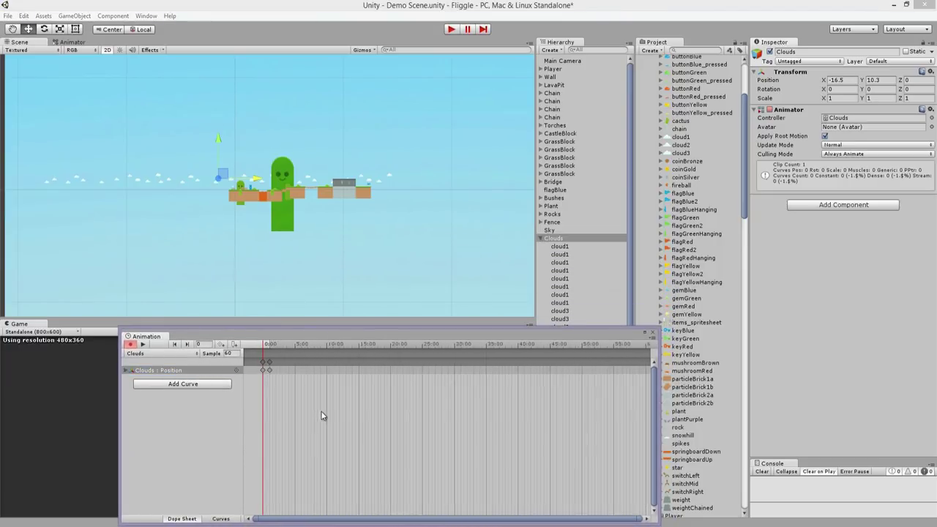
scroll(320, 414, "down", 6)
left_click_drag(272, 356, 262, 356)
left_click_drag(265, 363, 305, 359)
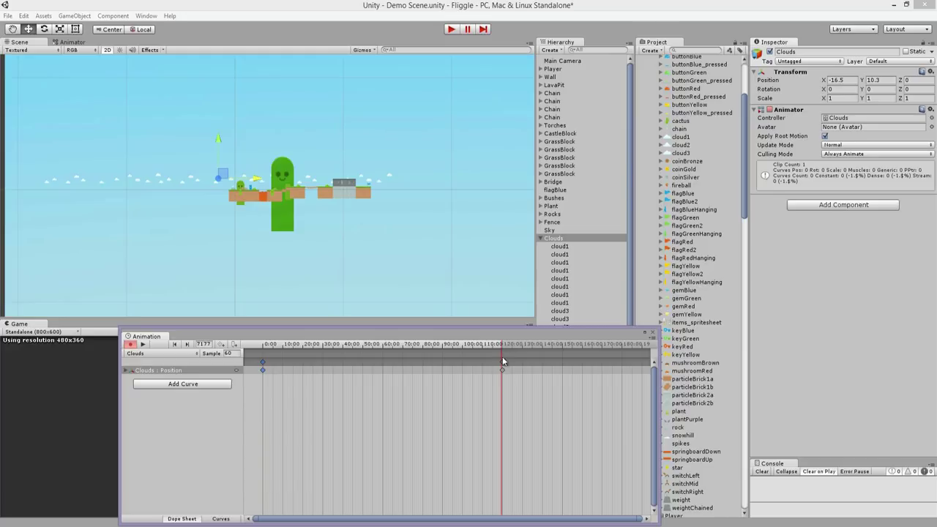
scroll(502, 359, "up", 10)
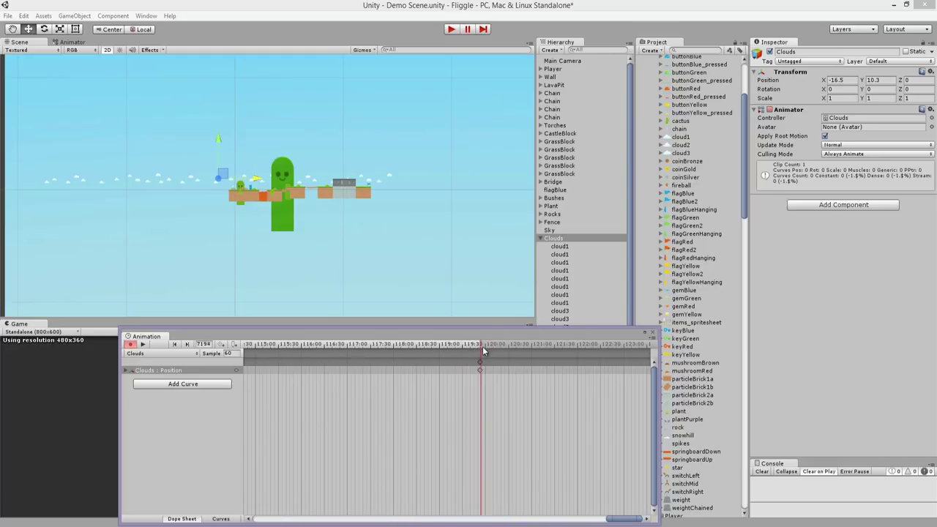
left_click(481, 364)
scroll(487, 360, "up", 5)
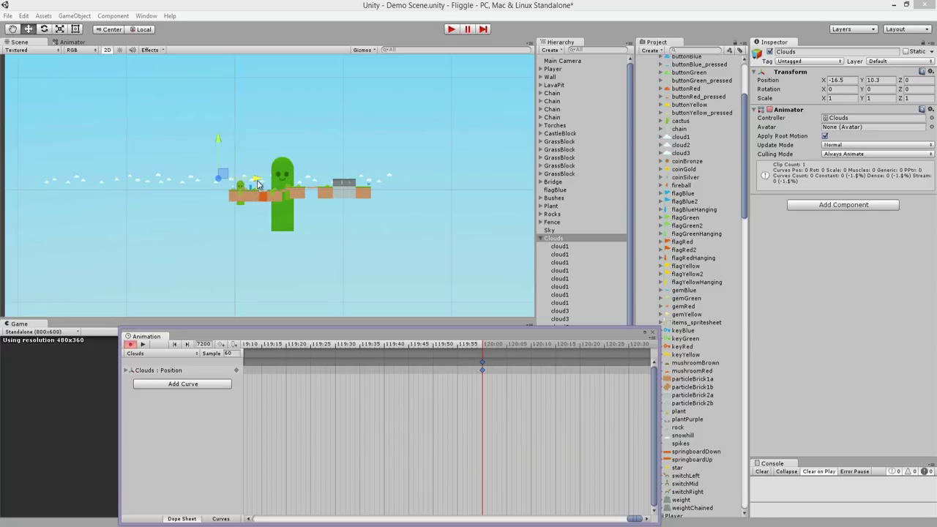
- At 120:00, move the Clouds group along the X axis to about X 136.5 and preview the motion
left_click_drag(257, 184, 360, 186)
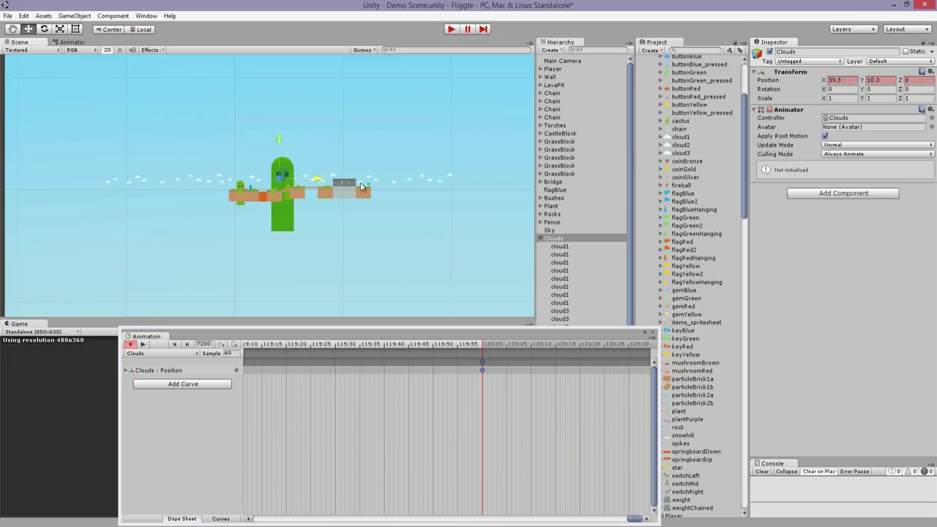
left_click(148, 348)
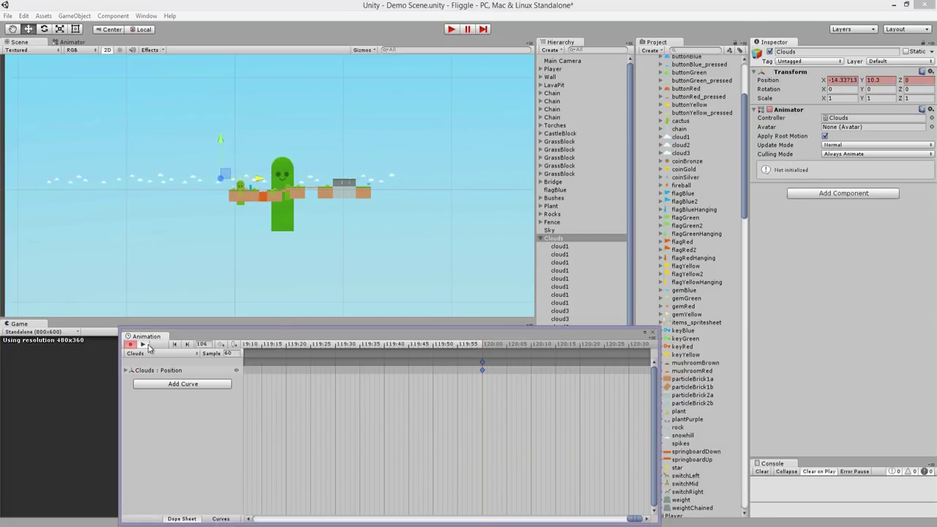
left_click(148, 348)
- Slow the cloud drift by moving the end keyframe out to about 180:00, and preview the motion
scroll(296, 393, "down", 8)
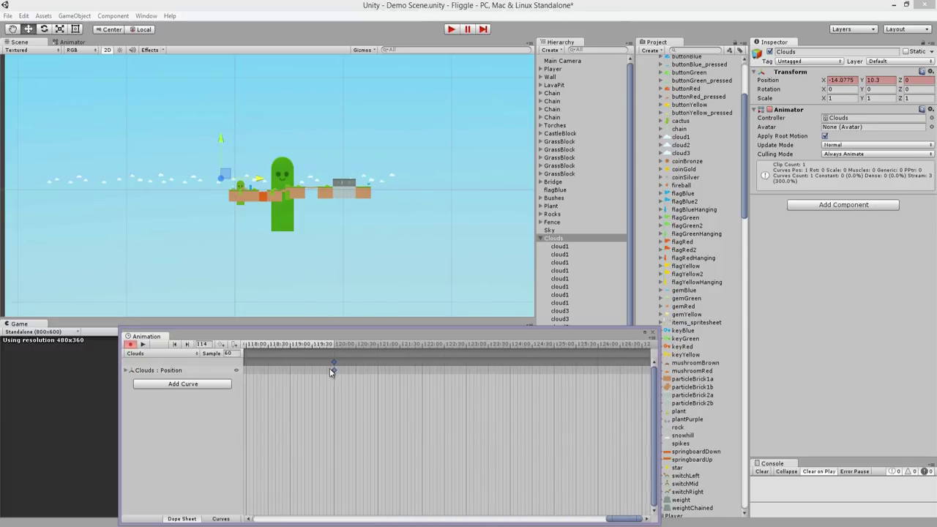
scroll(332, 364, "down", 4)
left_click_drag(331, 361, 525, 371)
scroll(452, 375, "down", 7)
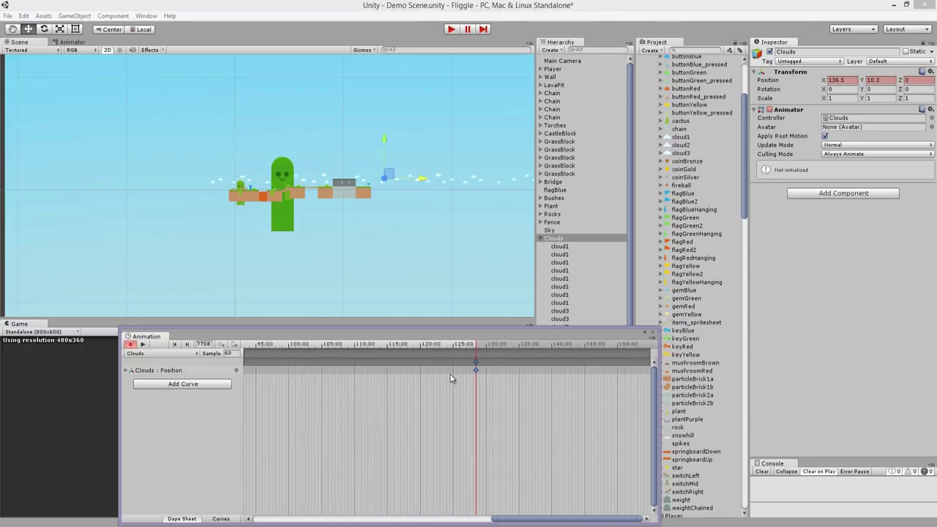
scroll(459, 370, "down", 5)
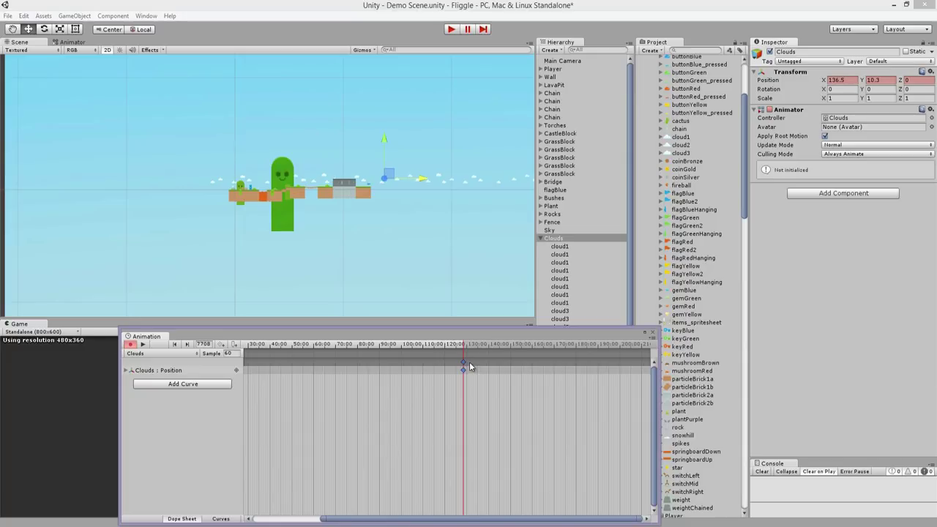
left_click_drag(579, 371, 577, 371)
left_click(142, 344)
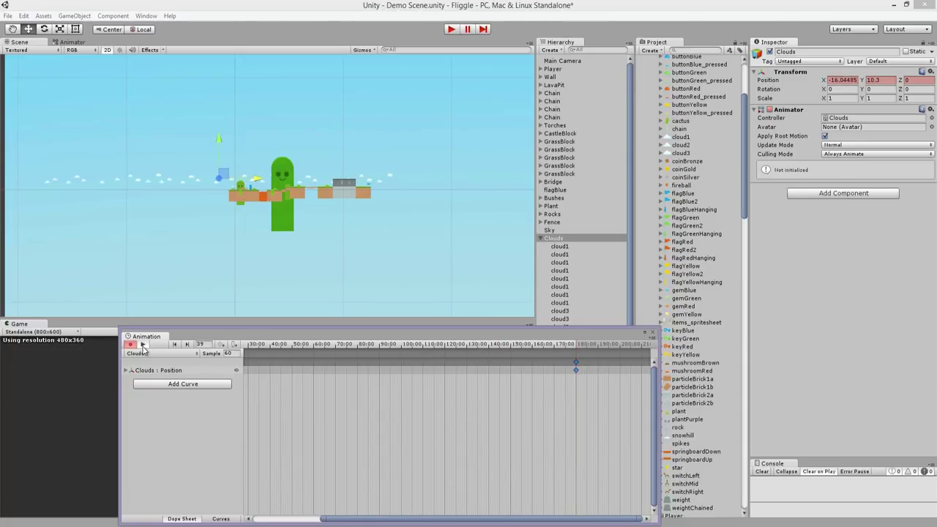
- Open the Clouds controller and check the loop settings of its animation clip
left_click(654, 334)
double_click(868, 118)
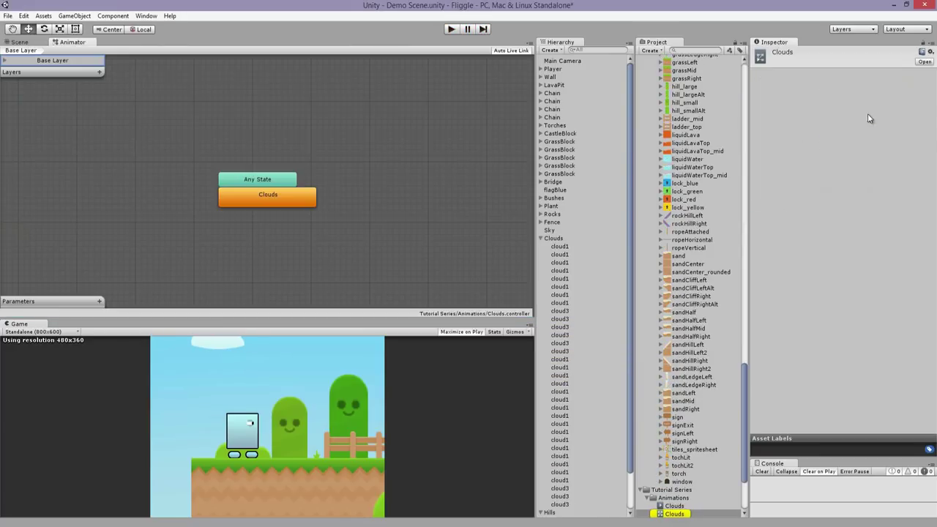
double_click(307, 194)
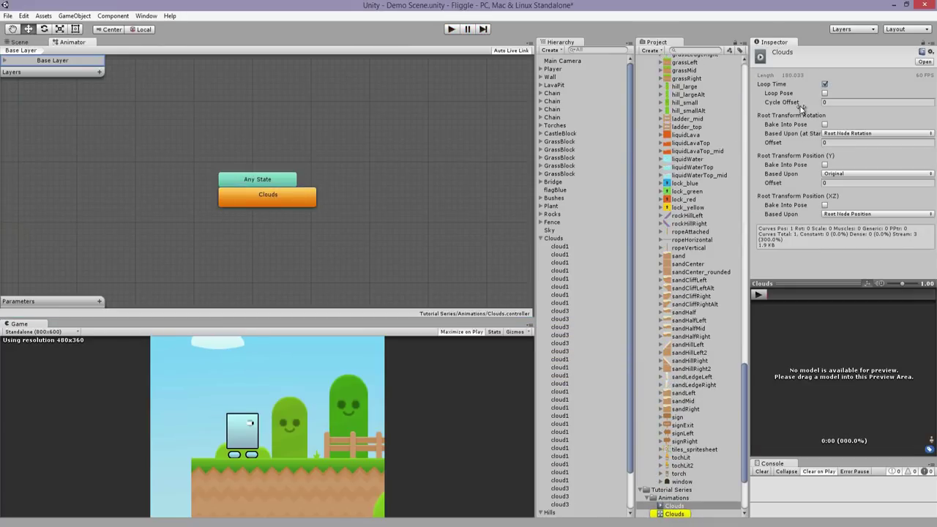
left_click(33, 42)
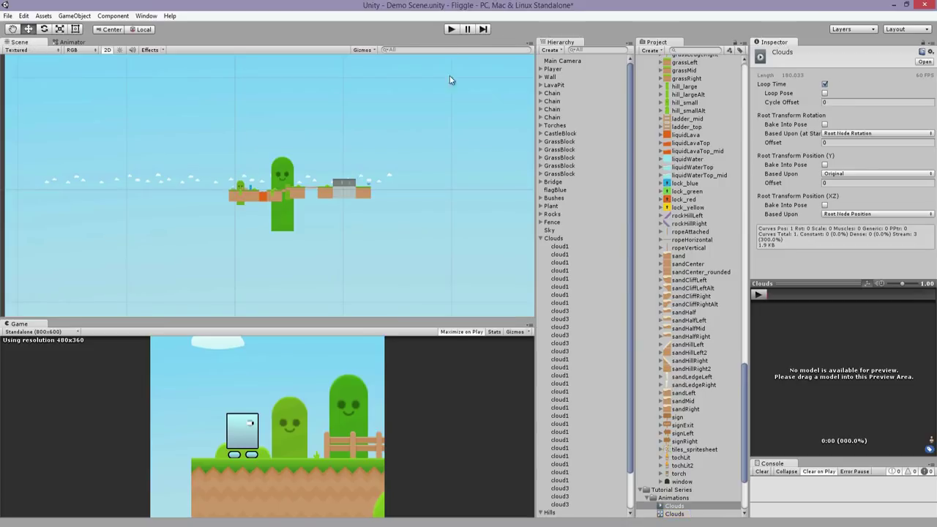
- Play-test the level, walking and jumping with the player to check the drifting clouds
left_click(458, 29)
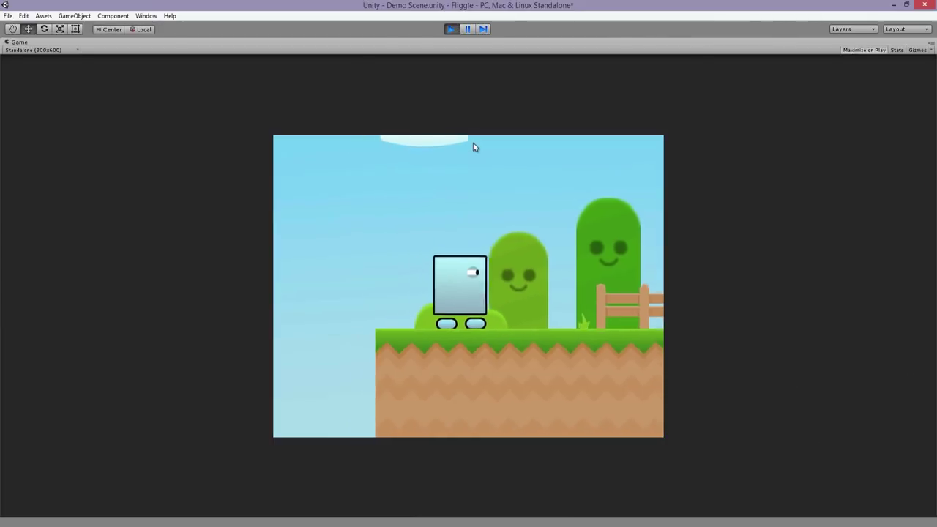
key("space")
key("Right")
key("space")
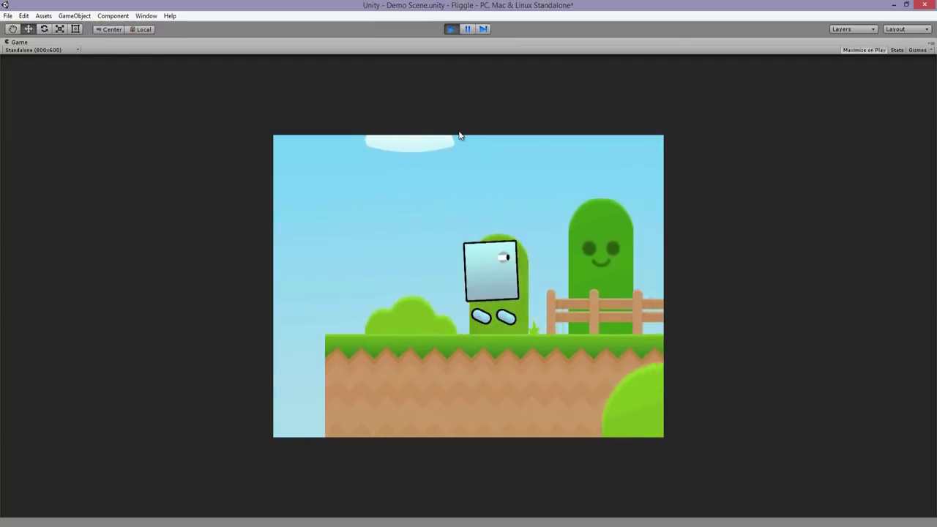
key("space")
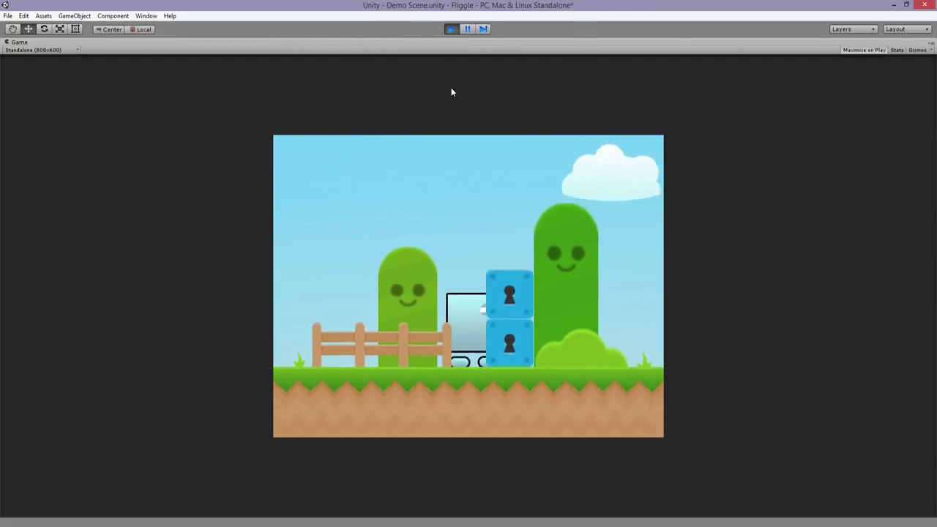
key("Left")
key("space")
left_click(451, 29)
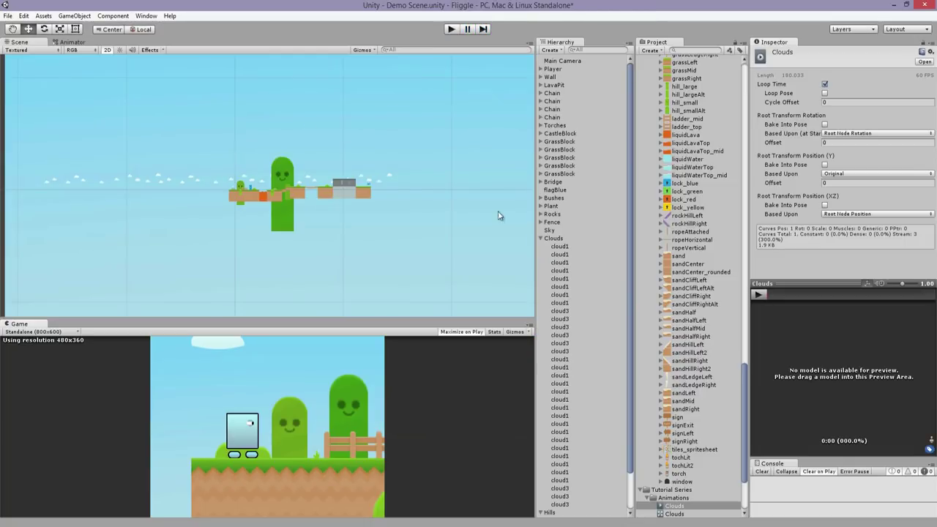
- Push the Clouds group back to about Z 55.2 and scale it uniformly to about 5.51
left_click(561, 238)
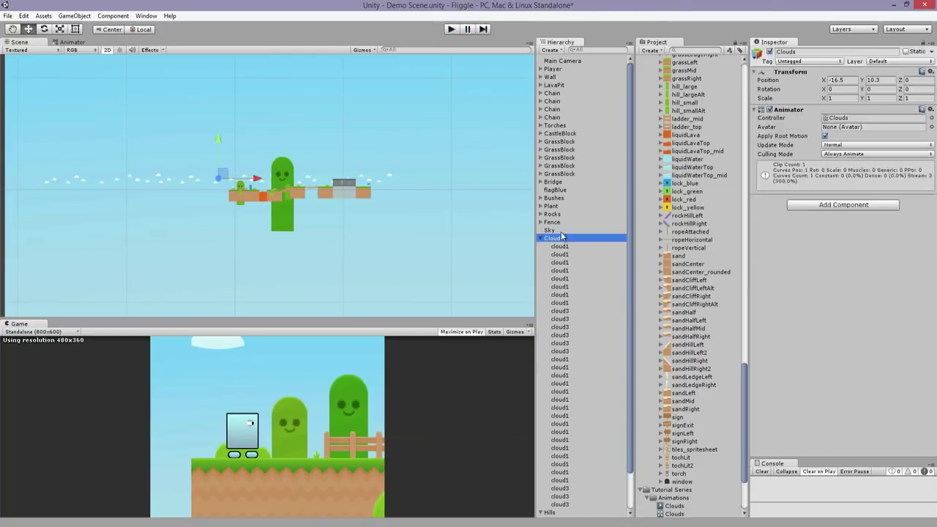
left_click(111, 51)
mouse_move(377, 180)
left_mouse_down("alt")
mouse_move(296, 175)
mouse_move(361, 173)
left_mouse_up("alt")
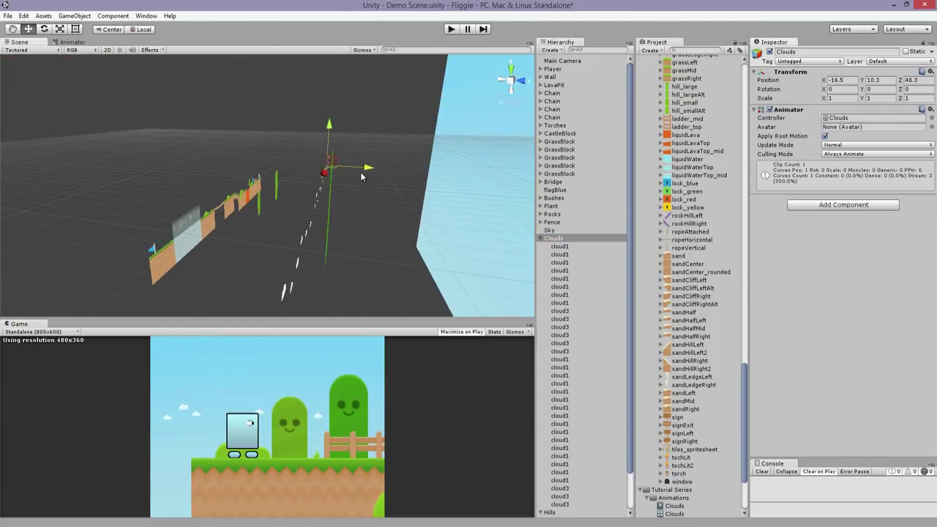
left_click_drag(262, 175, 514, 178, "alt")
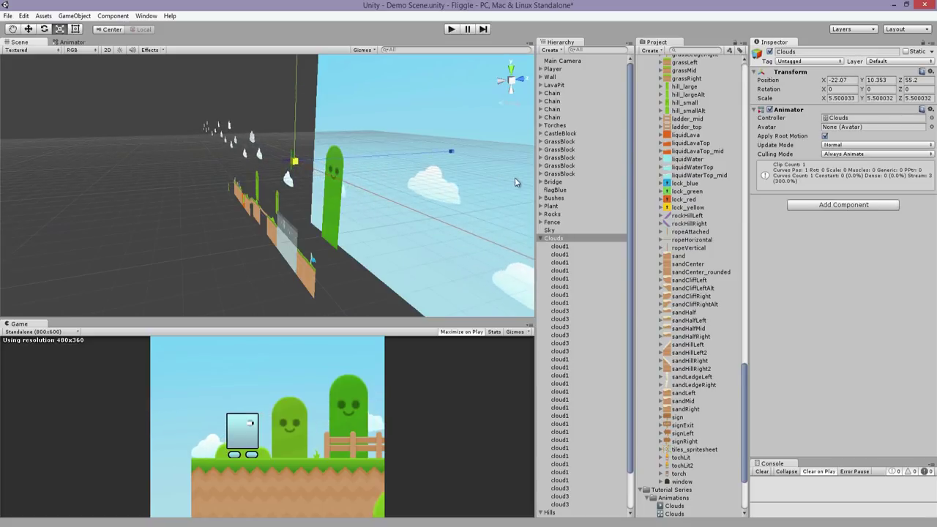
scroll(469, 177, "down", 5)
- Raise the Clouds group to about Y 35.2 above the level
left_click_drag(315, 176, 293, 132, "alt")
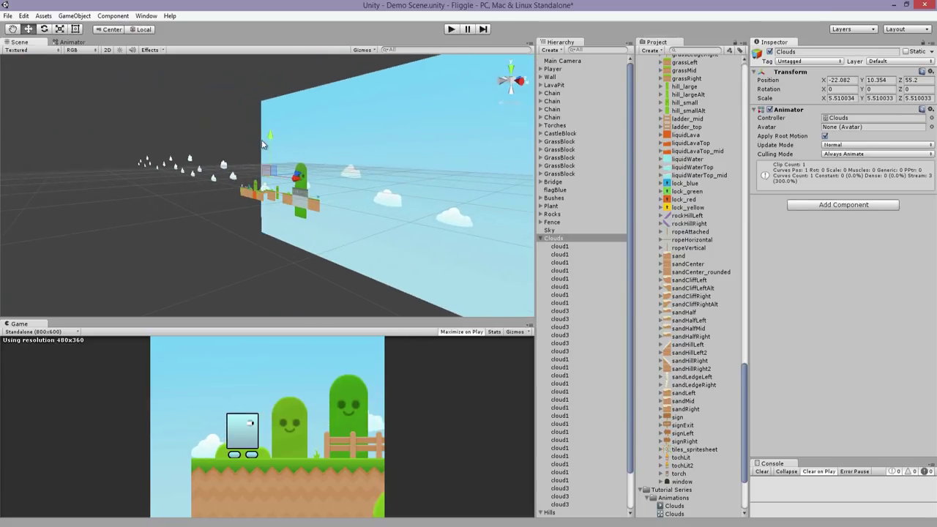
left_click(285, 120)
left_click(279, 121)
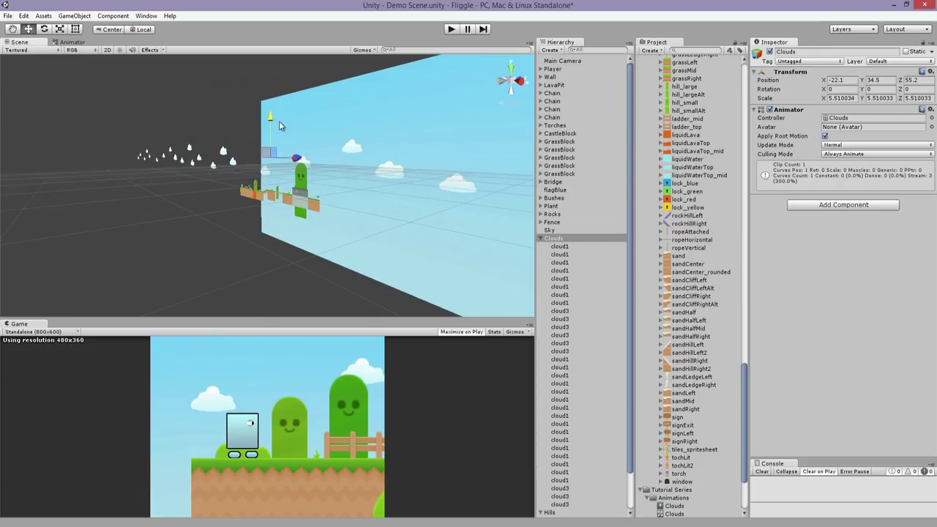
- Play-test the level with the enlarged, more distant clouds
left_click(458, 29)
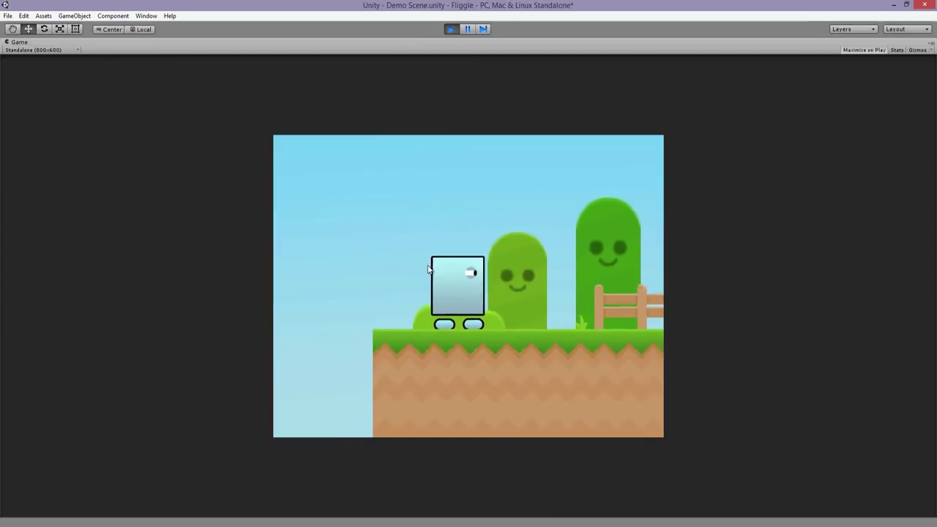
key("Right")
key("space")
key("ctrl+p")
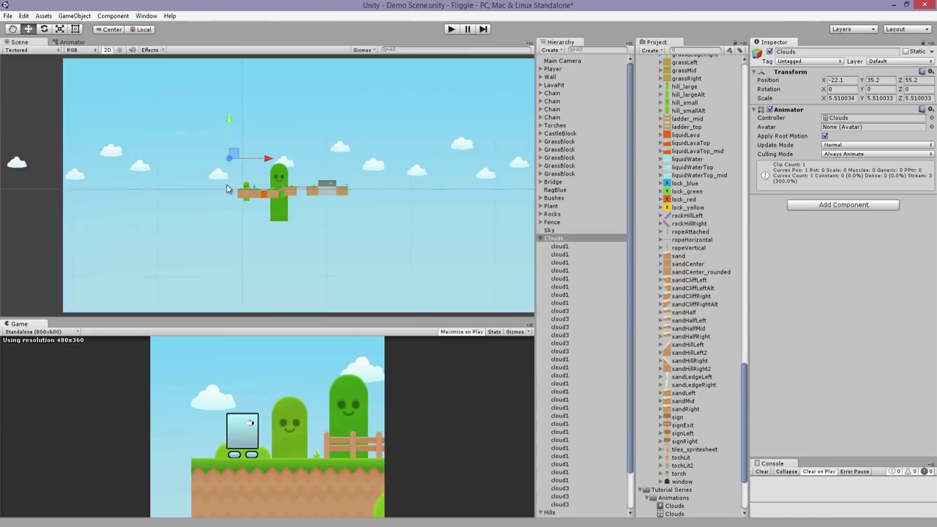
- Open the Clouds position animation for recording and set its Position.z at the first keyframe to 100
left_click(147, 16)
left_click(176, 122)
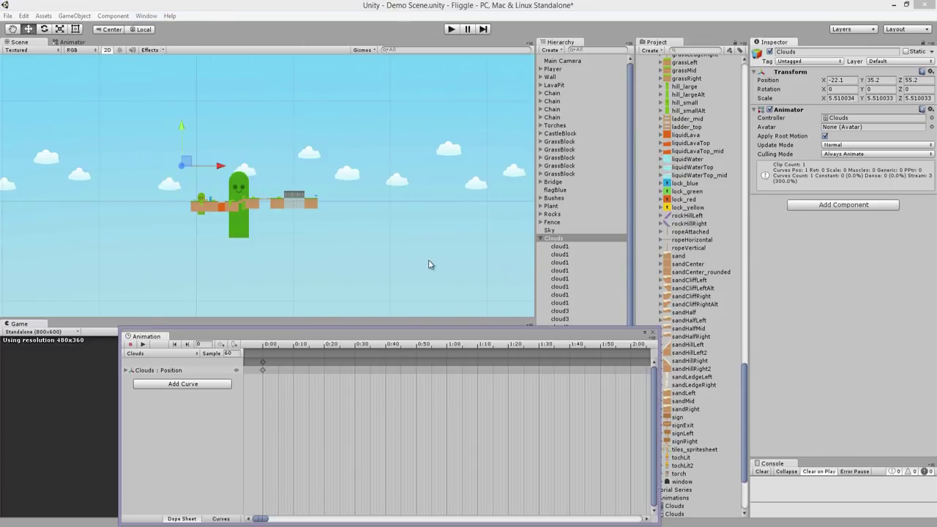
left_click_drag(296, 345, 240, 348)
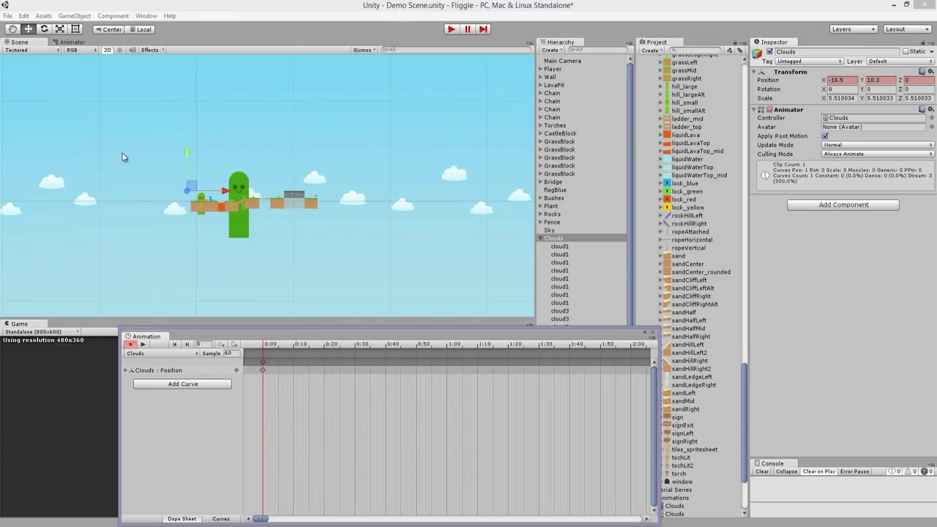
left_click(109, 50)
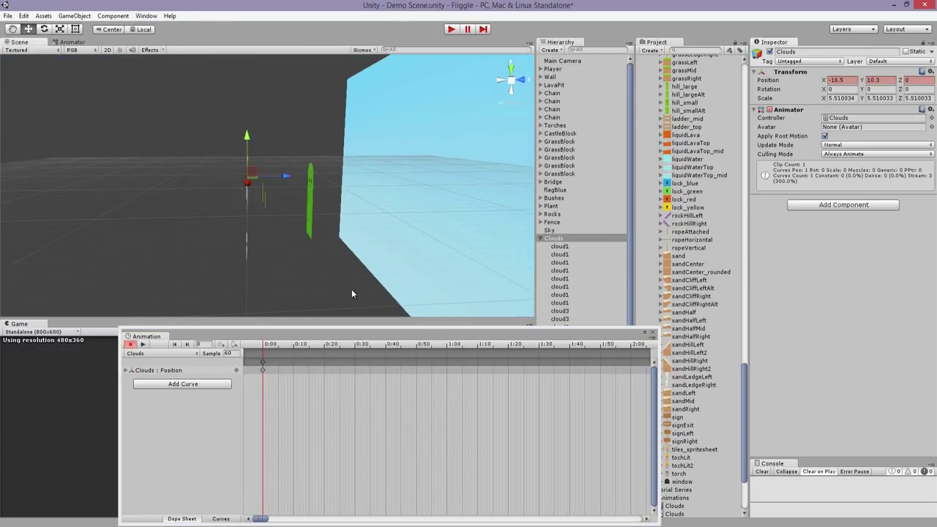
left_click(126, 370)
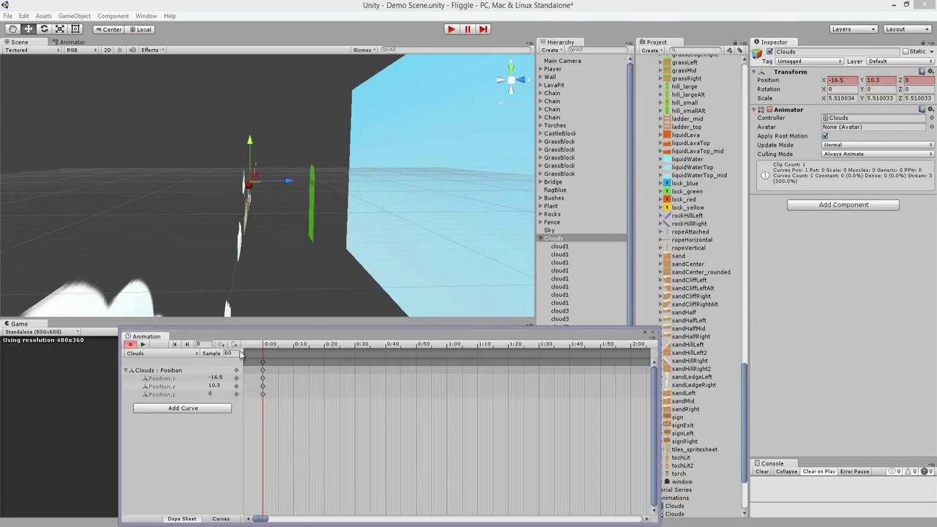
type("100")
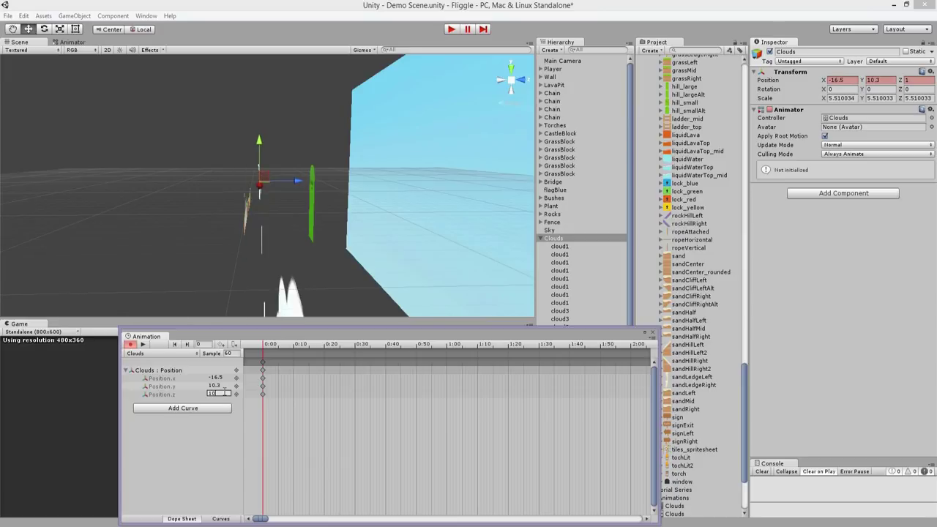
left_click_drag(337, 230, 287, 203, "alt")
- Set the Clouds Position.z at the last keyframe, at 180:00, to 100
scroll(298, 438, "down", 9)
scroll(300, 425, "down", 10)
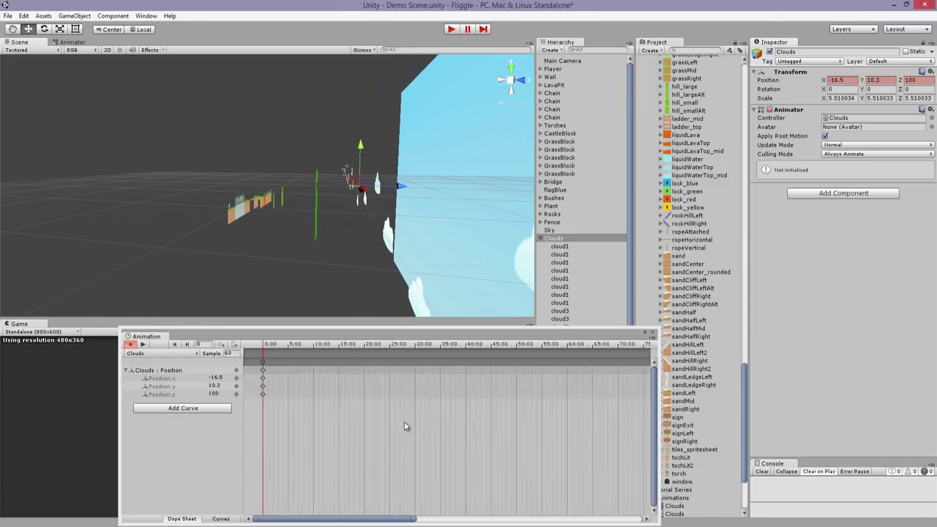
left_click(509, 395)
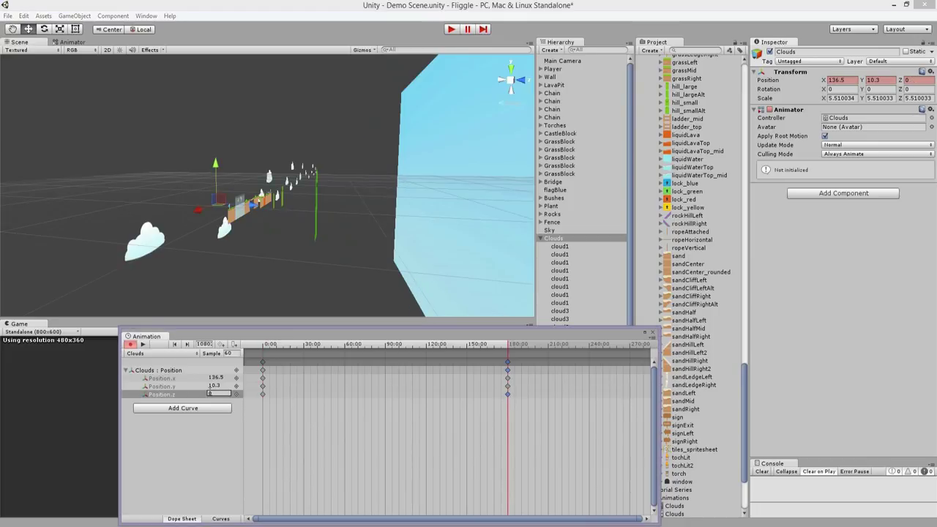
left_click(218, 393)
type("100")
- Play-test the level, walking and jumping to check the clouds at their new animated depth, and stop the game
left_click(452, 29)
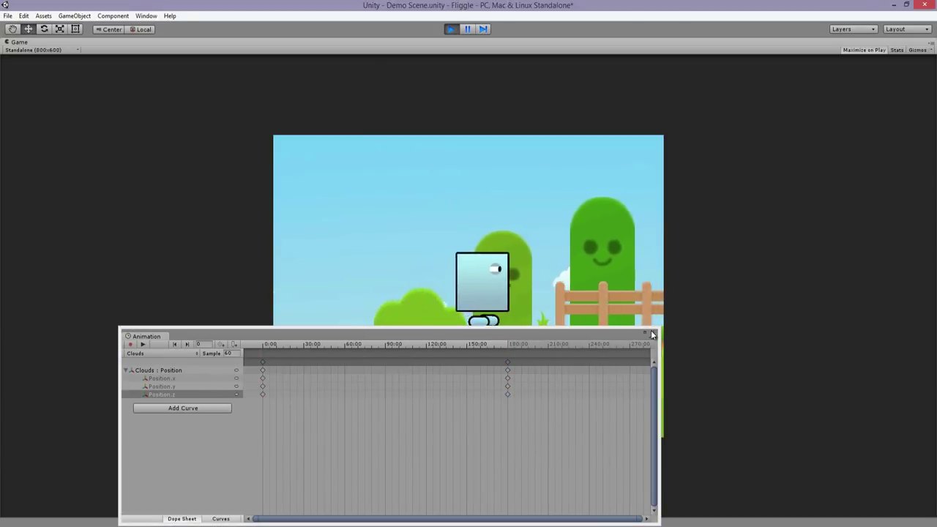
key("d")
key("space")
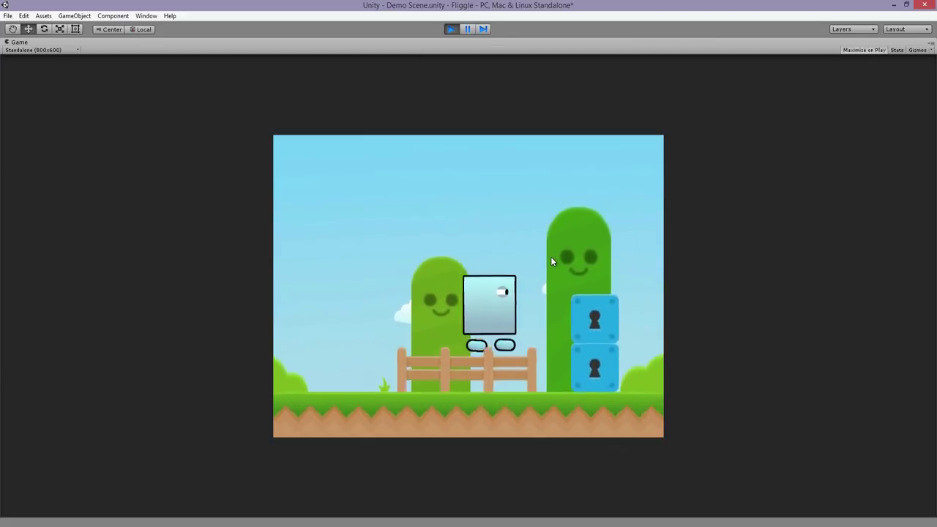
key("a")
left_click(455, 29)
middle_click_drag(291, 185, 311, 190)
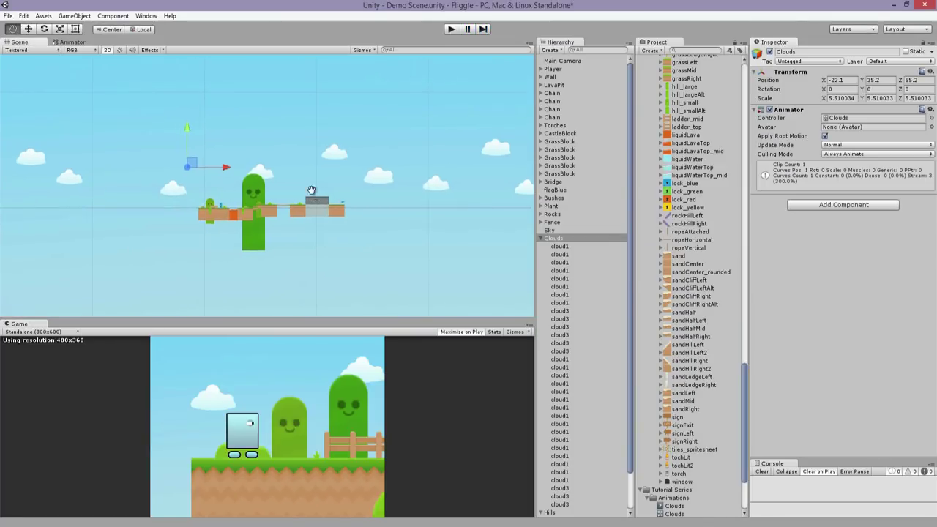
- Reopen the Clouds animation and raise the group at the first keyframe to about Y 53.9
left_click(148, 19)
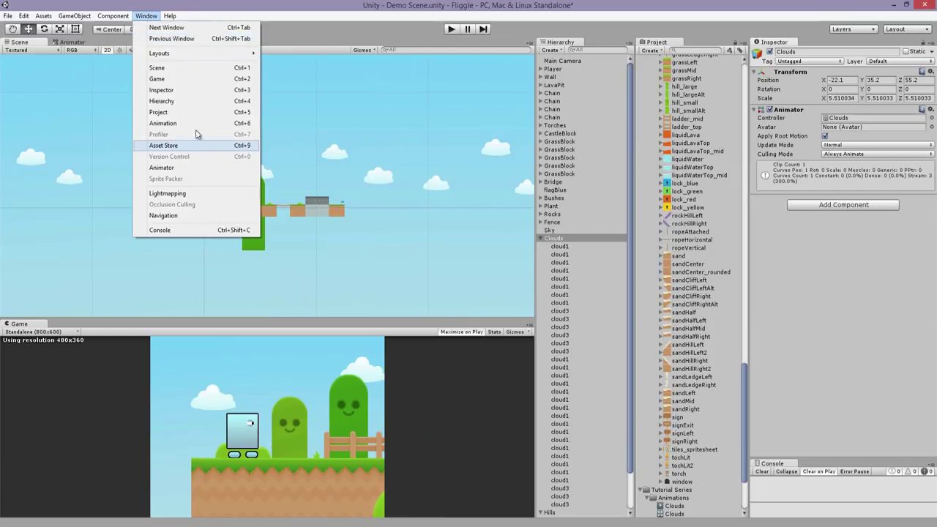
left_click(196, 124)
left_click_drag(506, 329, 925, 303)
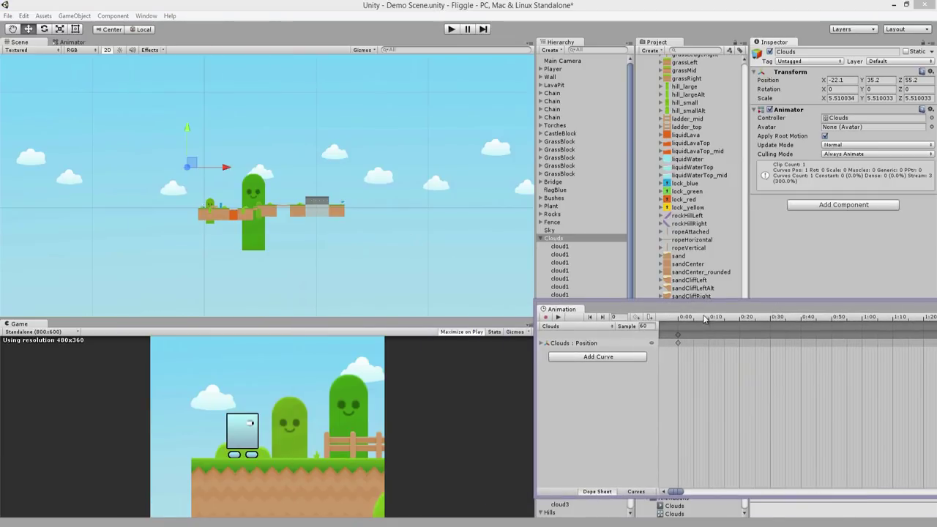
left_click_drag(706, 318, 641, 323)
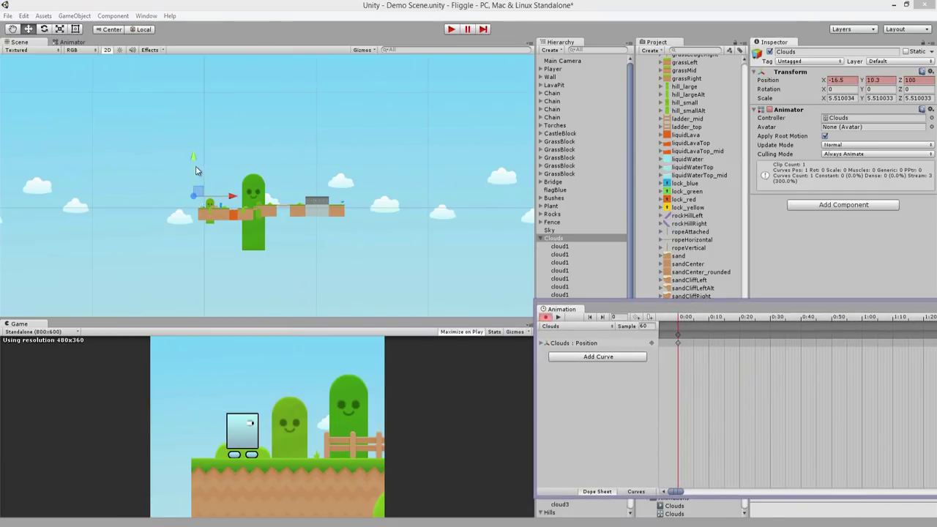
left_click_drag(195, 170, 204, 119)
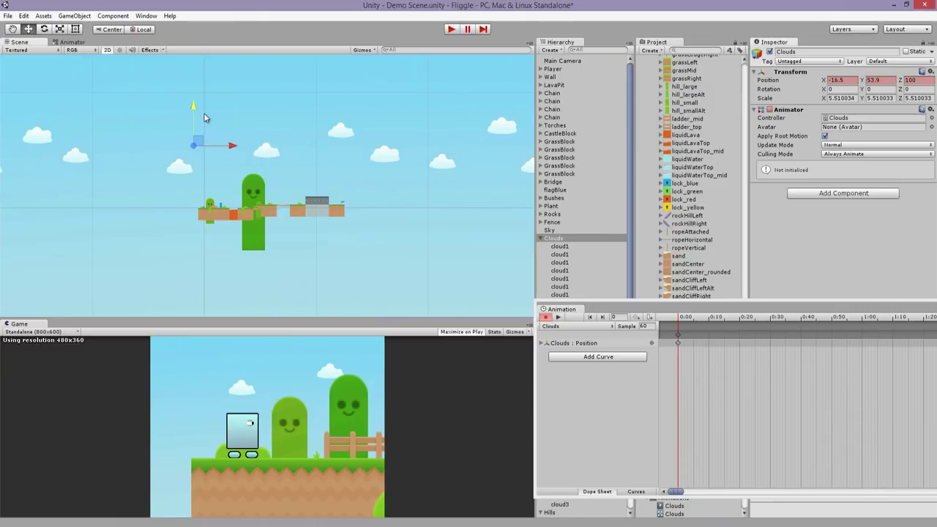
scroll(404, 218, "down", 1)
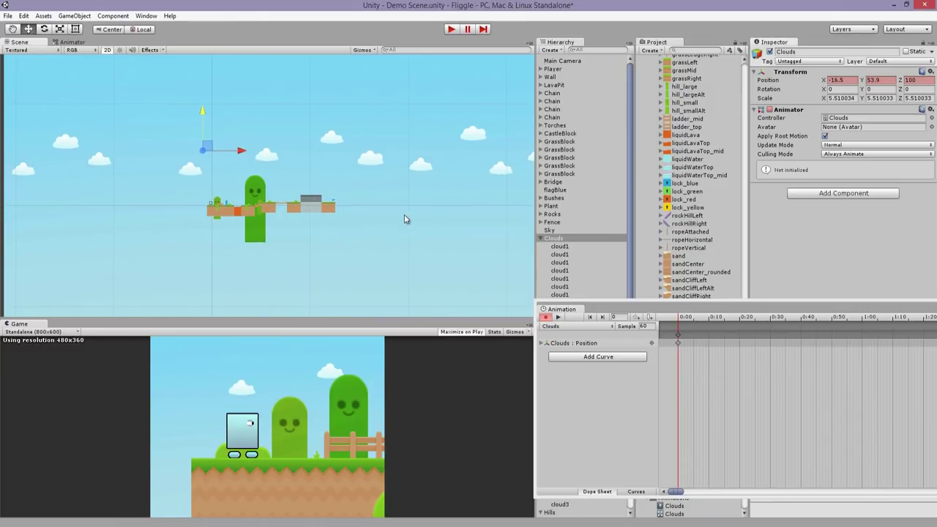
- Set the Clouds Position.y at the 180:00 keyframe to 53.9 and close the Animation window
left_click(545, 343)
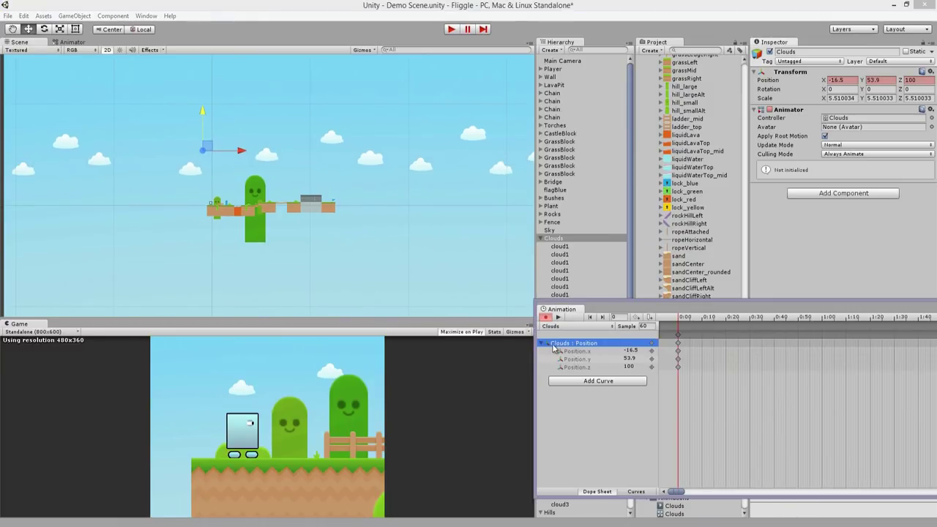
scroll(695, 364, "down", 10)
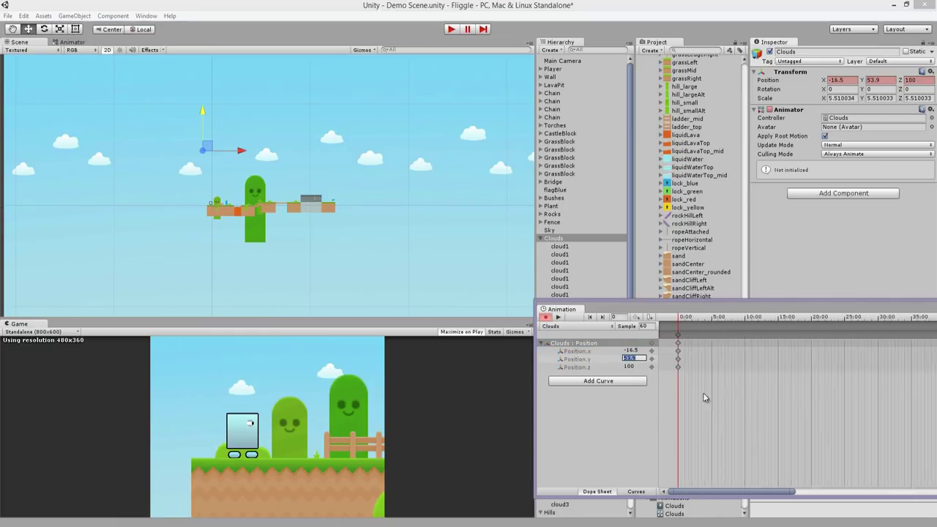
scroll(781, 396, "down", 1)
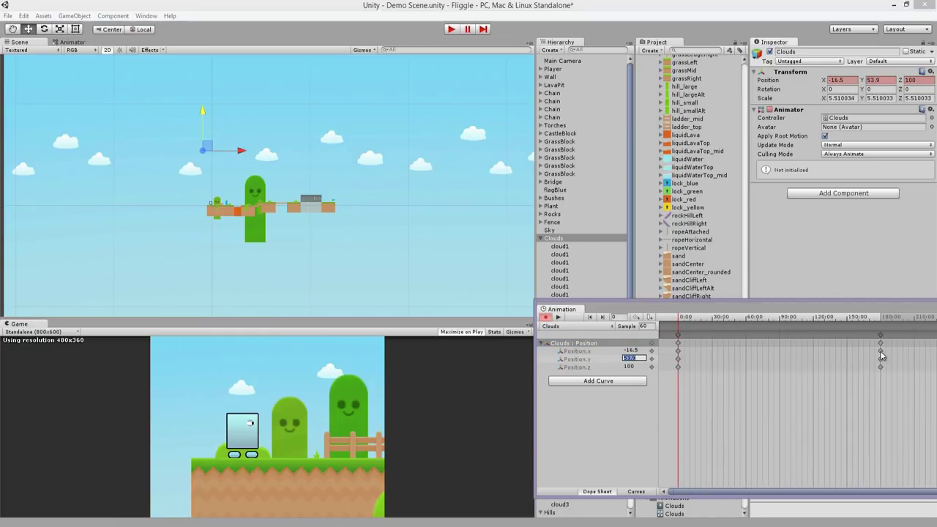
left_click(881, 351)
left_click(683, 319)
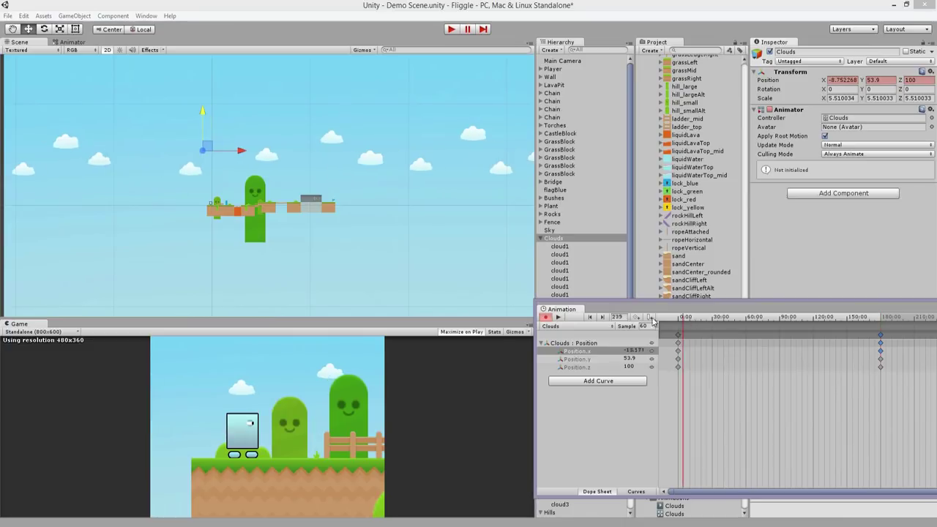
left_click_drag(910, 309, 552, 320)
left_click(714, 311)
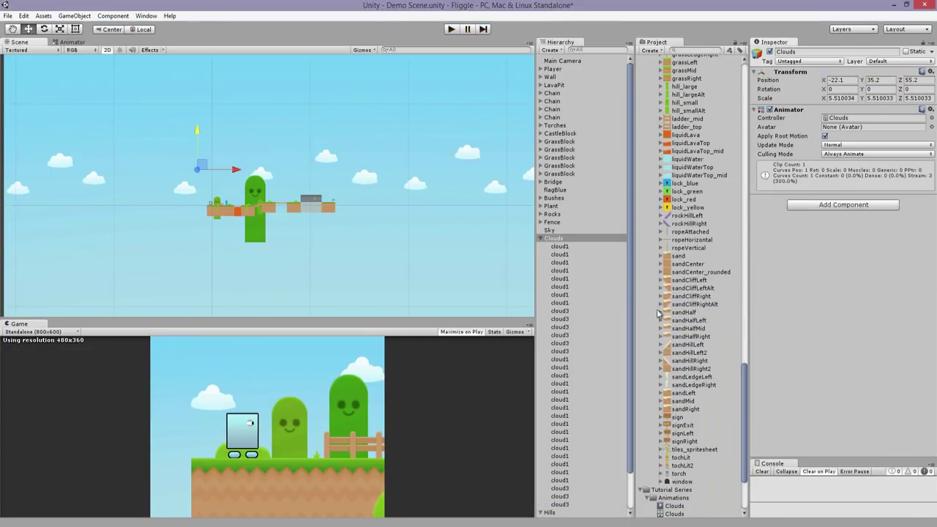
- Raise the Clouds group in the scene to about Y 42.7
left_click_drag(200, 138, 198, 123)
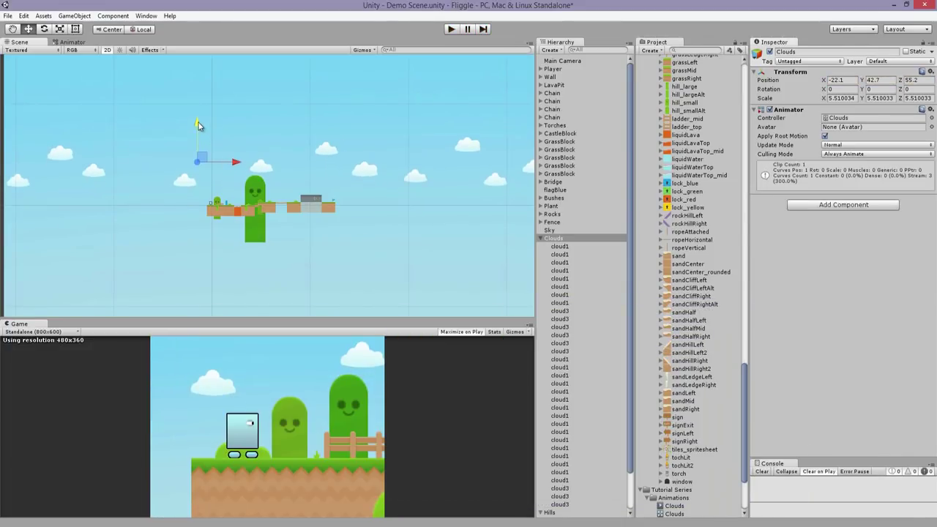
- Select all individual clouds in the Clouds group and enlarge them slightly, each about its own pivot, undoing any stray scaling
left_click(563, 246)
left_click(561, 505, "shift")
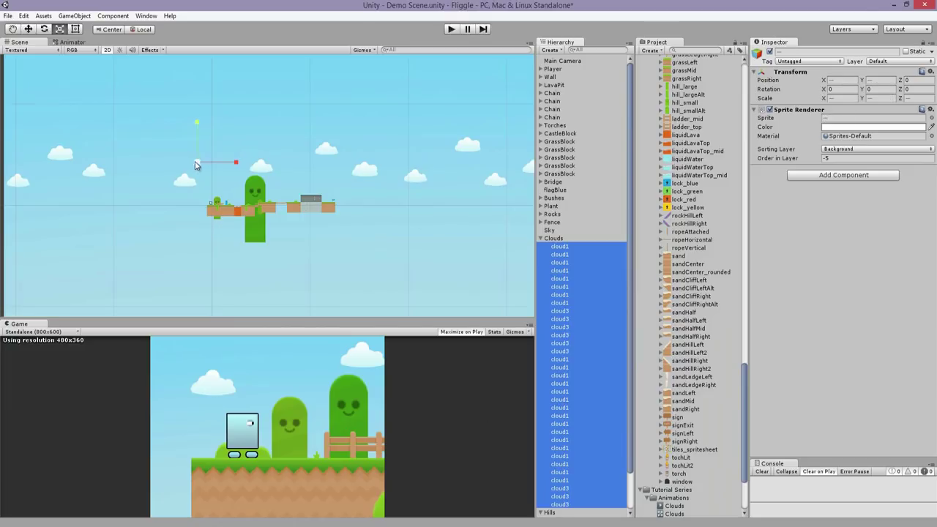
left_click_drag(196, 165, 211, 165)
key("ctrl+z")
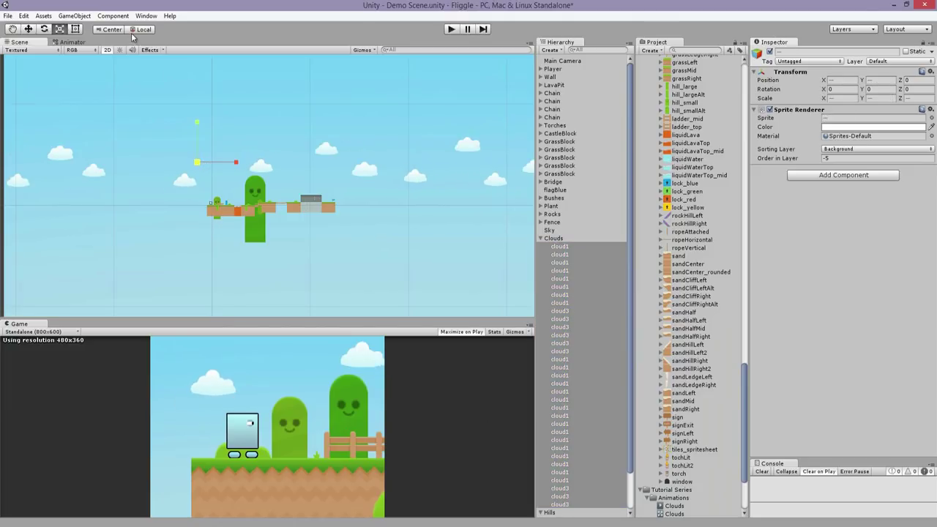
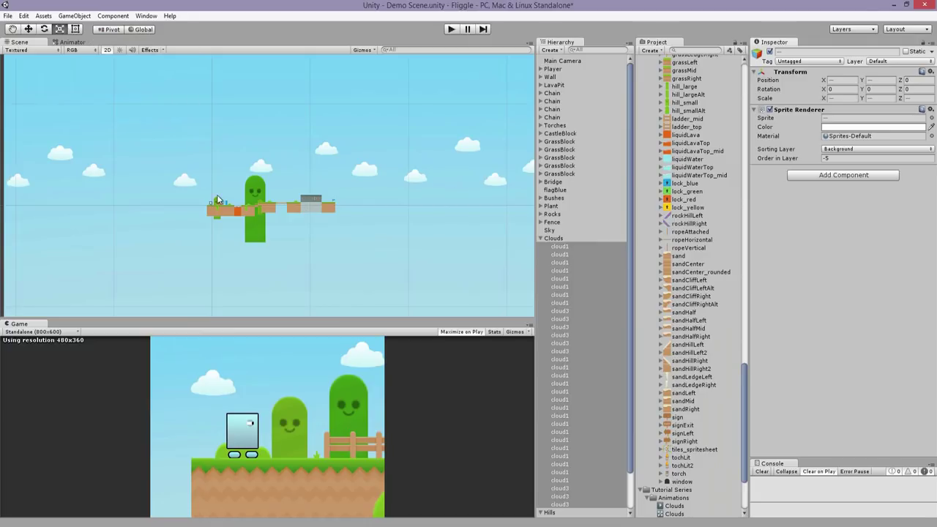
scroll(215, 194, "down", 10)
scroll(210, 191, "up", 3)
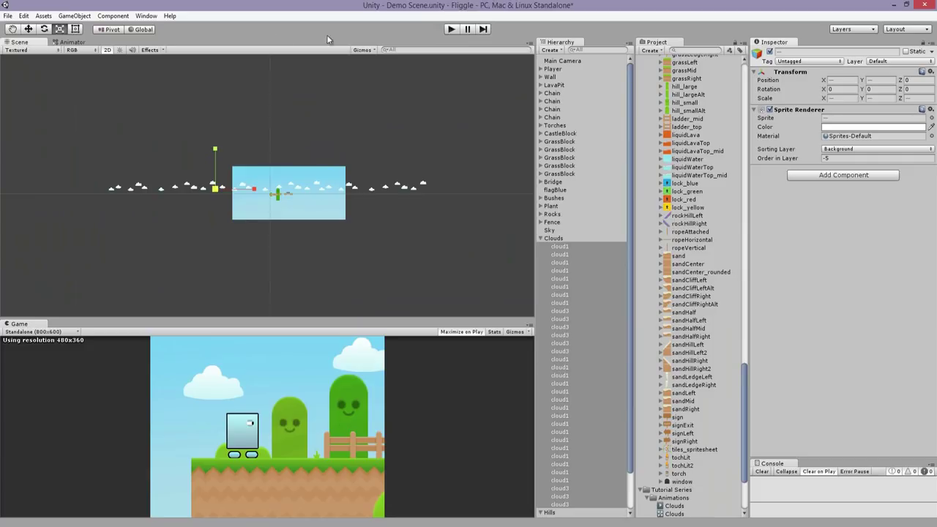
scroll(202, 183, "up", 2)
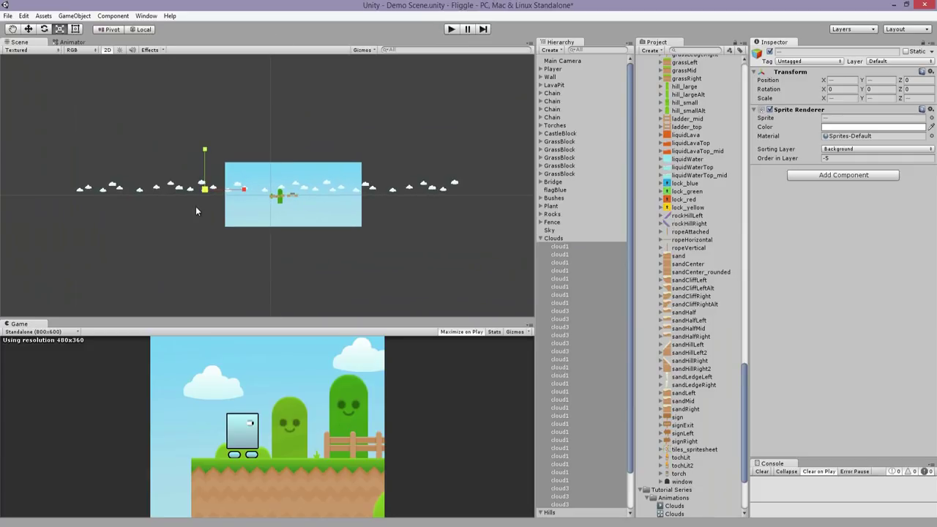
left_click_drag(259, 193, 216, 193)
key("ctrl+z")
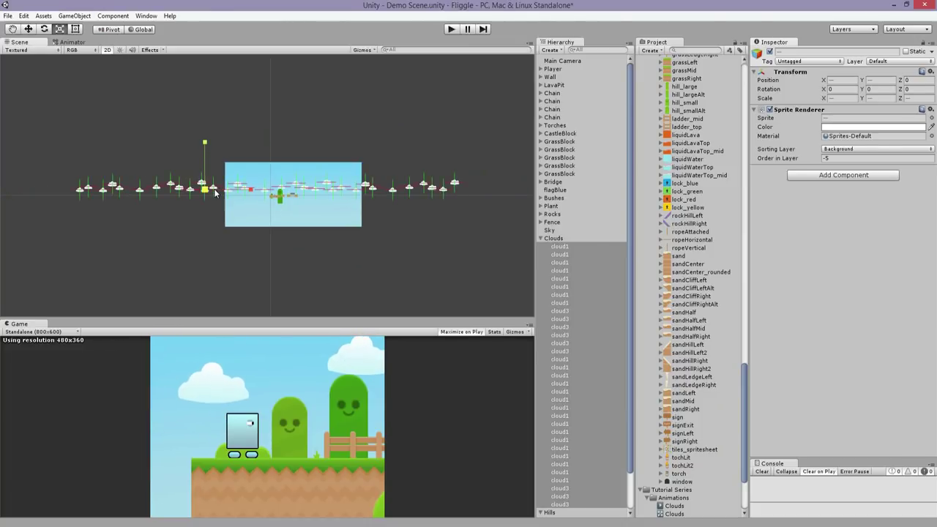
- Play-test the level from the start past the lava pit to the log bridge, checking how the clouds look
left_click(452, 31)
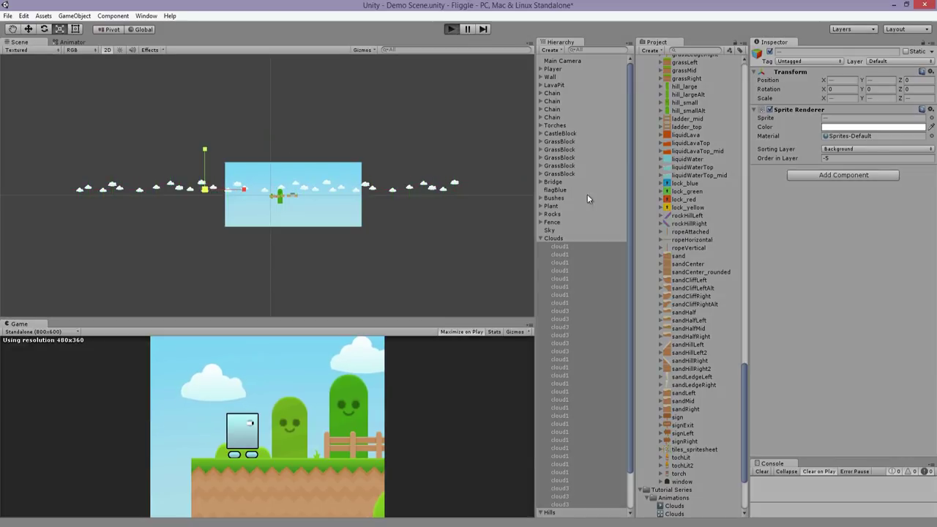
key("d")
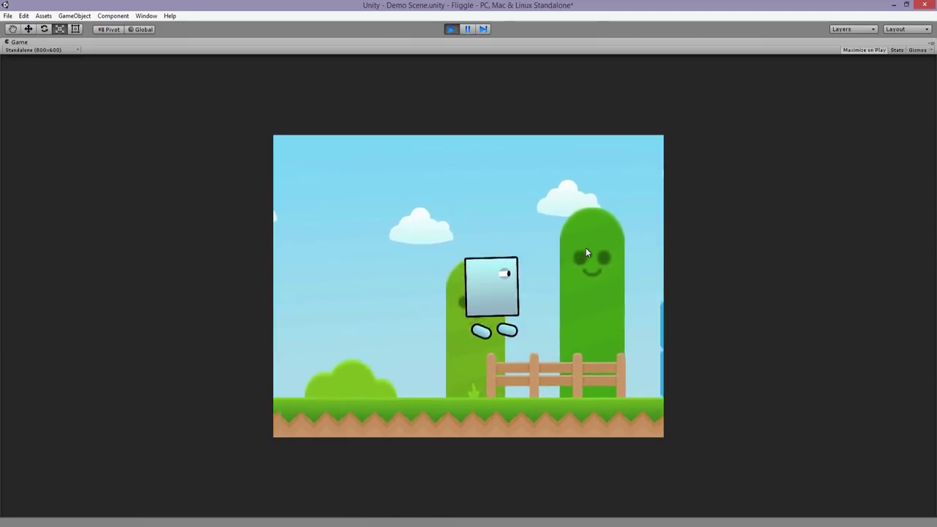
key("d")
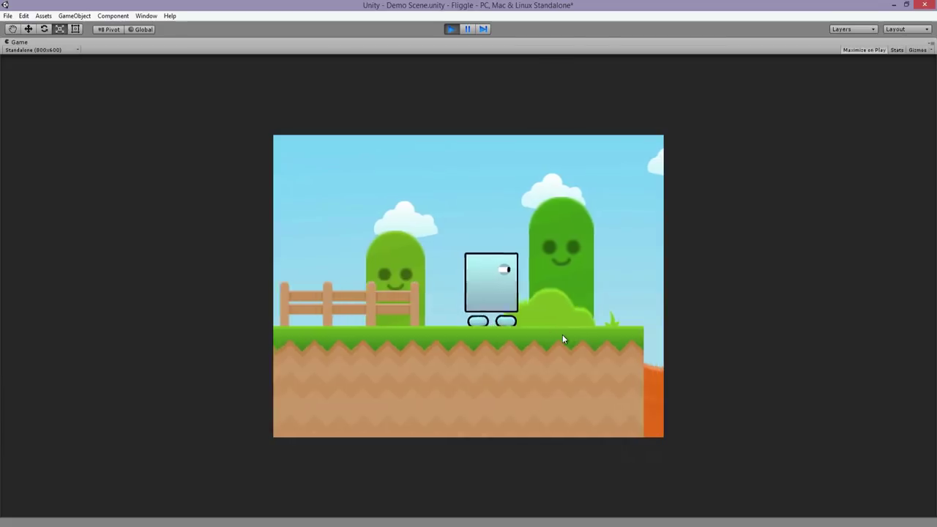
key("space")
key("d")
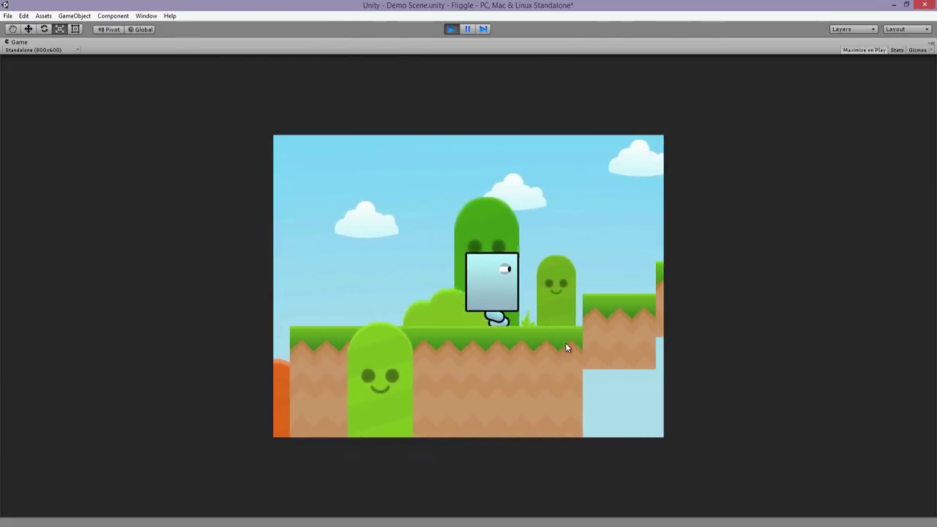
key("space")
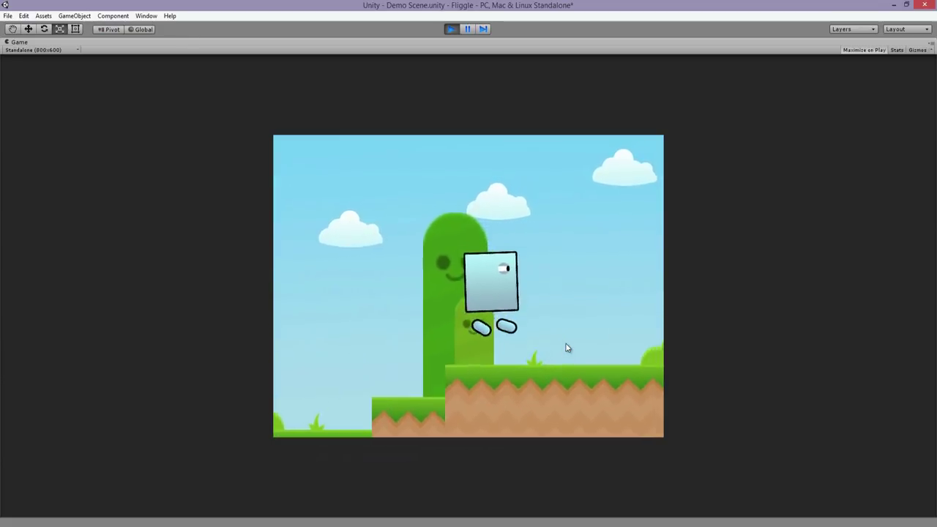
key("a")
key("Right")
key("space")
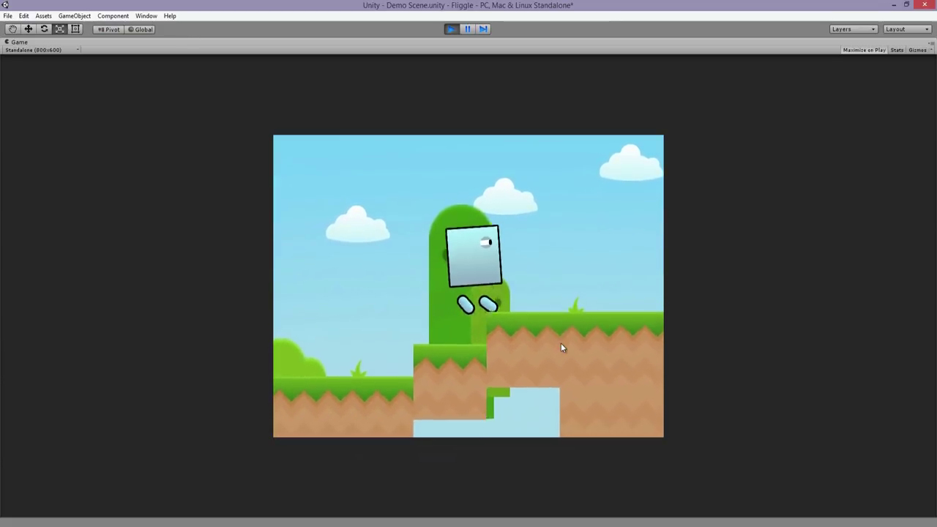
key("Right")
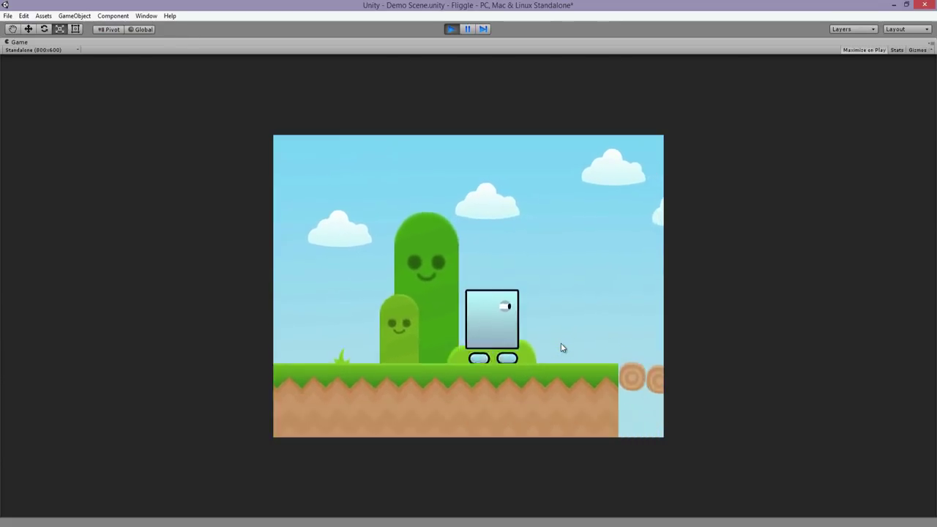
key("Right")
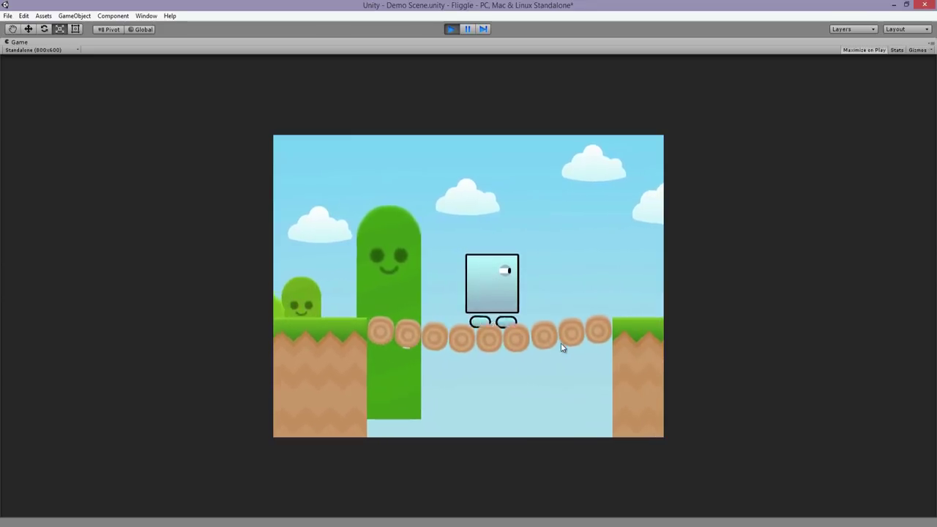
- Continue the play-test over the bridge and through the castle to the blue flag, and stop play mode
key("Right")
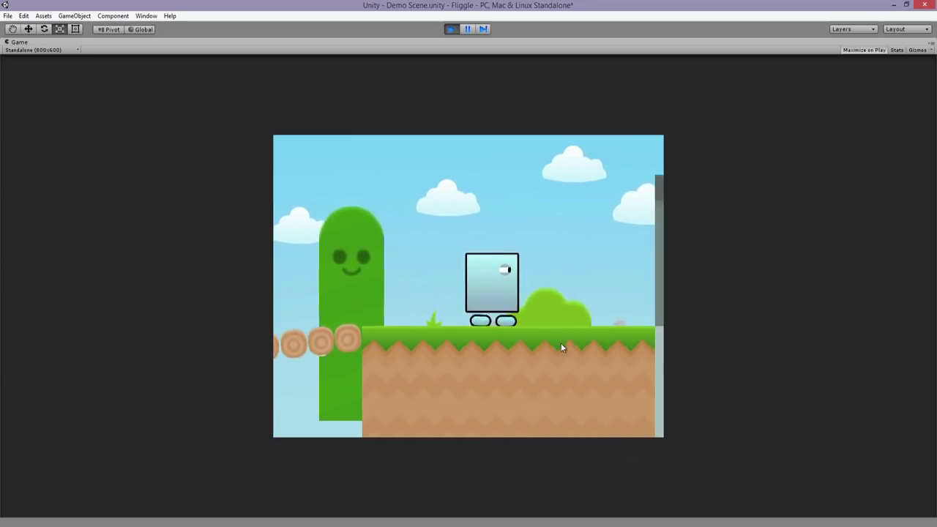
key("Right")
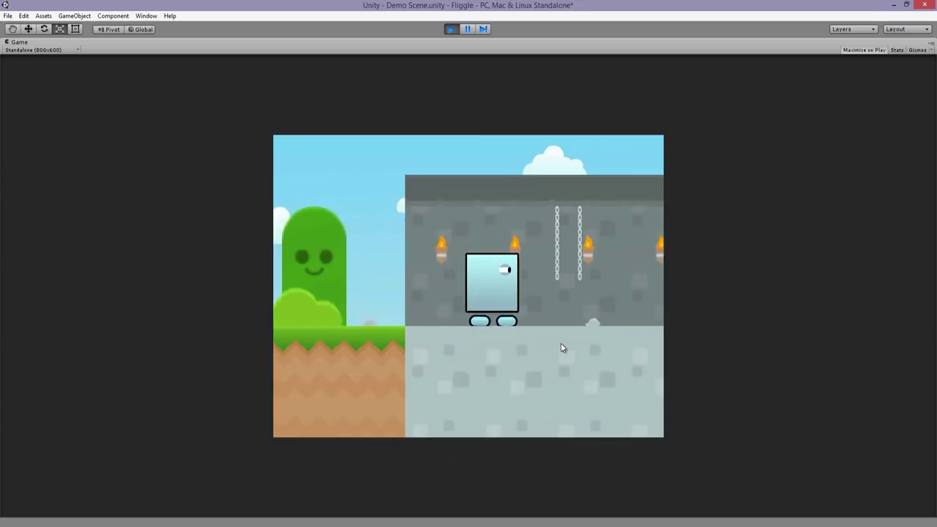
key("space")
key("Right")
key("space")
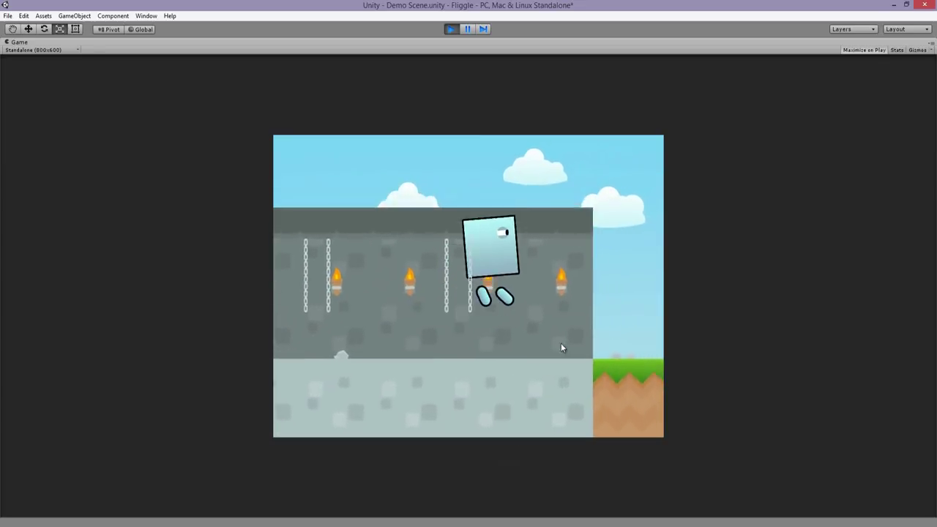
key("space")
key("Right")
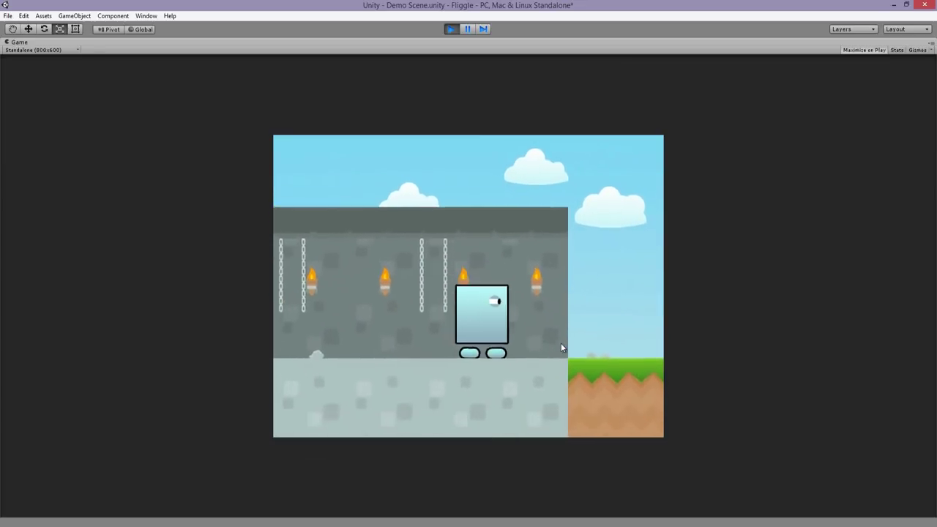
key("Right")
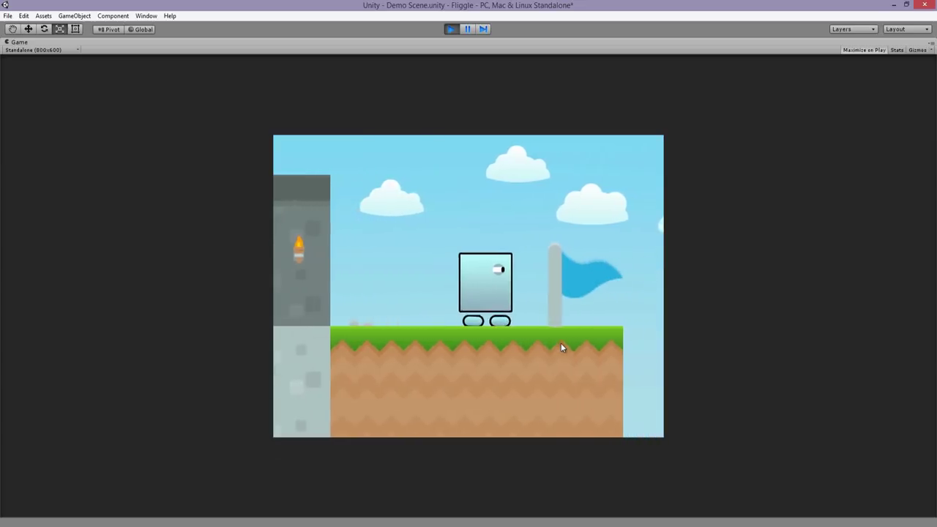
key("Left")
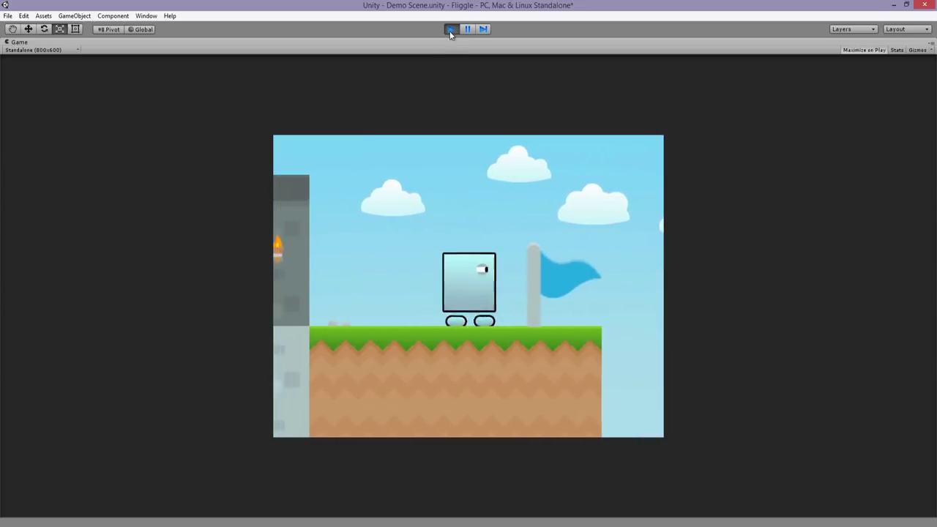
left_click(451, 29)
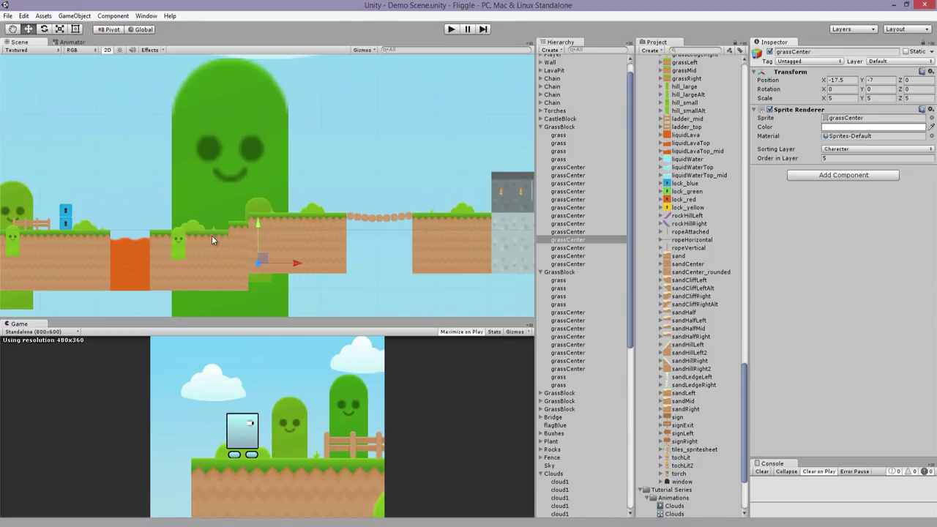
- Duplicate a full grass-topped column of the starting ground block and place the copy beyond its outer edge at X -17.5
middle_click_drag(213, 238, 546, 223)
scroll(243, 253, "up", 5)
left_click(290, 250)
middle_click_drag(291, 250, 366, 210)
scroll(324, 215, "up", 3)
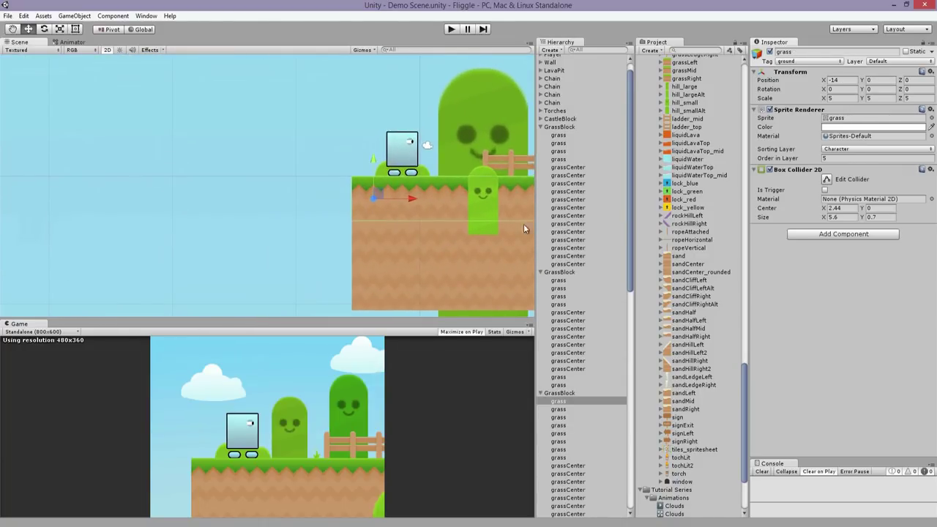
left_click(375, 233)
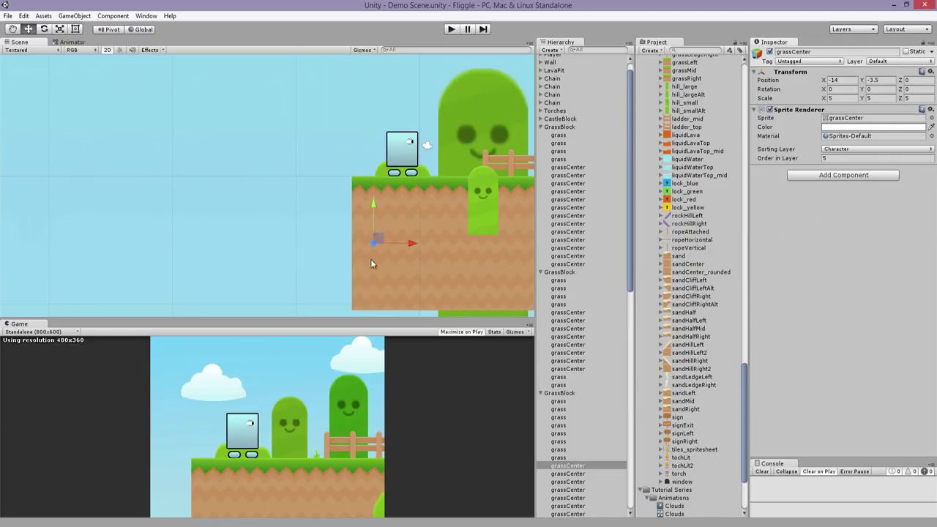
left_click(419, 194)
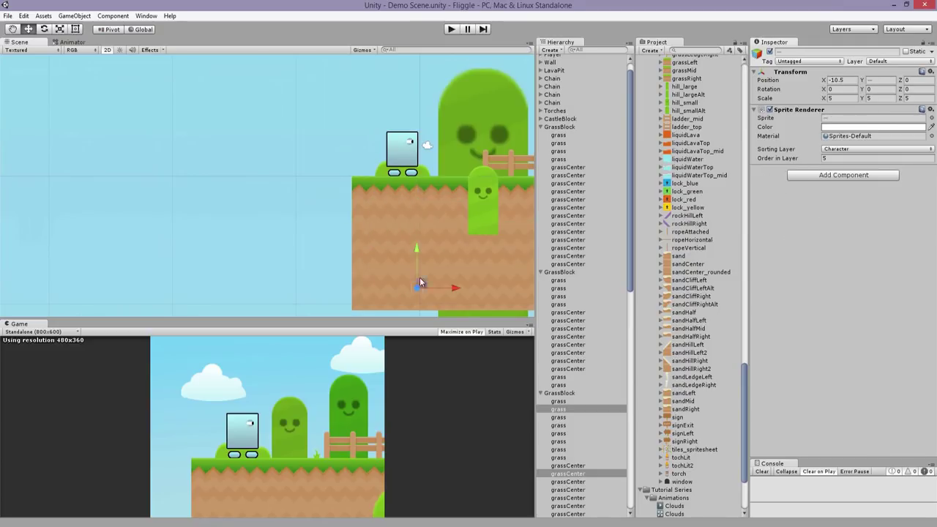
key("ctrl+d")
left_click_drag(388, 200, 368, 199, "ctrl")
key("ctrl+d")
key("ctrl+z")
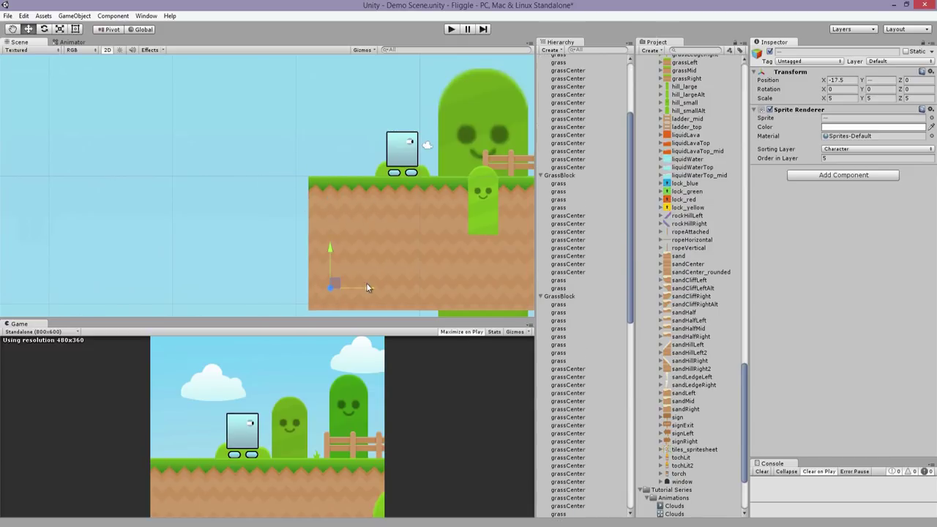
- Extend the starting ground outward with two more column copies, snapped at X -21 and X -24.5
left_click_drag(366, 284, 326, 288, "ctrl")
key("ctrl+d")
left_click_drag(318, 200, 283, 212, "ctrl")
- Delete the three tiles of the column at X -17.5 to open a gap beside the starting ground
key("Delete")
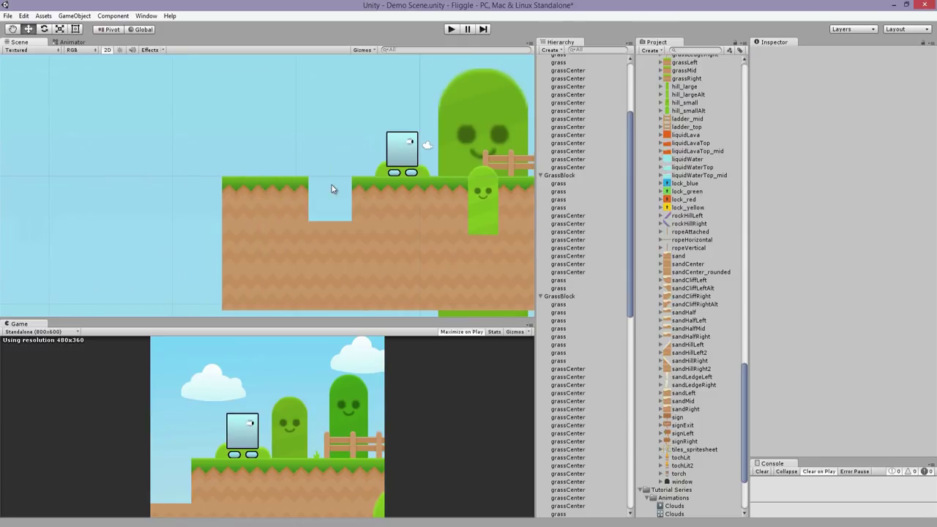
key("Delete")
left_click(328, 278)
key("Delete")
left_click(236, 191)
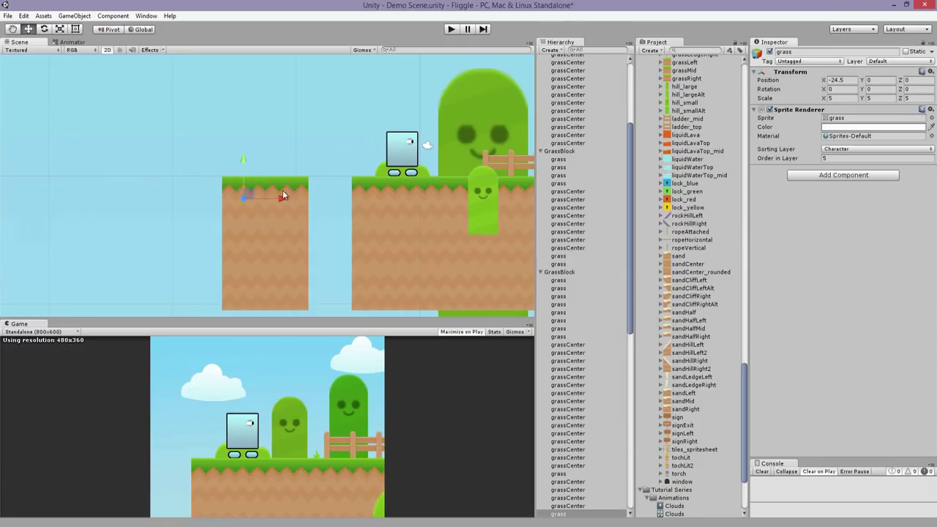
left_click(294, 282)
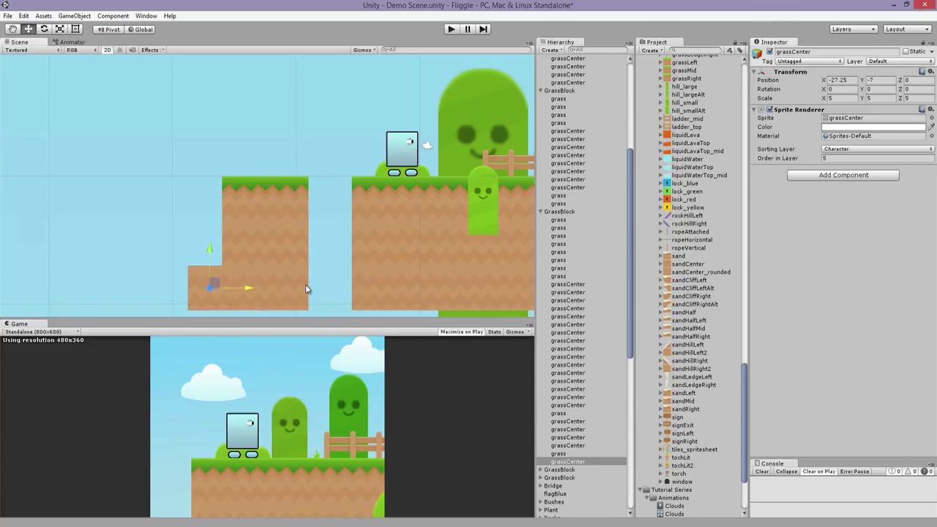
key("Delete")
- Select the three tiles of the column at X -21 and place a duplicate of them at X -28
left_click(297, 280)
left_click(293, 246, "shift")
left_click(294, 198, "shift")
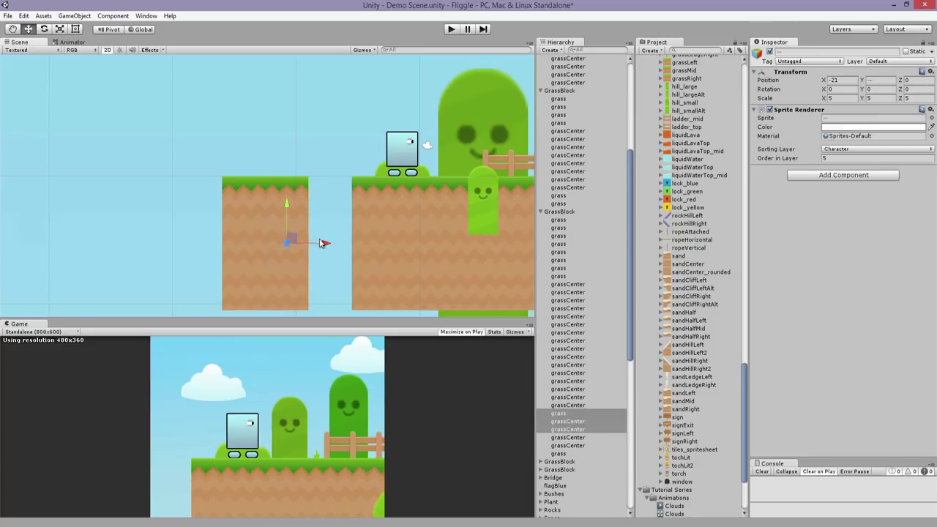
left_click_drag(320, 209, 234, 218)
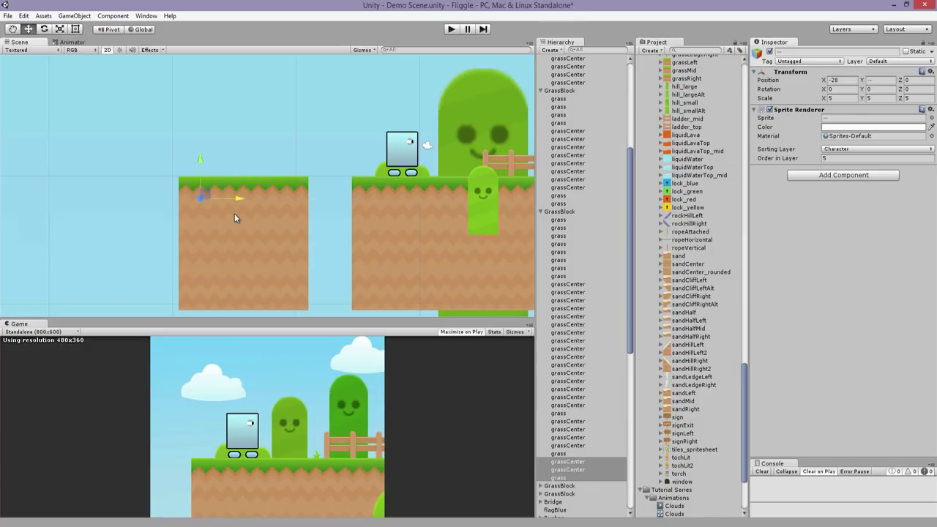
- Delete the three tiles of the middle column between X -28 and X -21, leaving two separate pillars
left_click(238, 190)
key("Delete")
left_click(238, 233)
key("Delete")
left_click(245, 269)
key("Delete")
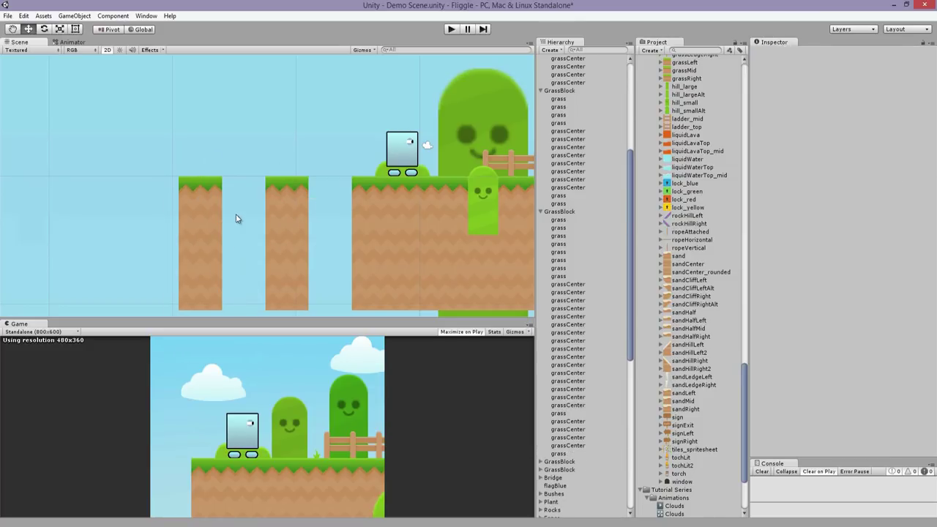
- Select the grass top tiles of both new pillars and add a Box Collider 2D to them
scroll(195, 181, "up", 4)
middle_click_drag(192, 182, 319, 193)
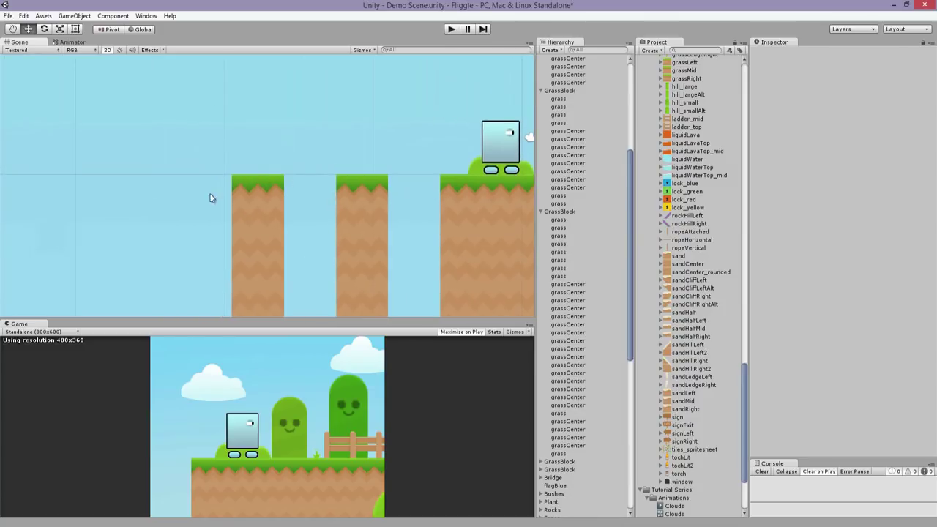
scroll(586, 219, "up", 3)
scroll(650, 224, "up", 15)
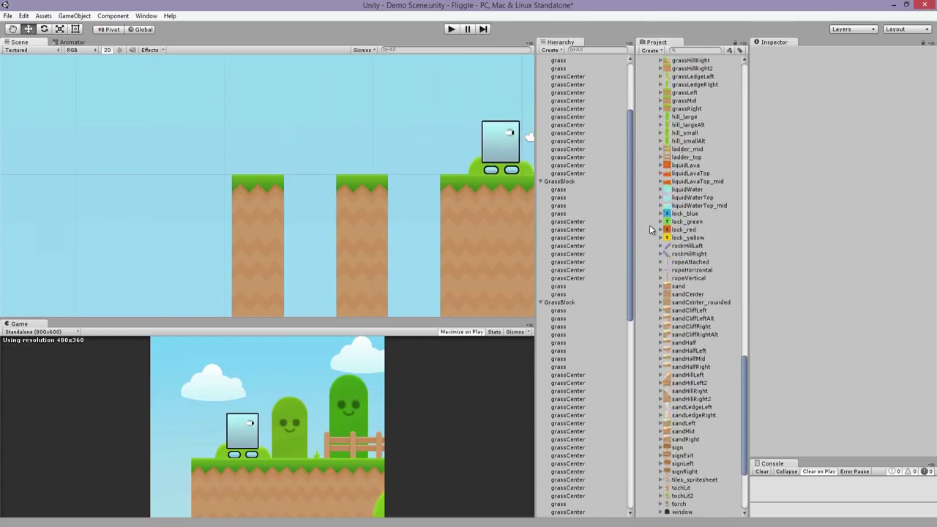
left_click(378, 180)
left_click(107, 16)
mouse_move(150, 73)
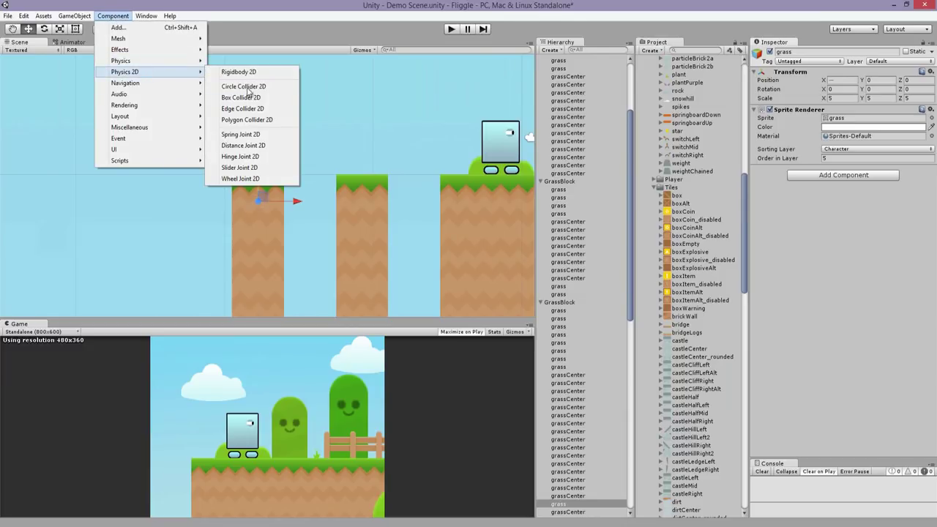
left_click(252, 96)
left_click(270, 240)
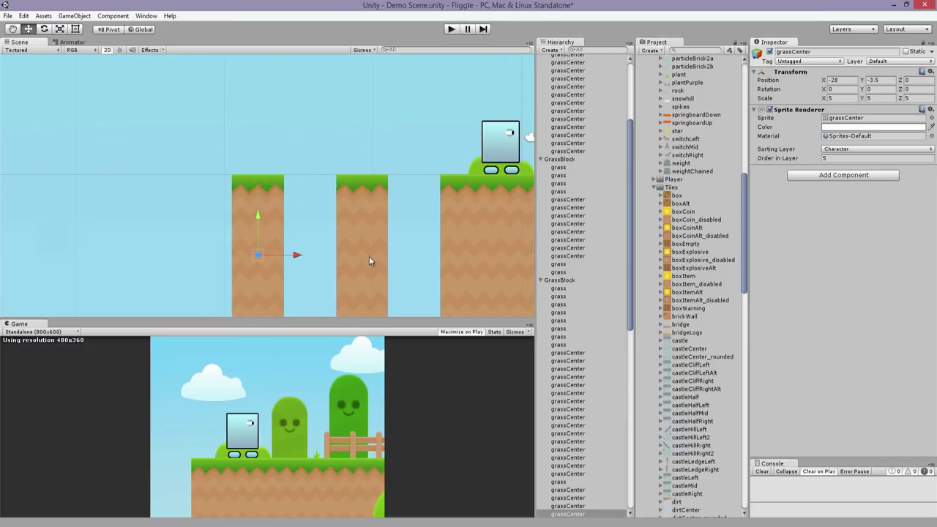
left_click(371, 256)
middle_click_drag(379, 238, 379, 196)
left_click(370, 164)
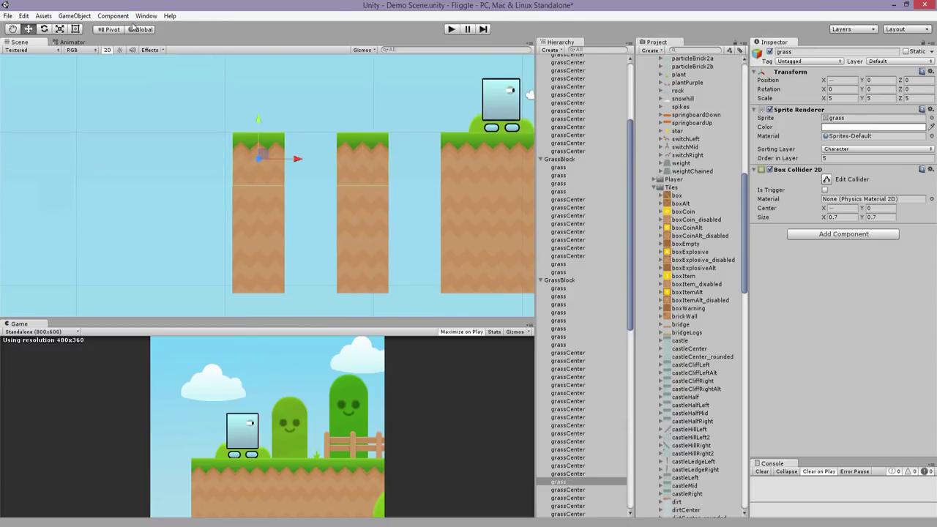
left_click(113, 16)
mouse_move(153, 74)
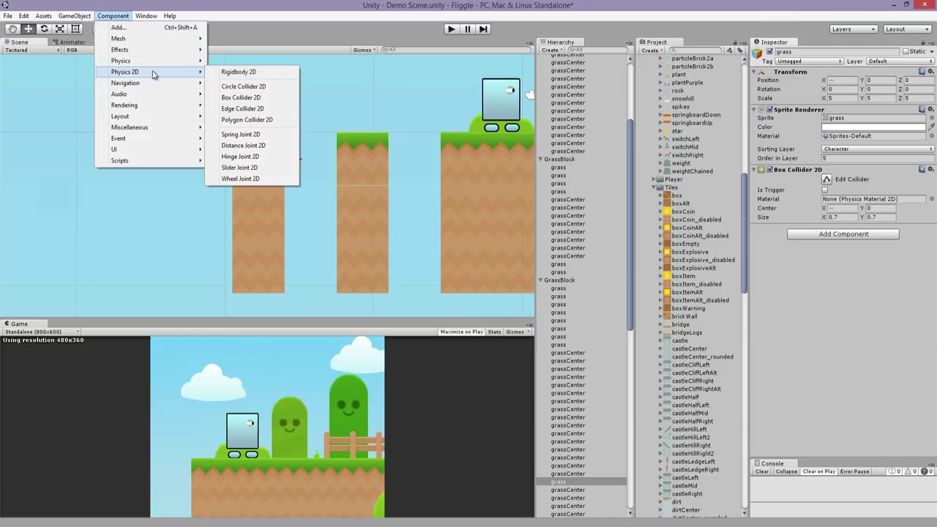
left_click(300, 3)
- Place the keyBlue sprite above the outermost pillar, scale it to about 3.76, and set its sorting layer to Character with order 5
scroll(714, 219, "up", 10)
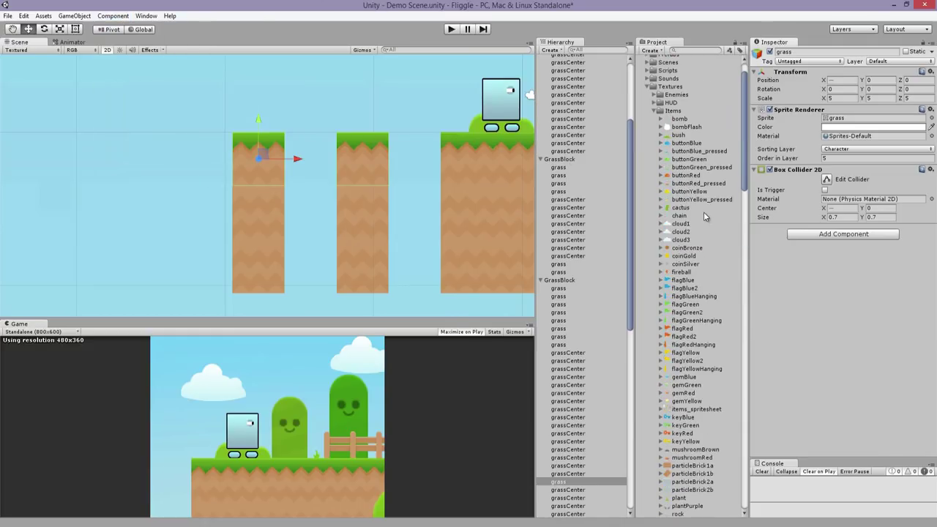
scroll(710, 262, "down", 2)
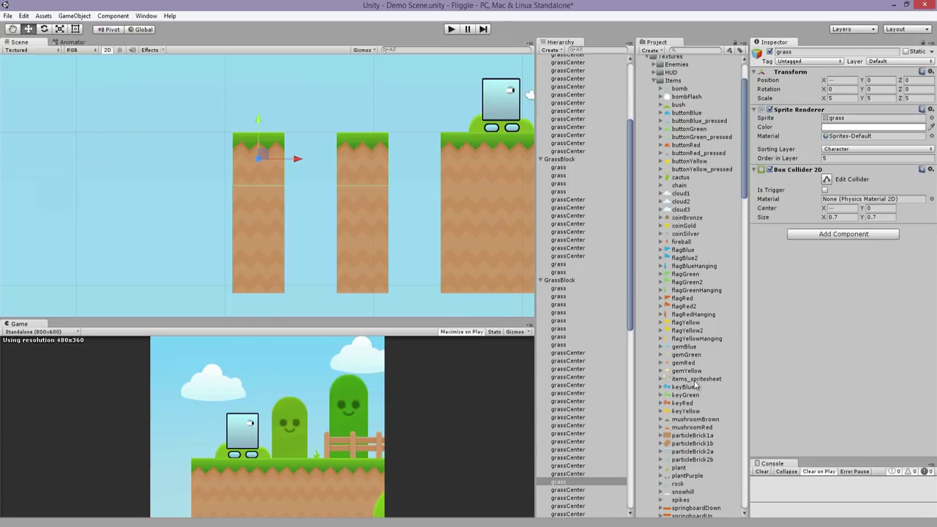
left_click_drag(277, 108, 262, 115)
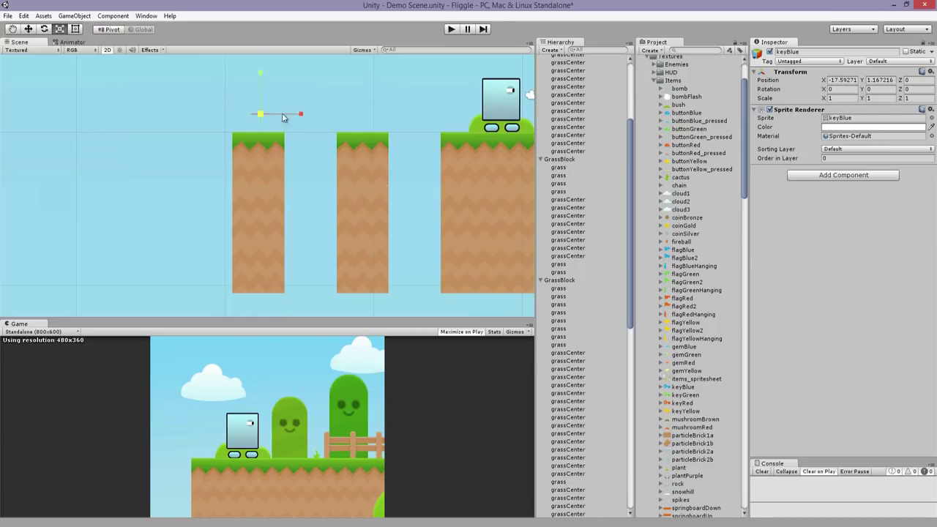
left_click(850, 157)
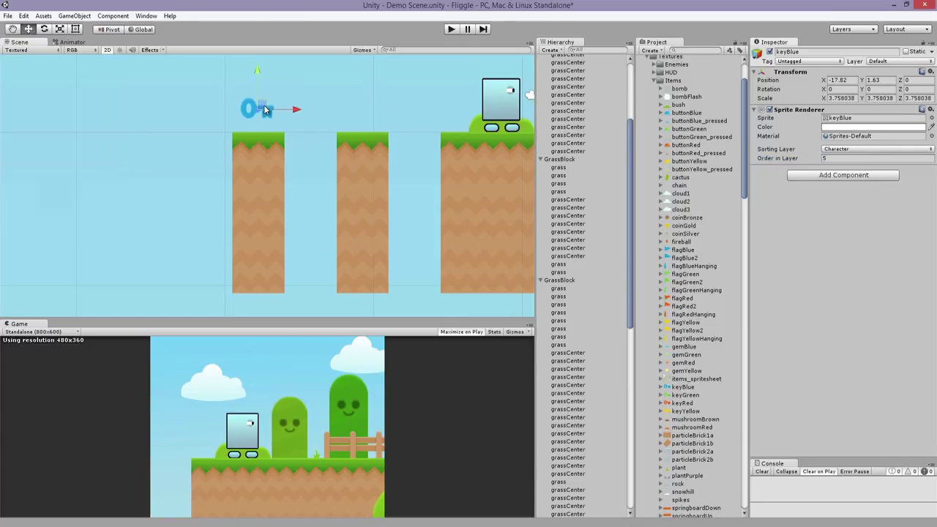
- Flatten the blue key slightly by reducing its Y scale to about 3.43
key("f")
key("r")
left_click_drag(268, 144, 267, 146)
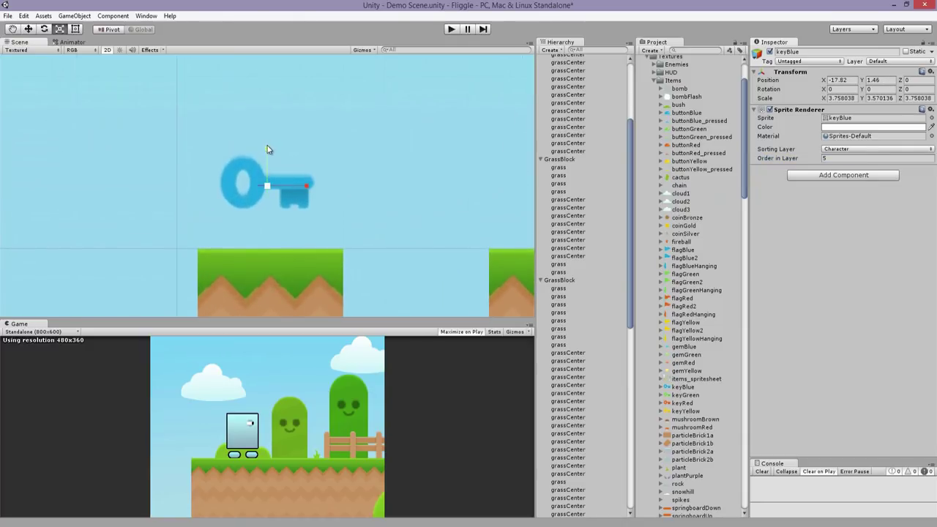
- Create a new animation clip named Key1 for the blue key and add a Transform Scale curve to it
left_click(119, 16)
left_click(188, 118)
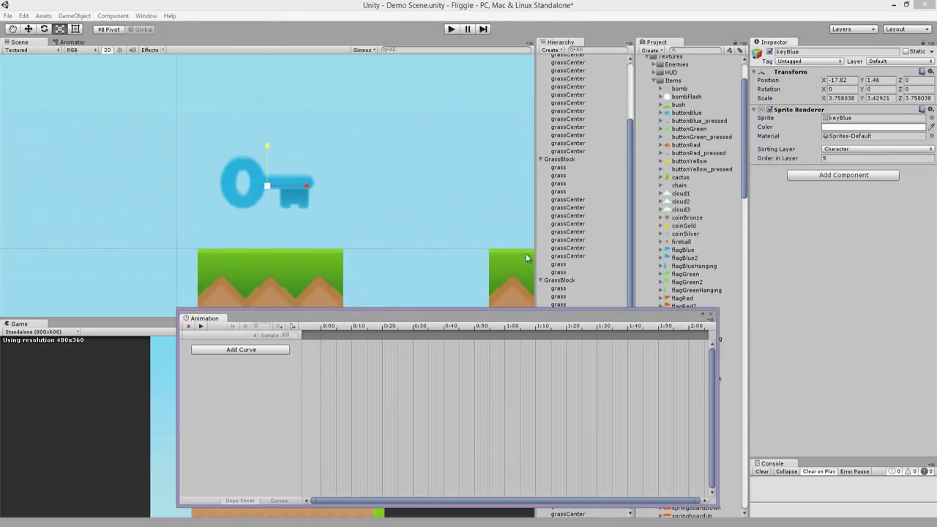
left_click(231, 350)
double_click(168, 109)
double_click(205, 95)
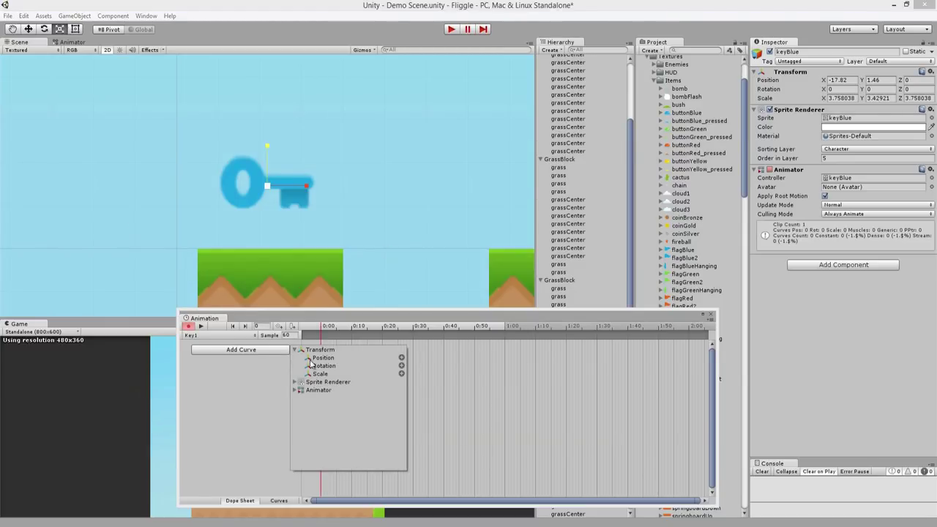
left_click(400, 374)
- Key a slightly smaller uniform scale for the blue key at frame 30 and preview the pulsing animation
left_click(416, 329)
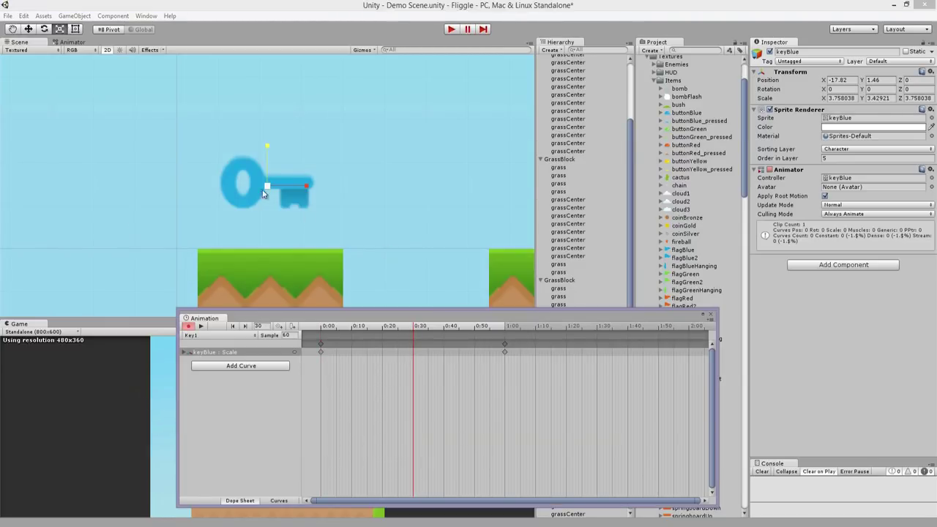
left_click_drag(265, 186, 256, 188)
left_click(202, 327)
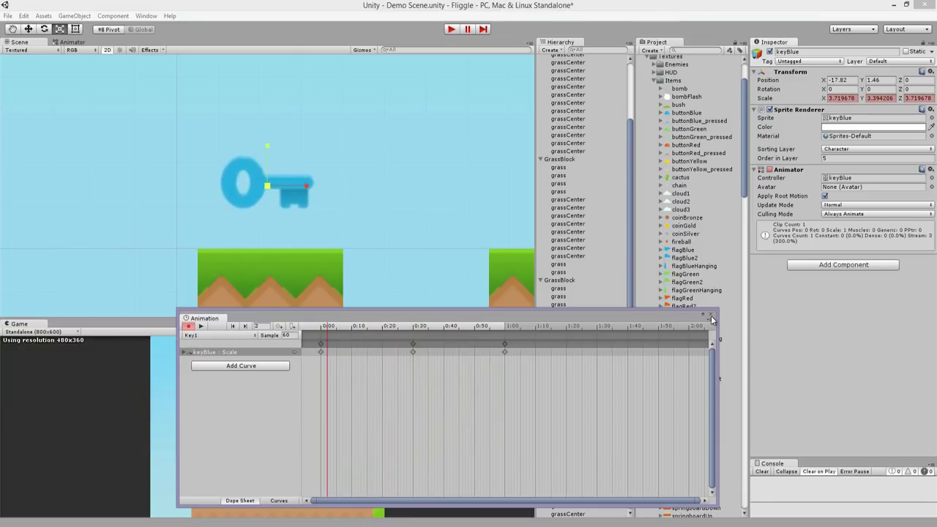
- Play-test the level by jumping the character onto the nearest new pillar, and stop the game
left_click(392, 446)
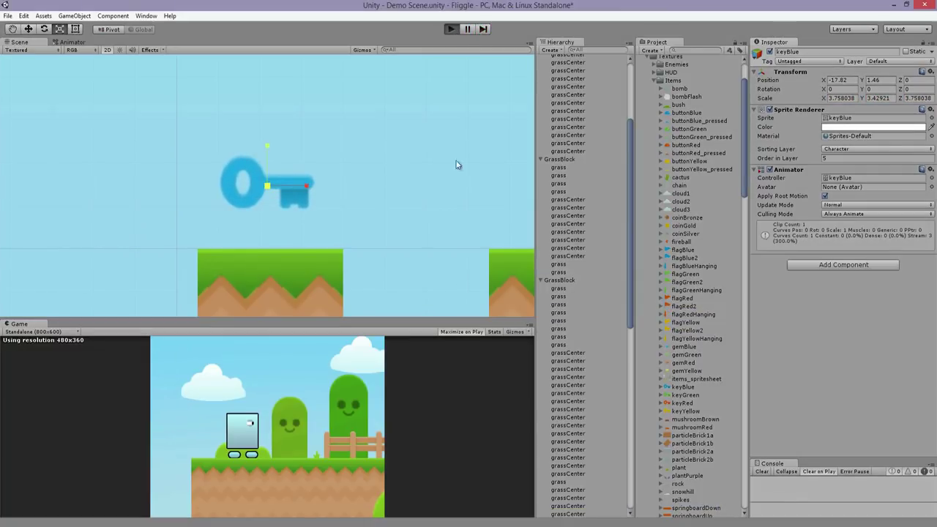
key("Left")
key("space")
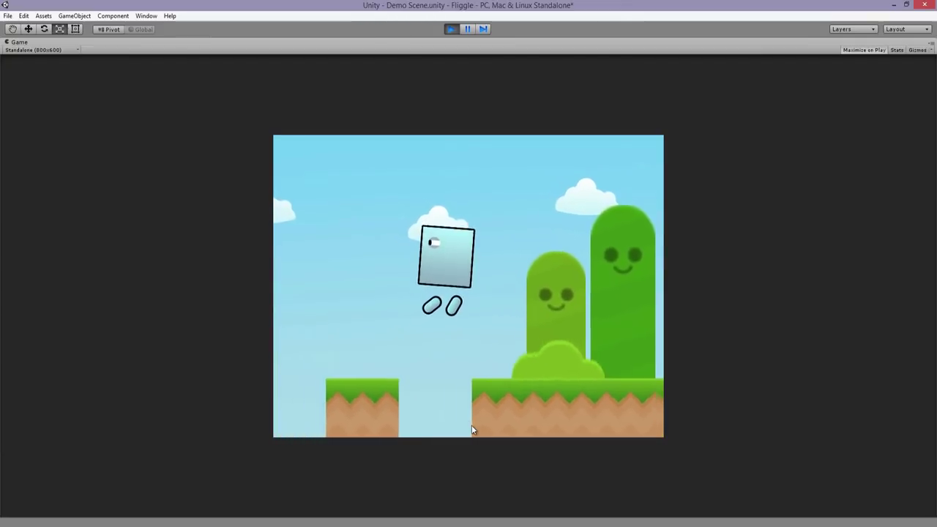
key("Right")
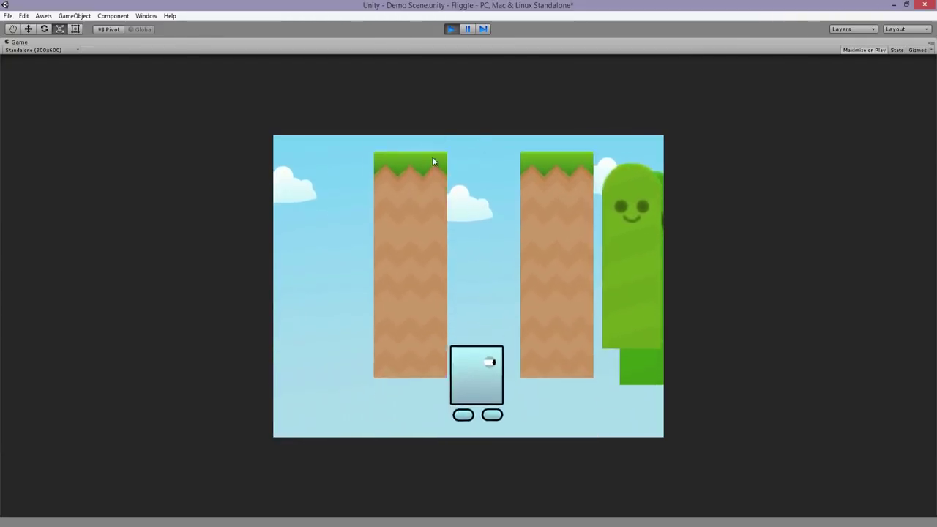
left_click(451, 29)
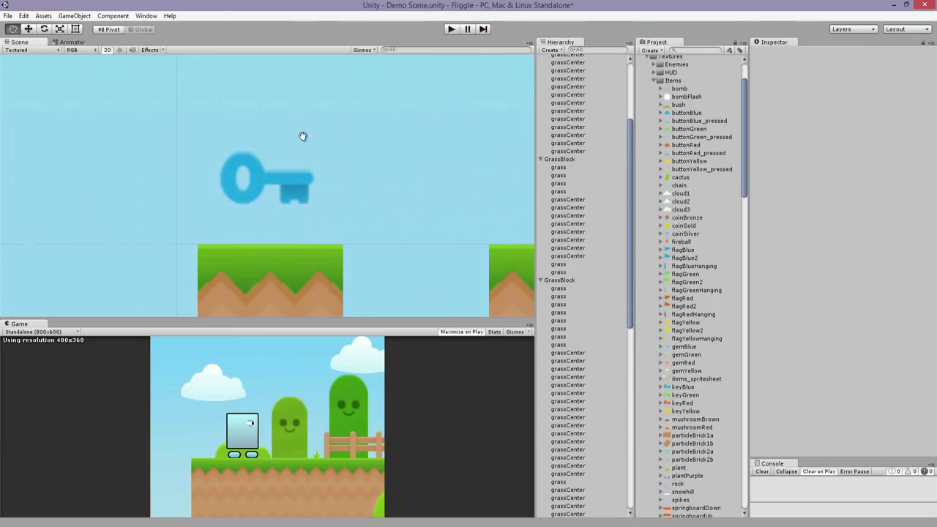
- Select the grass top tiles of both pillars and set their tag to ground
left_click(470, 212)
scroll(454, 195, "down", 2)
left_click(809, 61)
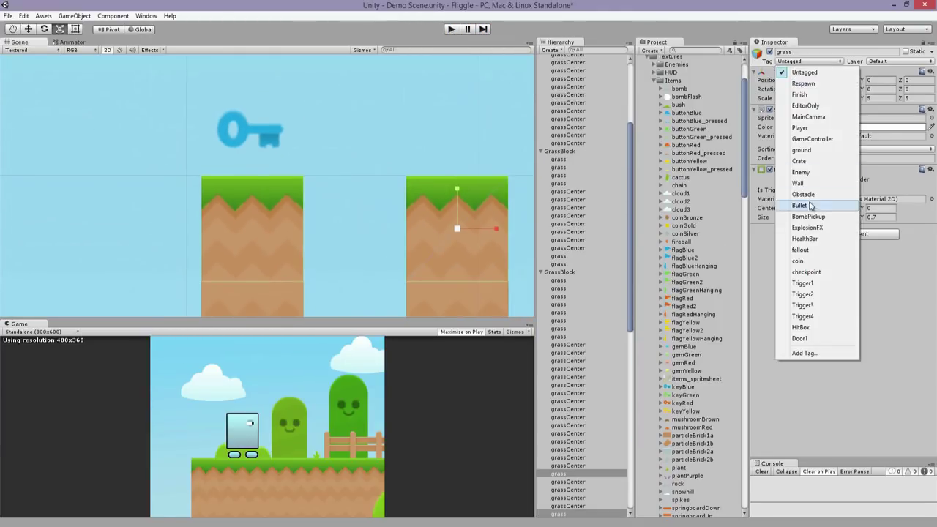
left_click(818, 152)
- Play-test jumping the character across both pillars to the blue key and back, and stop the game
key("ctrl+p")
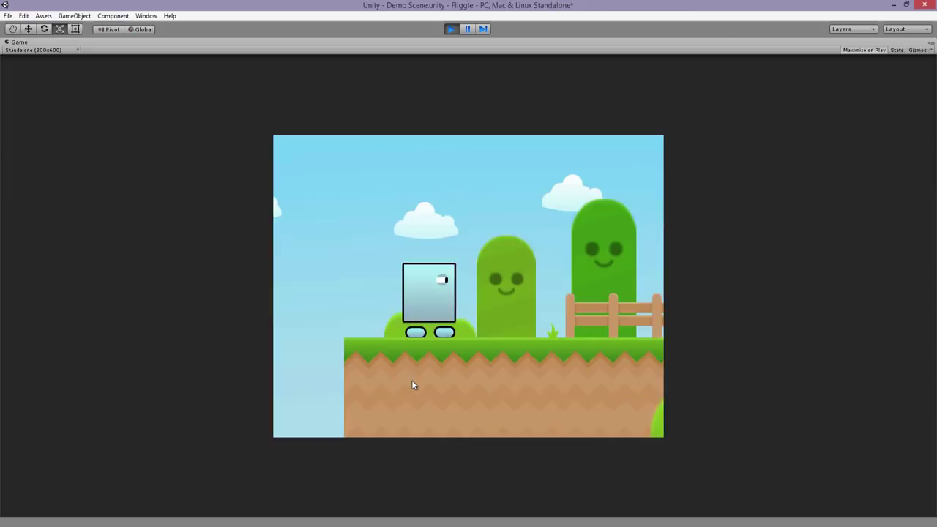
key("space")
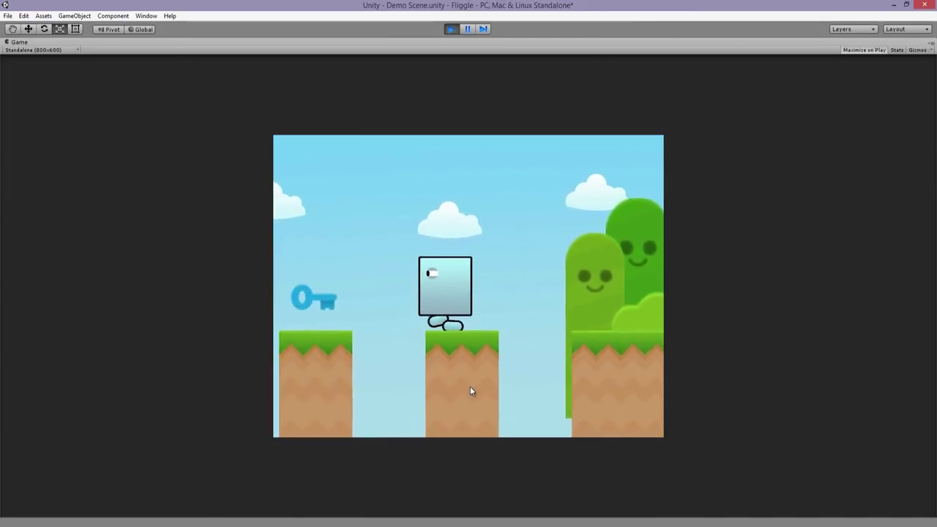
key("space")
key("Left")
key("Right")
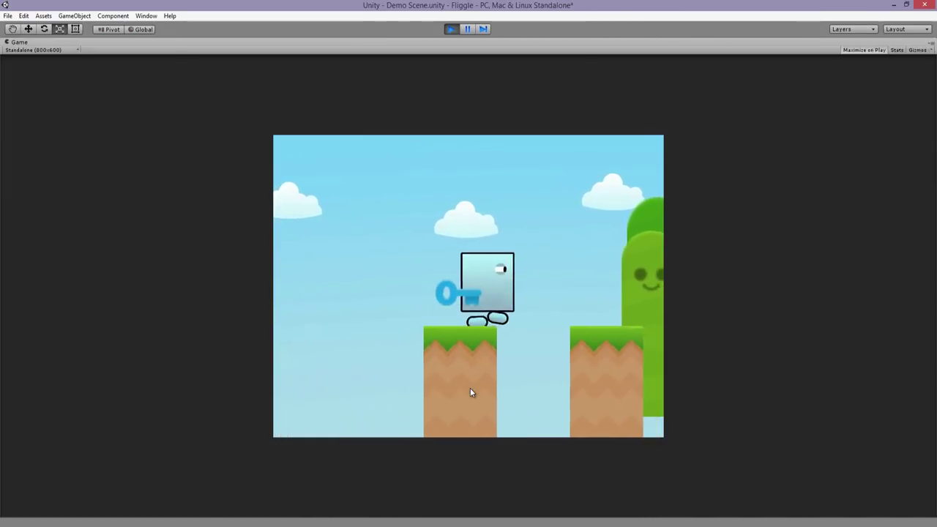
key("Left")
key("Right")
key("space")
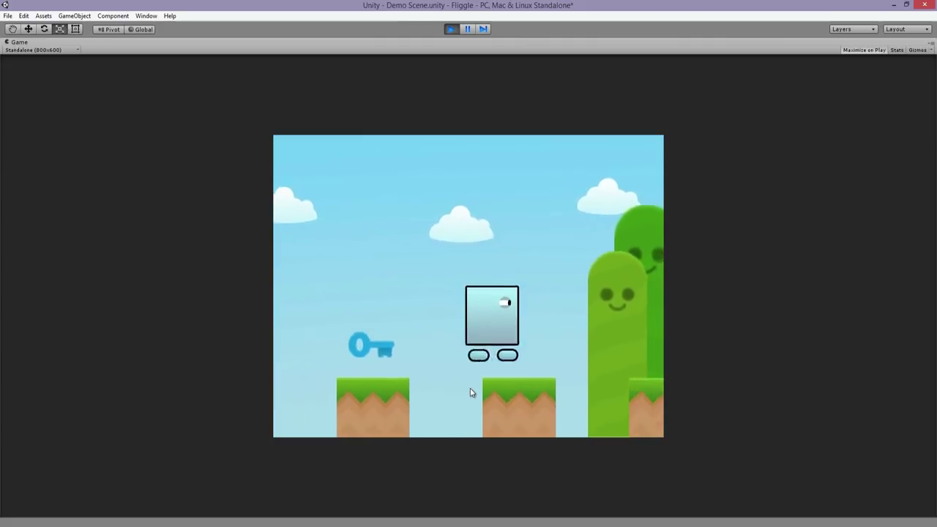
key("space")
key("Left")
key("space")
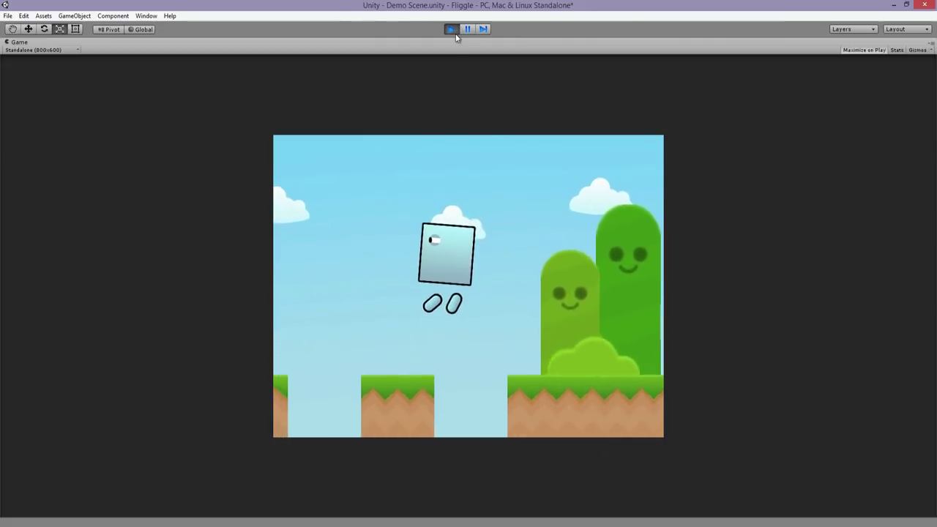
left_click(451, 30)
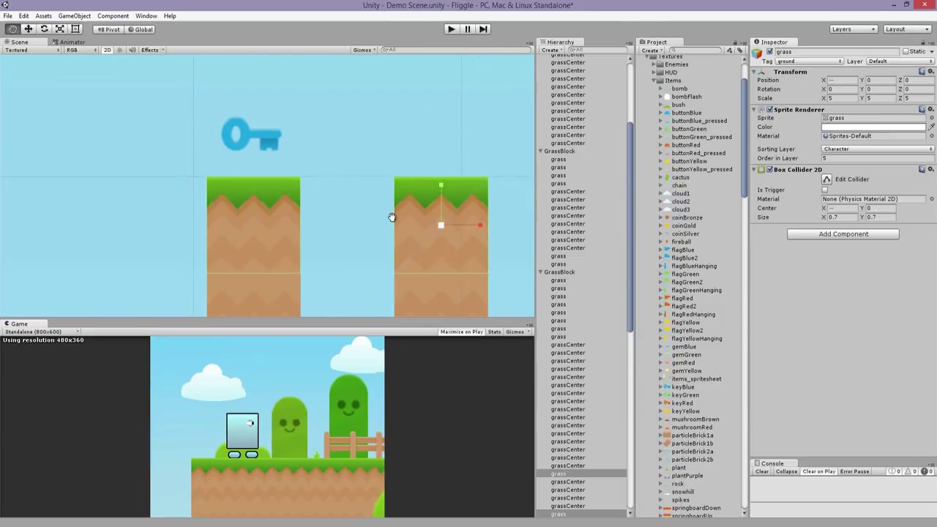
- Turn off the 2D scene view and move the hill_large nearest the character to about X -41.66, Y -1.97
scroll(350, 191, "down", 5)
left_click(390, 207)
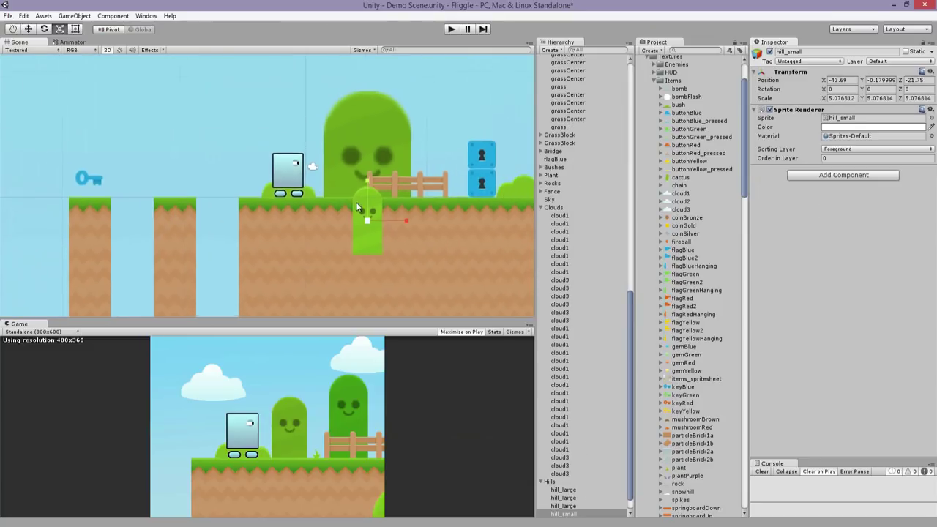
left_click(107, 49)
left_click_drag(208, 119, 577, 145, "alt")
left_click(310, 159)
key("w")
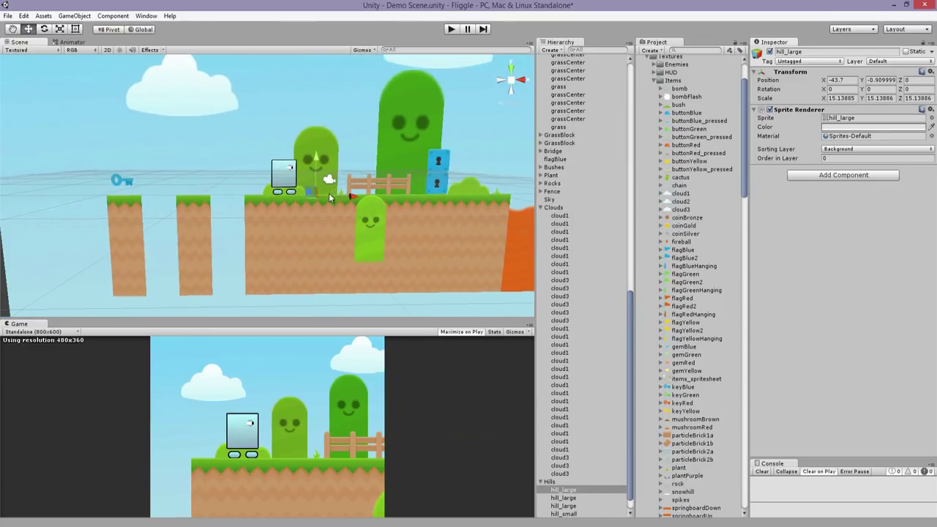
mouse_move(320, 189)
left_mouse_down()
mouse_move(340, 183)
mouse_move(325, 203)
left_mouse_up()
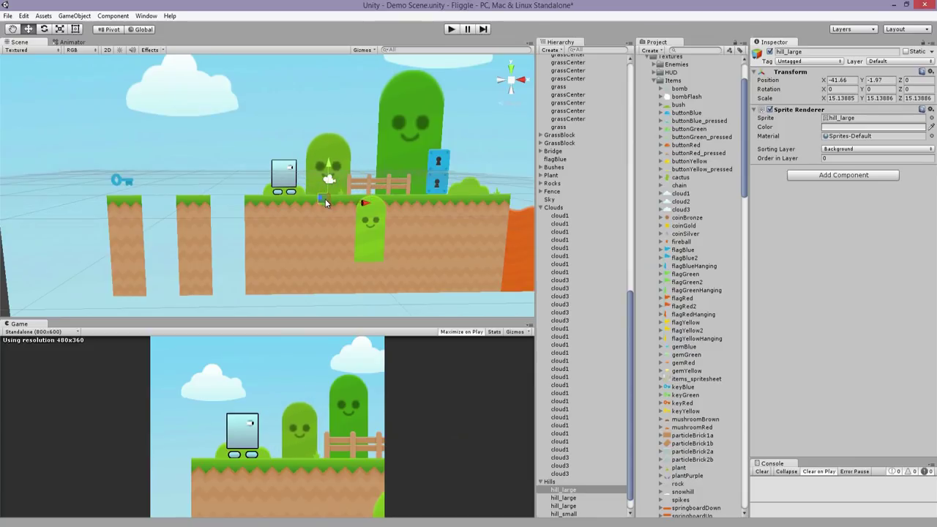